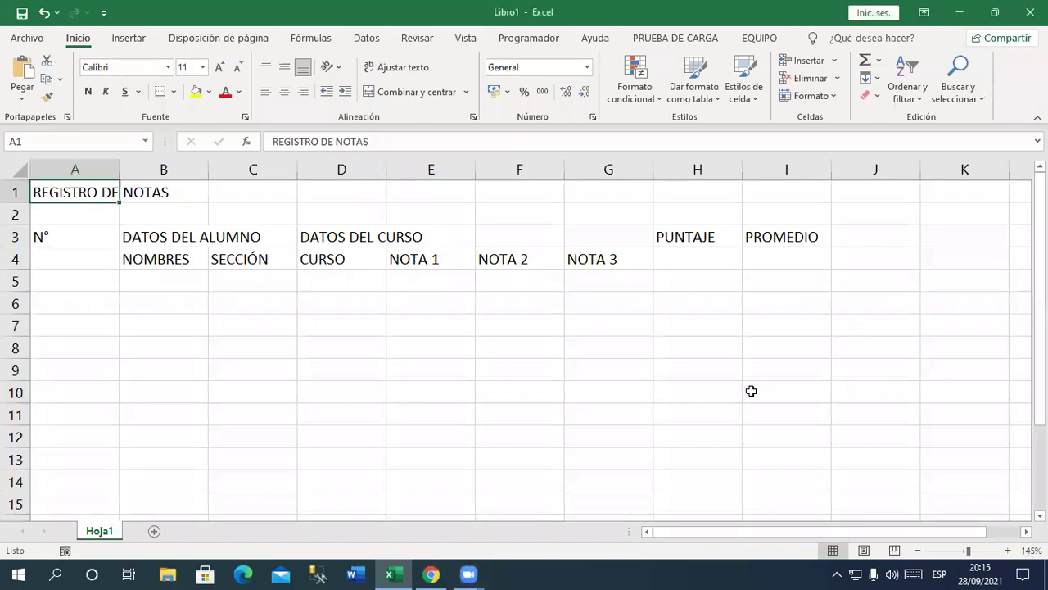
# Step: Select row 1 from the REGISTRO DE NOTAS title in A1 across to column I
pyautogui.click(639, 393)
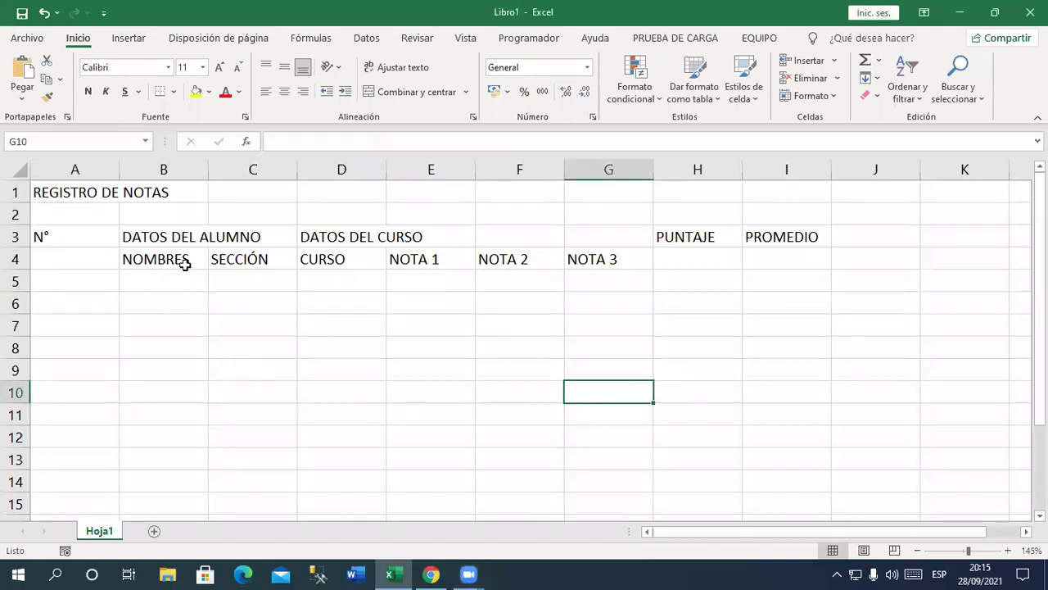
pyautogui.click(71, 239)
pyautogui.click(137, 266)
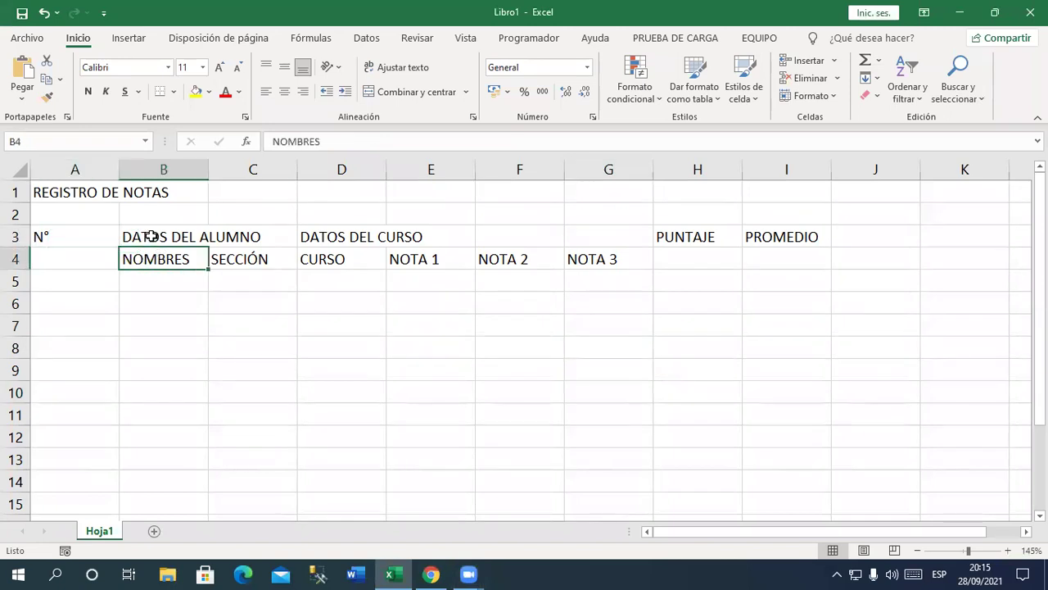
pyautogui.click(57, 196)
pyautogui.moveTo(67, 194); pyautogui.dragTo(774, 199)
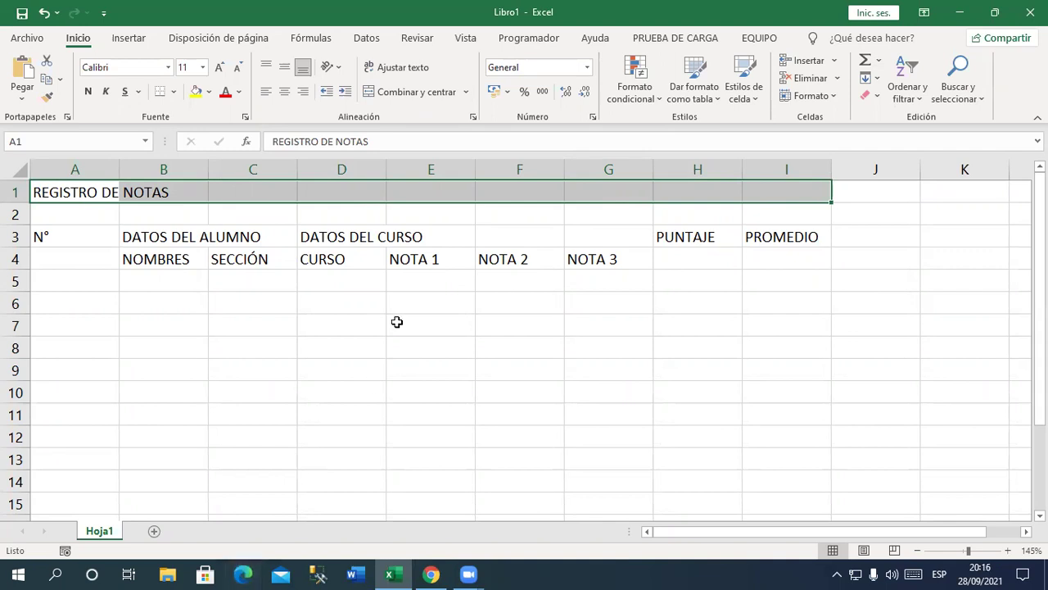
# Step: Merge and centre the REGISTRO DE NOTAS title across A1:I1
pyautogui.click(421, 98)
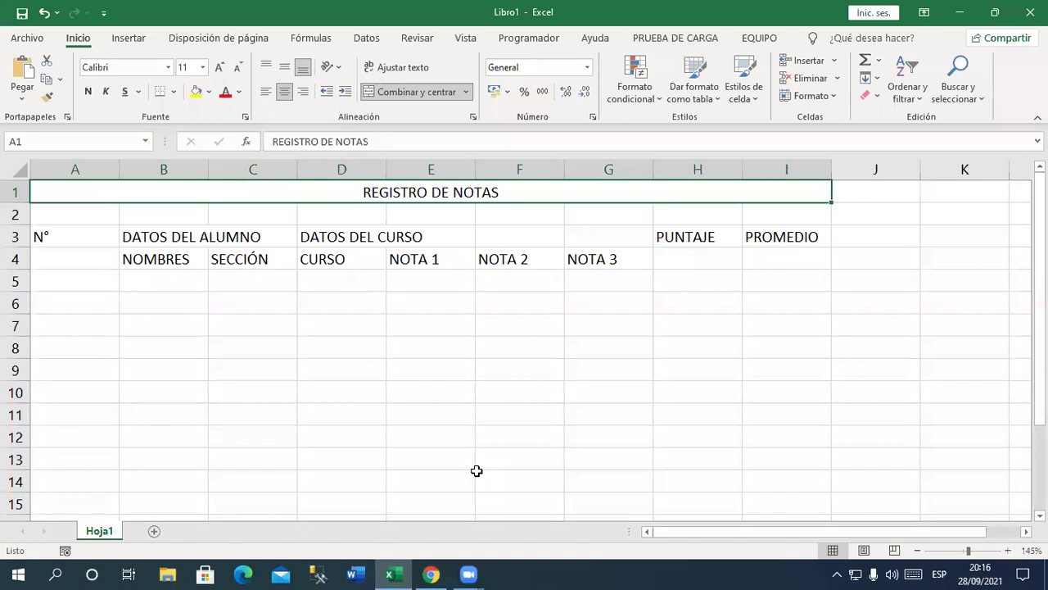
pyautogui.click(81, 243)
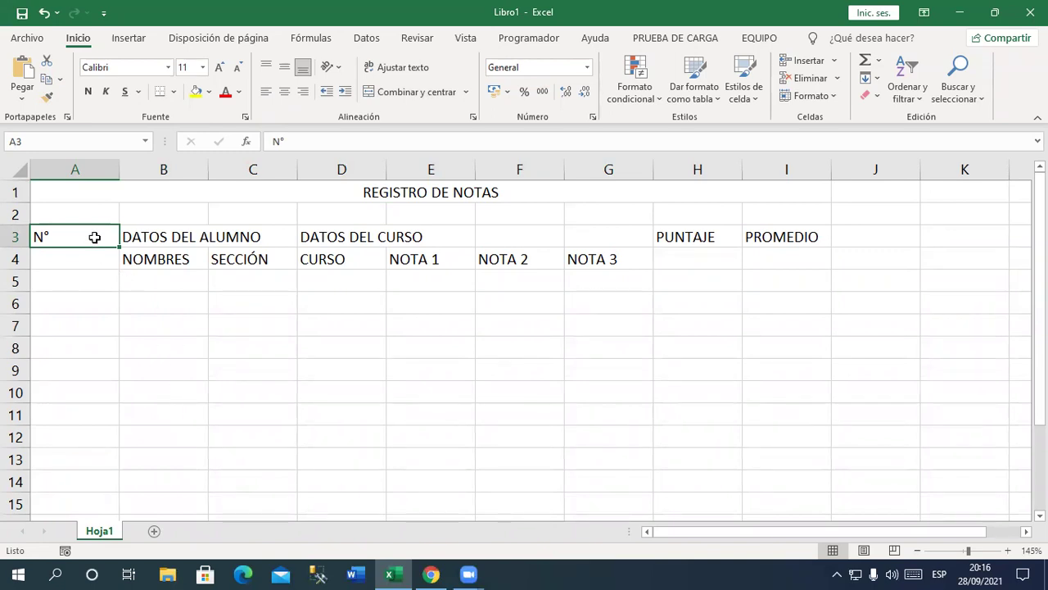
# Step: Merge N° across A3:A4, centre it vertically, and narrow column A to about 4.57
pyautogui.moveTo(94, 237); pyautogui.dragTo(98, 251)
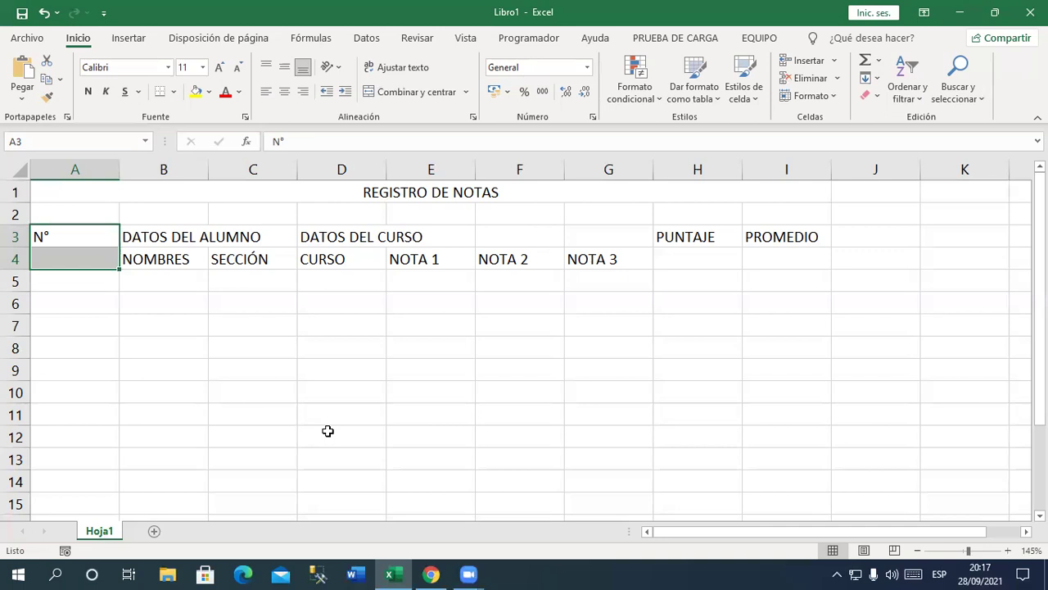
pyautogui.moveTo(86, 233); pyautogui.dragTo(89, 250)
pyautogui.click(405, 95)
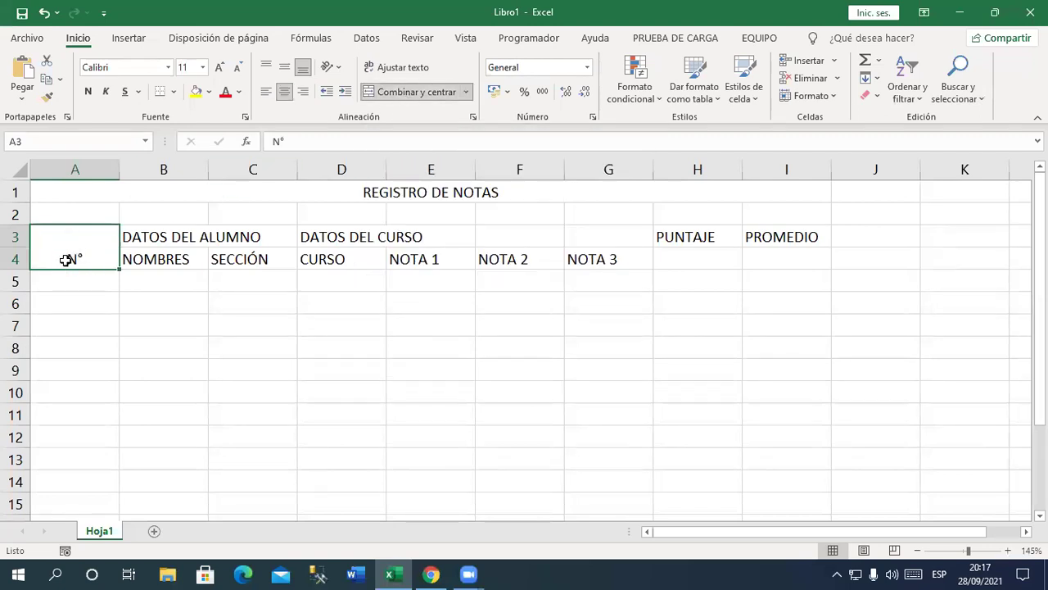
pyautogui.click(284, 68)
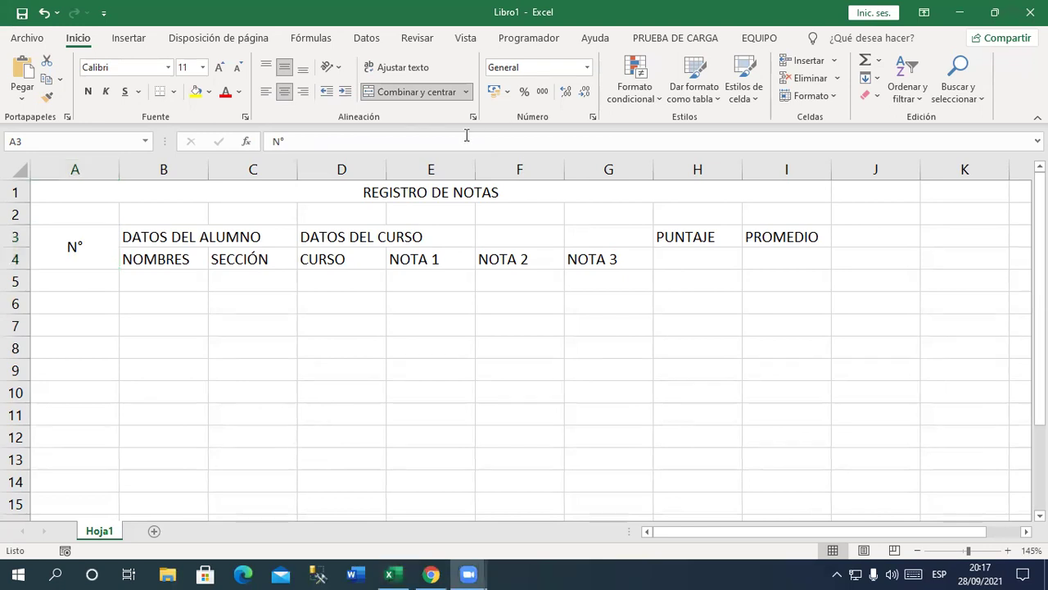
pyautogui.moveTo(119, 168); pyautogui.dragTo(72, 169)
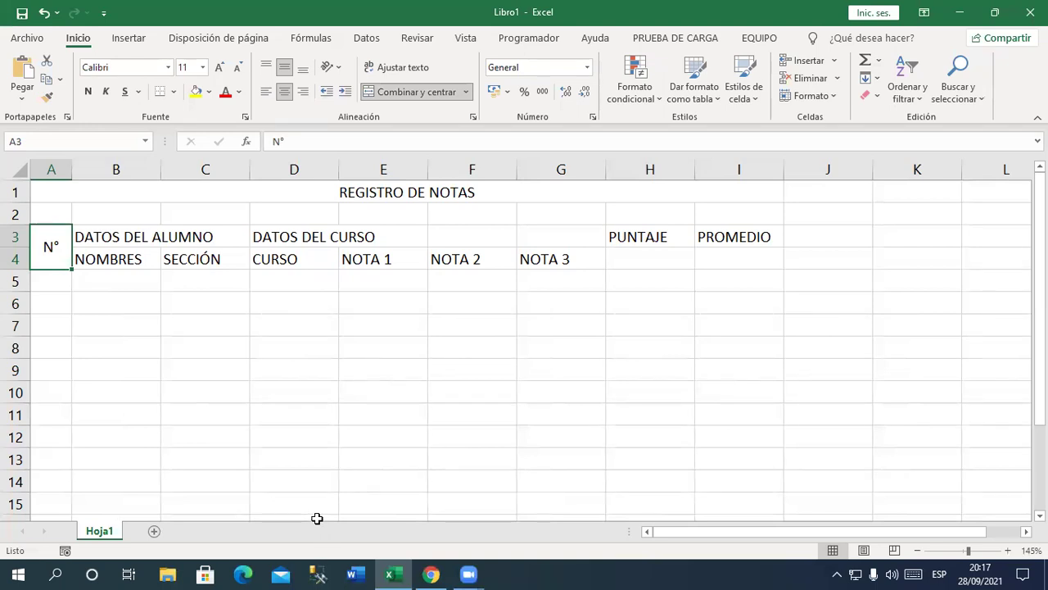
# Step: Merge and centre DATOS DEL ALUMNO across cells B3 and C3
pyautogui.click(253, 283)
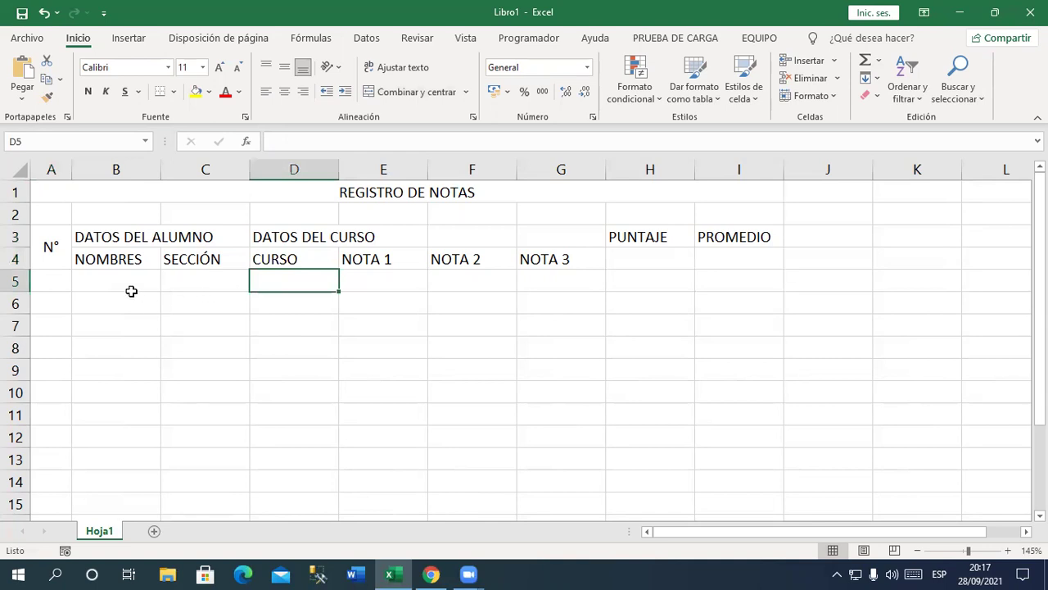
pyautogui.click(110, 237)
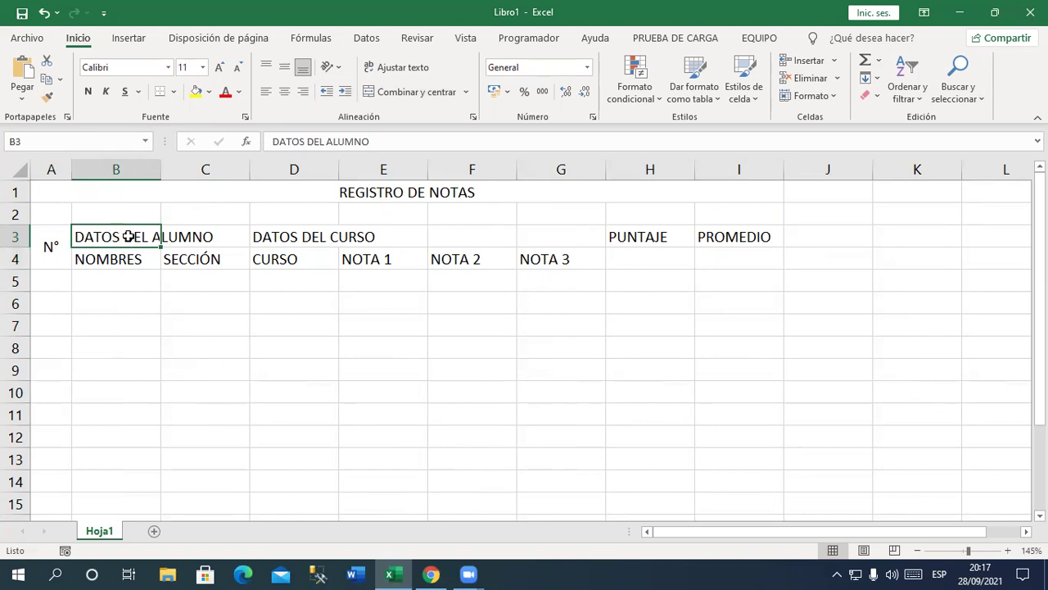
pyautogui.moveTo(110, 237); pyautogui.dragTo(182, 237)
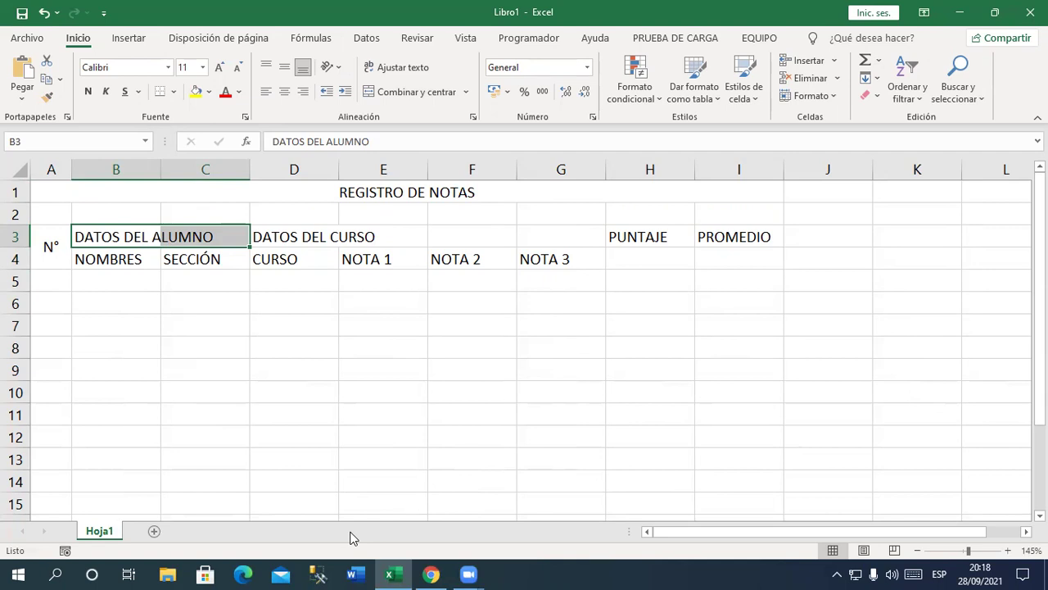
pyautogui.click(410, 94)
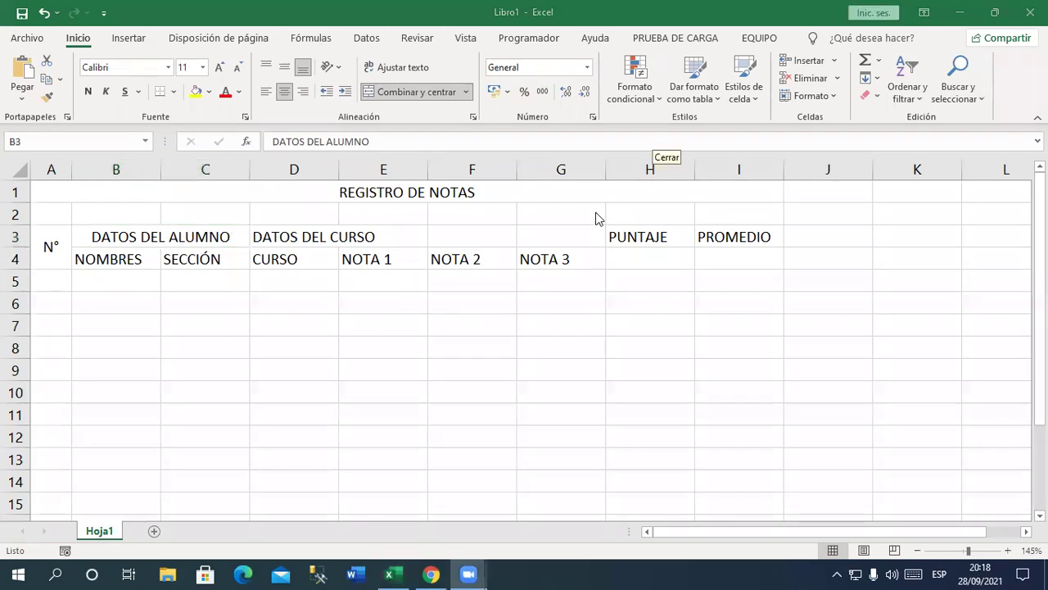
pyautogui.click(302, 244)
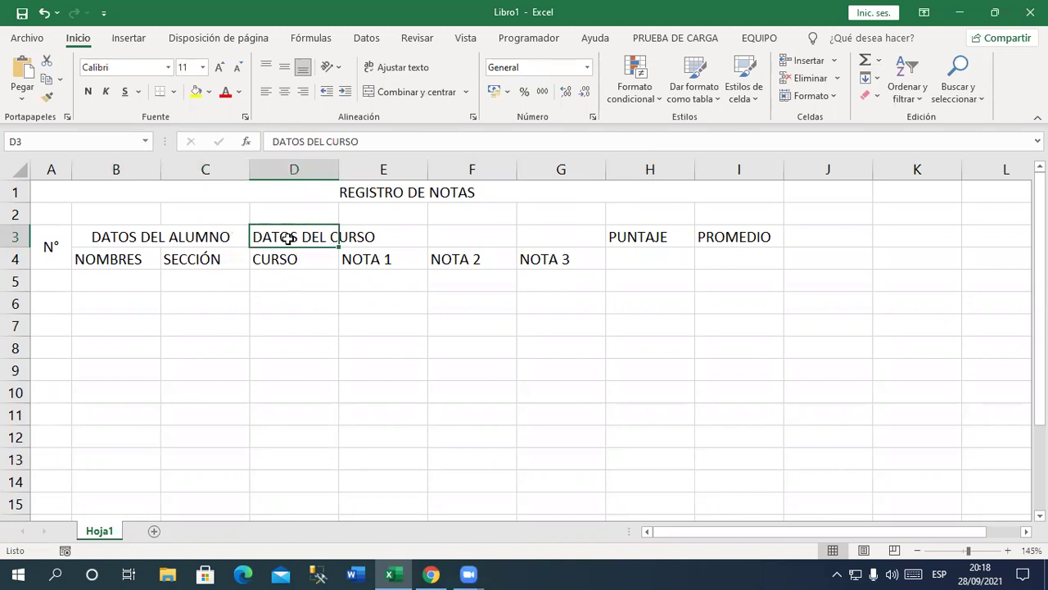
# Step: Merge and centre DATOS DEL CURSO across cells D3 through G3
pyautogui.moveTo(288, 238); pyautogui.dragTo(521, 238)
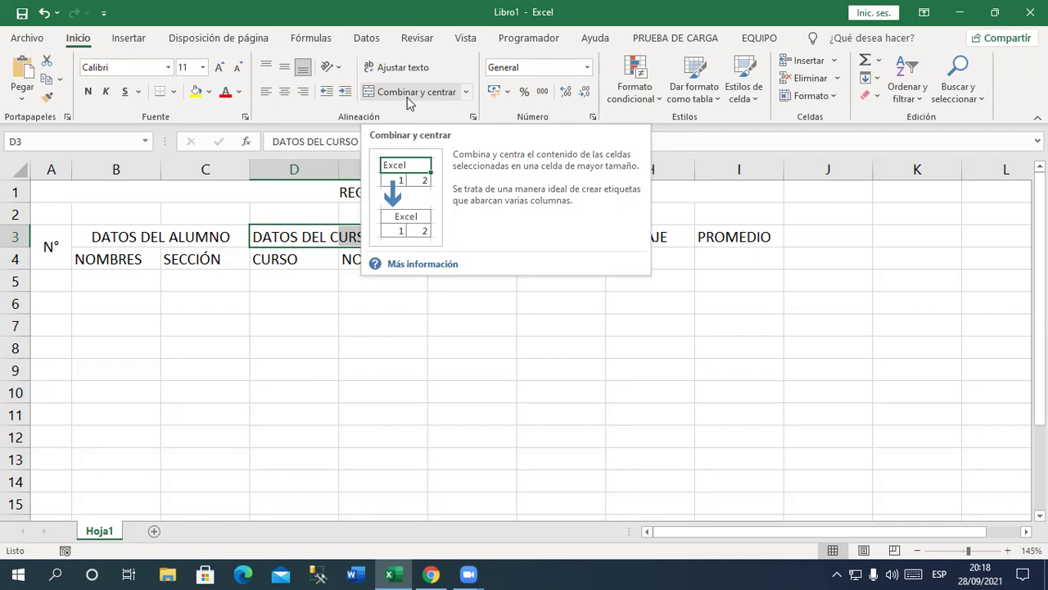
pyautogui.click(408, 103)
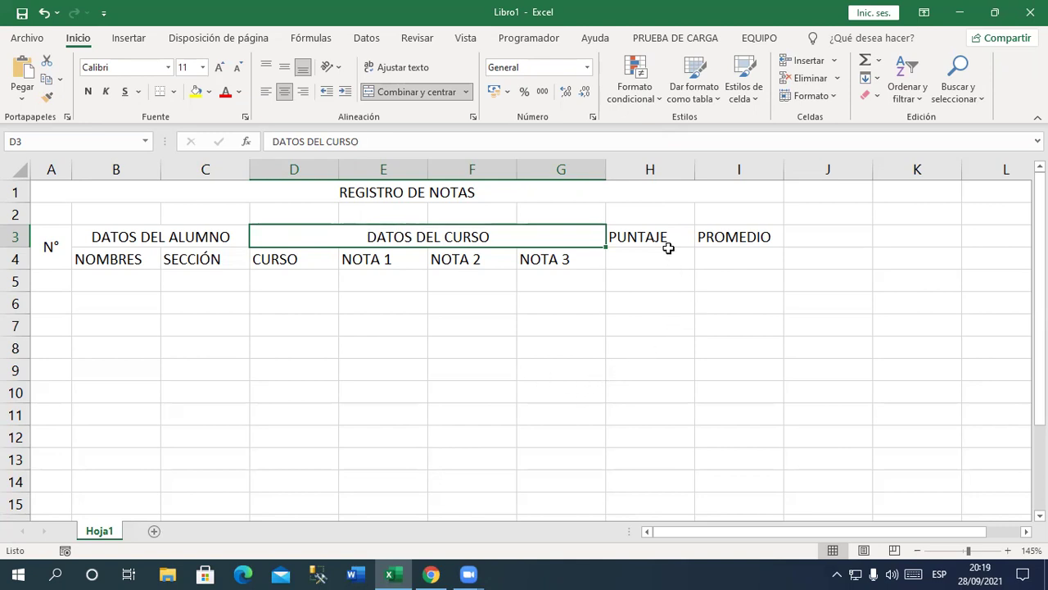
pyautogui.moveTo(667, 243); pyautogui.dragTo(667, 260)
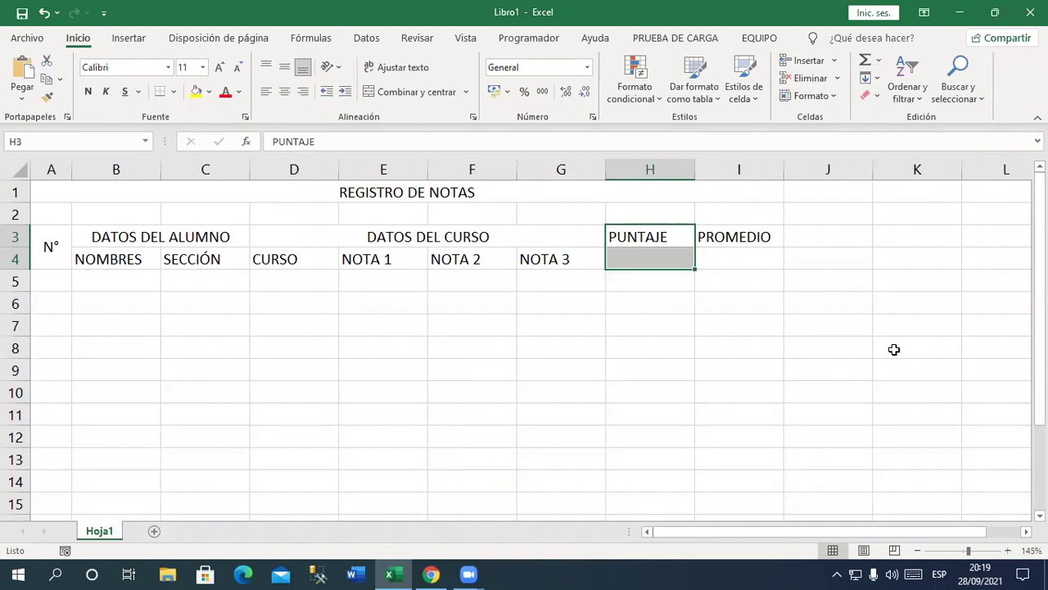
# Step: Merge PUNTAJE into H3:H4 and PROMEDIO into I3:I4, each centred vertically
pyautogui.click(376, 95)
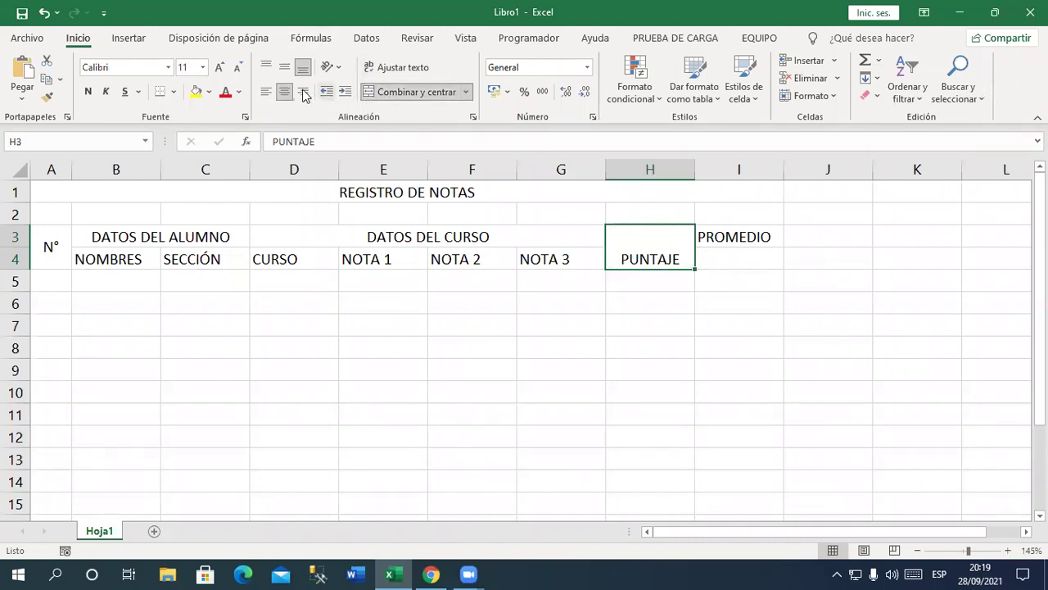
pyautogui.click(284, 68)
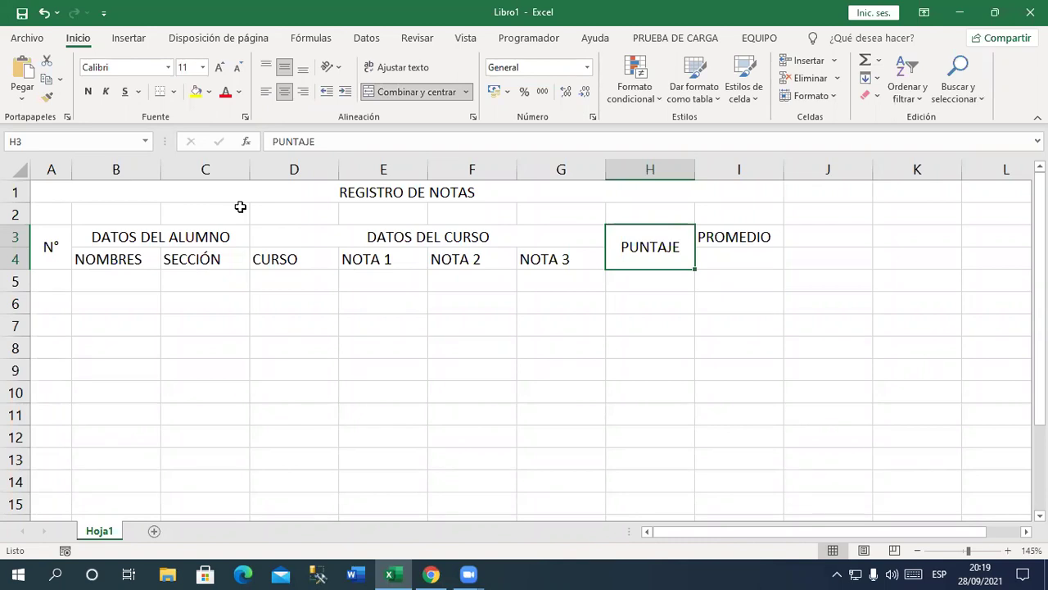
pyautogui.moveTo(761, 241); pyautogui.dragTo(760, 257)
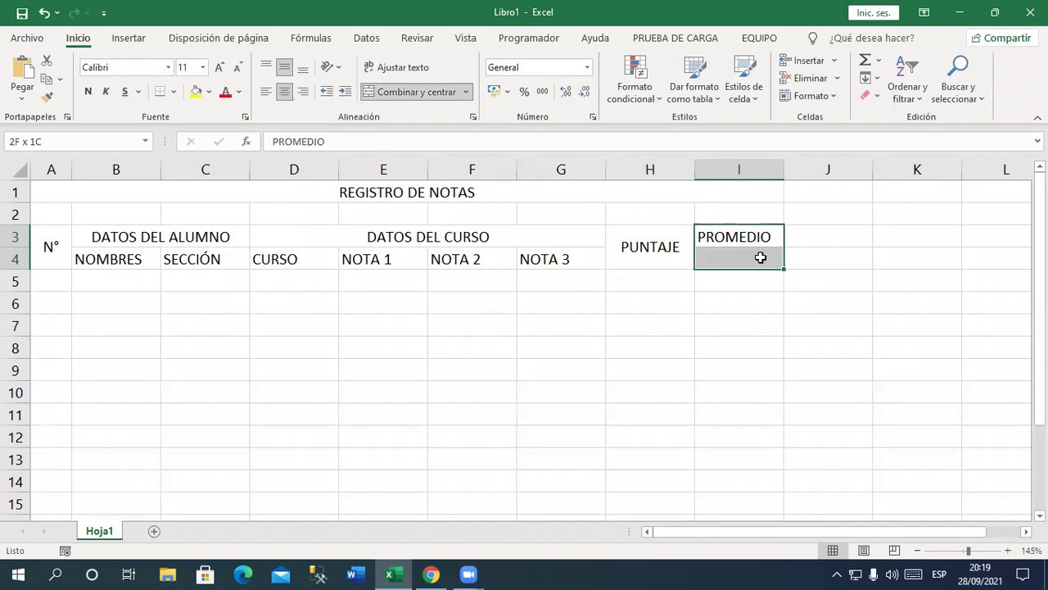
pyautogui.click(426, 93)
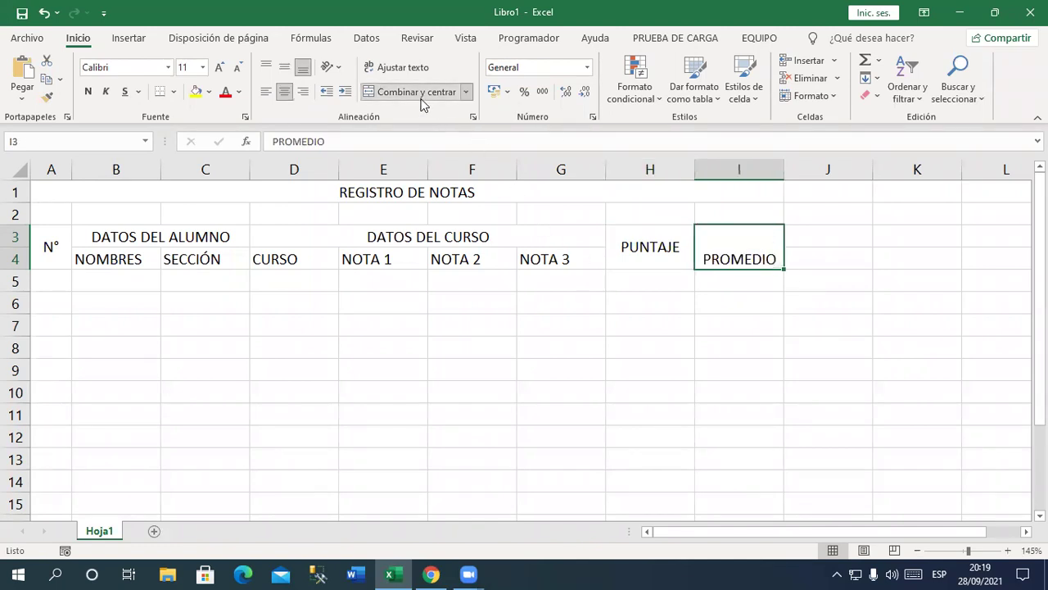
pyautogui.click(287, 68)
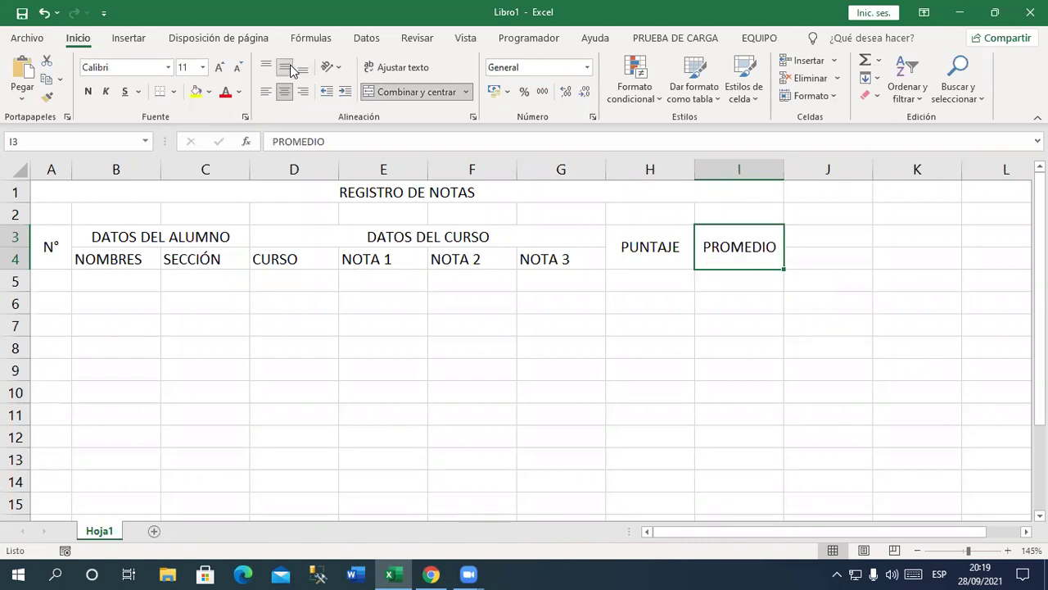
pyautogui.click(501, 430)
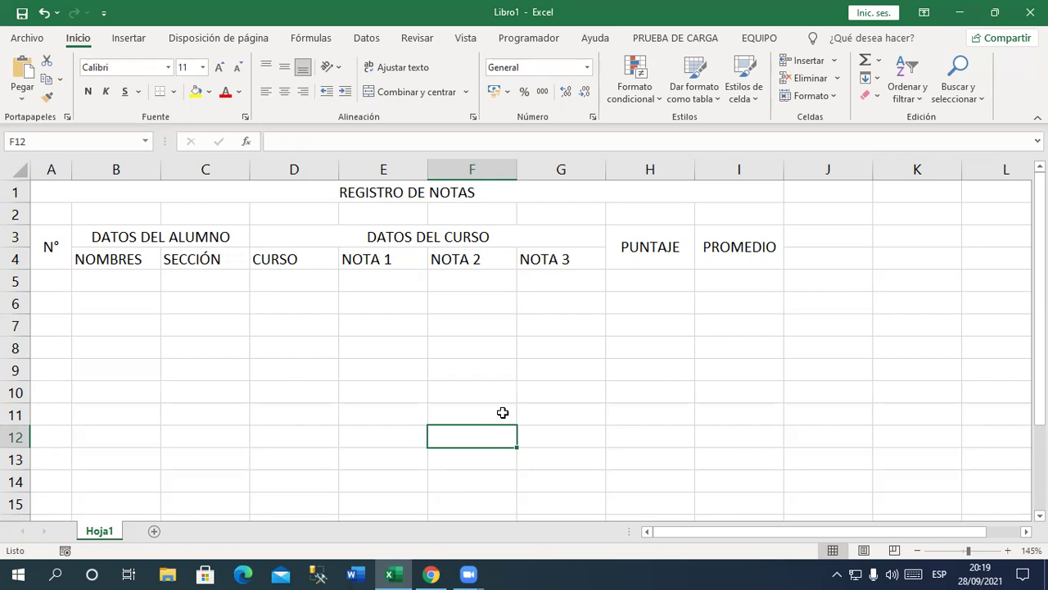
# Step: Put borders on every cell of the table range A3:I15
pyautogui.moveTo(51, 237)
pyautogui.mouseDown()
pyautogui.moveTo(217, 373)
pyautogui.moveTo(728, 516)
pyautogui.moveTo(733, 506)
pyautogui.mouseUp()
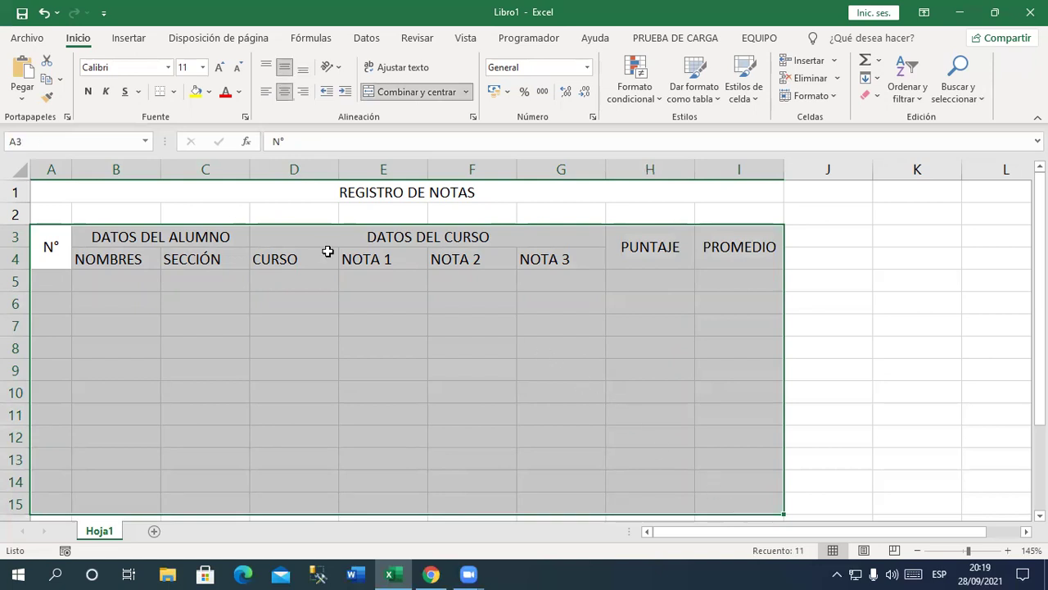
pyautogui.click(173, 91)
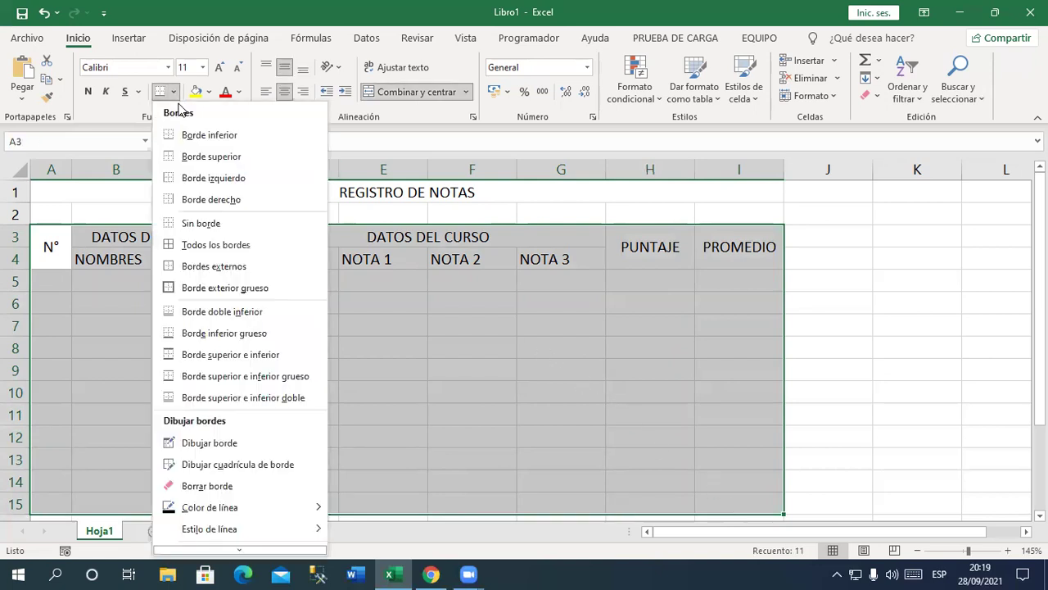
pyautogui.click(217, 245)
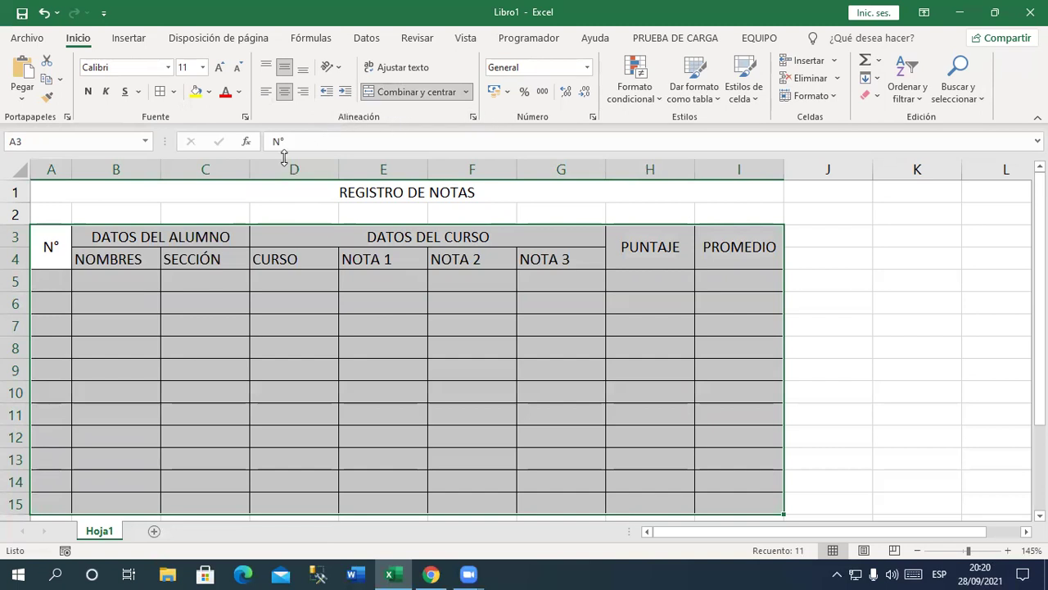
pyautogui.click(140, 263)
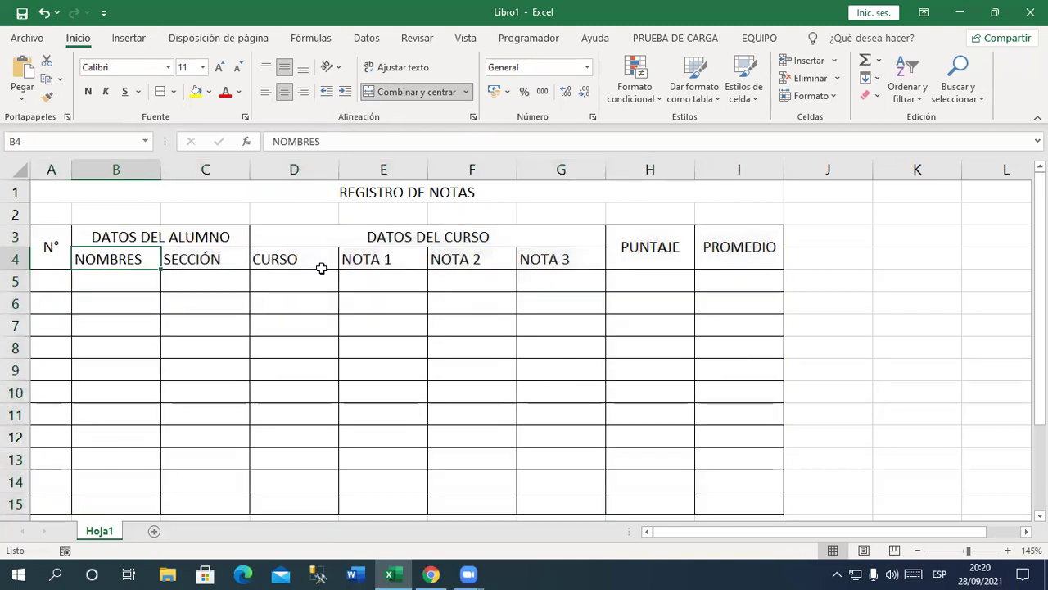
# Step: Centre the row-4 subheaders B4:G4 horizontally
pyautogui.moveTo(322, 269); pyautogui.dragTo(592, 260)
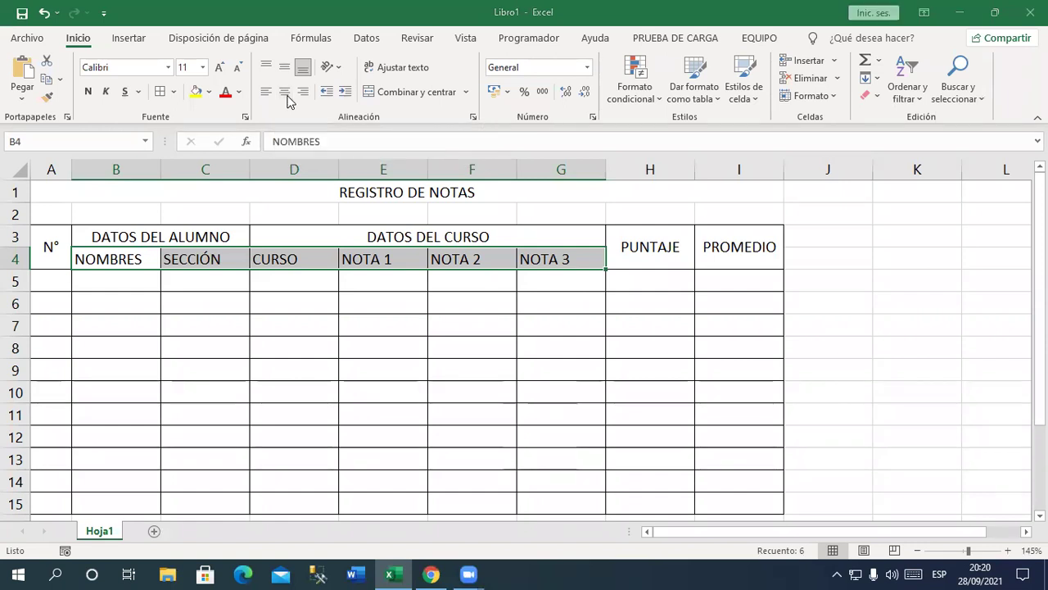
pyautogui.click(286, 262)
pyautogui.click(122, 259)
pyautogui.moveTo(123, 259); pyautogui.dragTo(547, 268)
pyautogui.click(284, 91)
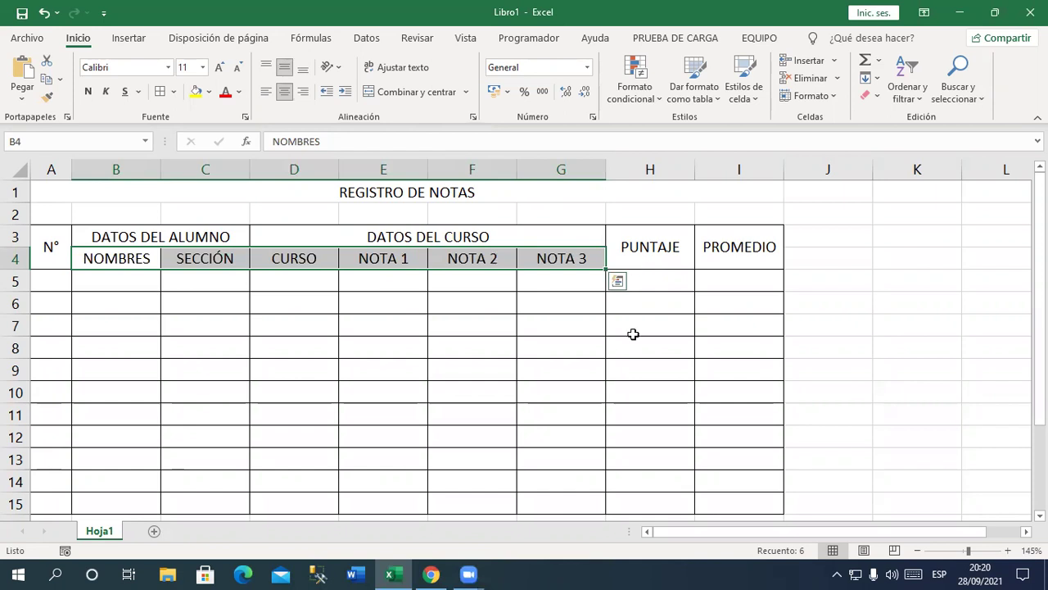
pyautogui.click(605, 357)
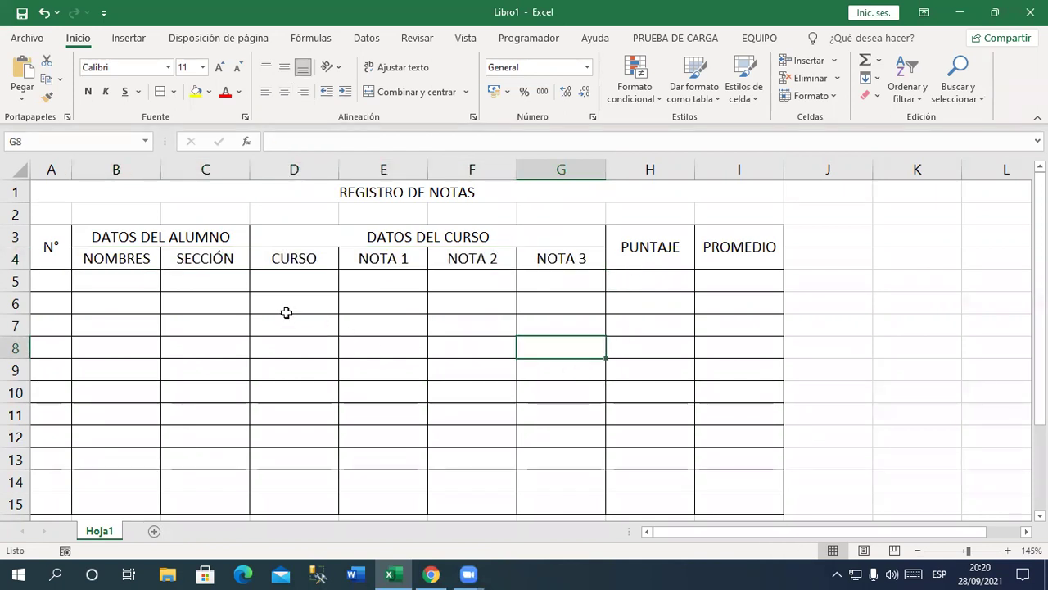
# Step: Collapse the ribbon to show more rows and select the header rows A3:I4
pyautogui.keyDown('ctrl'); pyautogui.scroll(-1, 211, 242); pyautogui.keyUp('ctrl')
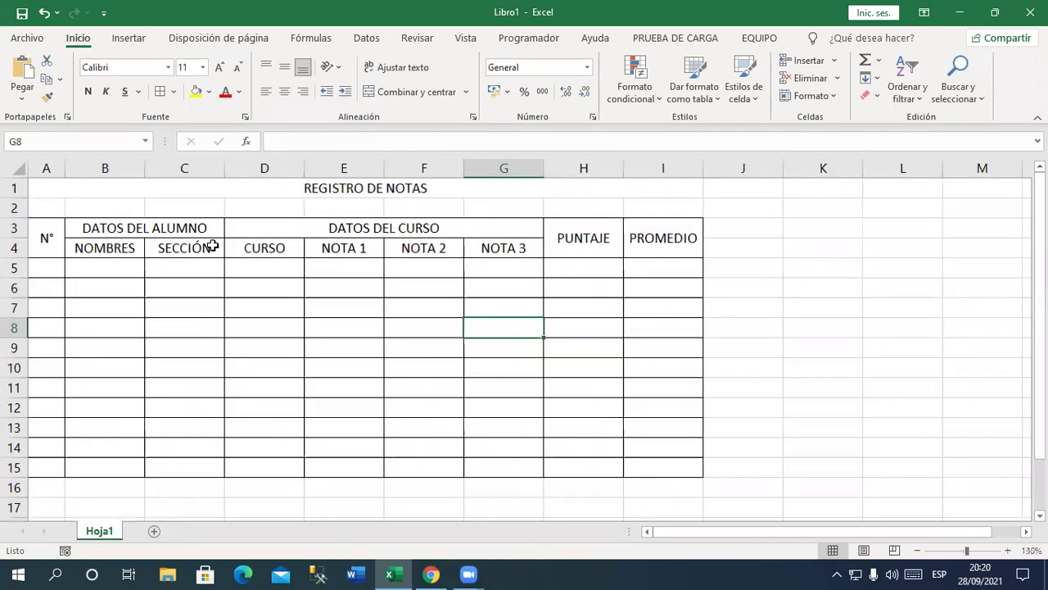
pyautogui.doubleClick(77, 37)
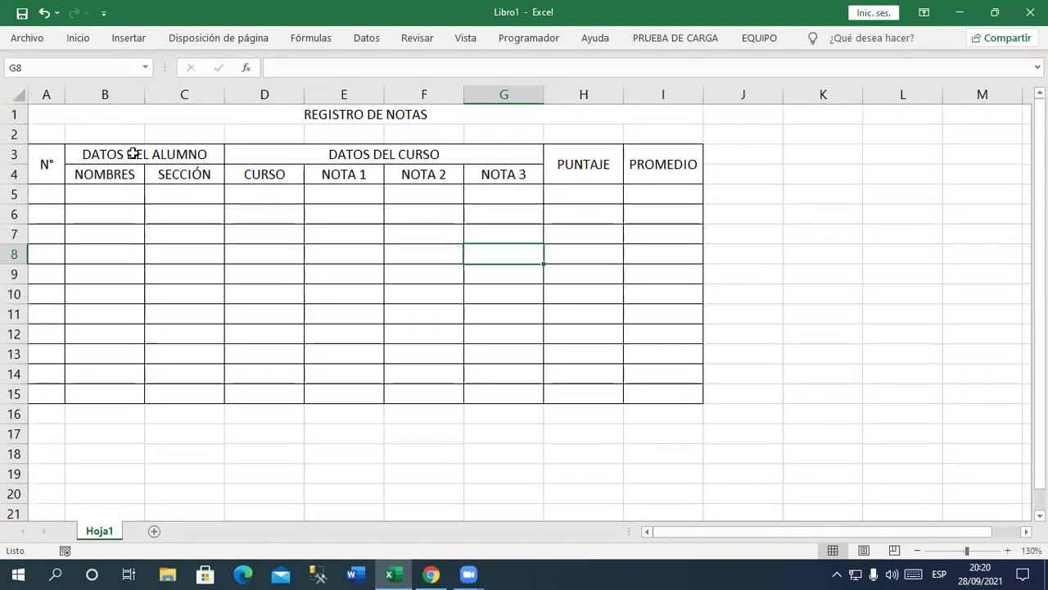
pyautogui.keyDown('ctrl'); pyautogui.scroll(1, 133, 158); pyautogui.keyUp('ctrl')
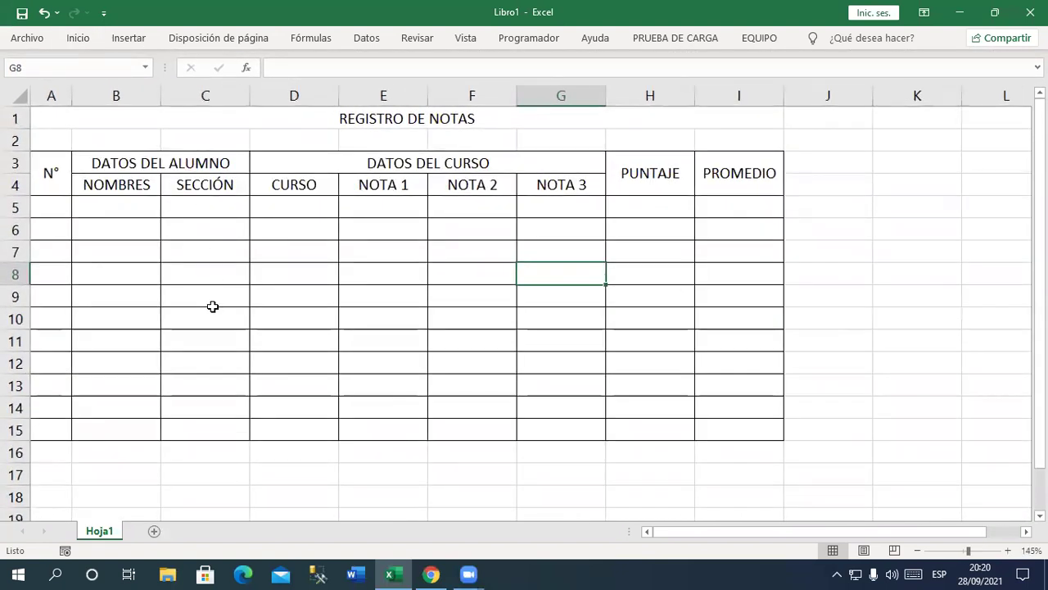
pyautogui.moveTo(49, 174); pyautogui.dragTo(729, 172)
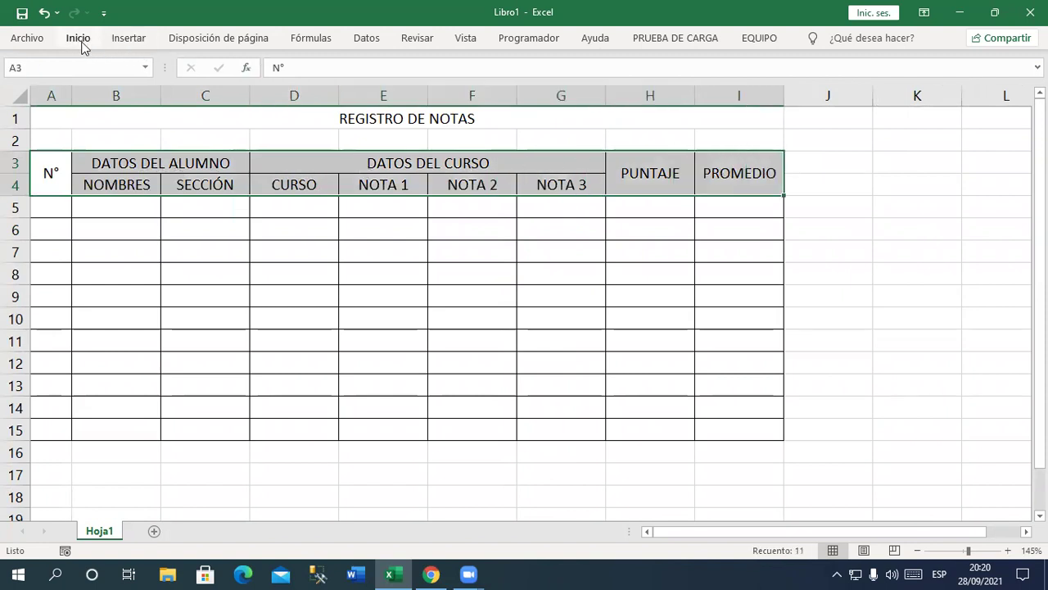
# Step: Fill the header rows A3:I4 with gold
pyautogui.click(79, 38)
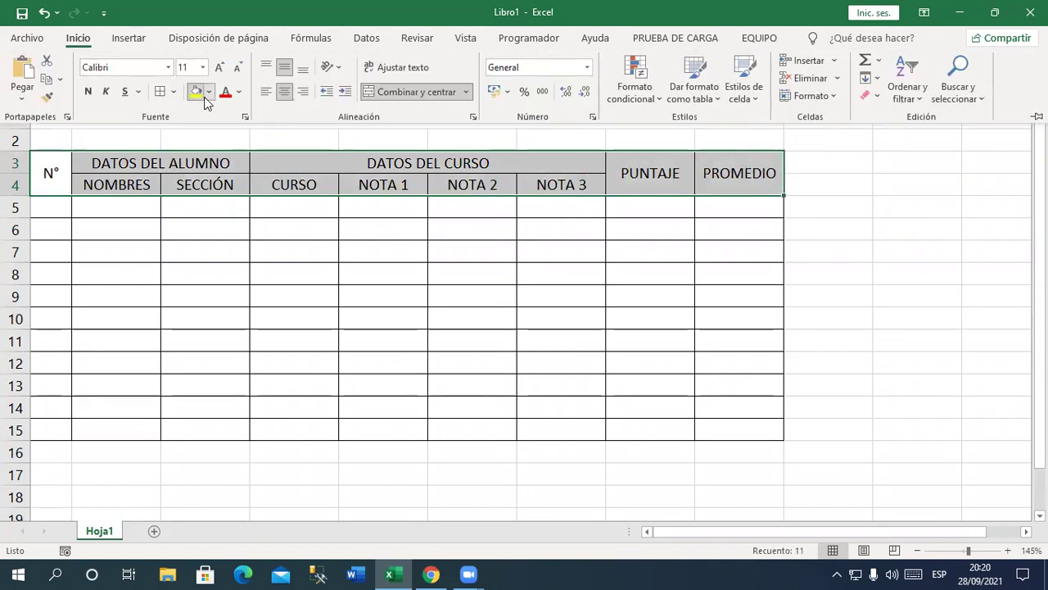
pyautogui.click(209, 93)
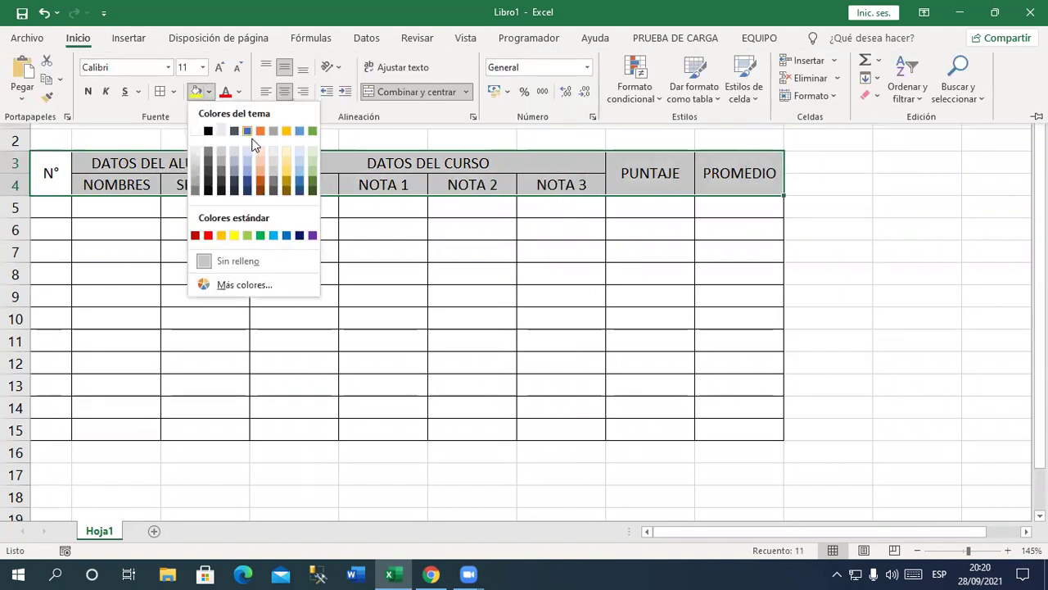
pyautogui.click(287, 180)
pyautogui.click(376, 361)
pyautogui.click(375, 367)
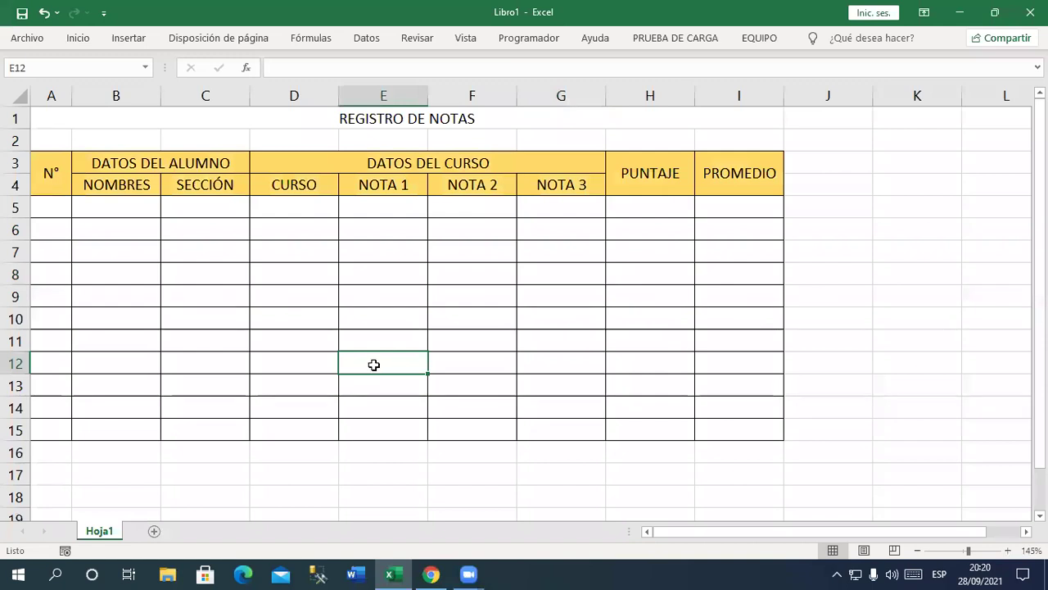
# Step: Fill the PUNTAJE cells H5:H15 light blue and select the PROMEDIO cells I5:I15
pyautogui.moveTo(665, 211); pyautogui.dragTo(655, 431)
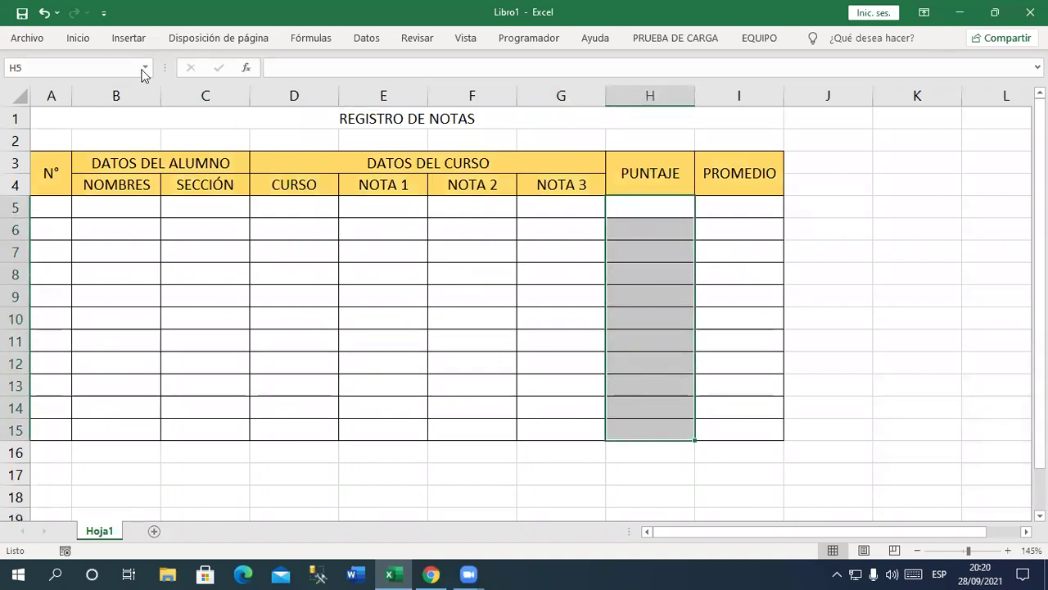
pyautogui.moveTo(640, 208); pyautogui.dragTo(632, 452)
pyautogui.moveTo(621, 217); pyautogui.dragTo(653, 430)
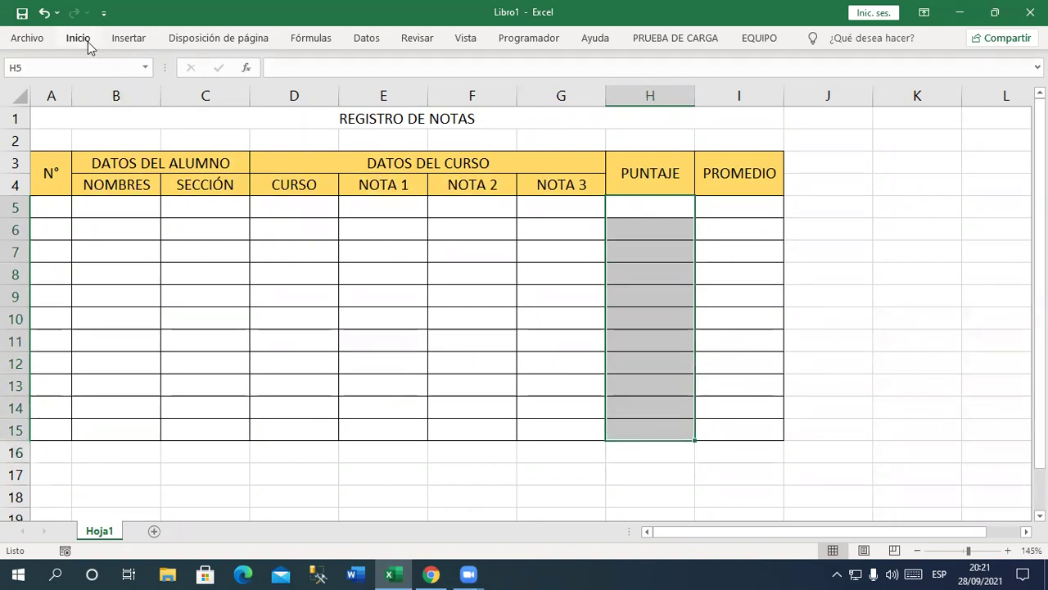
pyautogui.click(78, 38)
pyautogui.click(210, 93)
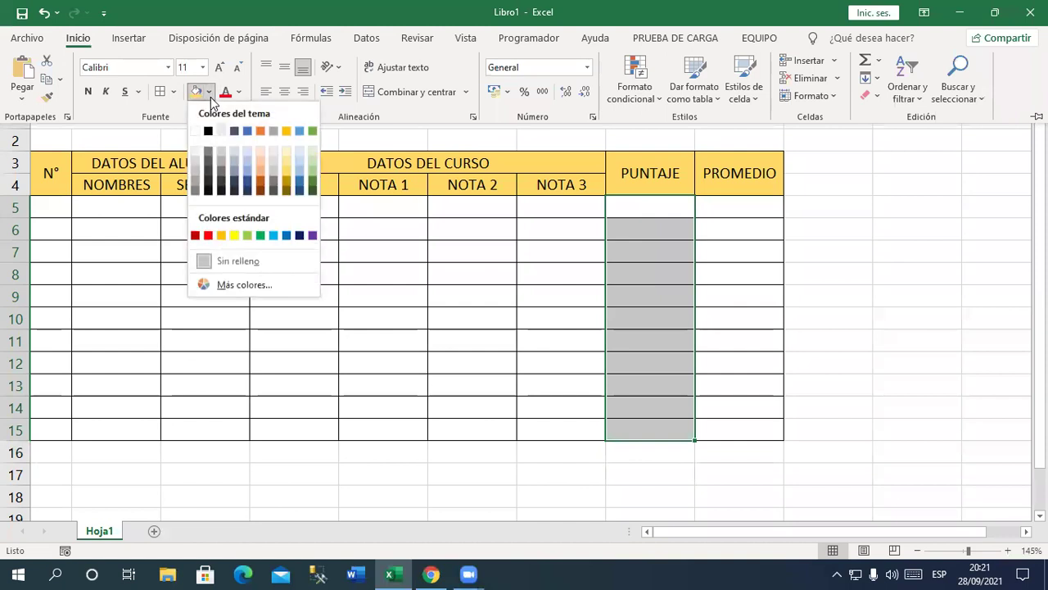
pyautogui.click(249, 165)
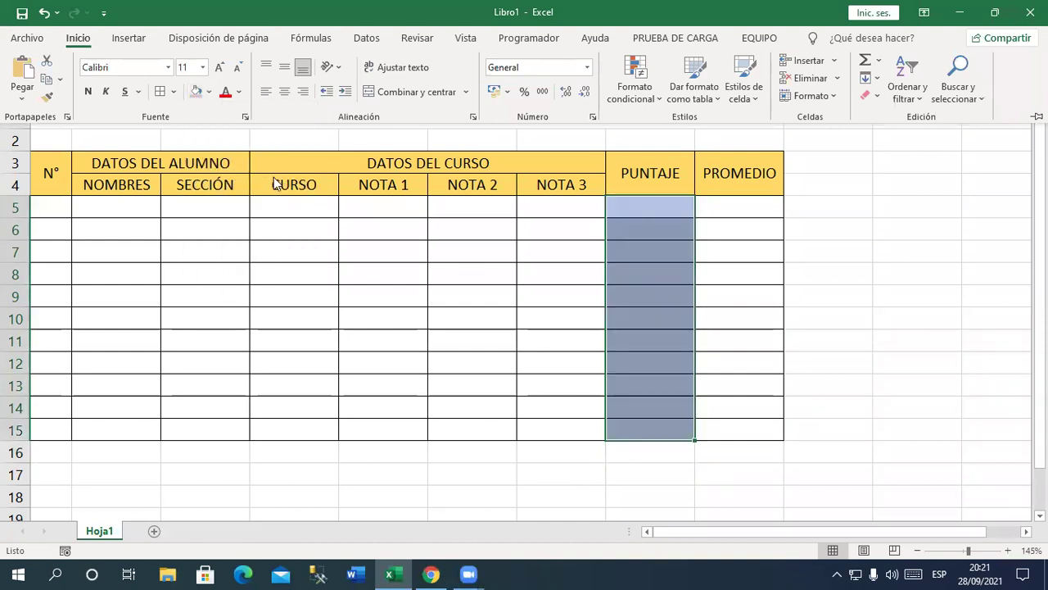
pyautogui.click(764, 211)
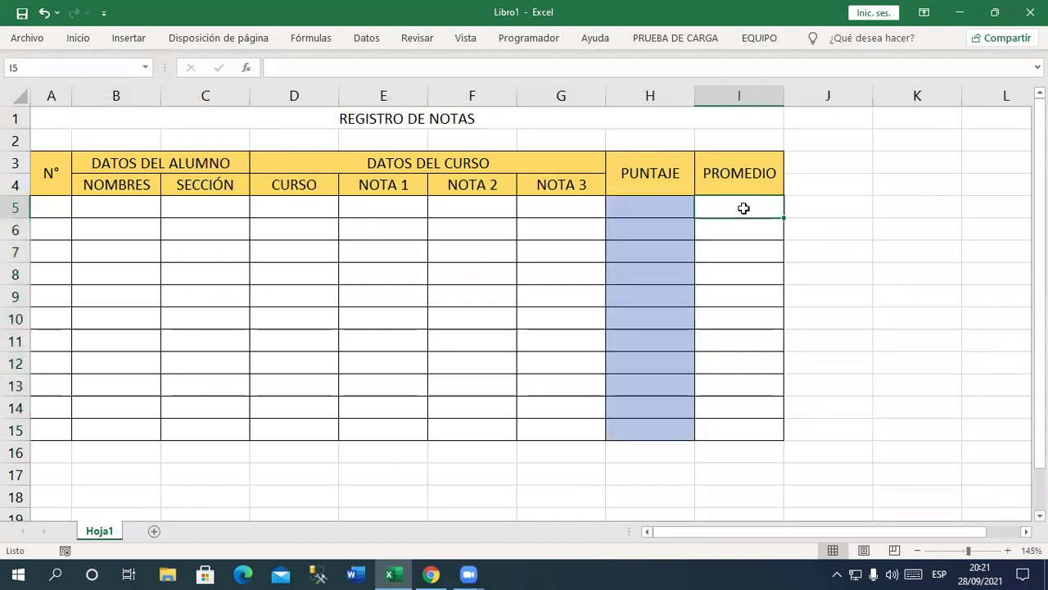
pyautogui.moveTo(744, 208); pyautogui.dragTo(744, 431)
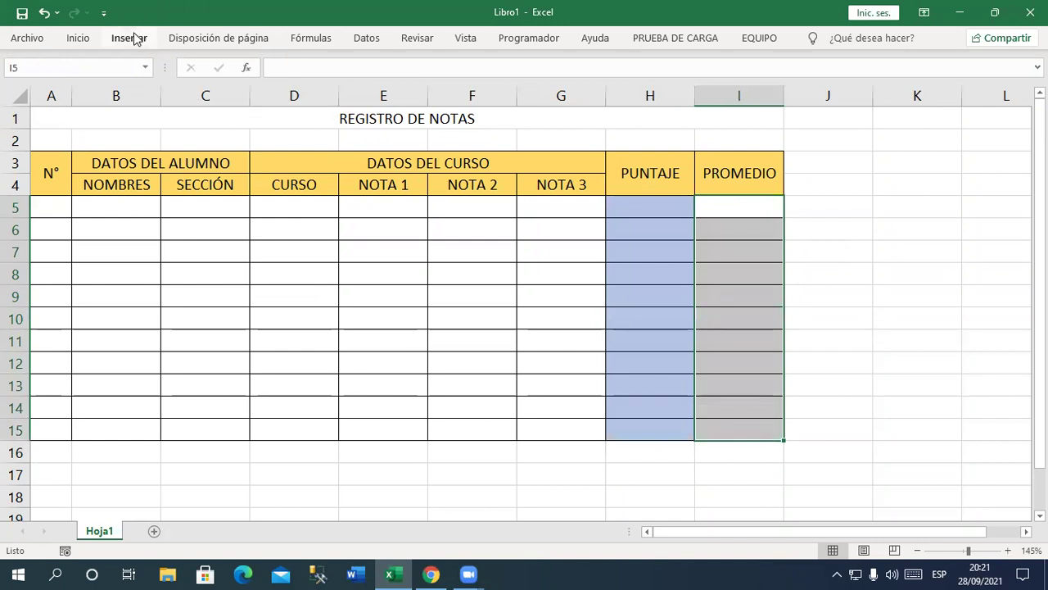
pyautogui.click(78, 38)
# Step: Fill the PROMEDIO cells I5:I15 light blue, then select the whole table A3:I15
pyautogui.click(196, 91)
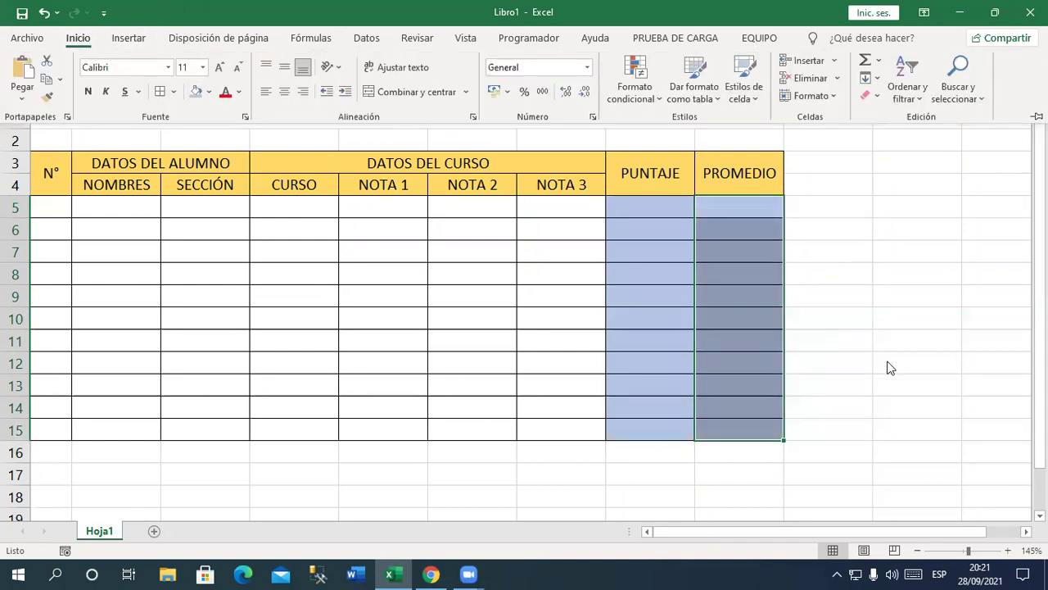
pyautogui.click(850, 446)
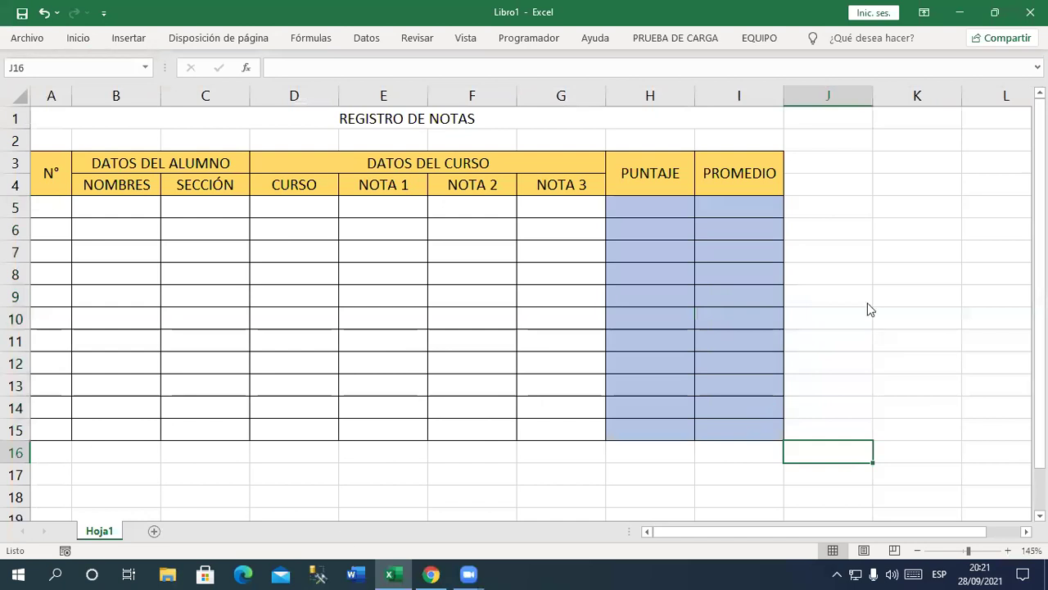
pyautogui.click(883, 255)
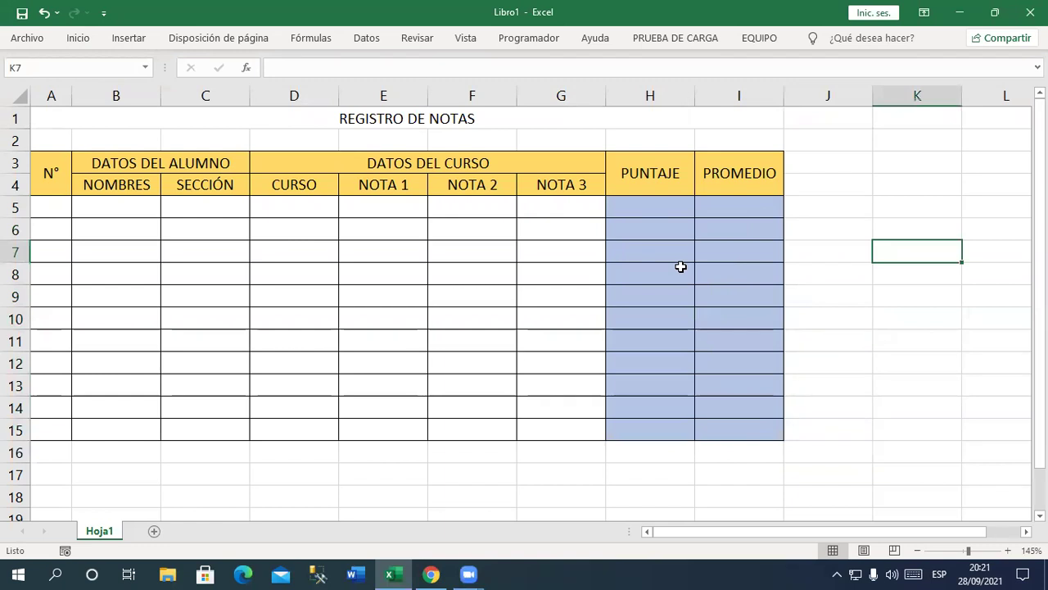
pyautogui.moveTo(57, 171)
pyautogui.mouseDown()
pyautogui.moveTo(722, 180)
pyautogui.moveTo(724, 424)
pyautogui.mouseUp()
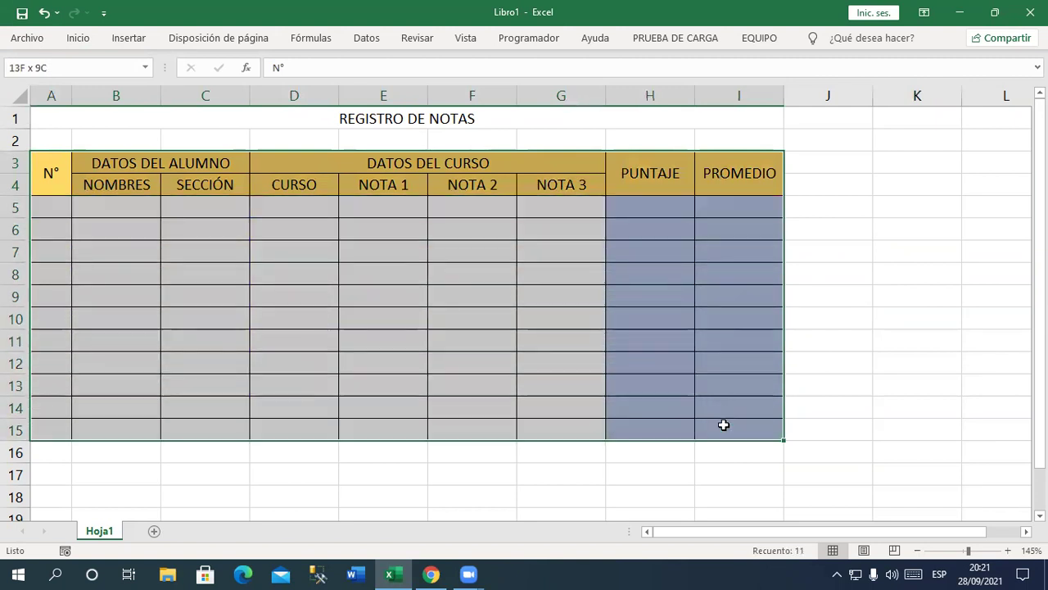
# Step: Apply Todos los bordes to every cell of A3:I15
pyautogui.click(80, 39)
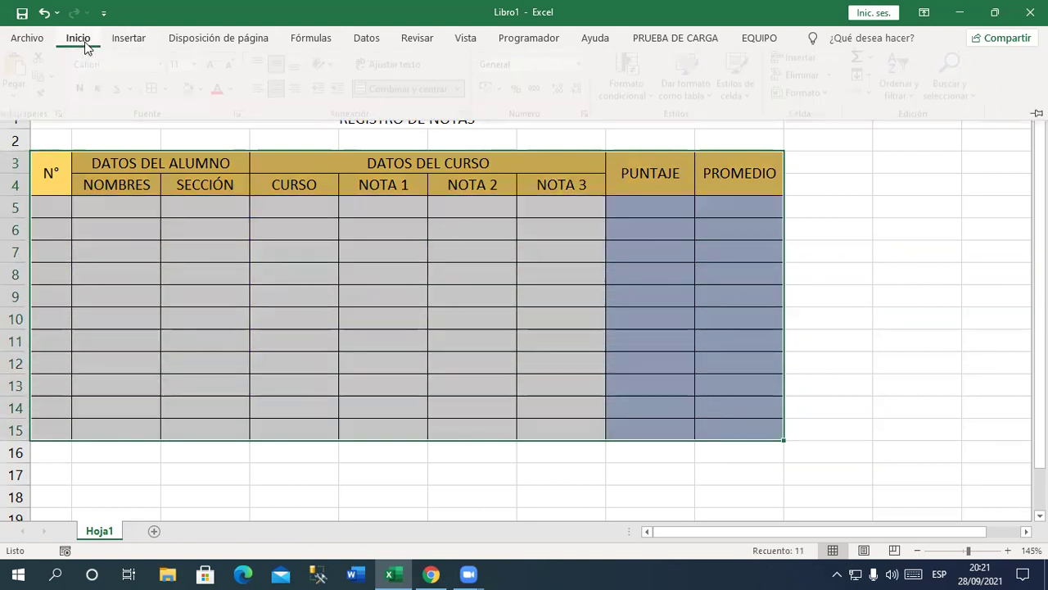
pyautogui.click(174, 92)
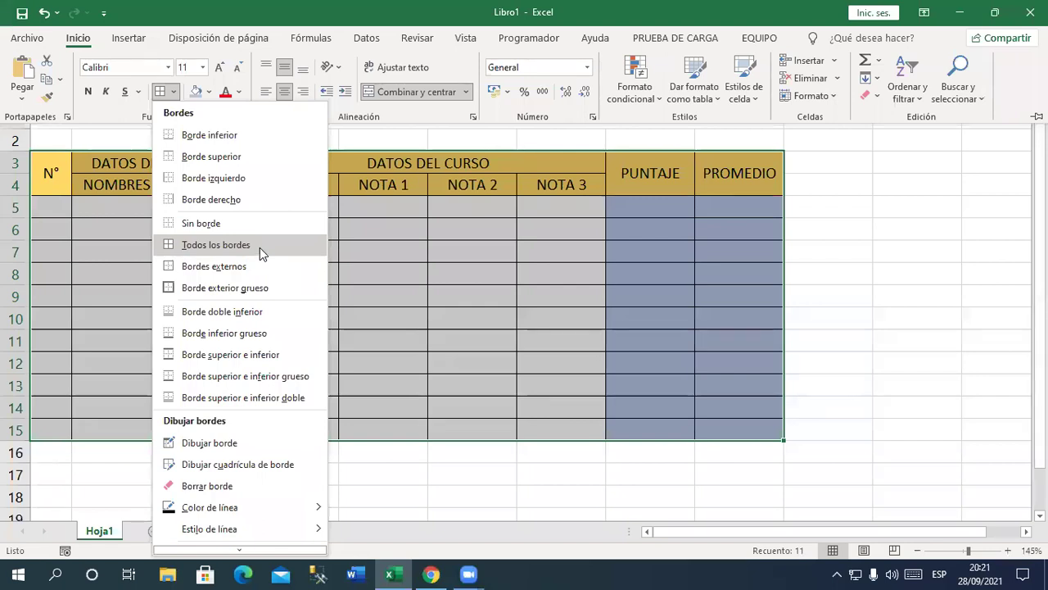
pyautogui.click(370, 227)
pyautogui.hotkey('ctrl', 'F1')
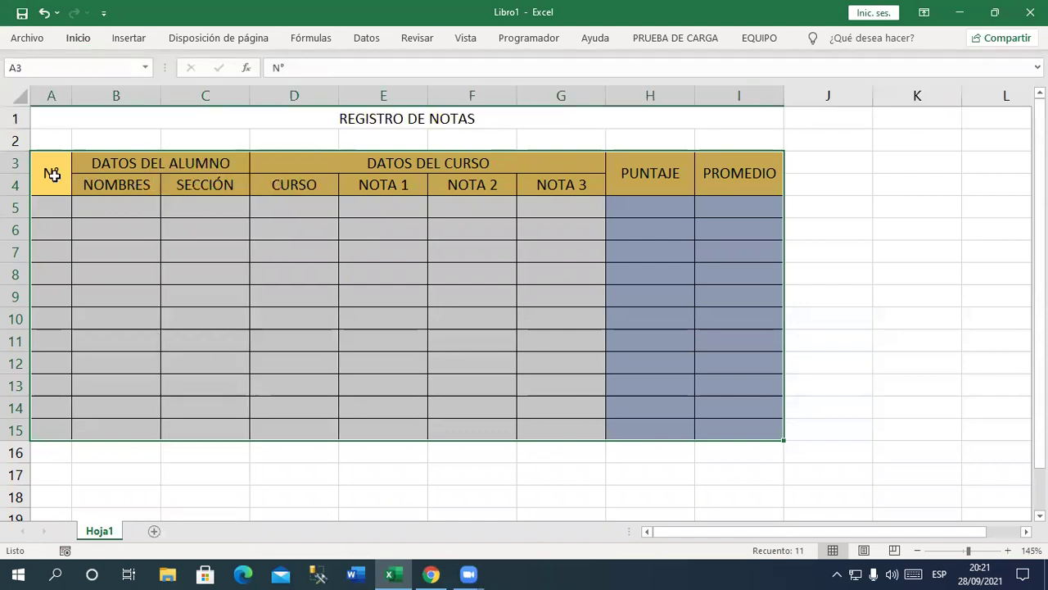
# Step: Select the header rows A3:I4 for recolouring
pyautogui.click(47, 169)
pyautogui.click(105, 190)
pyautogui.moveTo(49, 174); pyautogui.dragTo(713, 177)
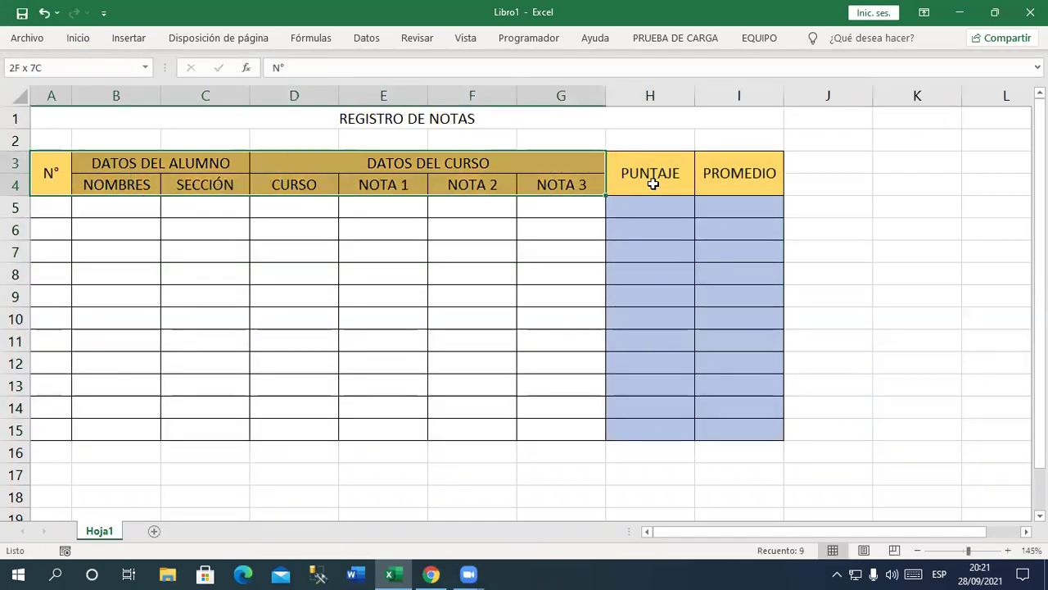
pyautogui.moveTo(49, 173); pyautogui.dragTo(721, 177)
# Step: Refill header rows A3:I4 with a light blue-grey theme colour instead of gold
pyautogui.click(82, 38)
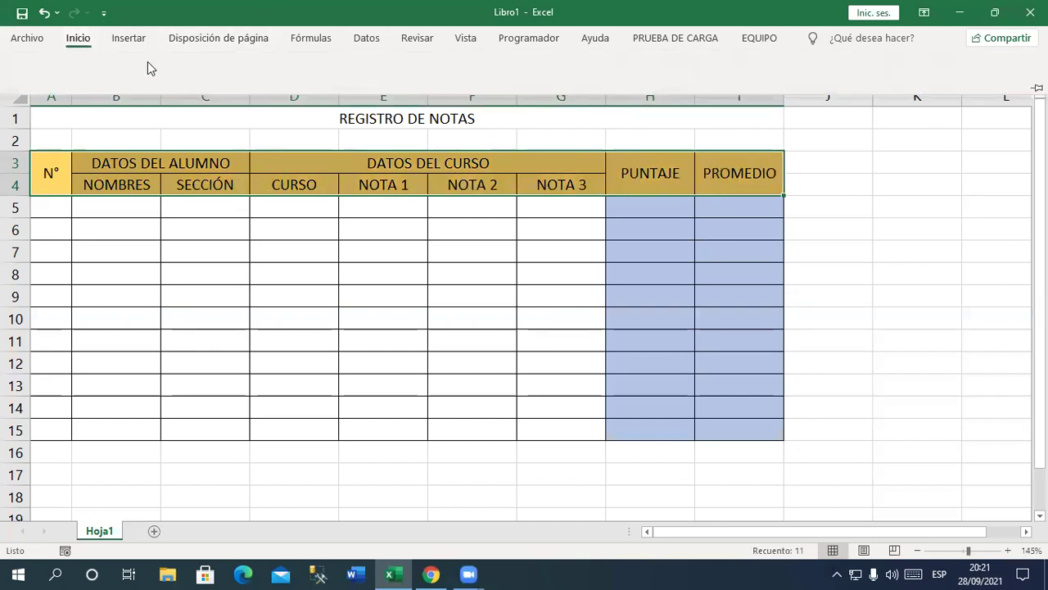
pyautogui.click(209, 92)
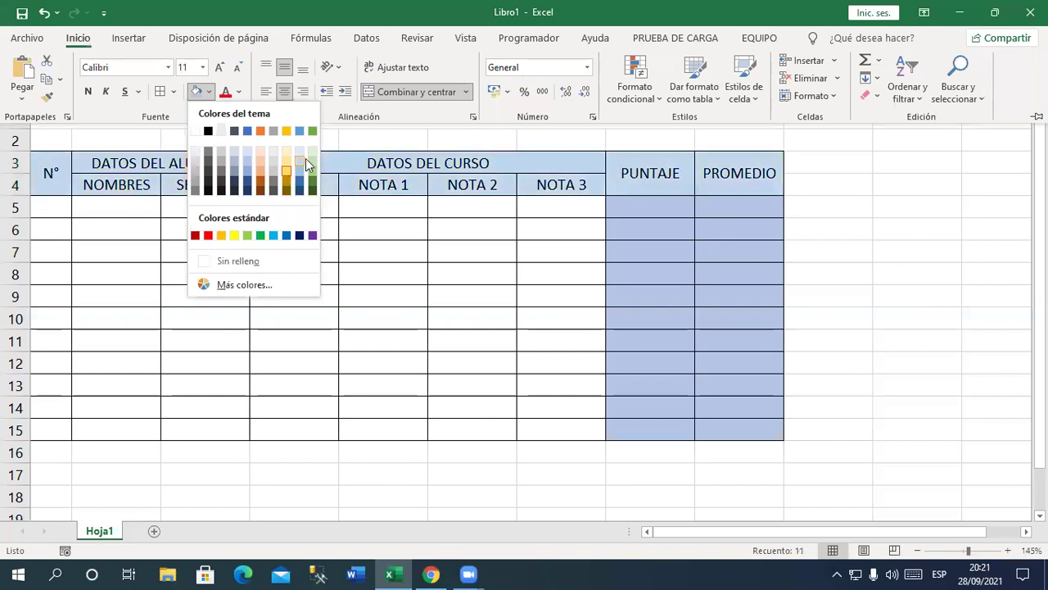
pyautogui.click(248, 181)
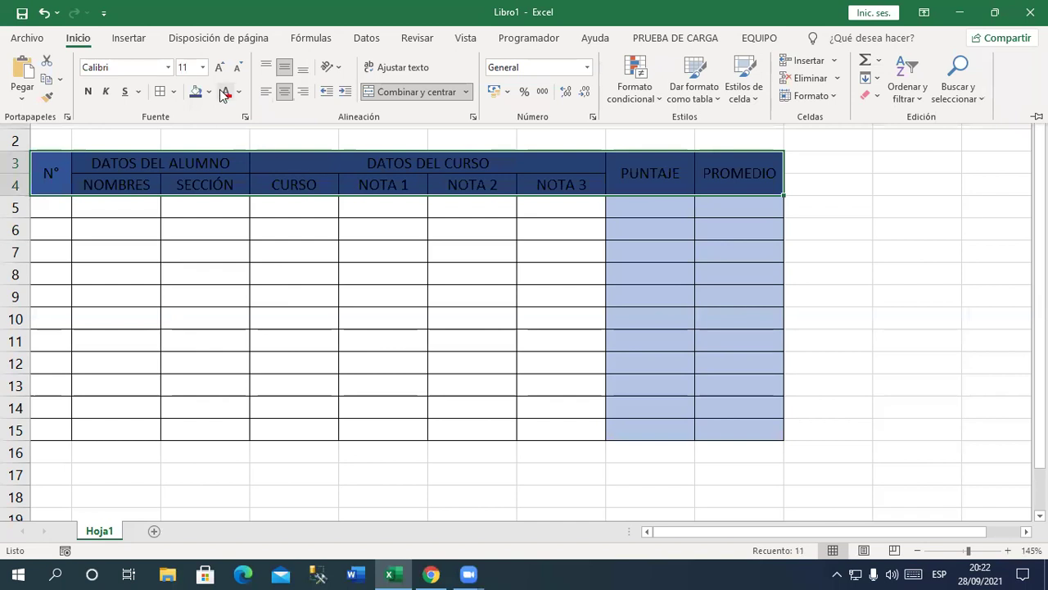
pyautogui.click(209, 92)
pyautogui.click(247, 173)
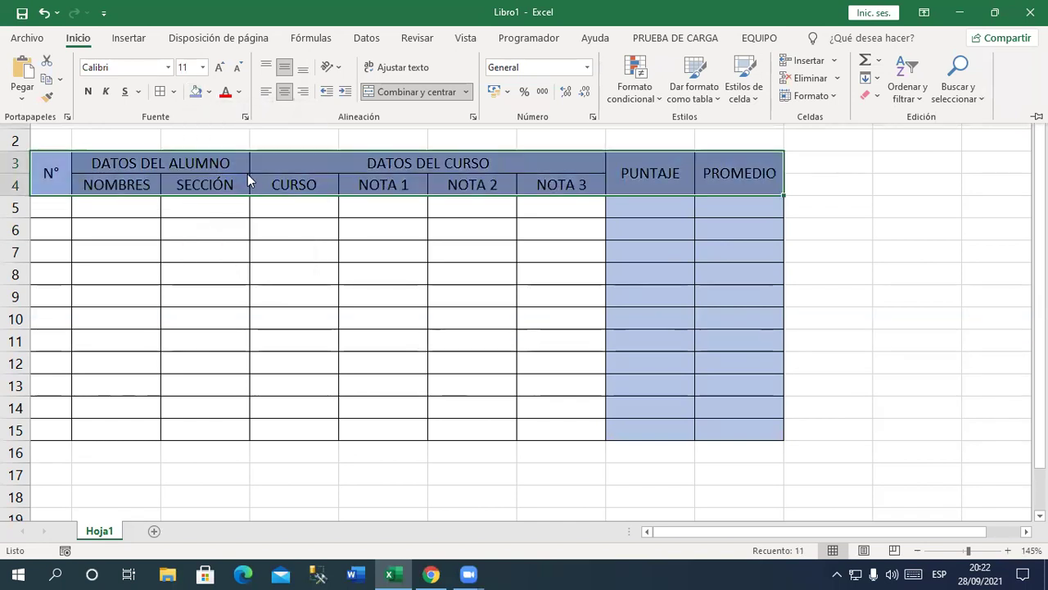
pyautogui.hotkey('ctrl', 'F1')
pyautogui.click(264, 245)
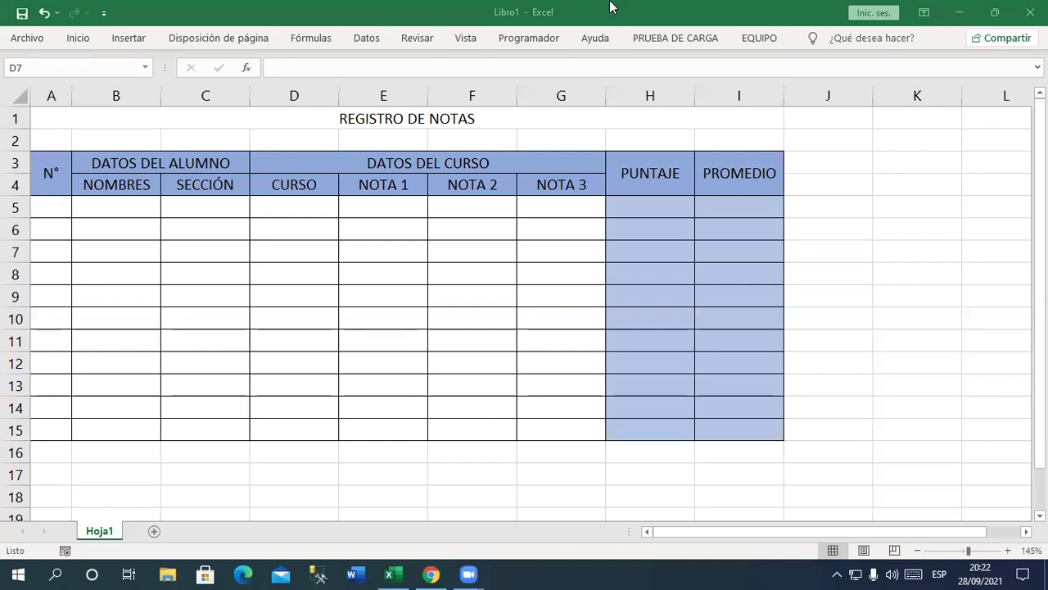
# Step: Enter the starting numbers 1 and 2 in cells A5 and A6
pyautogui.click(41, 206)
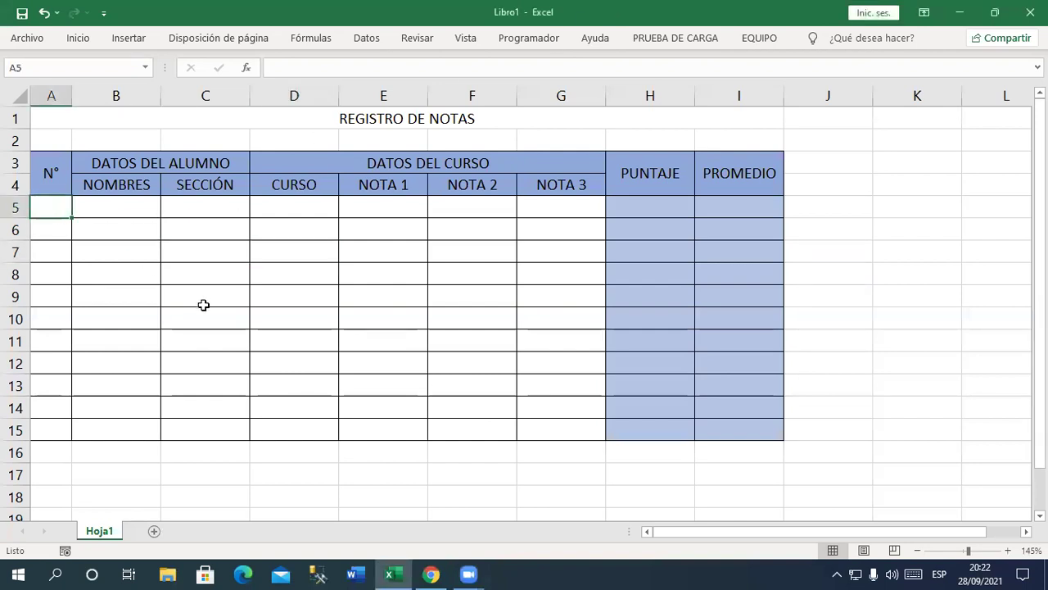
pyautogui.press('End')
pyautogui.press('F2')
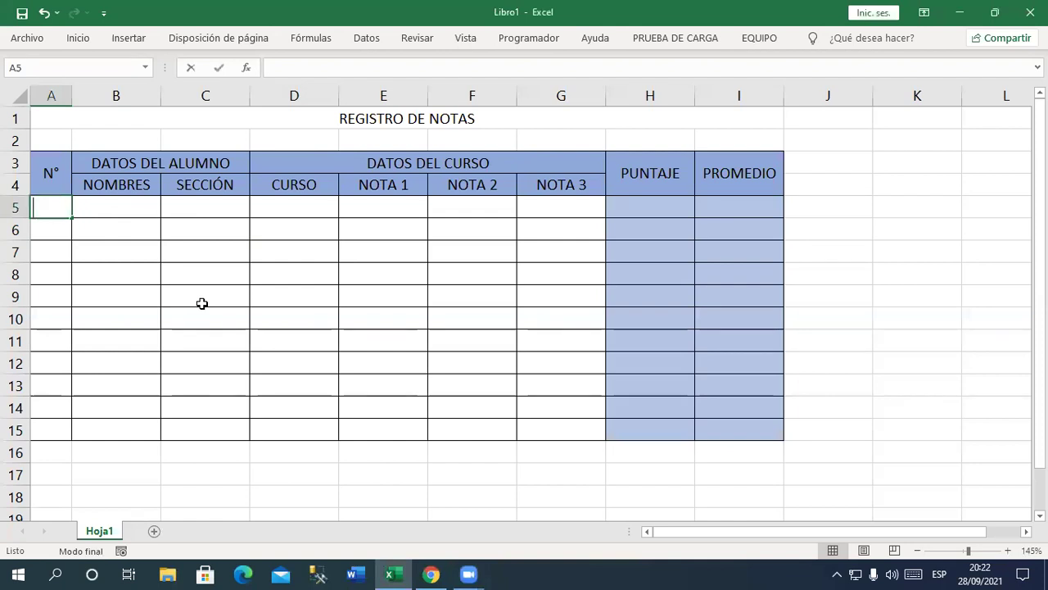
pyautogui.write('1')
pyautogui.press('Return')
pyautogui.write('2')
pyautogui.press('Return')
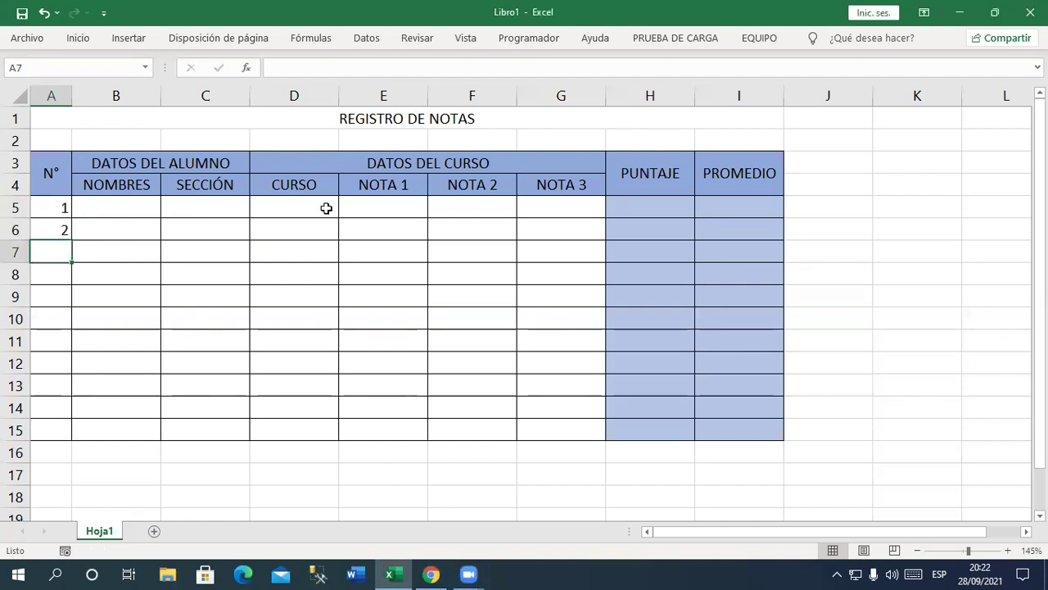
# Step: Fill the 1–2 pair down the N° column to number rows through A15
pyautogui.click(62, 207)
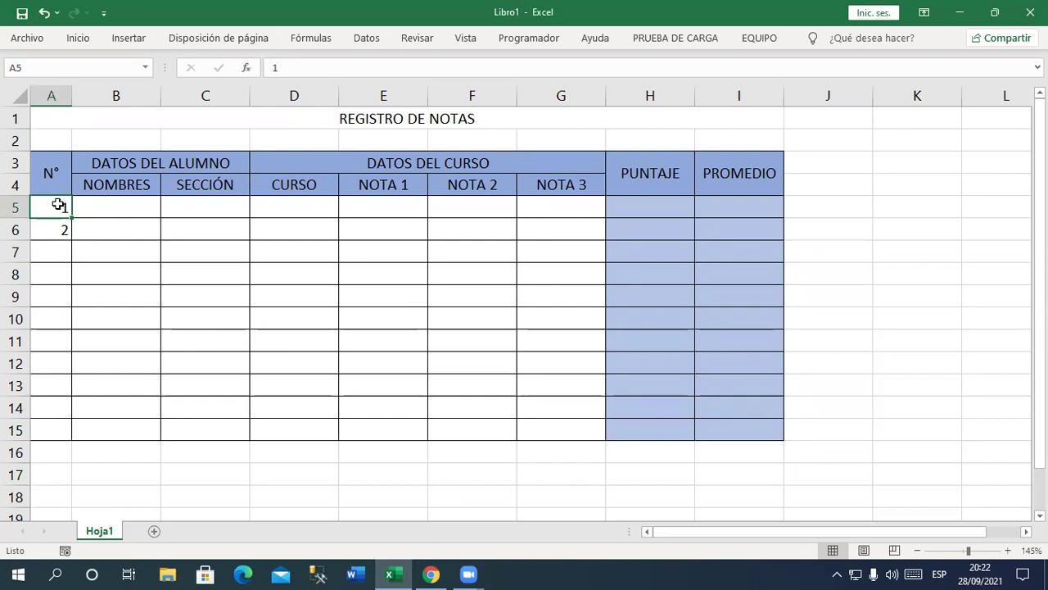
pyautogui.moveTo(58, 205); pyautogui.dragTo(63, 227)
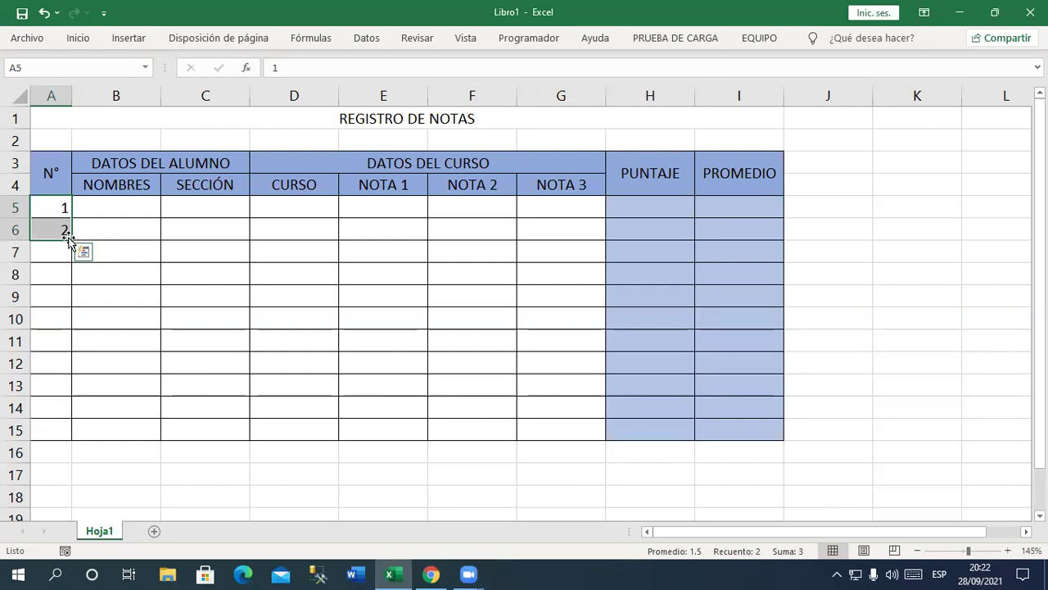
pyautogui.moveTo(65, 207); pyautogui.dragTo(66, 230)
pyautogui.moveTo(75, 298); pyautogui.dragTo(94, 424)
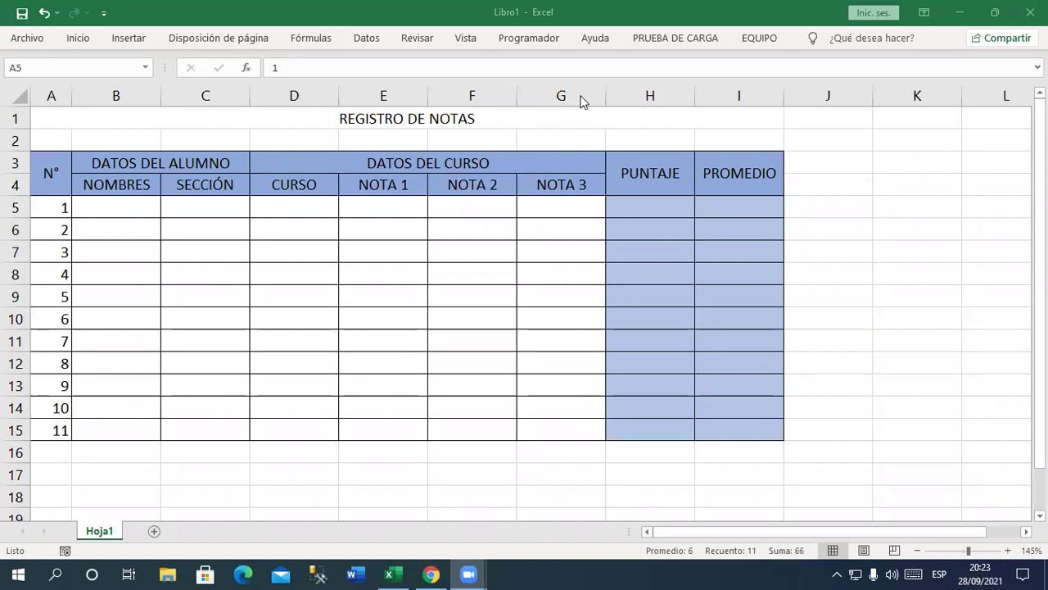
pyautogui.click(115, 215)
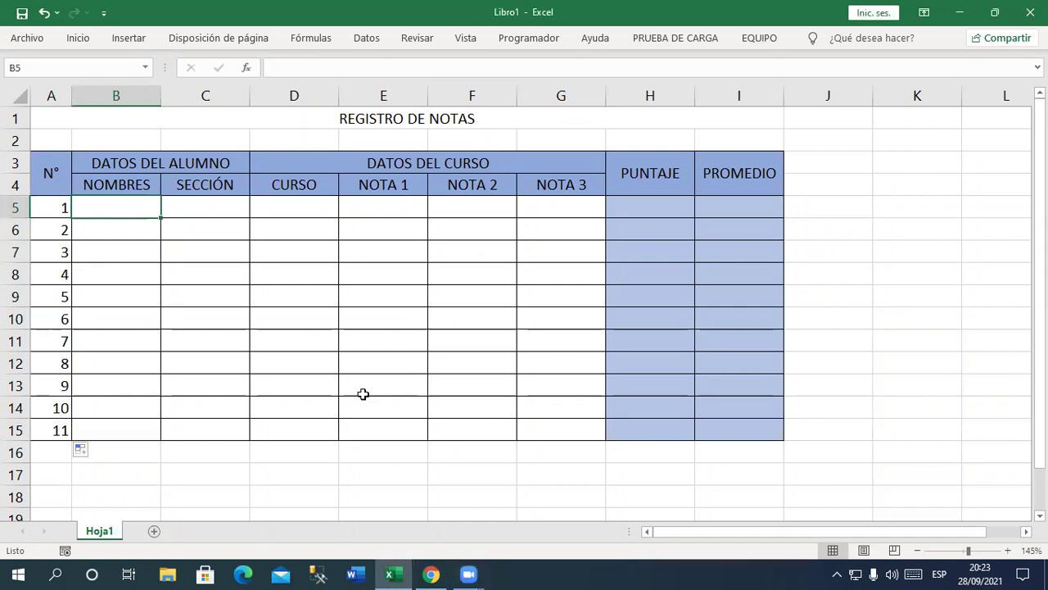
# Step: Type the first four students' first names into B5:B8
pyautogui.press('Down')
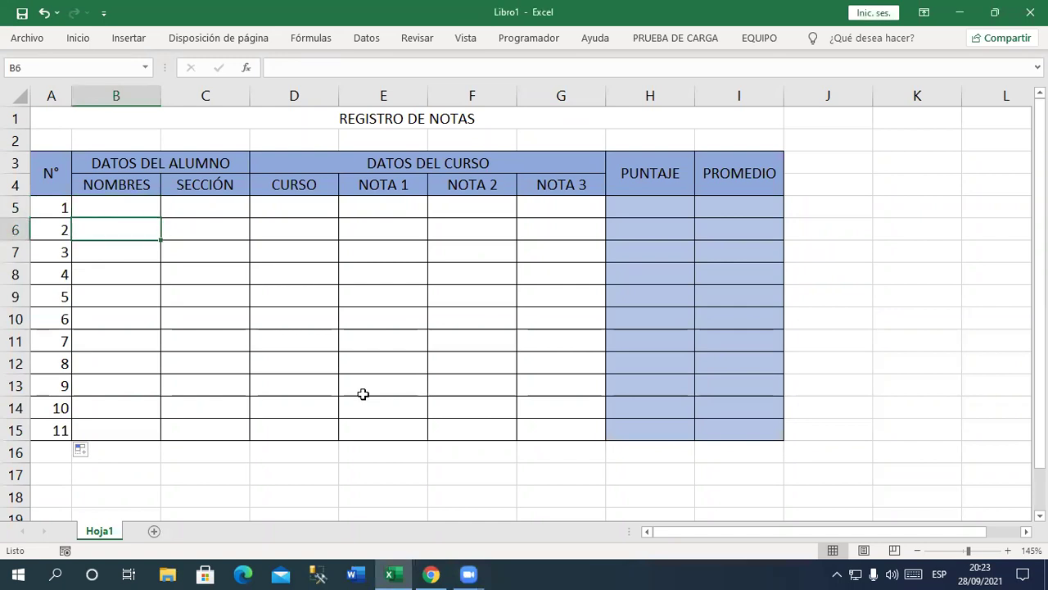
pyautogui.write('Luis')
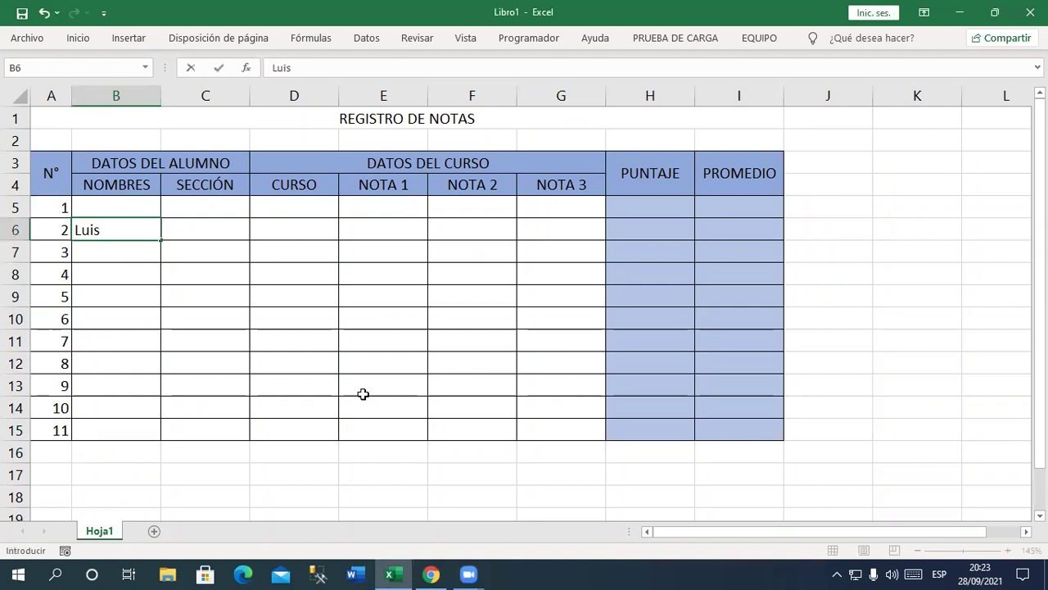
pyautogui.press('Escape')
pyautogui.press('Up')
pyautogui.write('Luis')
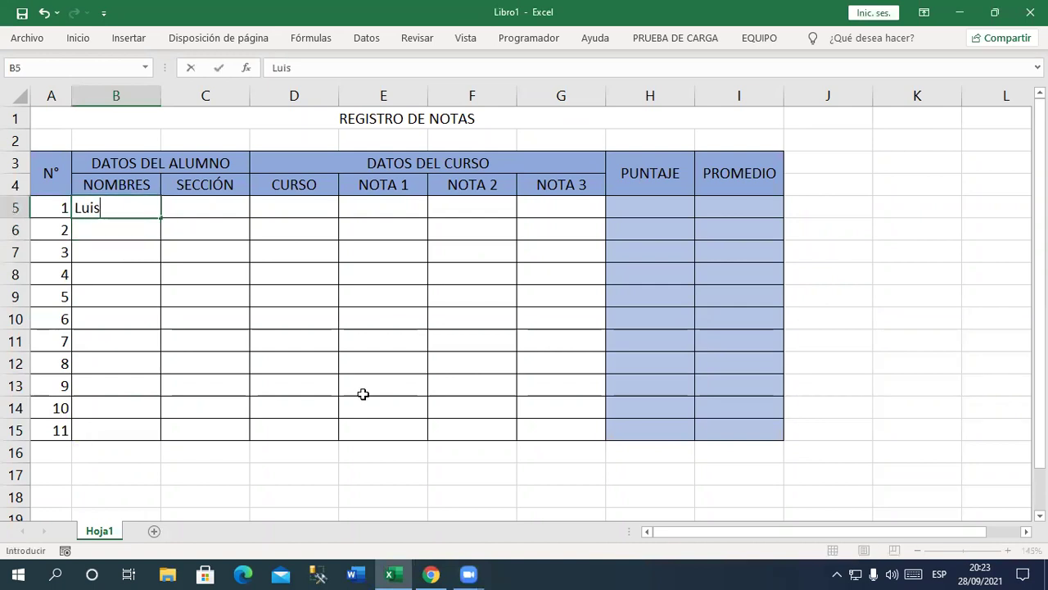
pyautogui.press('Return')
pyautogui.write('Carlor')
pyautogui.press('Return')
pyautogui.write('Cesar')
pyautogui.press('Return')
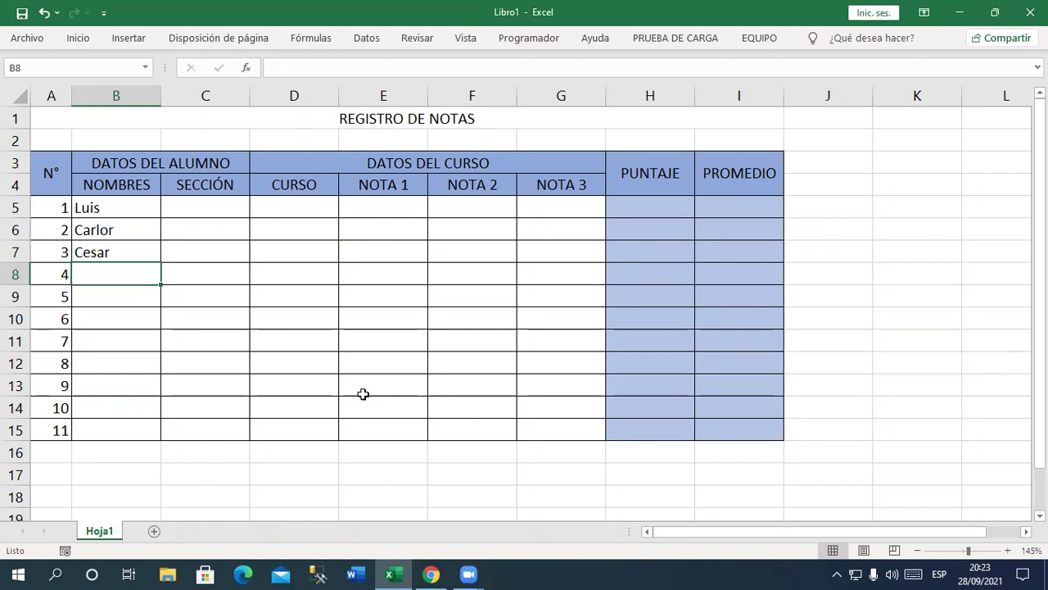
pyautogui.write('liboria')
pyautogui.press('Return')
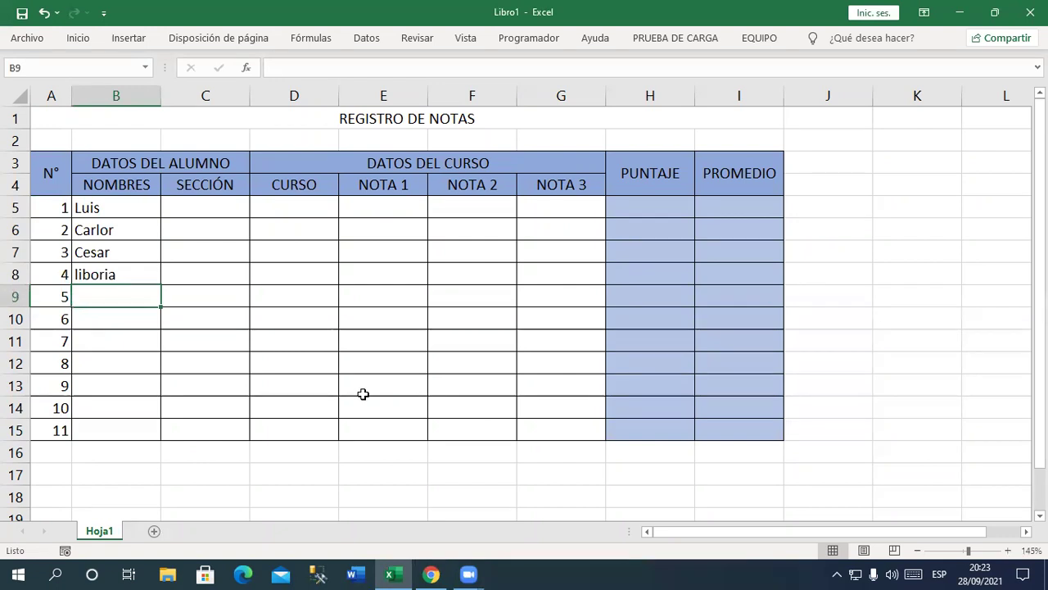
# Step: Capitalise the fourth name, then enter the fifth and sixth names, fixing typos
pyautogui.press('Up')
pyautogui.press('F2')
pyautogui.press('Left')
pyautogui.press('Home')
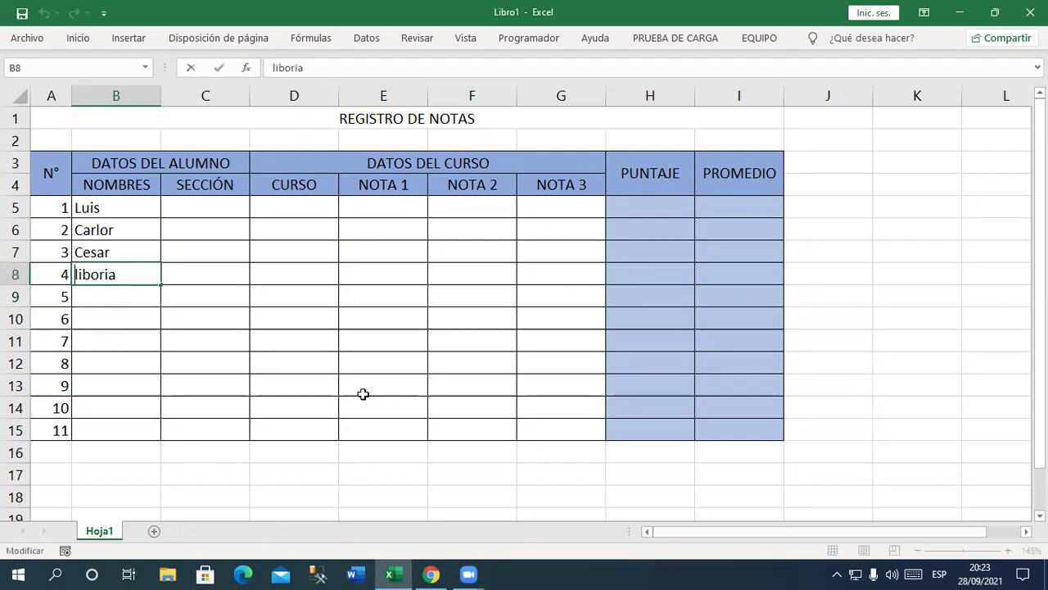
pyautogui.press('Delete')
pyautogui.write('L')
pyautogui.press('Return')
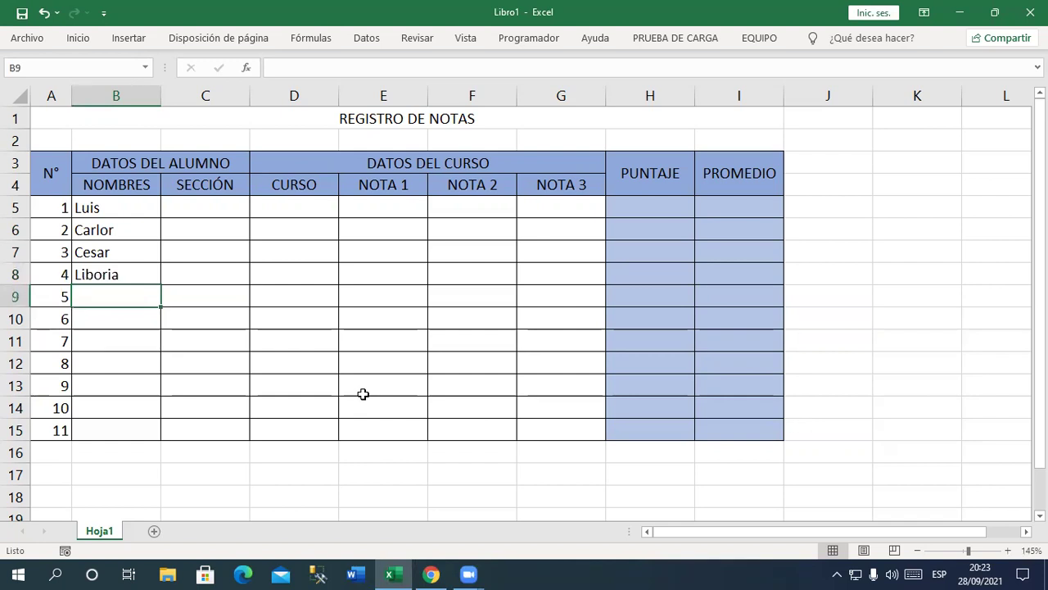
pyautogui.write('Riu')
pyautogui.press('BackSpace')
pyautogui.write('cardo')
pyautogui.press('Return')
pyautogui.write('Richja')
pyautogui.press('BackSpace')
pyautogui.press('BackSpace')
pyautogui.write('a')
pyautogui.press('BackSpace')
pyautogui.write('art')
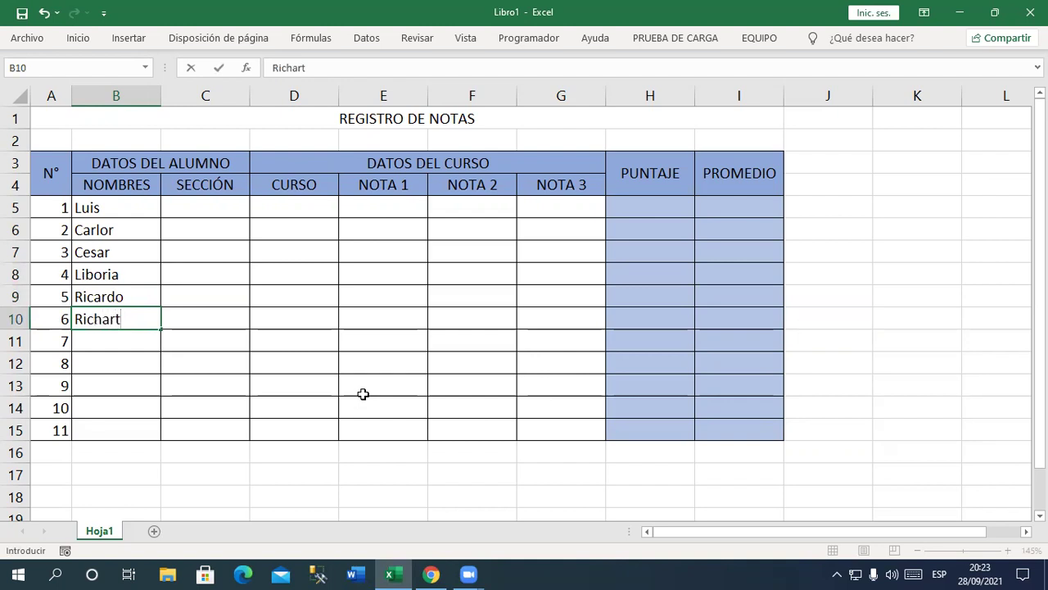
pyautogui.press('Return')
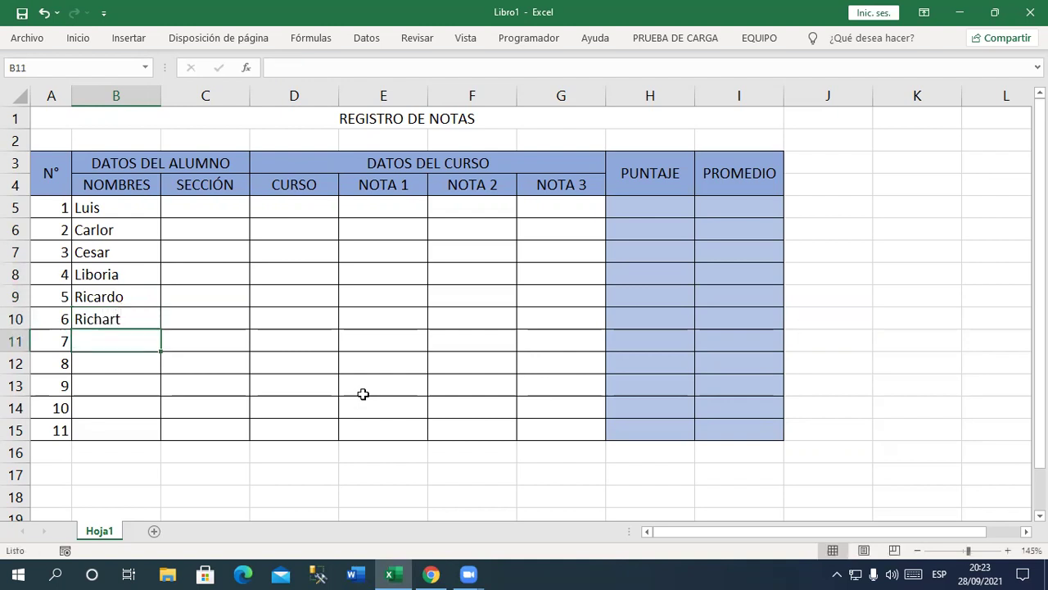
# Step: Enter the remaining five students' first names down to B15
pyautogui.write('Daniel')
pyautogui.press('Return')
pyautogui.write('Celia')
pyautogui.press('Return')
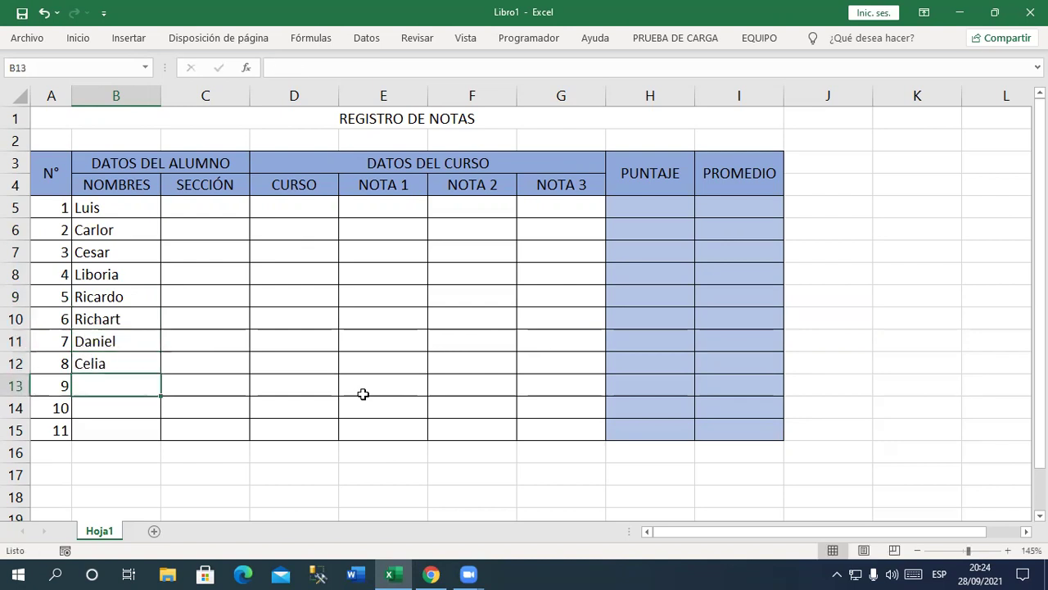
pyautogui.write('Mari')
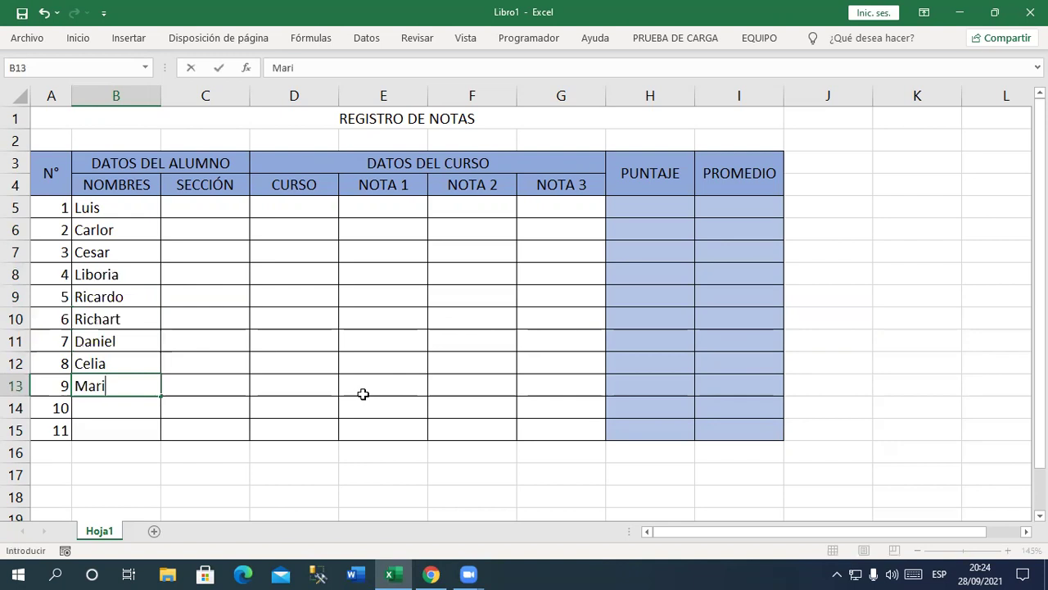
pyautogui.write('a')
pyautogui.press('Return')
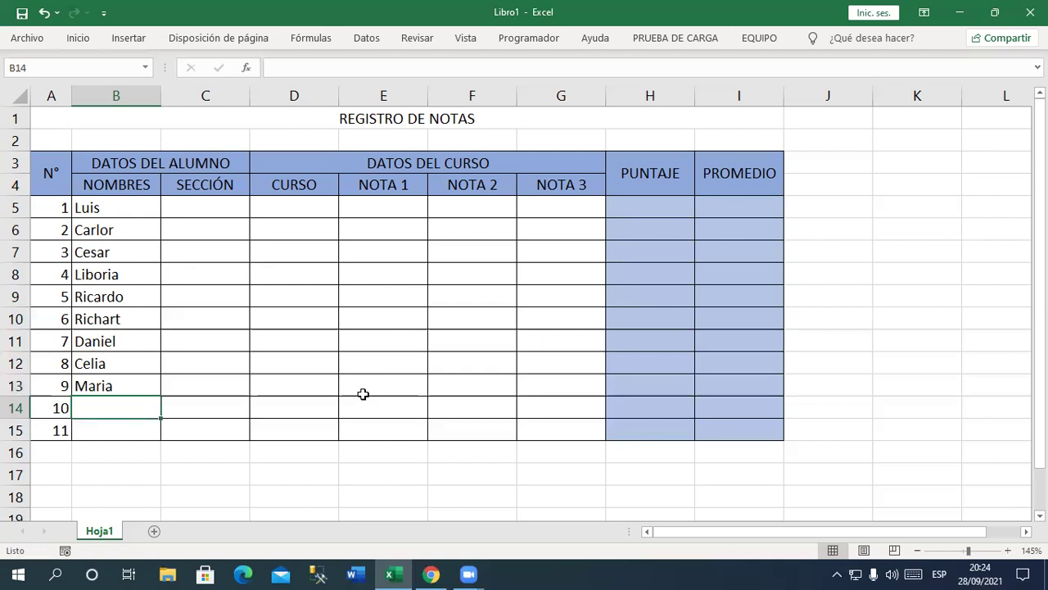
pyautogui.write('Percy')
pyautogui.press('Return')
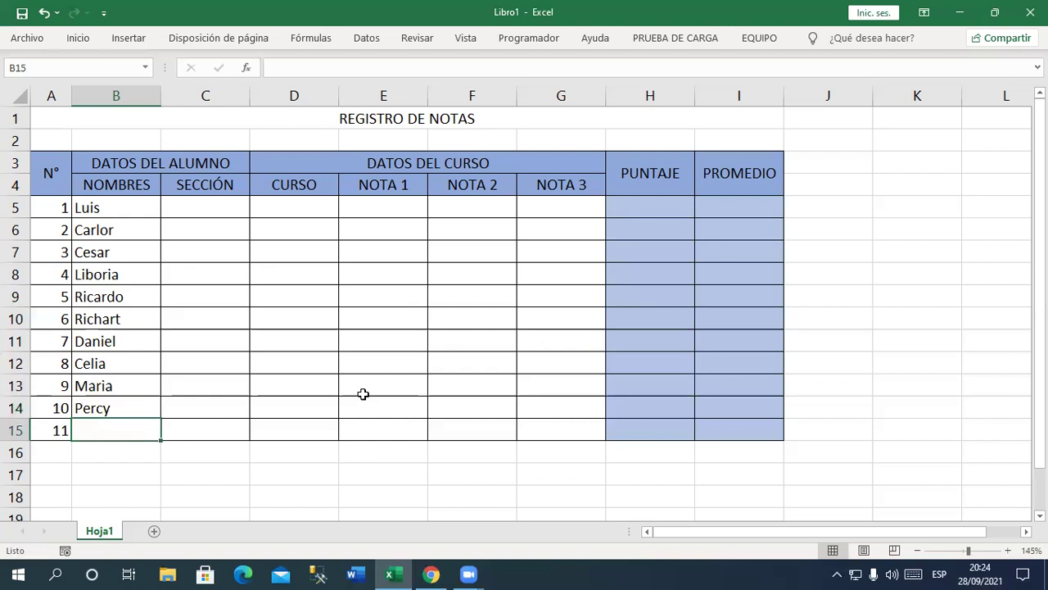
pyautogui.write('Raul')
pyautogui.press('Return')
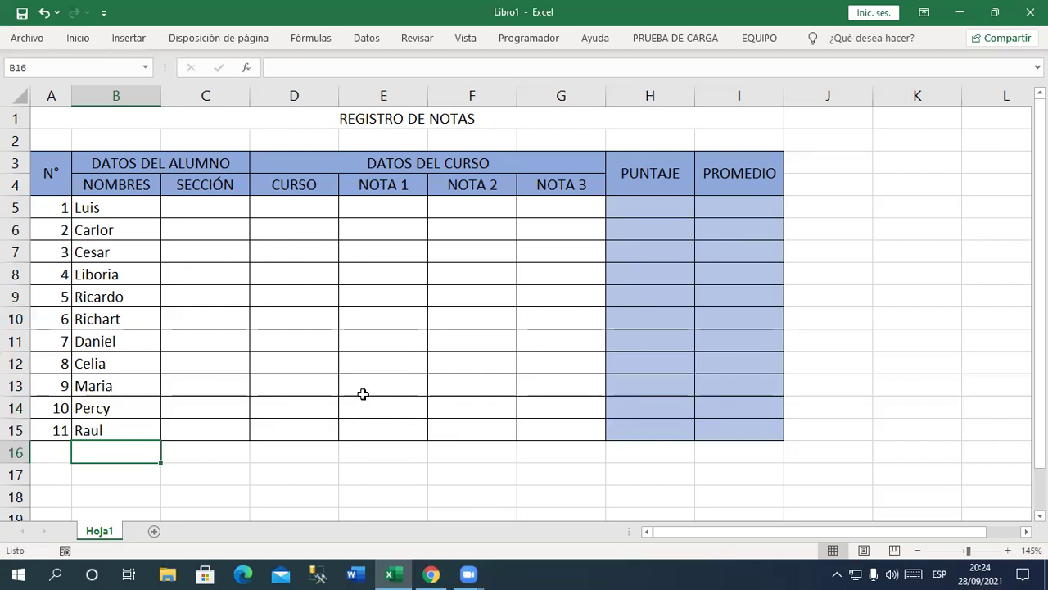
# Step: Enter sections A, A, B, C, C, B, A, C, B into C5:C13
pyautogui.press('Up')
pyautogui.press('Up')
pyautogui.press('Up')
pyautogui.press('Up')
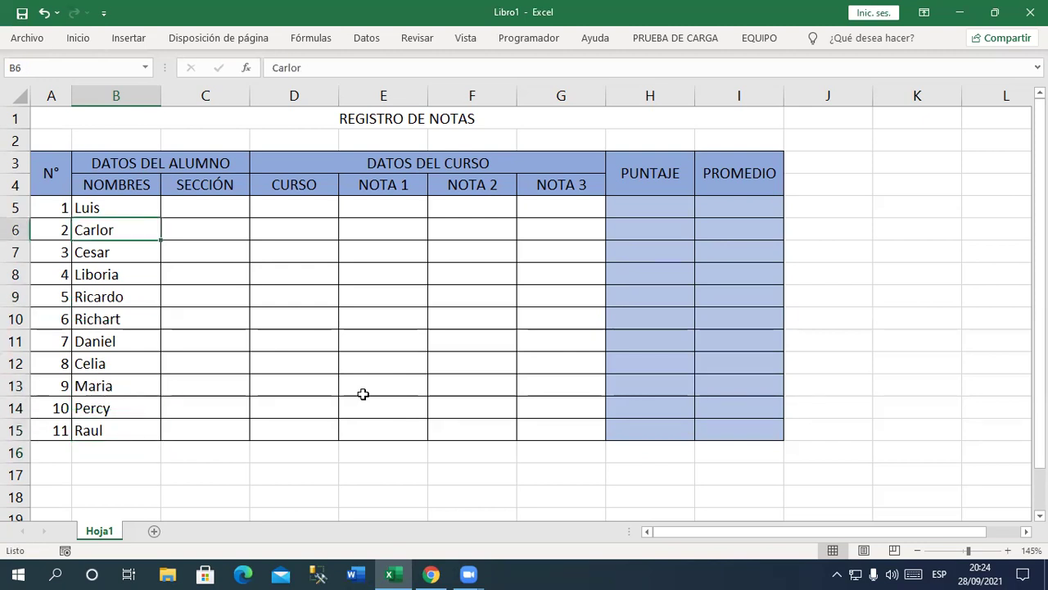
pyautogui.press('Up')
pyautogui.press('Right')
pyautogui.write('A')
pyautogui.press('Return')
pyautogui.write('A')
pyautogui.press('Return')
pyautogui.write('B')
pyautogui.press('Return')
pyautogui.write('C')
pyautogui.press('Return')
pyautogui.write('C')
pyautogui.press('Return')
pyautogui.write('B')
pyautogui.press('Return')
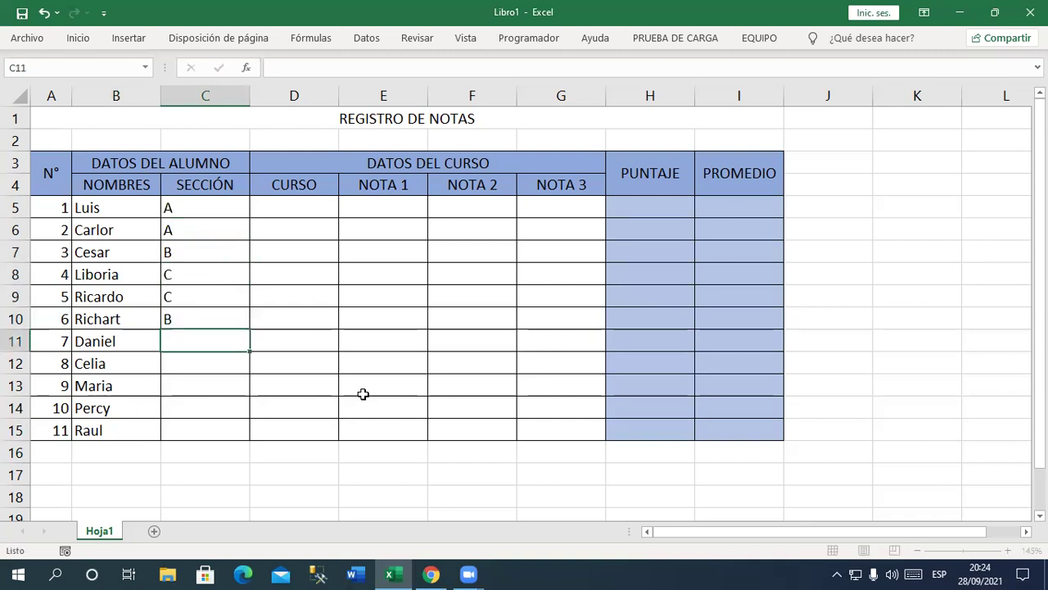
pyautogui.write('A')
pyautogui.press('Return')
pyautogui.write('C')
pyautogui.press('Return')
pyautogui.write('B')
pyautogui.press('Return')
# Step: Correct the mistyped 'AS' in C14 to A and enter A in C15
pyautogui.write('AS')
pyautogui.press('Return')
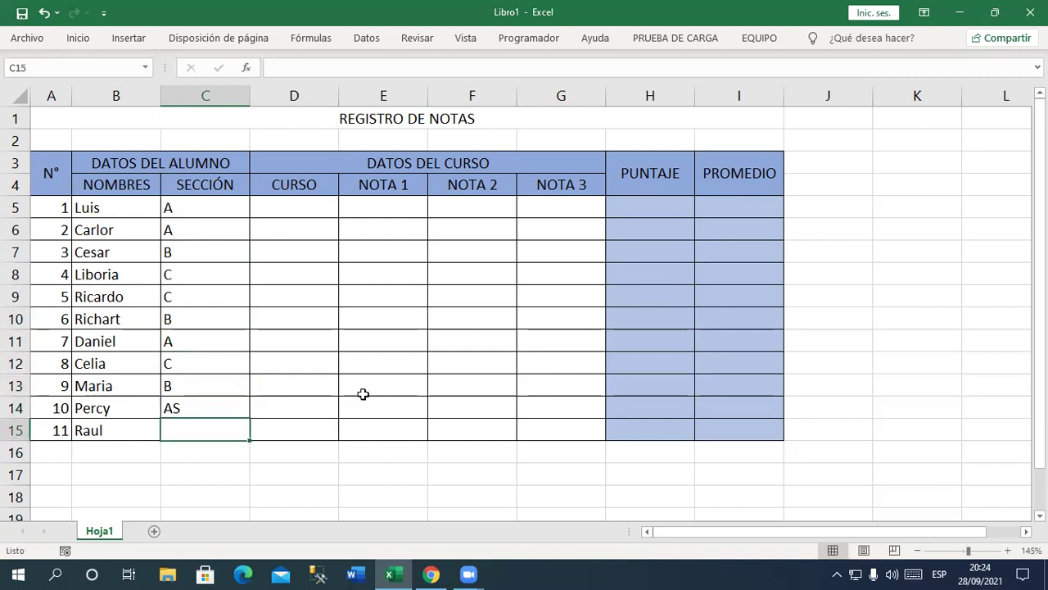
pyautogui.press('Up')
pyautogui.press('F2')
pyautogui.press('BackSpace')
pyautogui.press('BackSpace')
pyautogui.press('Return')
pyautogui.press('Up')
pyautogui.write('A')
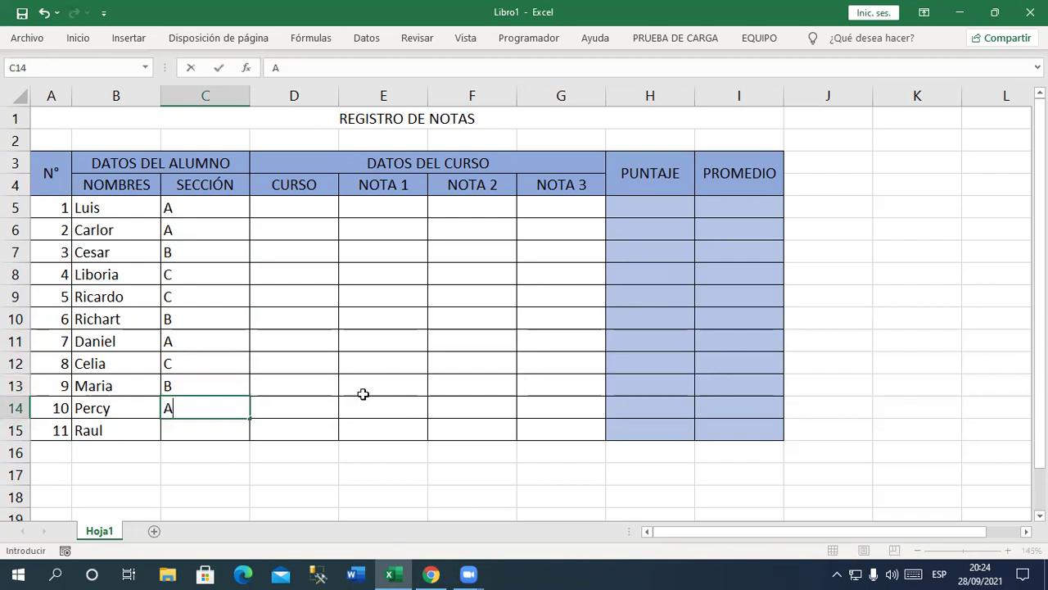
pyautogui.press('Return')
pyautogui.write('A')
pyautogui.hotkey('ctrl', 'Return')
pyautogui.press('Up')
pyautogui.press('Up')
pyautogui.press('Up')
pyautogui.press('Right')
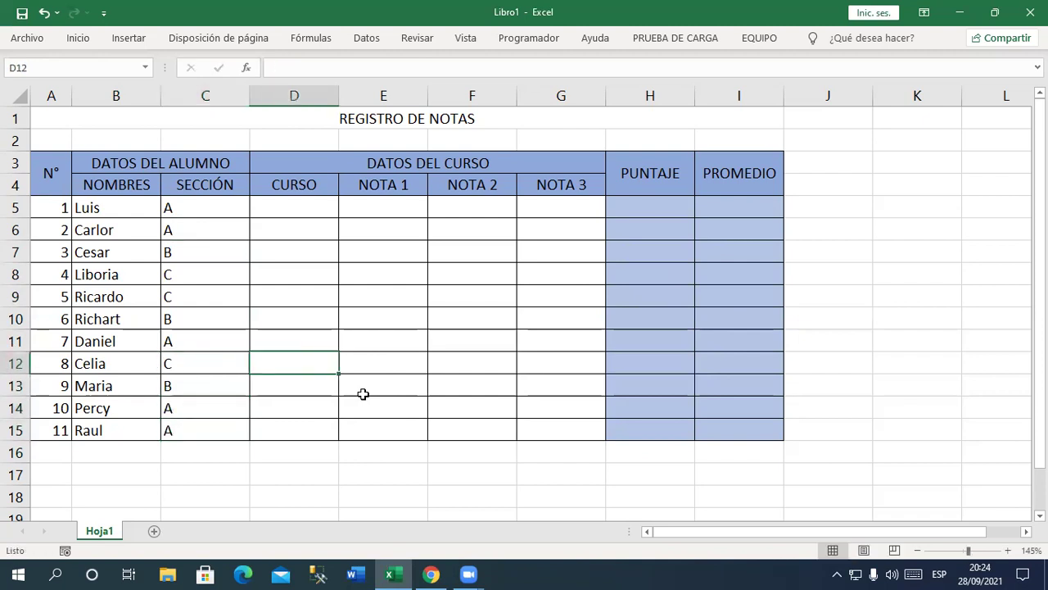
pyautogui.press('Right')
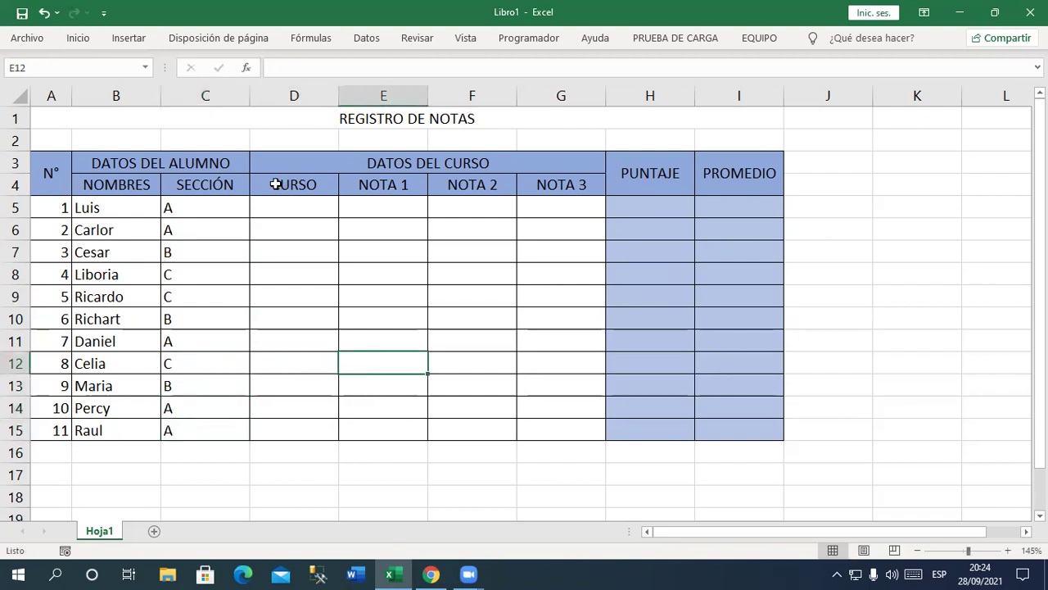
# Step: Narrow column C to fit its single-letter section entries
pyautogui.click(247, 155)
pyautogui.moveTo(253, 99); pyautogui.dragTo(243, 98)
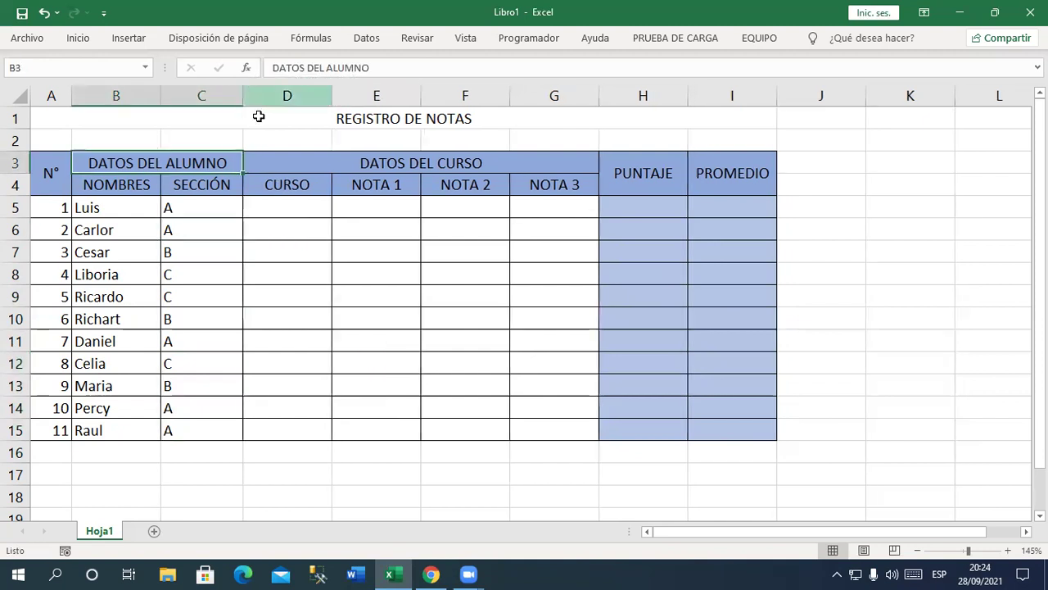
pyautogui.click(279, 209)
pyautogui.moveTo(216, 206); pyautogui.dragTo(197, 432)
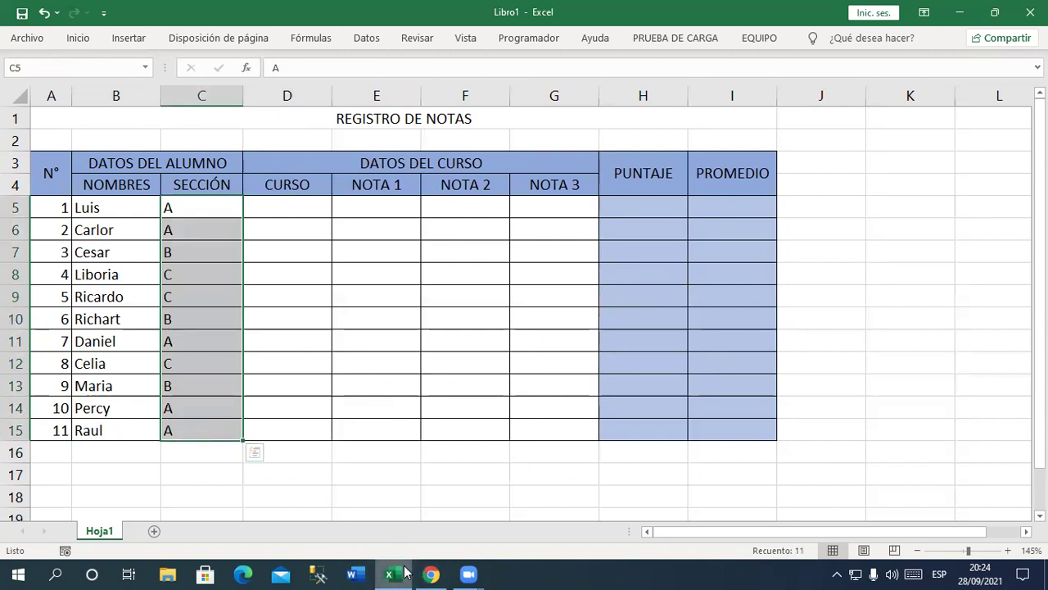
pyautogui.click(283, 208)
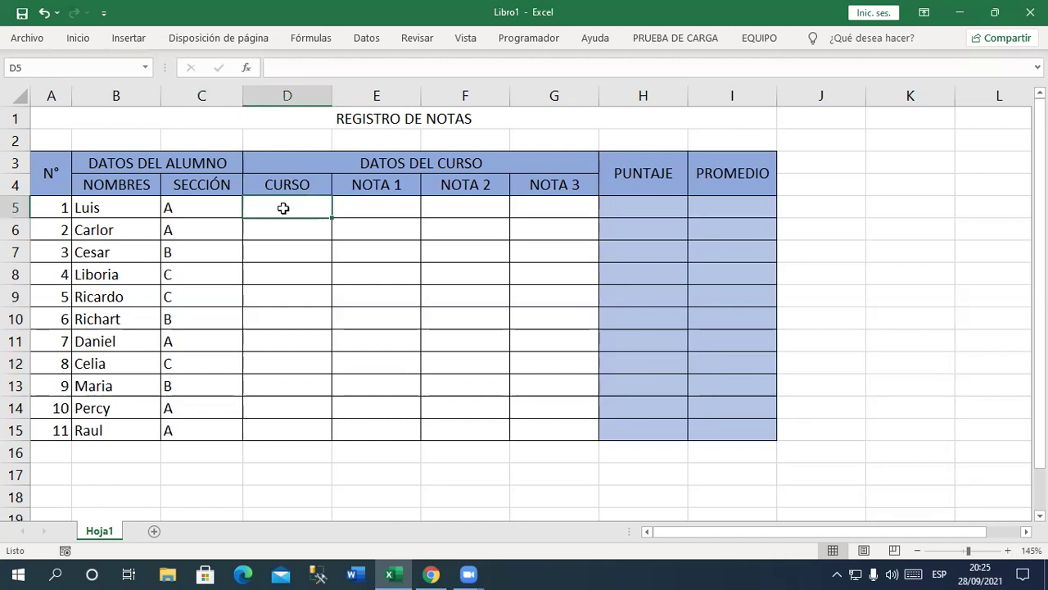
# Step: Enter Windows, Word, Excel, POwerPoint, Access and CorelDaw into D5:D10, fixing VorelDaw
pyautogui.write('Window')
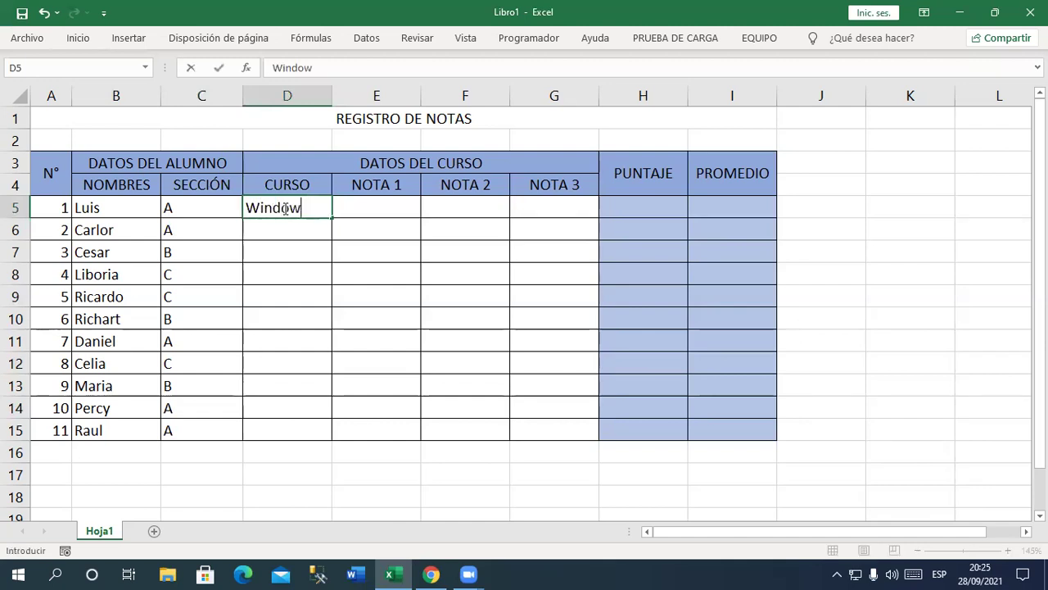
pyautogui.write('s')
pyautogui.press('Return')
pyautogui.write('Word}')
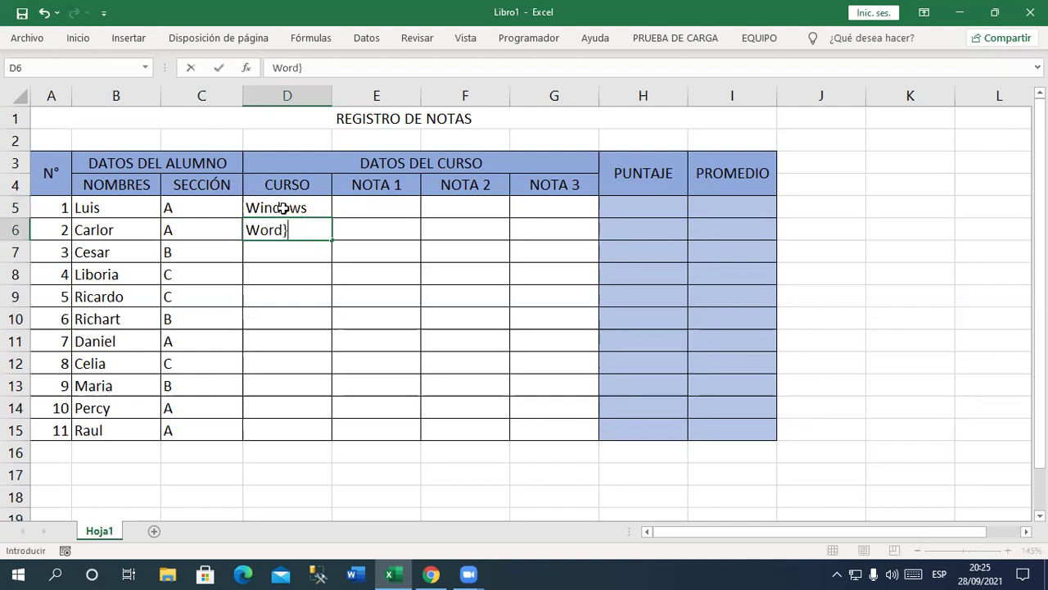
pyautogui.press('BackSpace')
pyautogui.press('Return')
pyautogui.write('E')
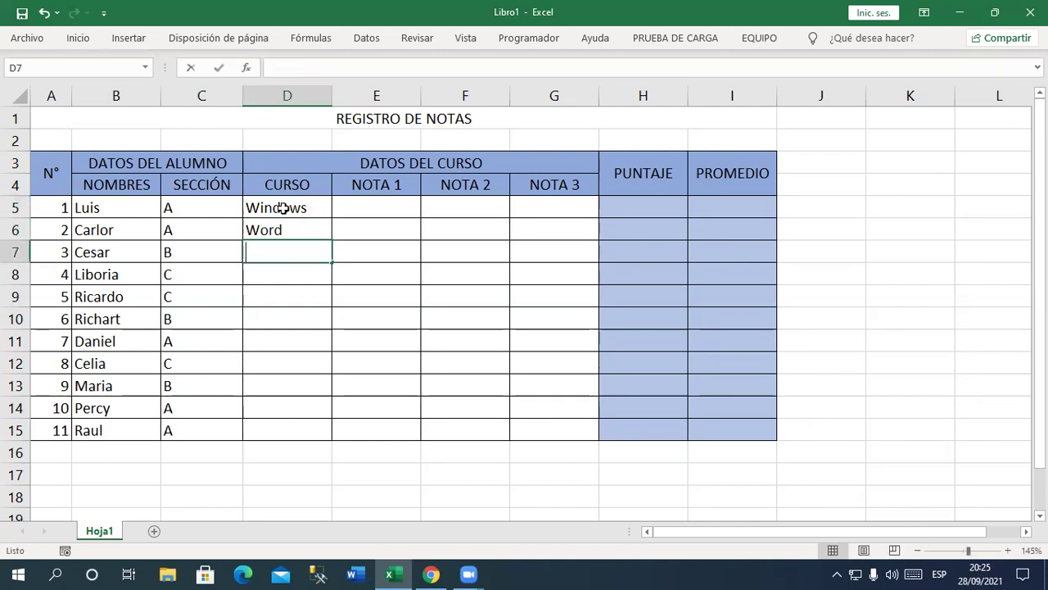
pyautogui.write('xcel')
pyautogui.press('Return')
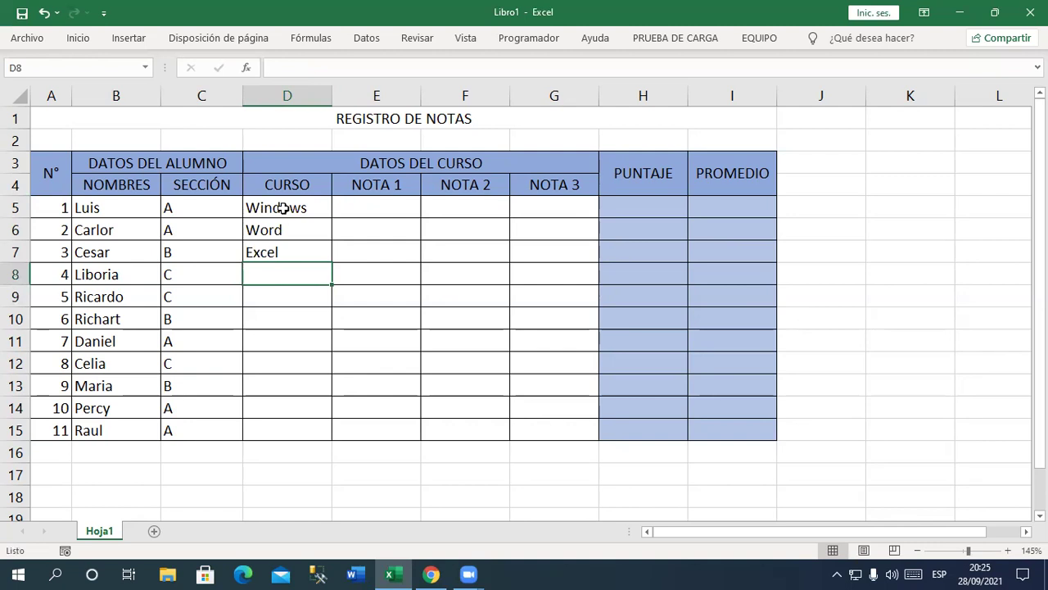
pyautogui.write('POwerPoint')
pyautogui.press('Return')
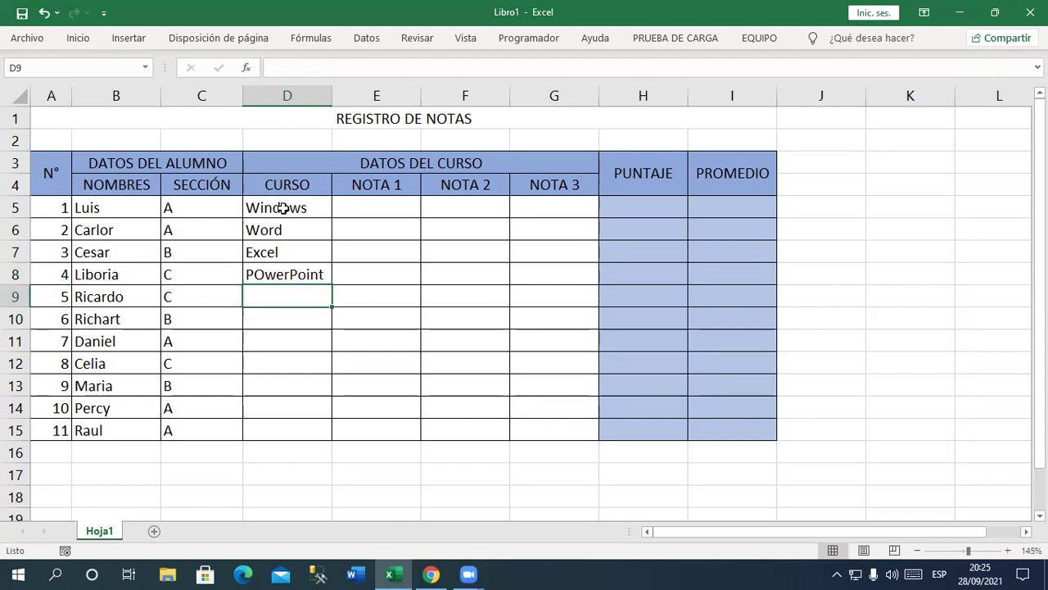
pyautogui.write('Access')
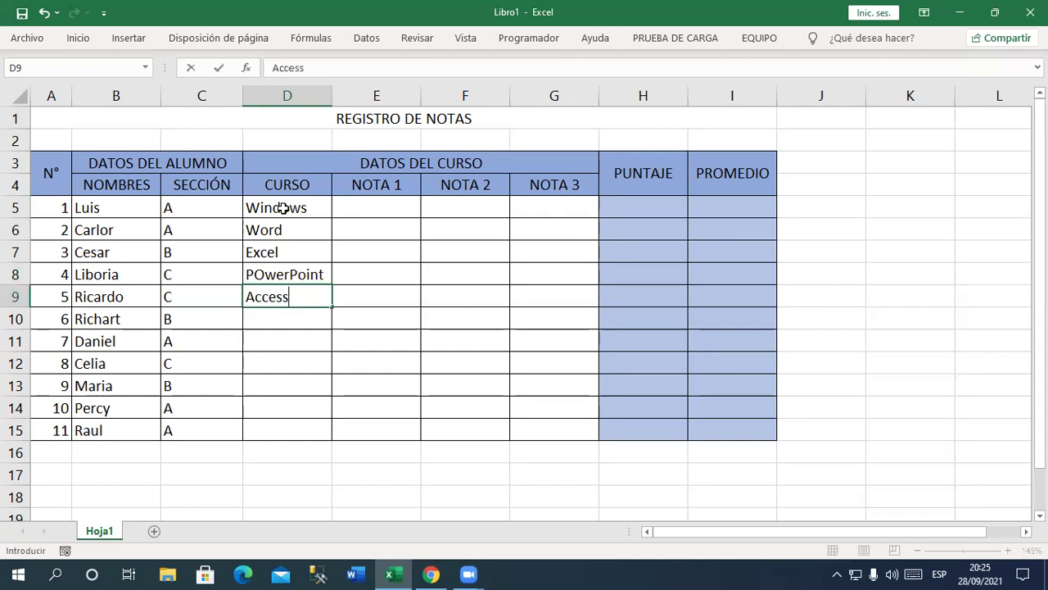
pyautogui.press('Return')
pyautogui.write('VorelDaw')
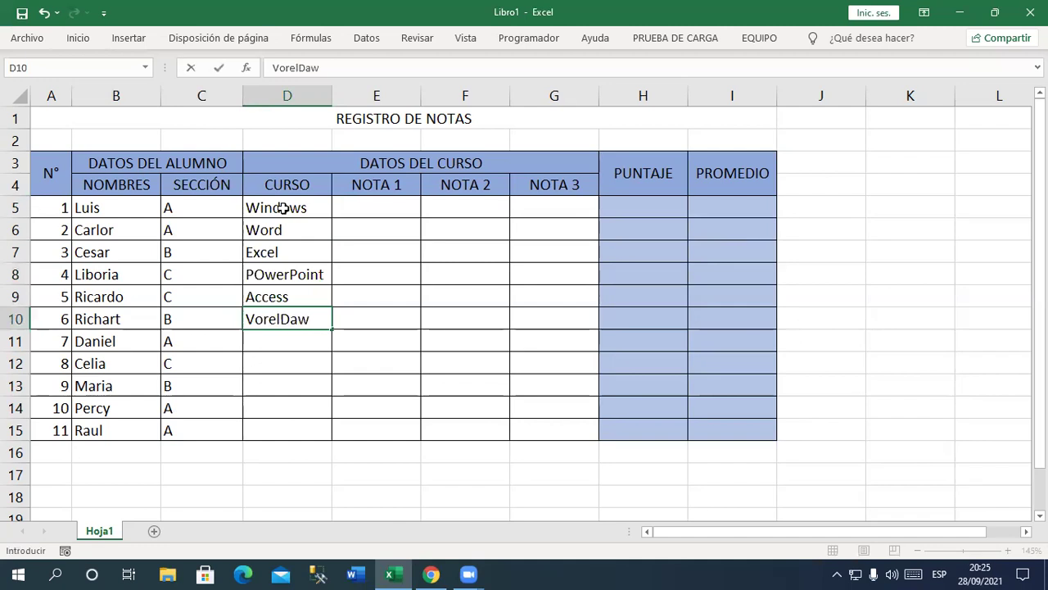
pyautogui.press('Return')
pyautogui.press('Up')
pyautogui.press('F2')
pyautogui.press('Delete')
pyautogui.write('C')
pyautogui.press('Return')
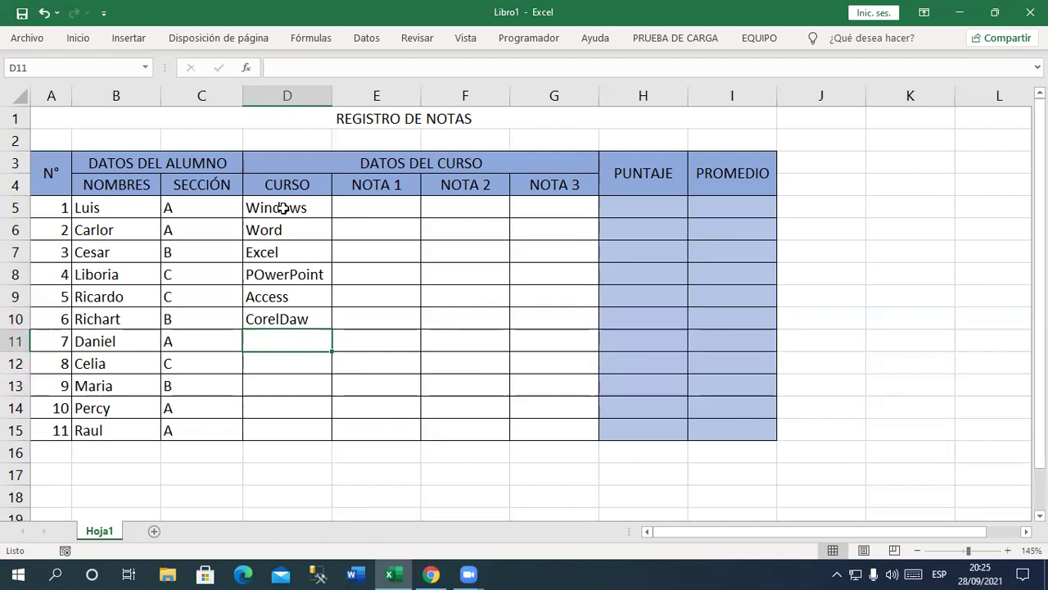
# Step: Enter Visual, Phtoshop, Windows, Excel and Excel into D11:D15, capitalising D14
pyautogui.write('Visual')
pyautogui.press('Return')
pyautogui.write('Phtoshop')
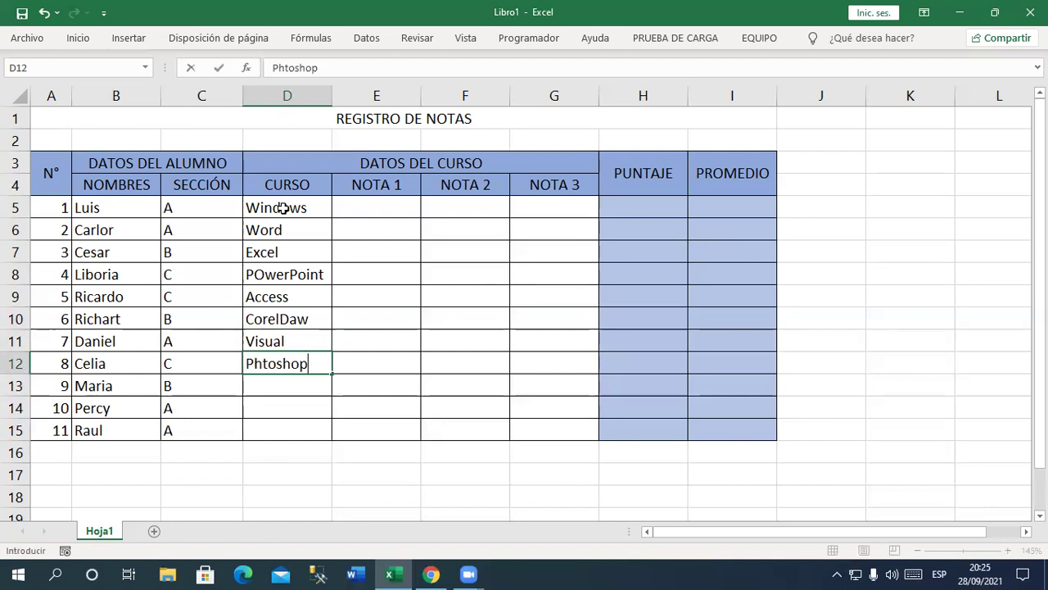
pyautogui.press('Return')
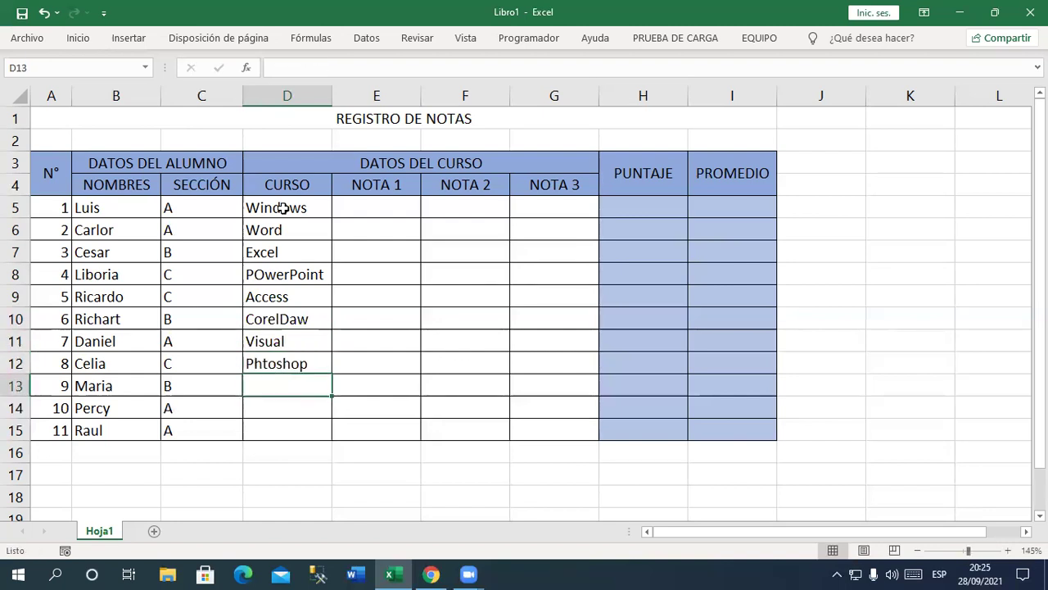
pyautogui.write('ww')
pyautogui.press('BackSpace')
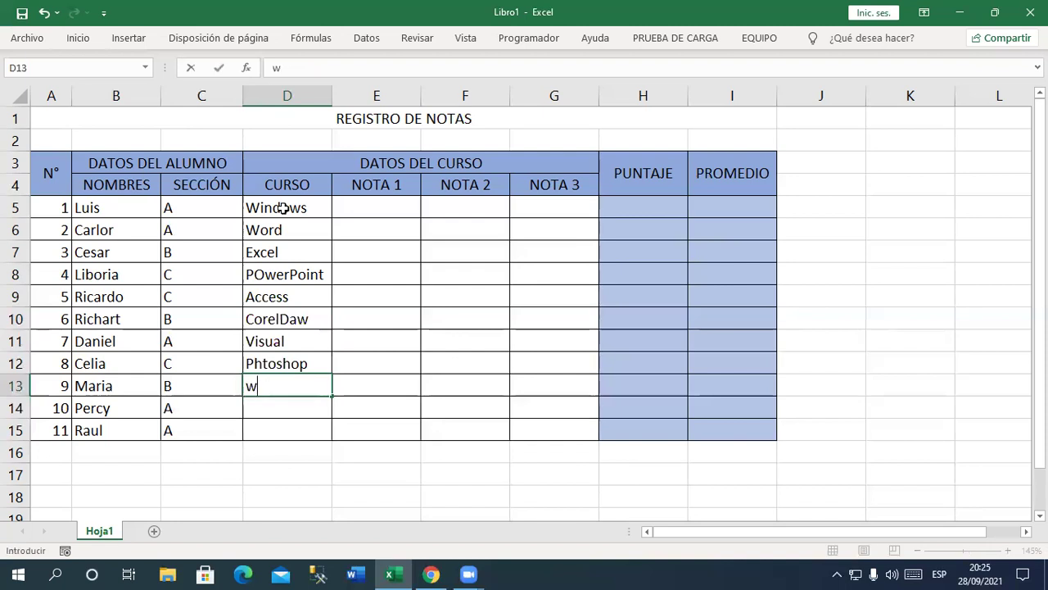
pyautogui.write('i')
pyautogui.press('Return')
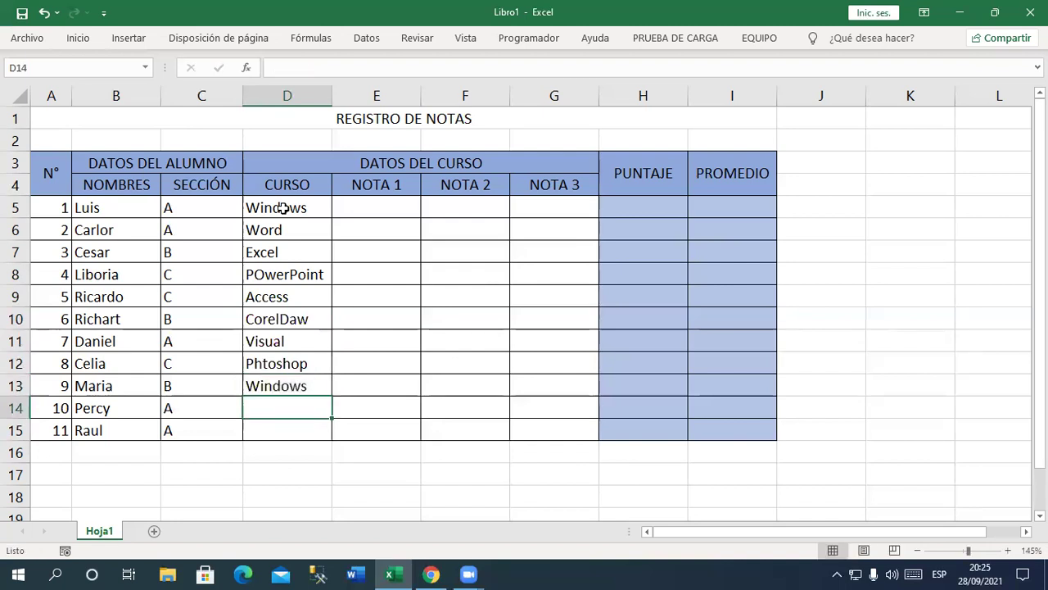
pyautogui.write('excel')
pyautogui.press('Return')
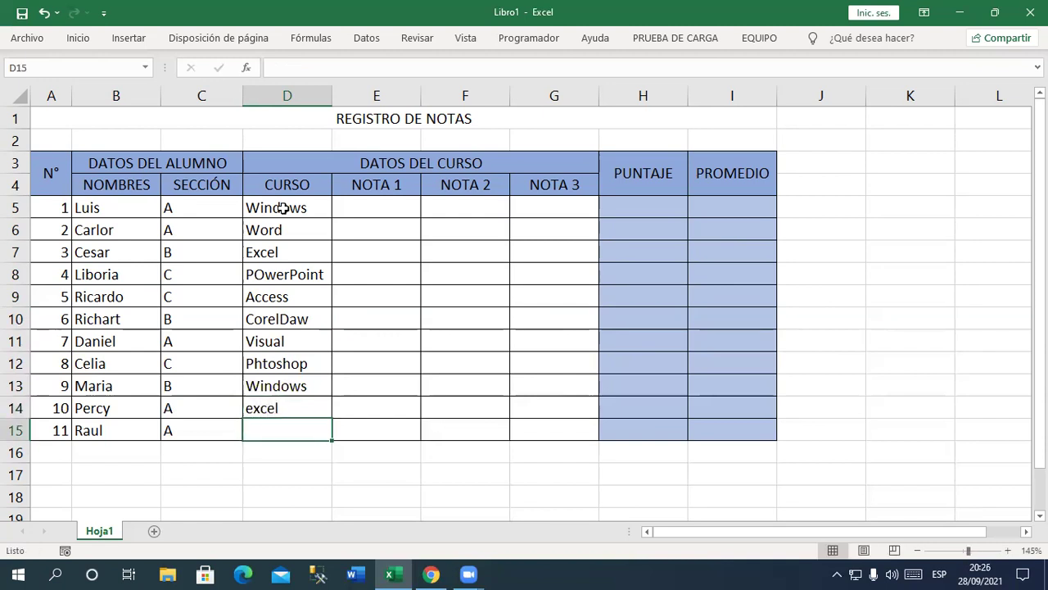
pyautogui.write('Excel')
pyautogui.press('Return')
pyautogui.press('Up')
pyautogui.press('Up')
pyautogui.write('Excel')
pyautogui.press('Return')
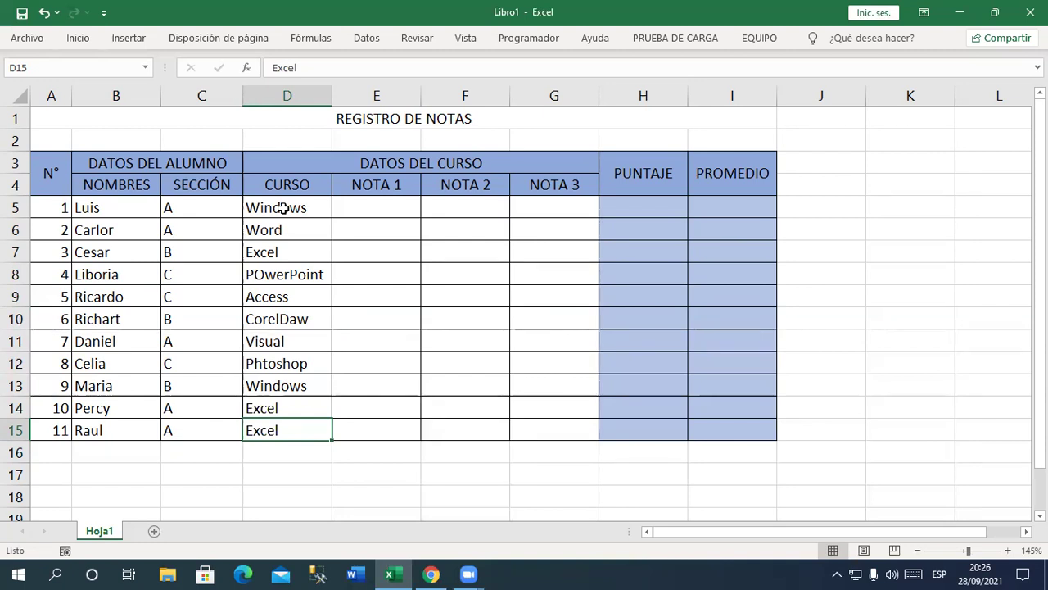
# Step: Enter the first five NOTA 1 grades from E5: 15, 12, 15, 12, 10
pyautogui.click(373, 211)
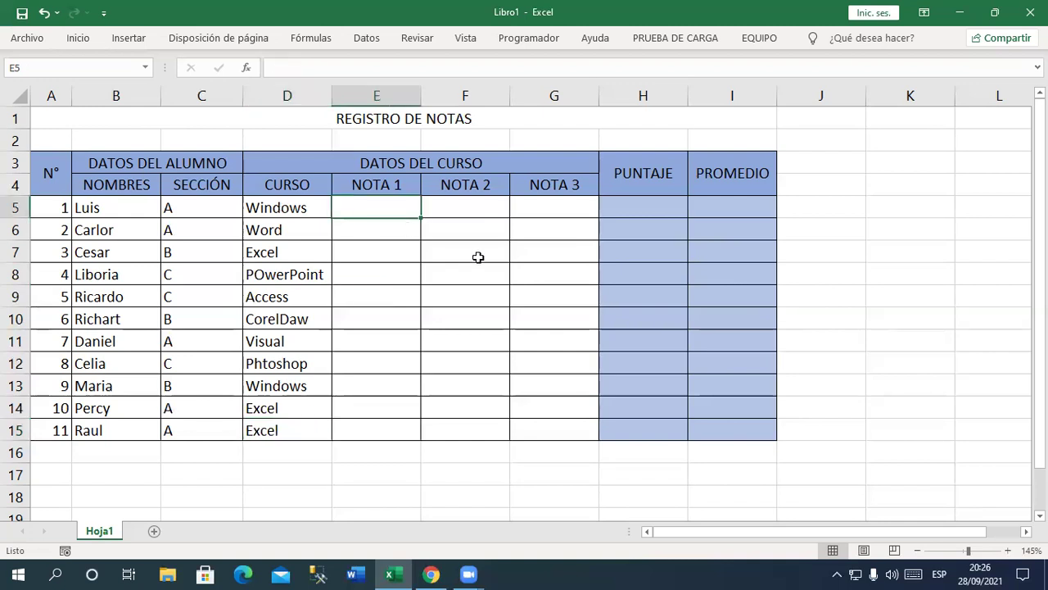
pyautogui.write('15')
pyautogui.press('Return')
pyautogui.write('1')
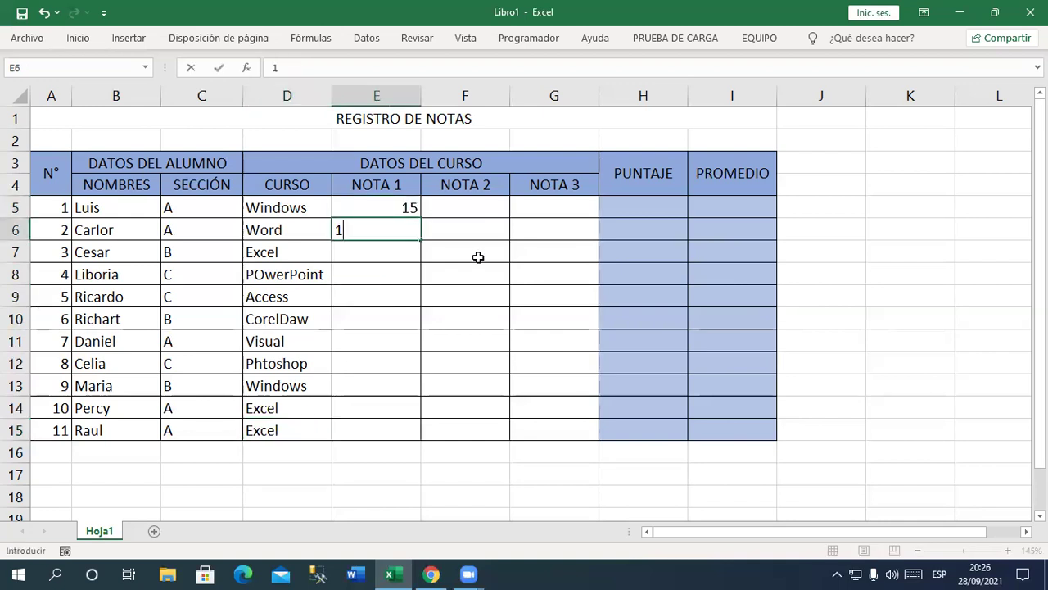
pyautogui.write('2')
pyautogui.press('Return')
pyautogui.write('15')
pyautogui.press('Return')
# Step: Enter the remaining NOTA 1 grades down to E15: 10, 10, 12, 14, 18, 19
pyautogui.write('12')
pyautogui.hotkey('ctrl', 'Return')
pyautogui.press('Return')
pyautogui.write('10')
pyautogui.press('Return')
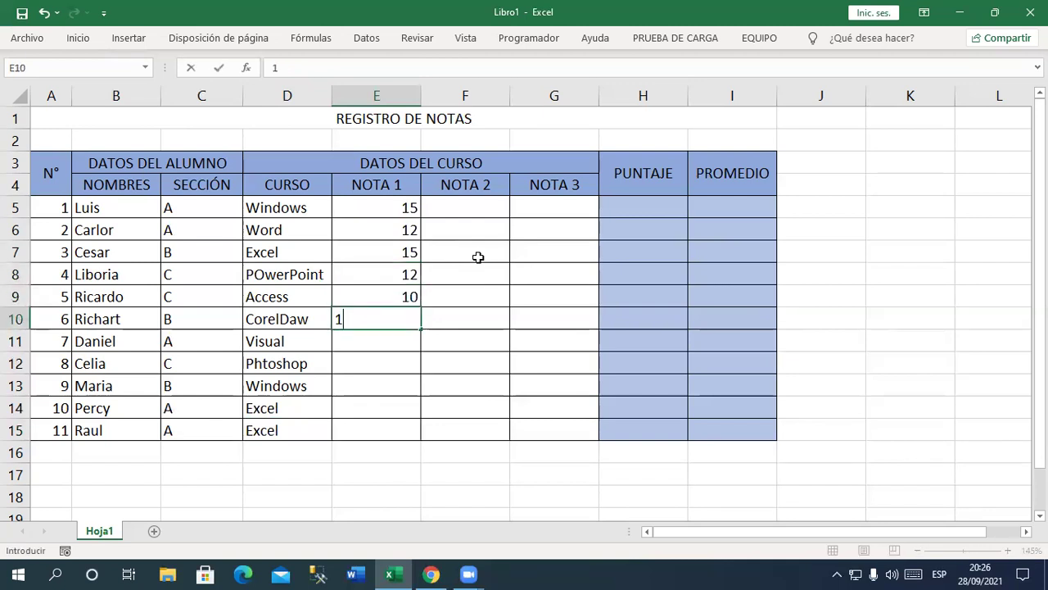
pyautogui.write('10')
pyautogui.press('Return')
pyautogui.write('10')
pyautogui.press('Return')
pyautogui.write('12')
pyautogui.press('Return')
pyautogui.write('1')
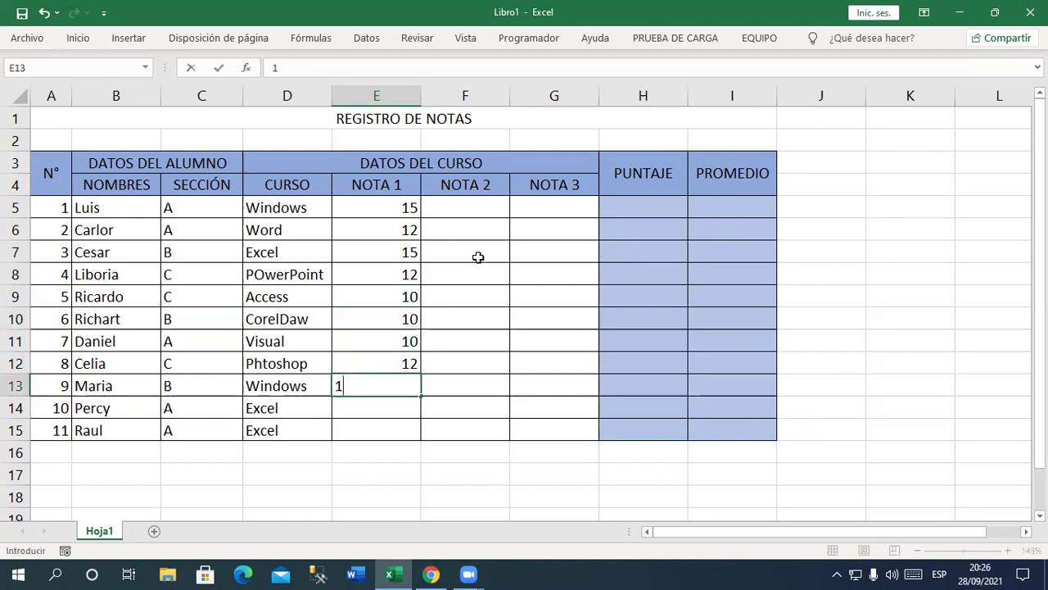
pyautogui.write('4')
pyautogui.press('Return')
pyautogui.write('18')
pyautogui.press('Return')
pyautogui.write('19')
pyautogui.press('Return')
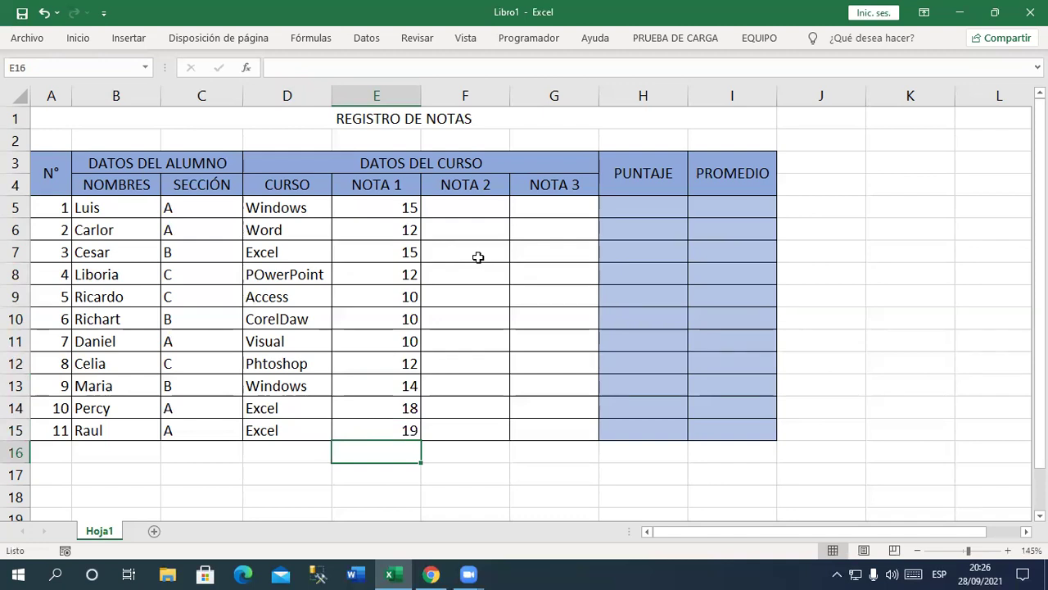
# Step: Narrow the NOTA 1–3 columns E, F and G, then select cell F5
pyautogui.moveTo(421, 95); pyautogui.dragTo(390, 96)
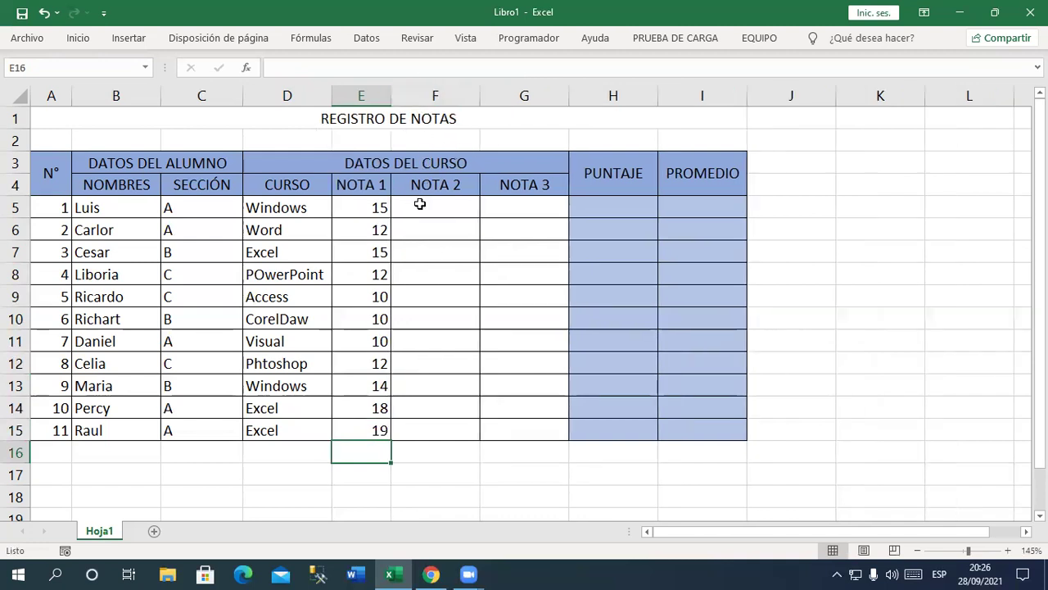
pyautogui.moveTo(480, 96); pyautogui.dragTo(450, 96)
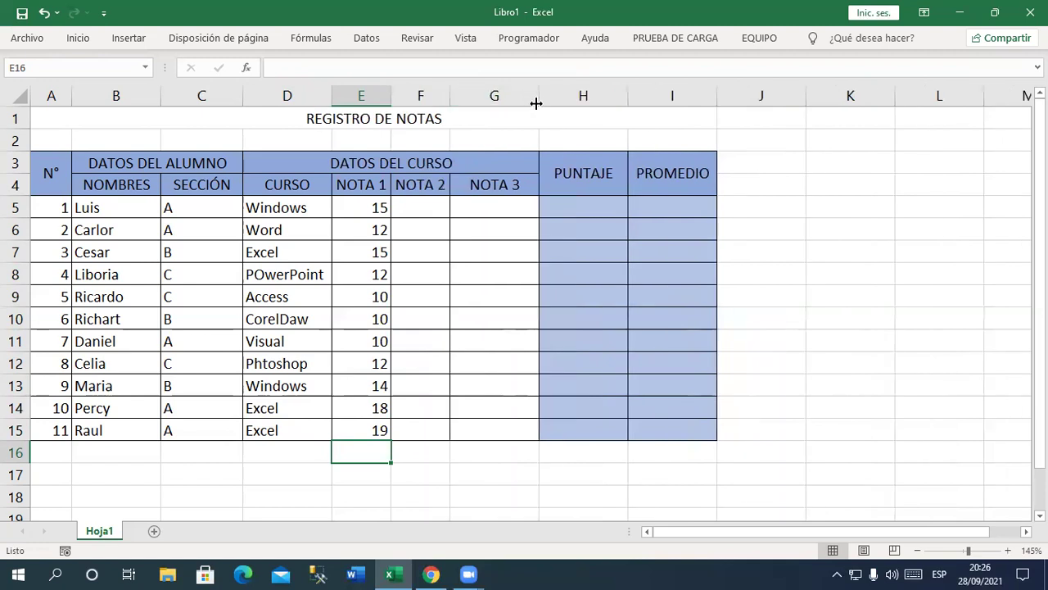
pyautogui.moveTo(539, 96); pyautogui.dragTo(508, 96)
pyautogui.click(489, 182)
pyautogui.click(437, 203)
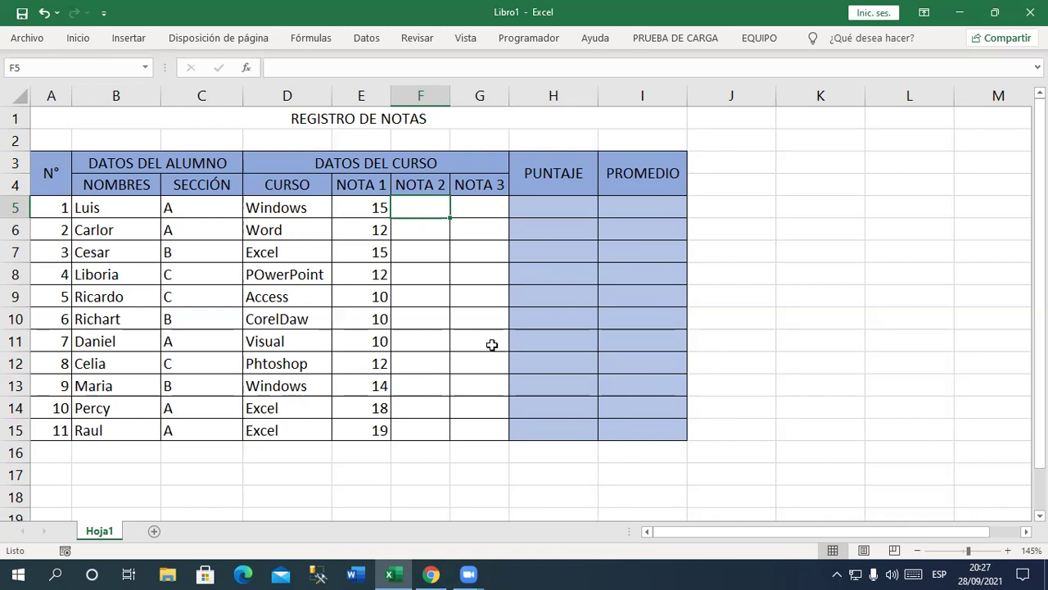
# Step: Enter the first six NOTA 2 grades from F5: 10, 12, 15, 14, 8, 7
pyautogui.write('10')
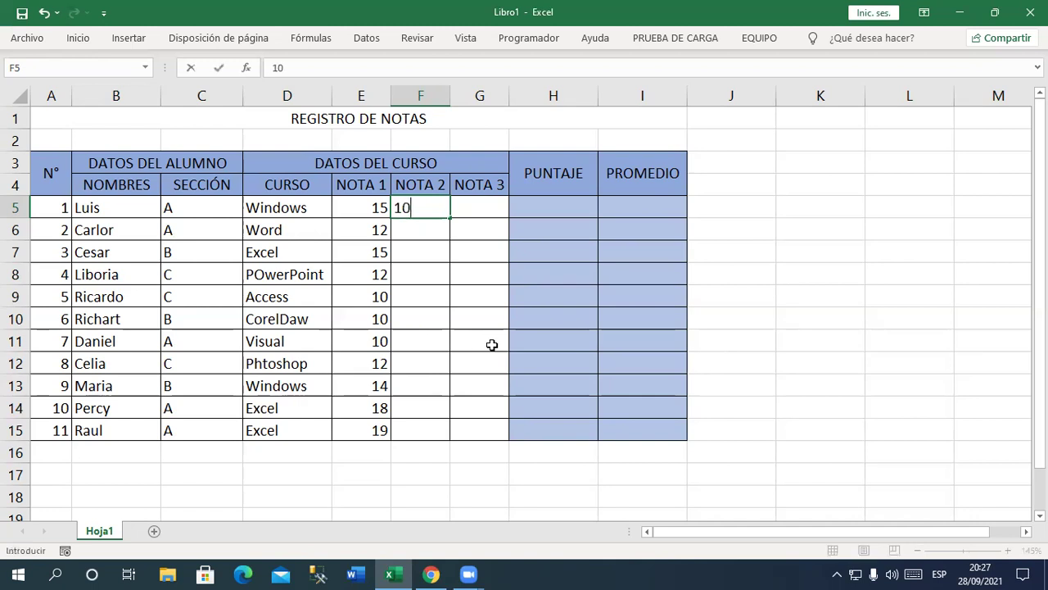
pyautogui.press('Return')
pyautogui.write('12')
pyautogui.press('Return')
pyautogui.write('15')
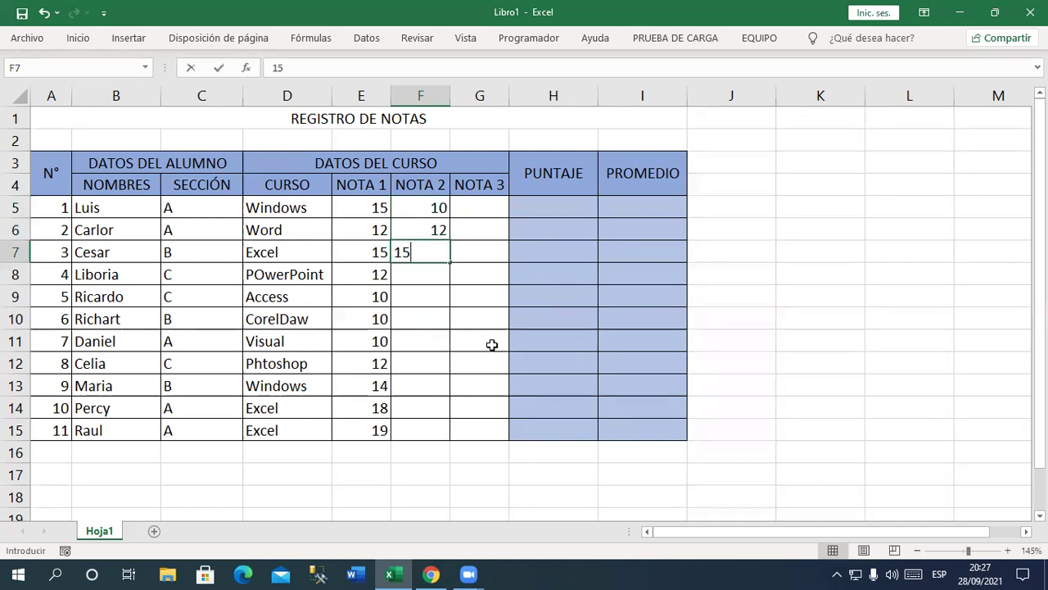
pyautogui.press('Return')
pyautogui.write('14')
pyautogui.press('Return')
pyautogui.write('8')
pyautogui.press('Return')
pyautogui.write('7')
pyautogui.press('Return')
# Step: Enter the remaining NOTA 2 grades down to F15: 9, 10, 12, 15, 14
pyautogui.write('9')
pyautogui.press('Return')
pyautogui.write('10')
pyautogui.press('Return')
pyautogui.write('12')
pyautogui.press('Return')
pyautogui.write('15')
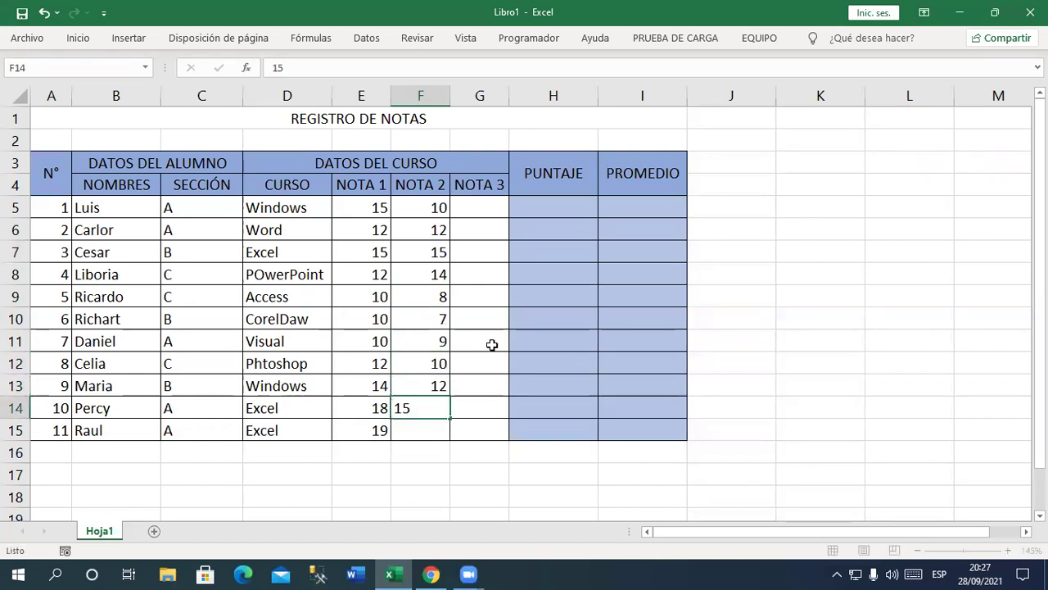
pyautogui.press('Return')
pyautogui.write('14')
pyautogui.press('Return')
# Step: Enter the first five NOTA 3 grades from G5: 10, 15, 12, 10, 10
pyautogui.press('Right')
pyautogui.press('Up')
pyautogui.press('Up')
pyautogui.press('Up')
pyautogui.press('Up')
pyautogui.press('Up')
pyautogui.press('Up')
pyautogui.press('Up')
pyautogui.press('Down')
pyautogui.write('10')
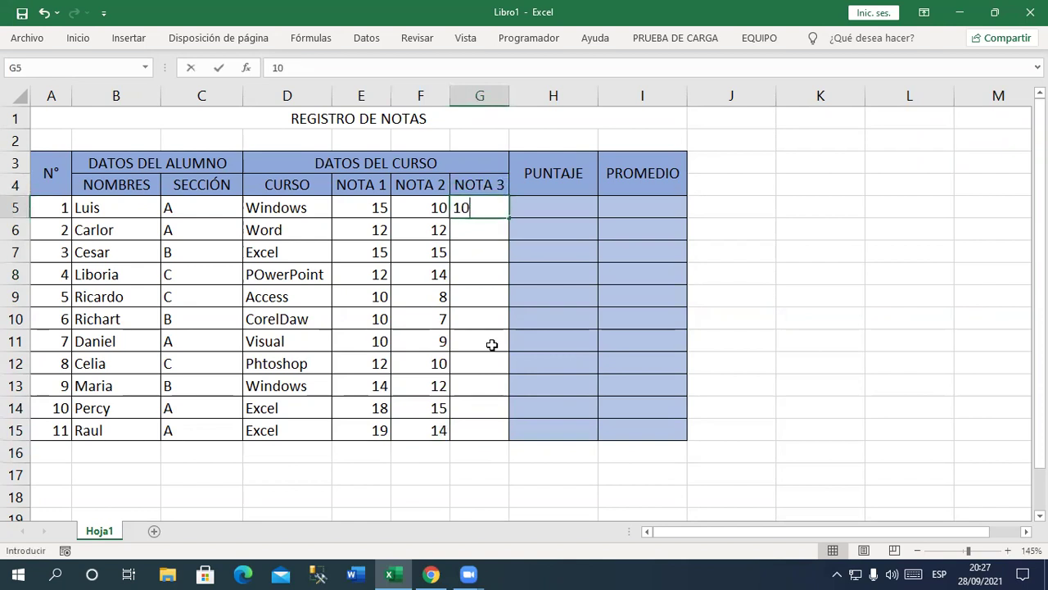
pyautogui.press('Return')
pyautogui.write('15')
pyautogui.press('Return')
pyautogui.write('12')
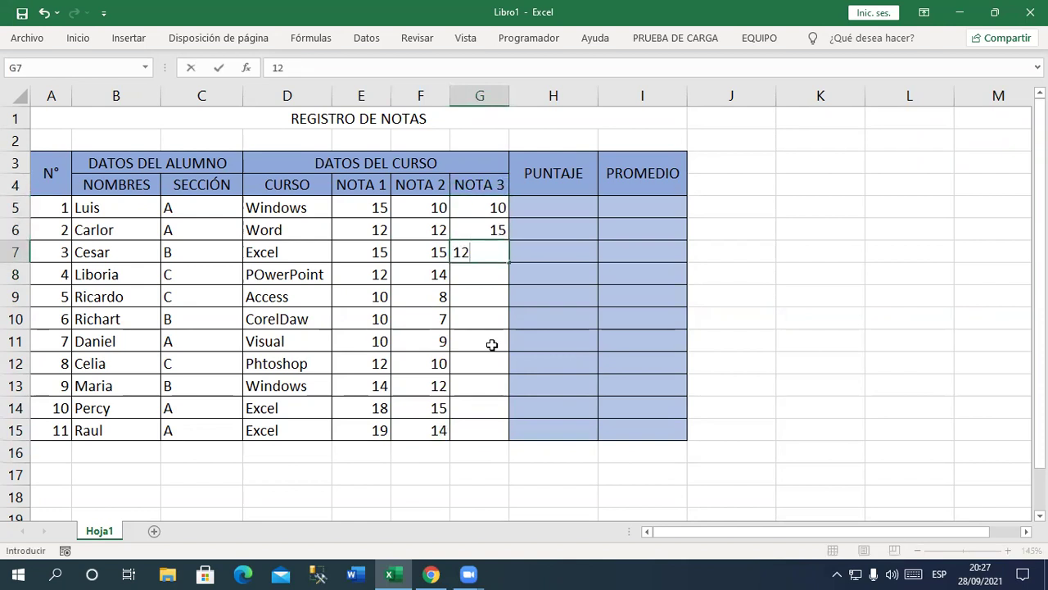
pyautogui.press('Return')
pyautogui.write('10')
pyautogui.press('Return')
pyautogui.write('10')
pyautogui.press('Return')
# Step: Enter the remaining NOTA 3 grades 15, 10, 9, 8, 9, with G15 corrected to 18
pyautogui.write('15')
pyautogui.press('Return')
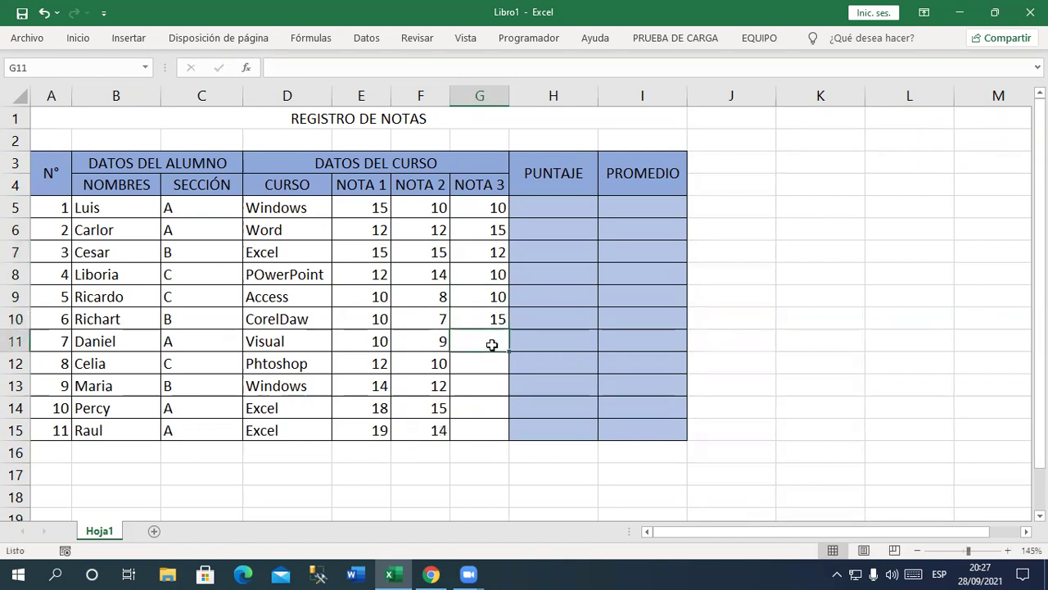
pyautogui.write('10')
pyautogui.press('Return')
pyautogui.write('9')
pyautogui.press('Return')
pyautogui.write('8')
pyautogui.press('Return')
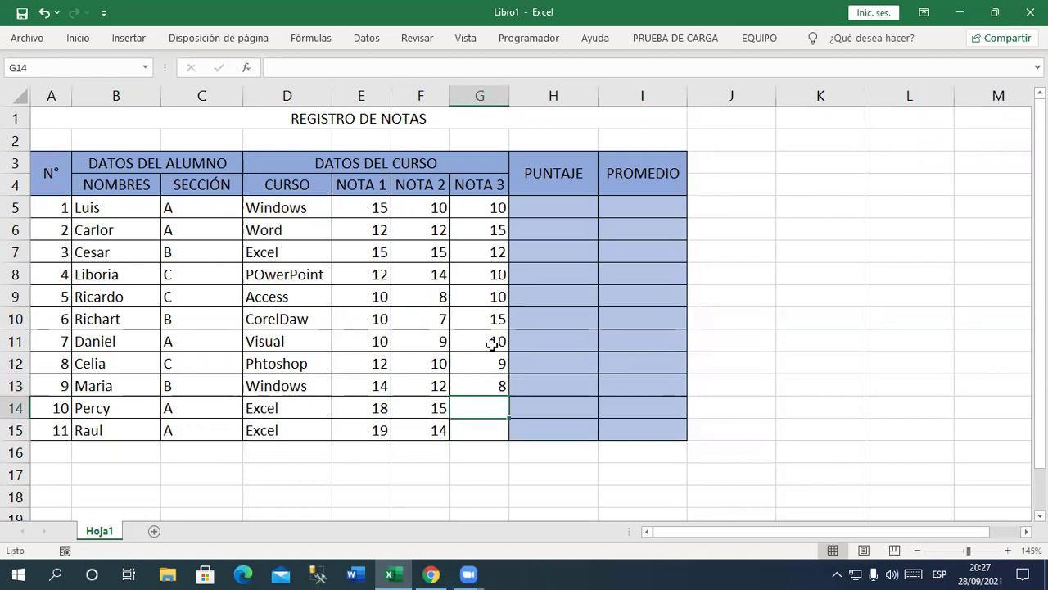
pyautogui.write('9')
pyautogui.press('Return')
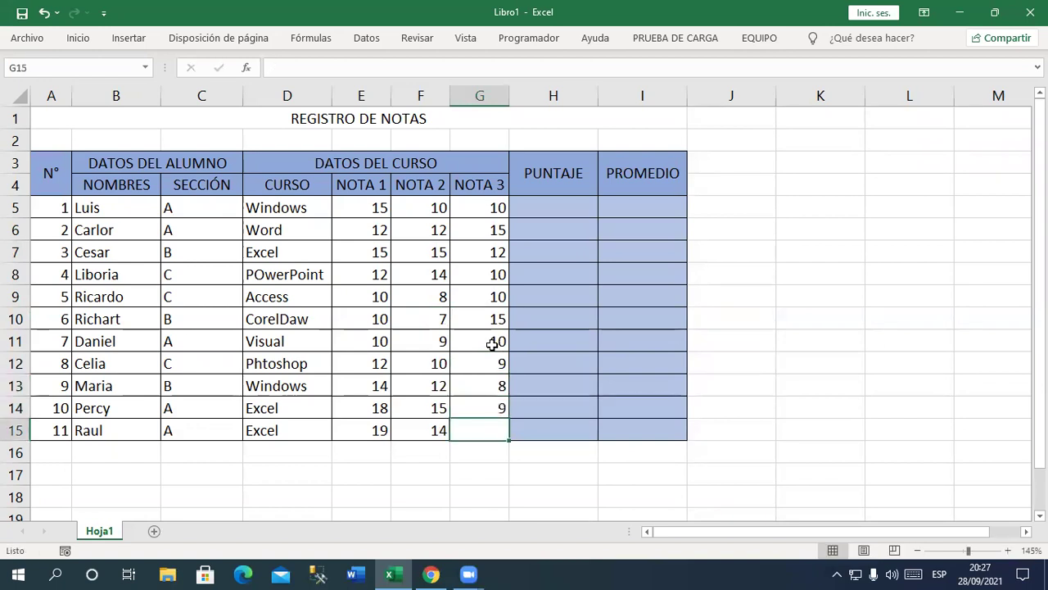
pyautogui.write('8')
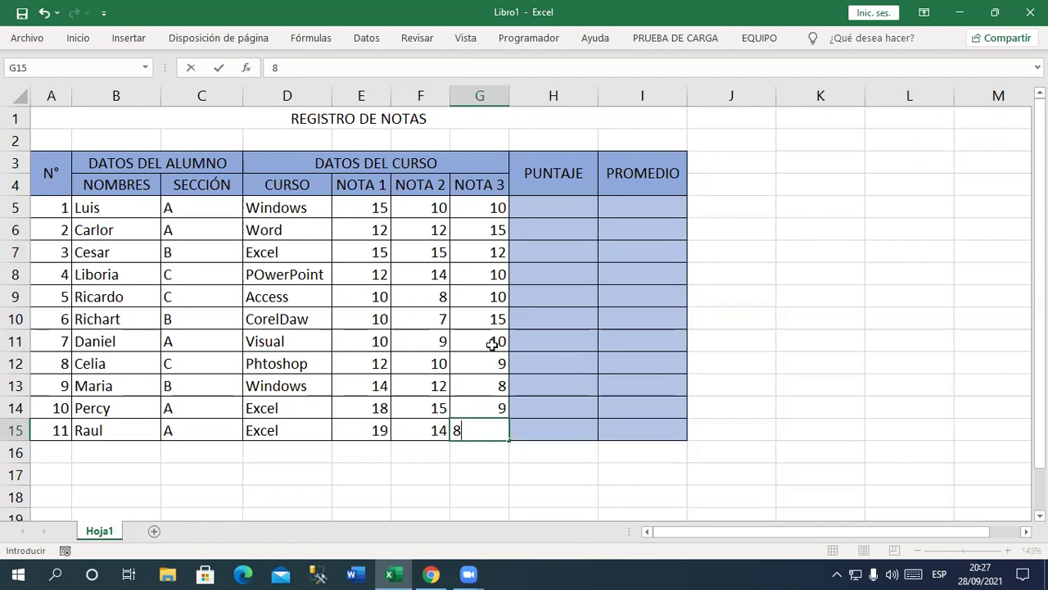
pyautogui.press('Return')
pyautogui.press('Up')
pyautogui.write('18')
pyautogui.press('Return')
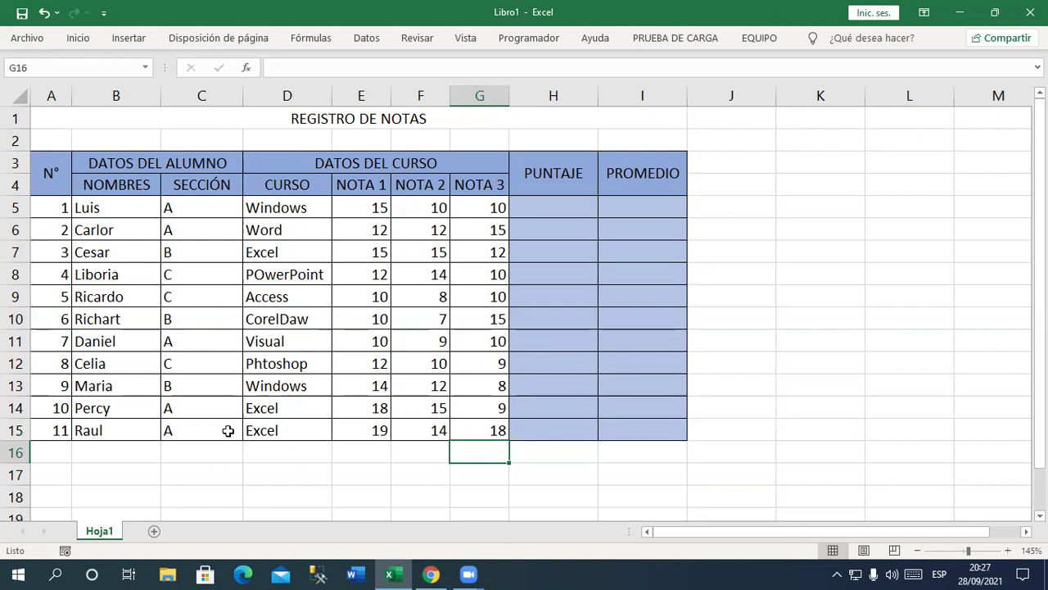
# Step: Center the NOTA grades in E5:G15 horizontally and vertically
pyautogui.moveTo(373, 209); pyautogui.dragTo(458, 431)
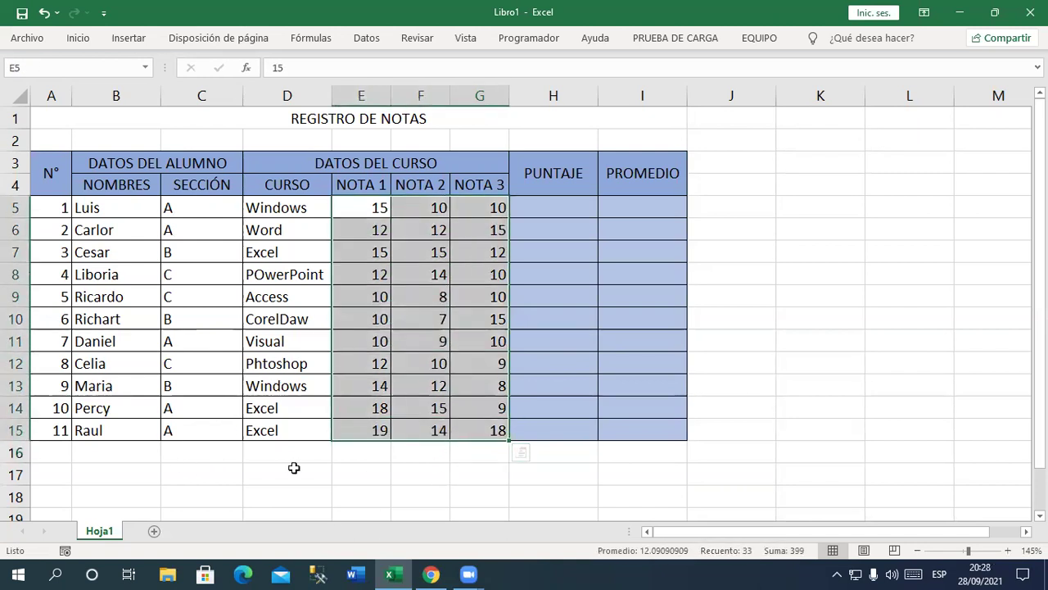
pyautogui.click(80, 40)
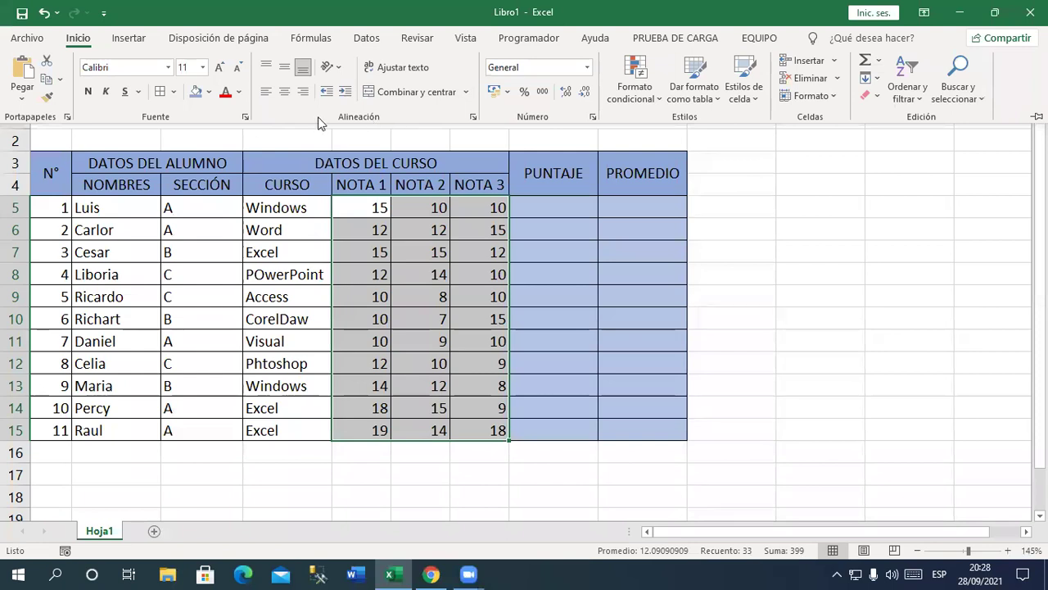
pyautogui.click(285, 90)
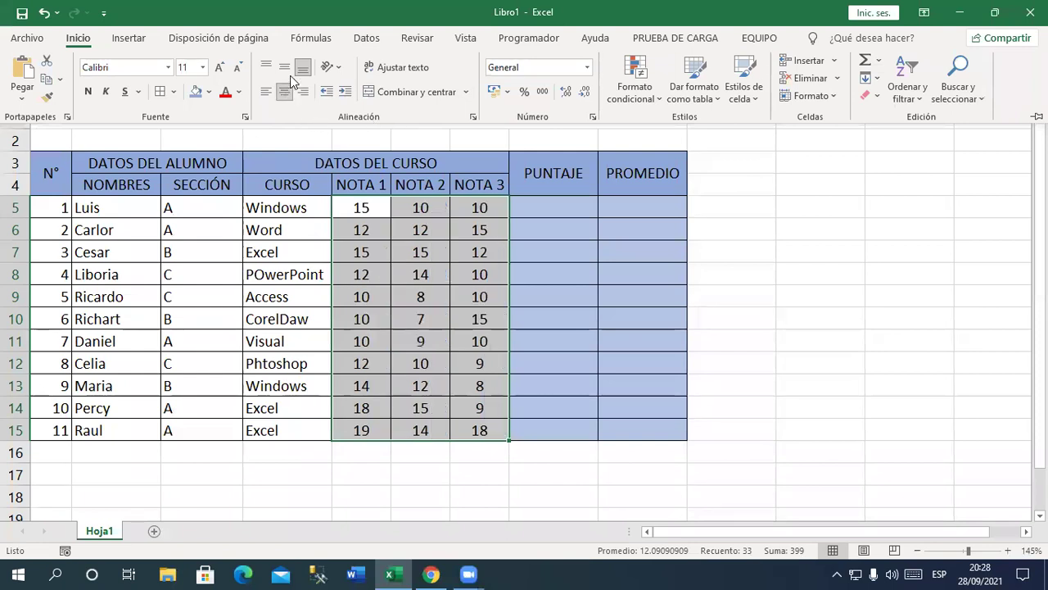
pyautogui.click(284, 67)
pyautogui.click(778, 251)
pyautogui.click(764, 257)
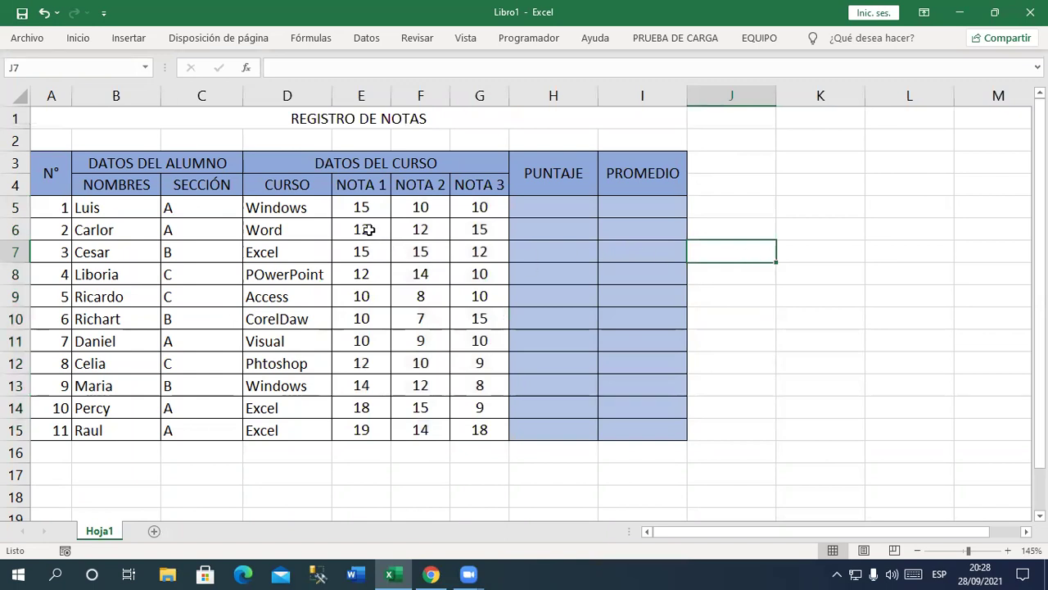
# Step: Give the grade cells E5:G15 a dark blue fill and white numbers
pyautogui.moveTo(364, 212); pyautogui.dragTo(460, 425)
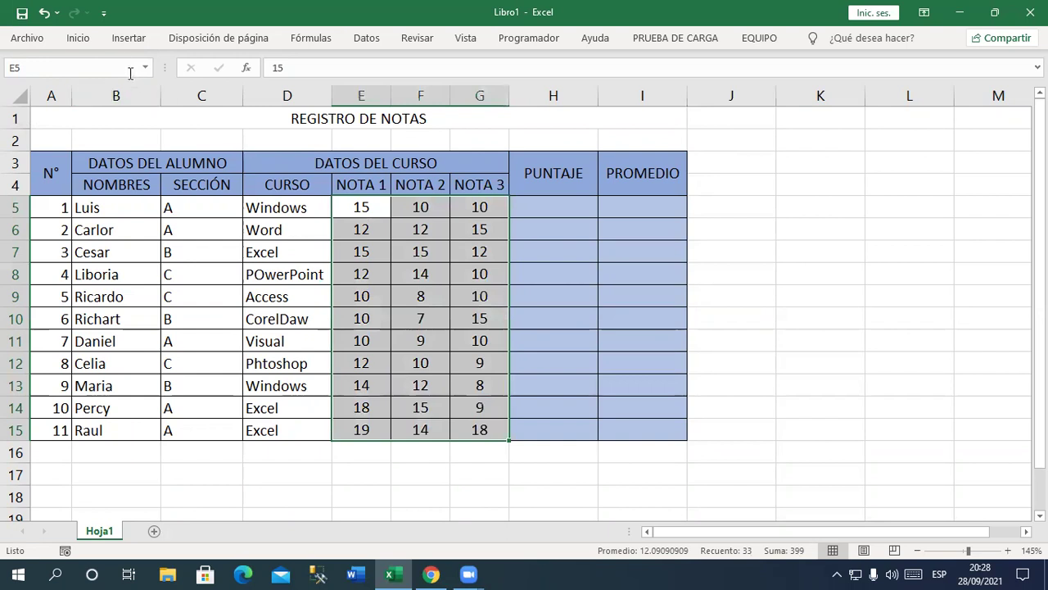
pyautogui.click(89, 43)
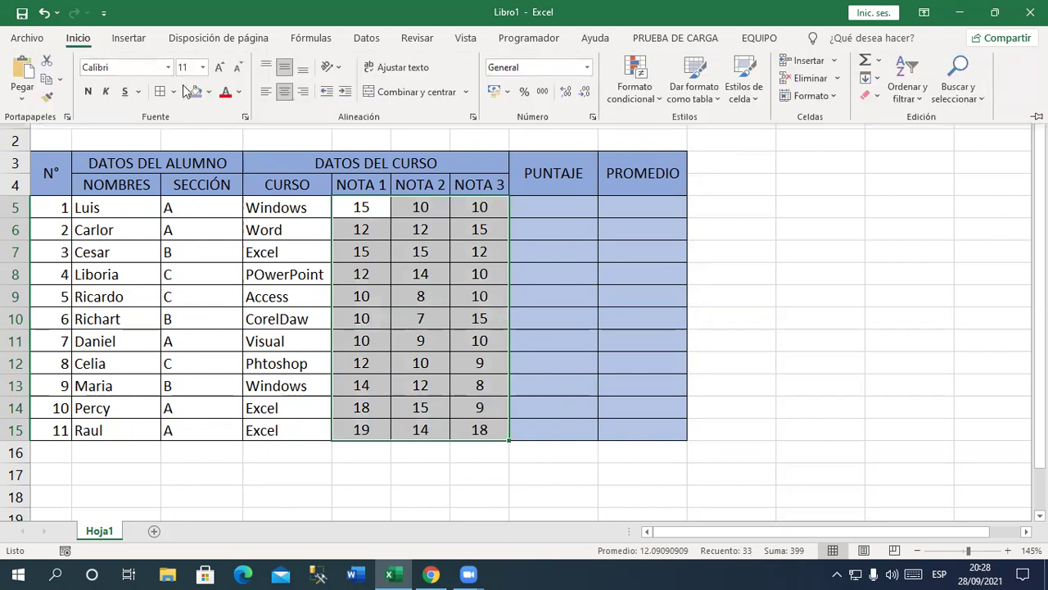
pyautogui.click(209, 92)
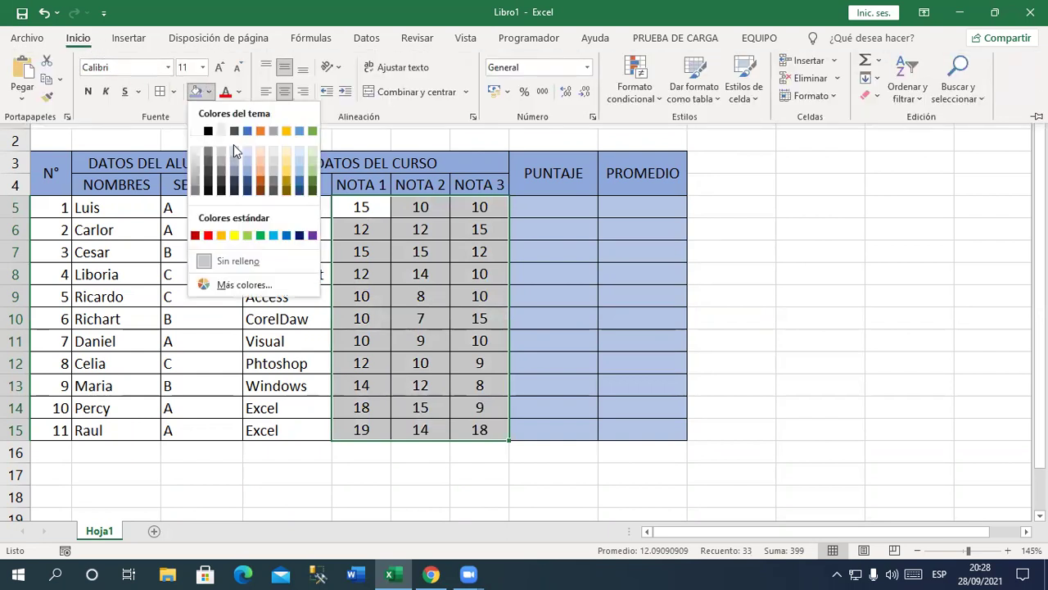
pyautogui.click(299, 235)
pyautogui.click(208, 92)
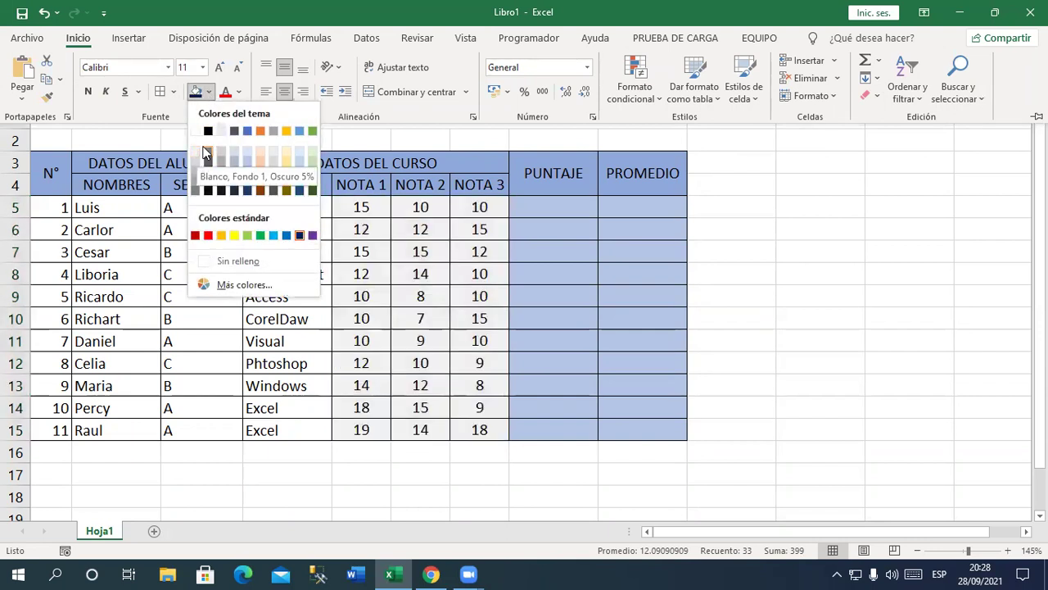
pyautogui.click(238, 91)
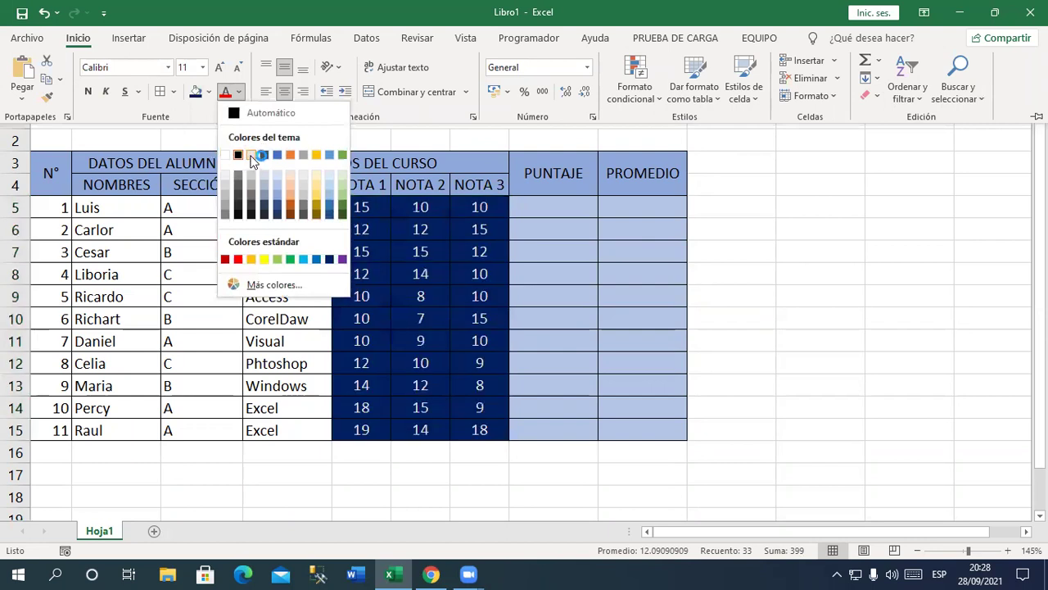
pyautogui.click(251, 156)
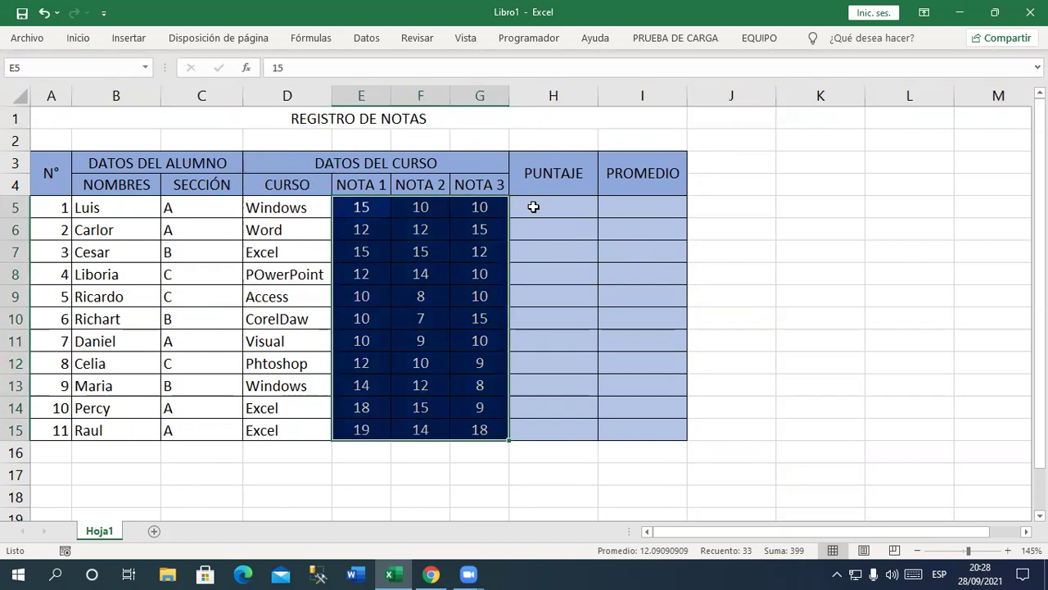
pyautogui.click(534, 206)
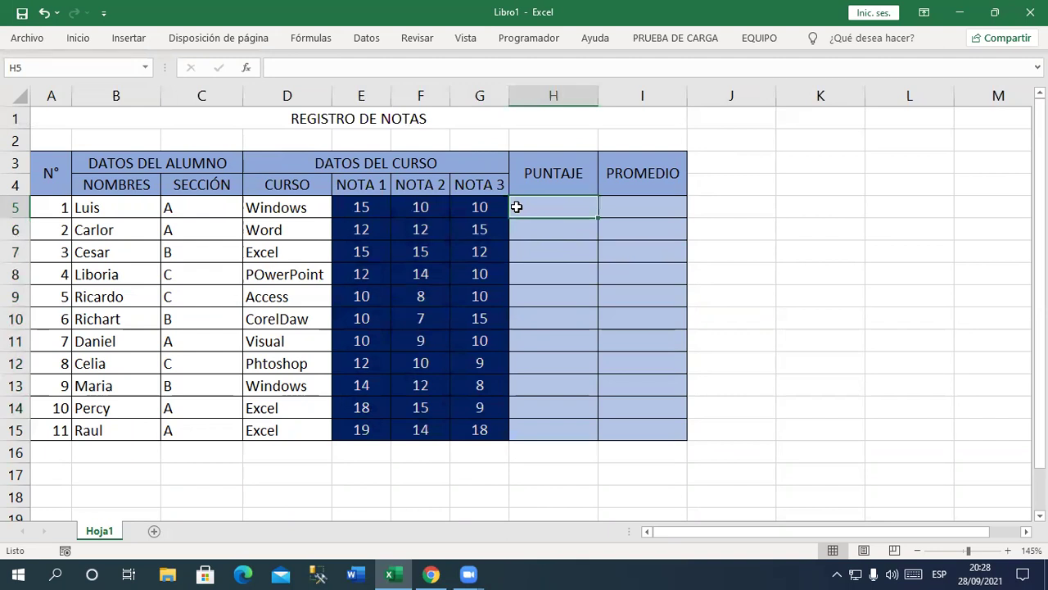
# Step: Narrow column J, bold the header rows 3–4, and type 'Estadistica 1' in K4
pyautogui.click(676, 230)
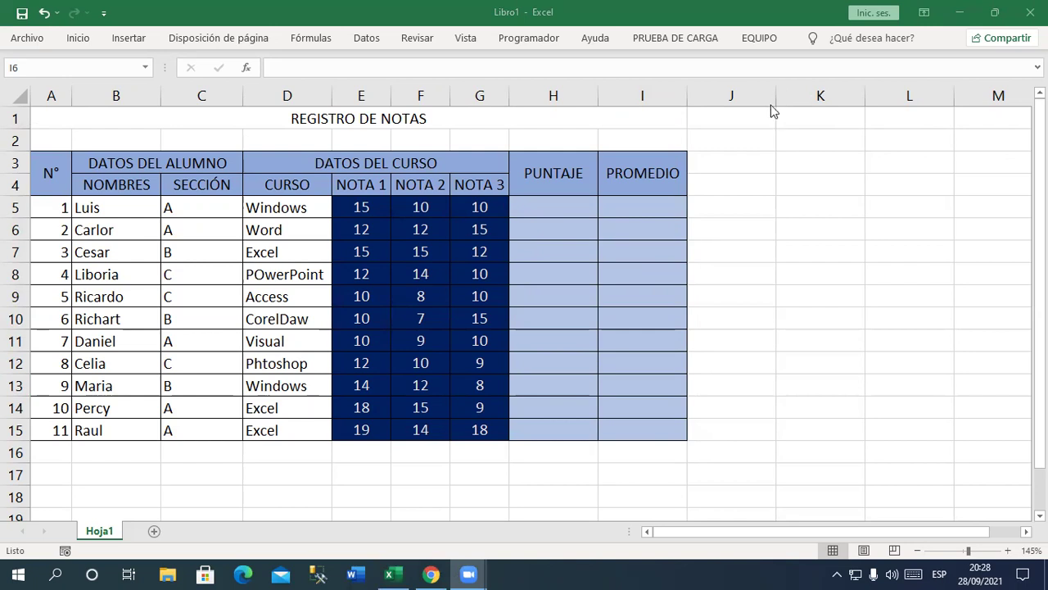
pyautogui.moveTo(776, 96); pyautogui.dragTo(712, 95)
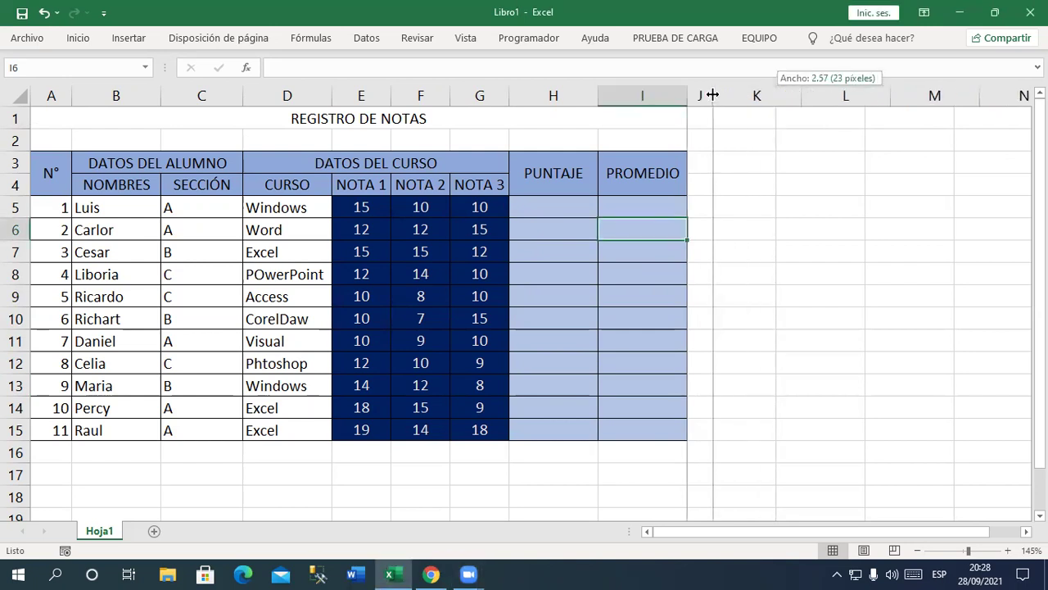
pyautogui.moveTo(50, 173); pyautogui.dragTo(647, 182)
pyautogui.click(78, 37)
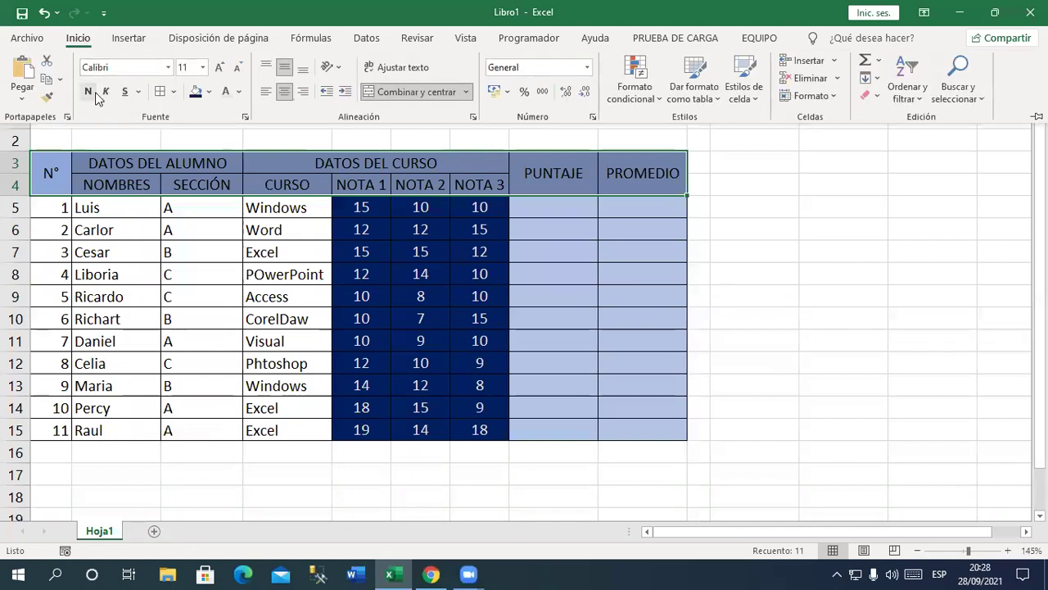
pyautogui.click(89, 91)
pyautogui.click(765, 188)
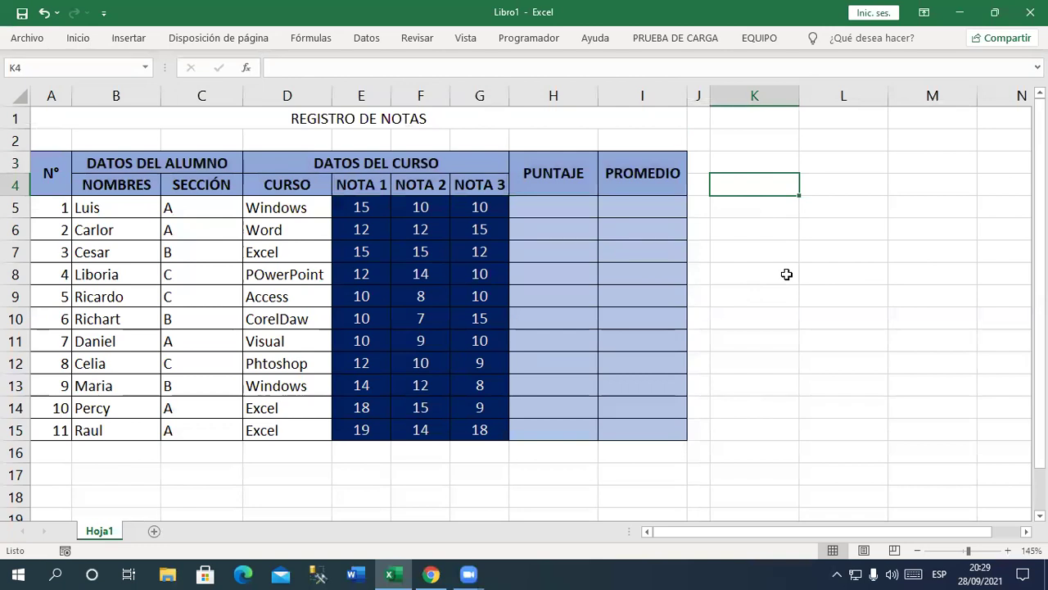
pyautogui.write('Esta')
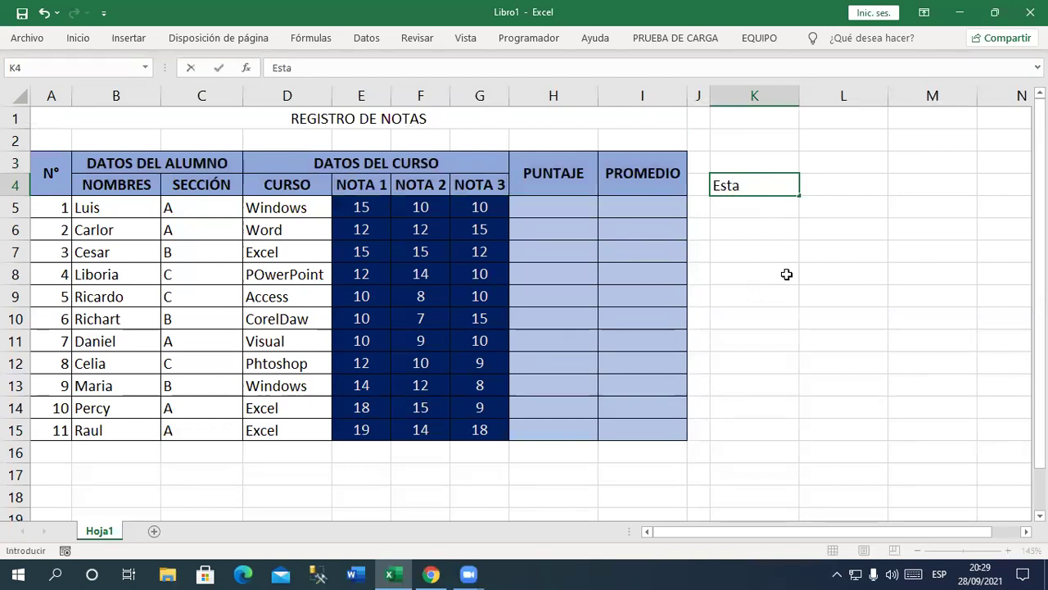
pyautogui.write('distica')
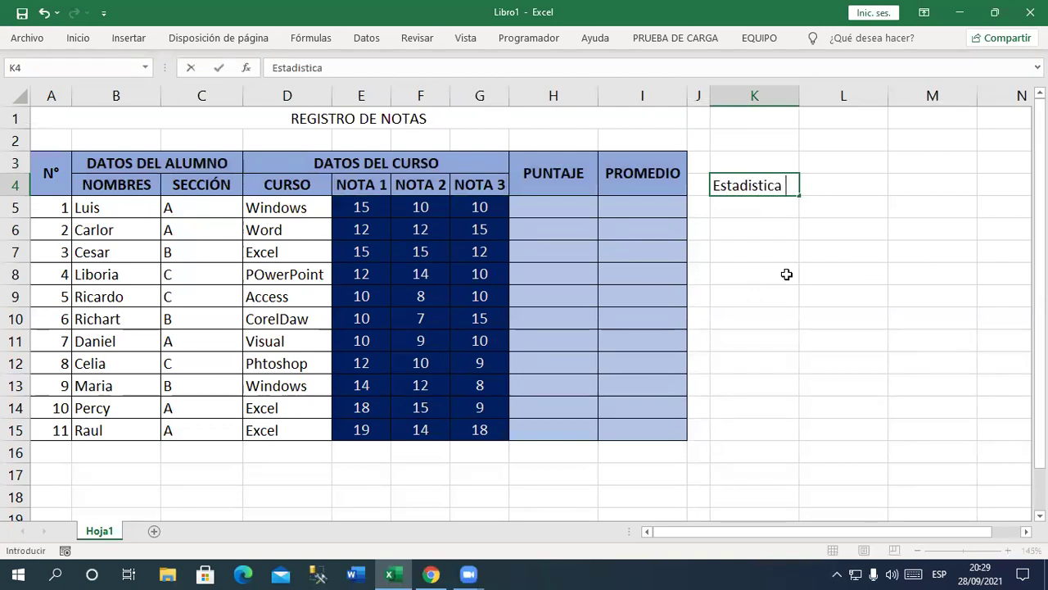
pyautogui.write(' 1')
# Step: Commit 'Estadistica 1' in K4 and format it bold and underlined
pyautogui.press('Return')
pyautogui.press('Up')
pyautogui.hotkey('ctrl', 'n')
pyautogui.hotkey('ctrl', 's')
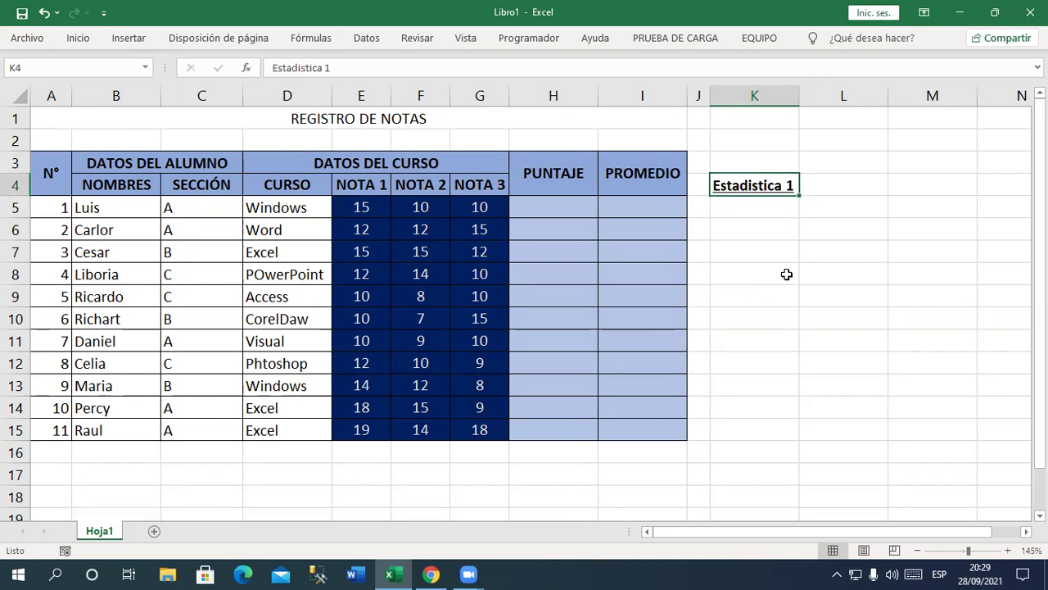
pyautogui.press('Down')
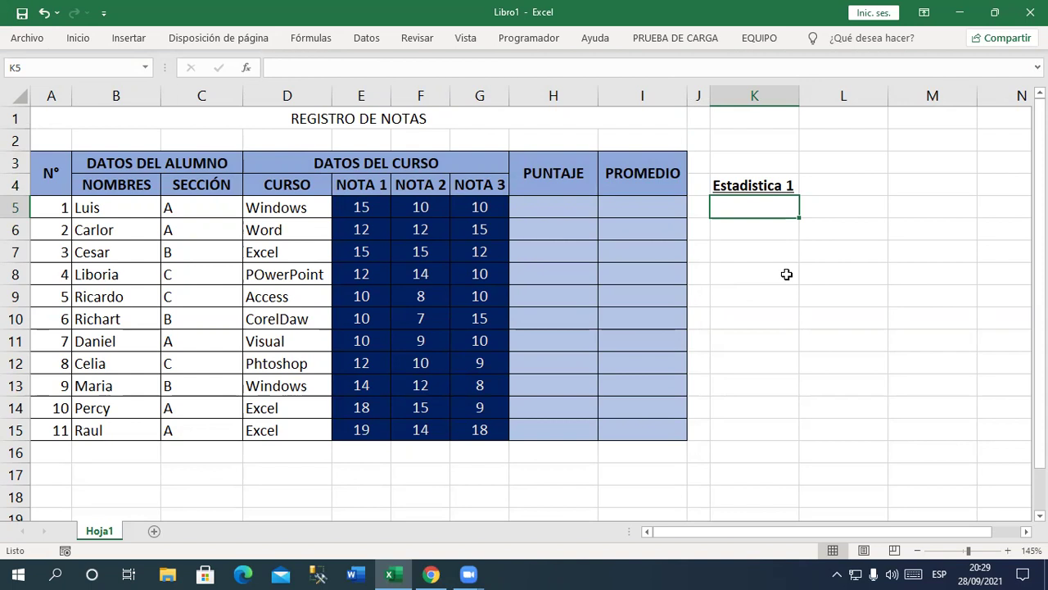
# Step: Label K5 'Promedio general' and K6 'Puntaje general'
pyautogui.write('Ma')
pyautogui.press('BackSpace')
pyautogui.press('BackSpace')
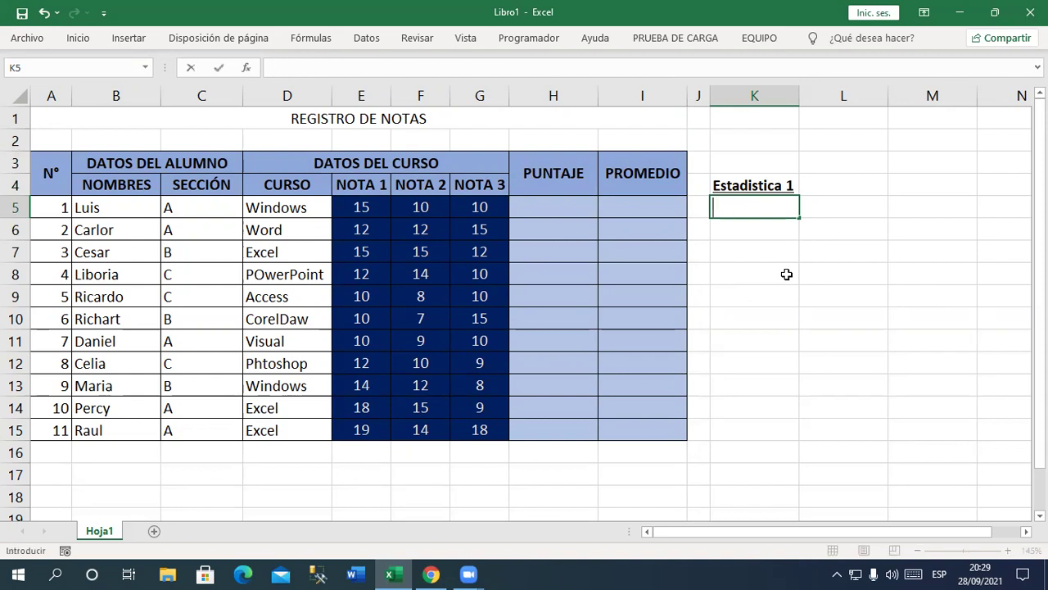
pyautogui.write('Promedio general')
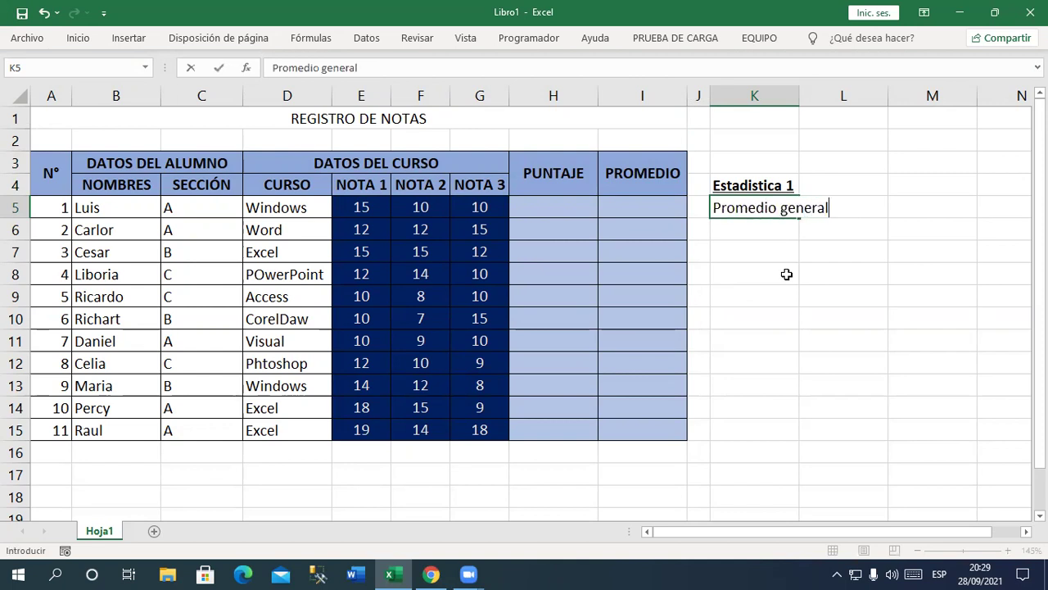
pyautogui.press('Return')
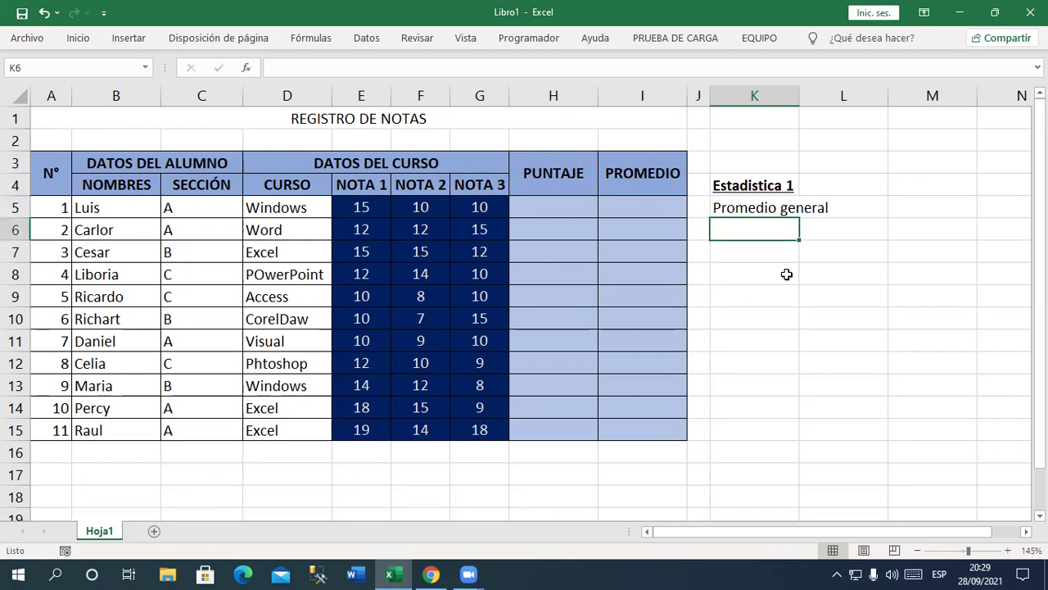
pyautogui.write('Puntaje general')
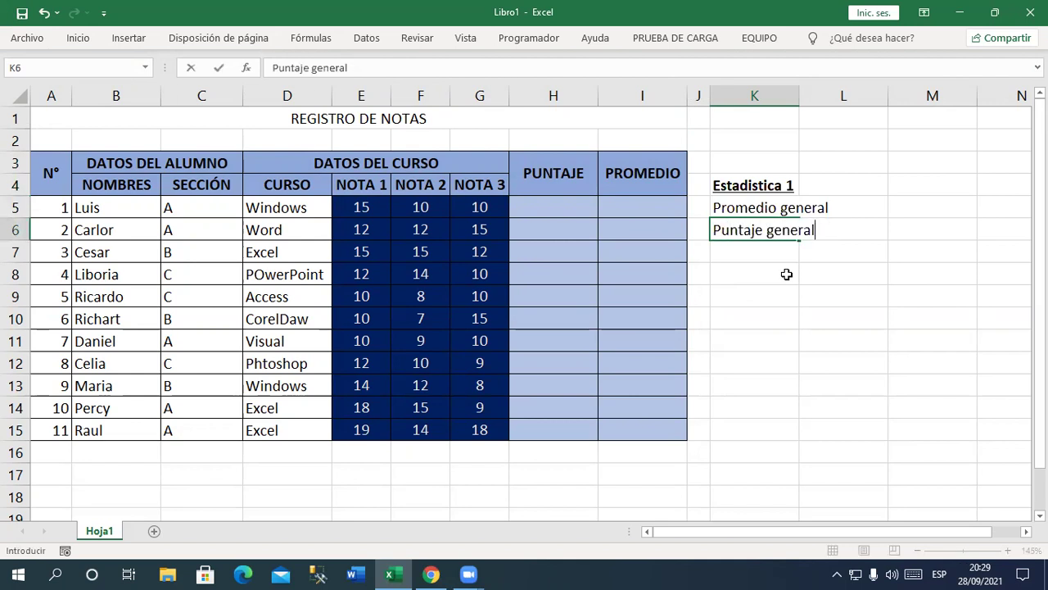
pyautogui.press('Return')
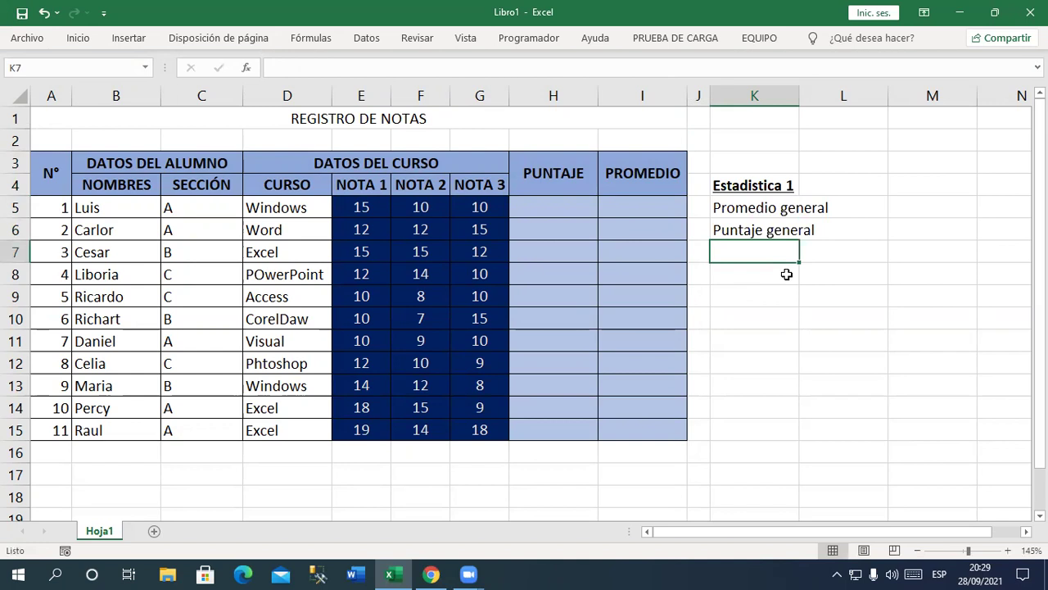
# Step: Add 'Promedio Maximo', 'Promedio Minimo' and 'Promedio que mas se repite' in K7:K9
pyautogui.write('Promedio ')
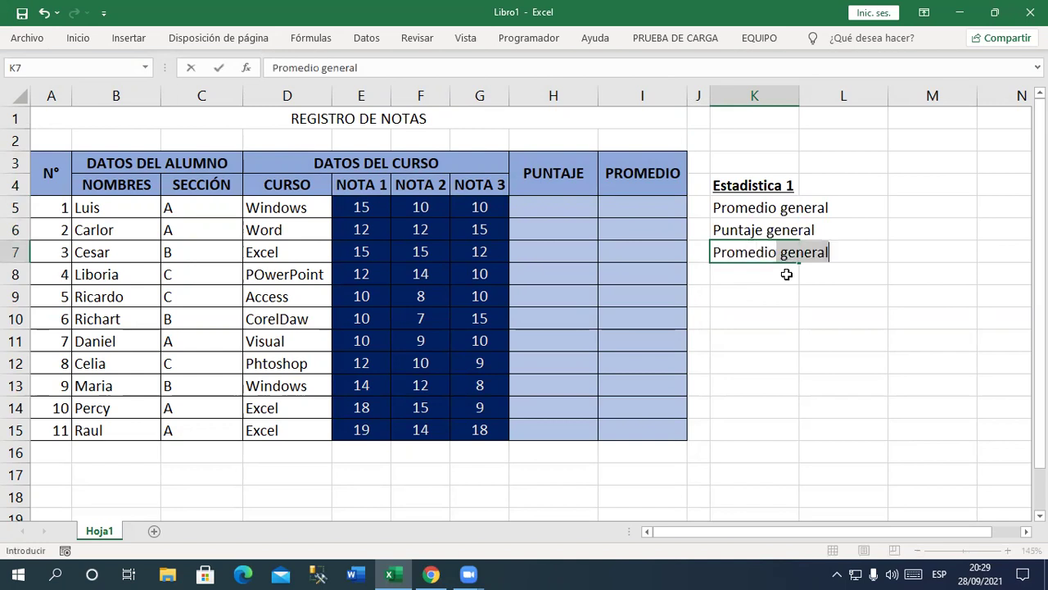
pyautogui.write('Maximo')
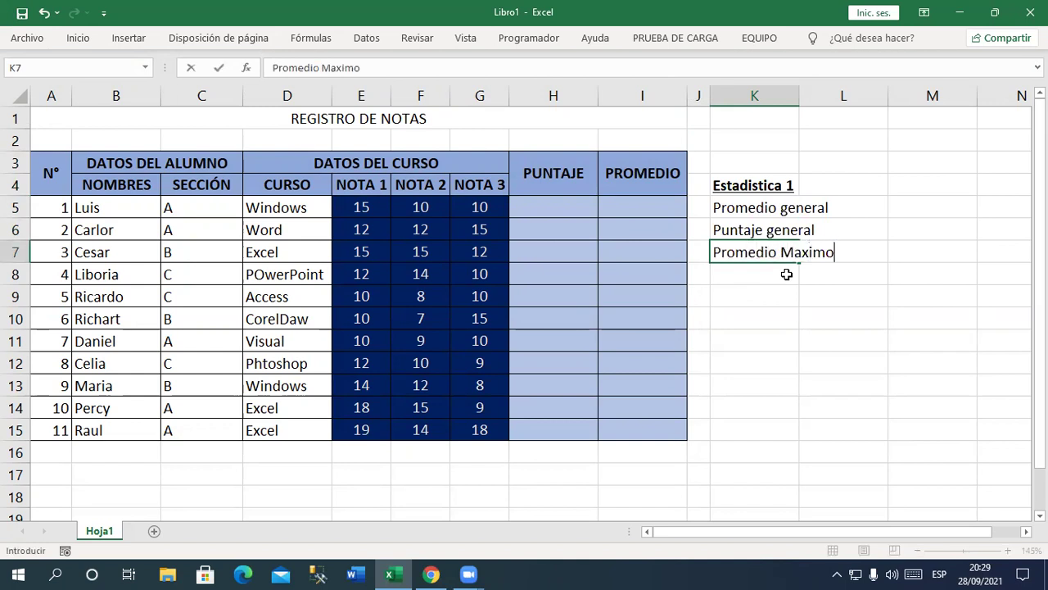
pyautogui.press('Return')
pyautogui.write('Promedio Minimo')
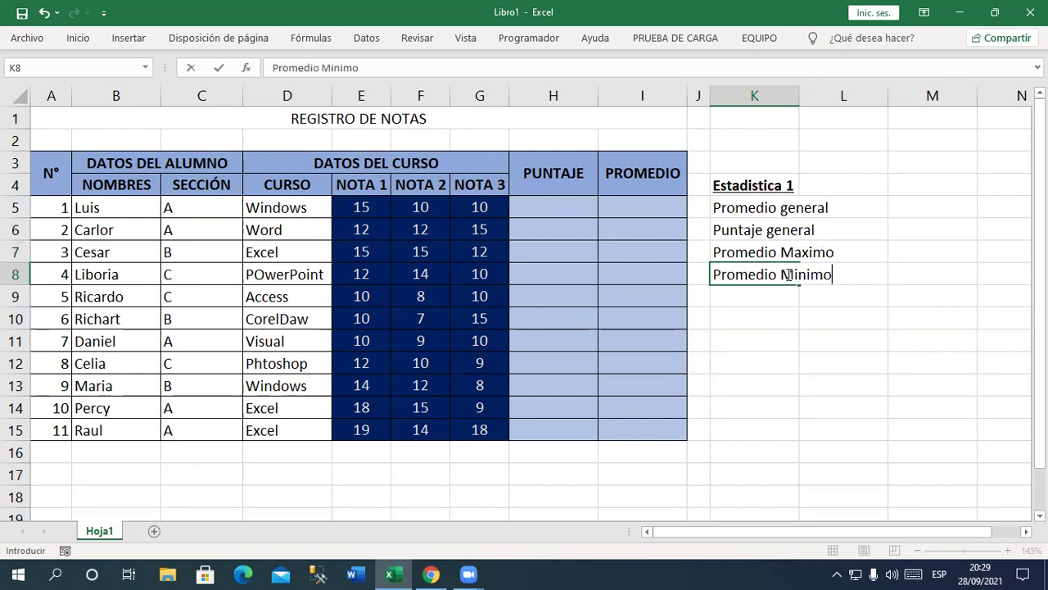
pyautogui.press('Return')
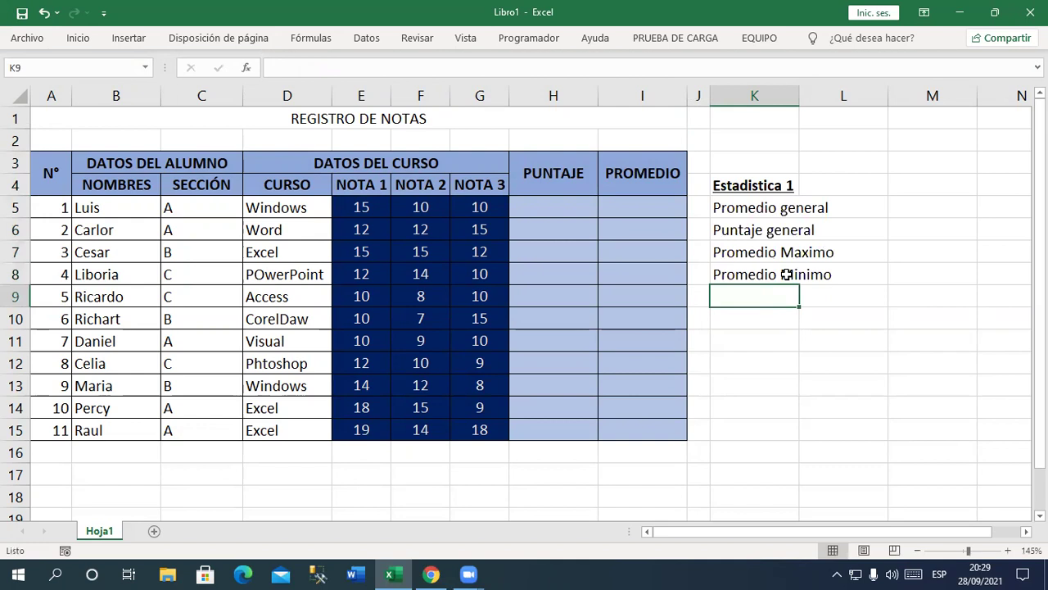
pyautogui.write('Promedio ')
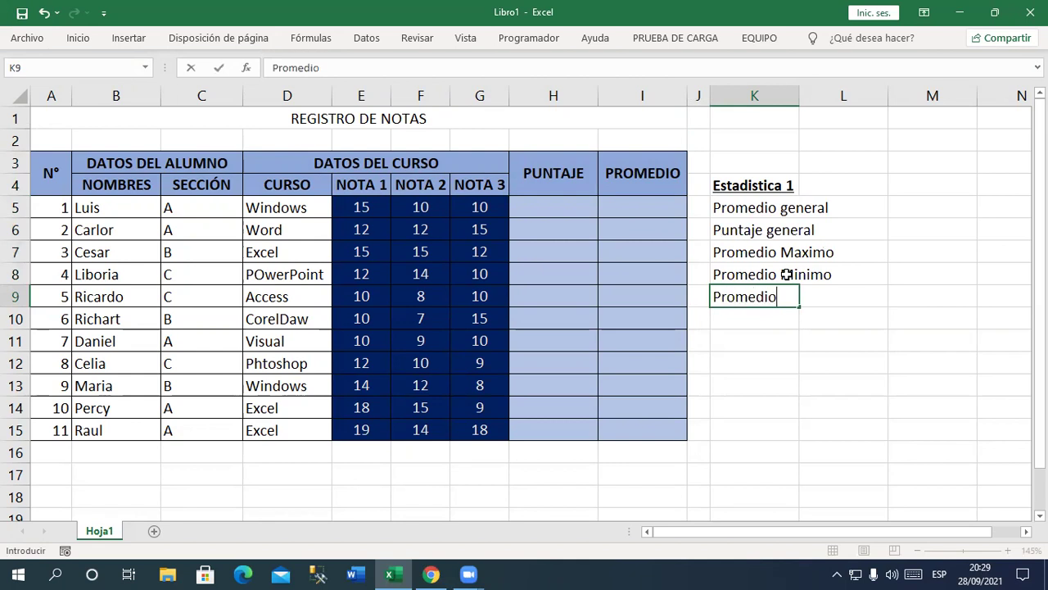
pyautogui.write('que mas se repite')
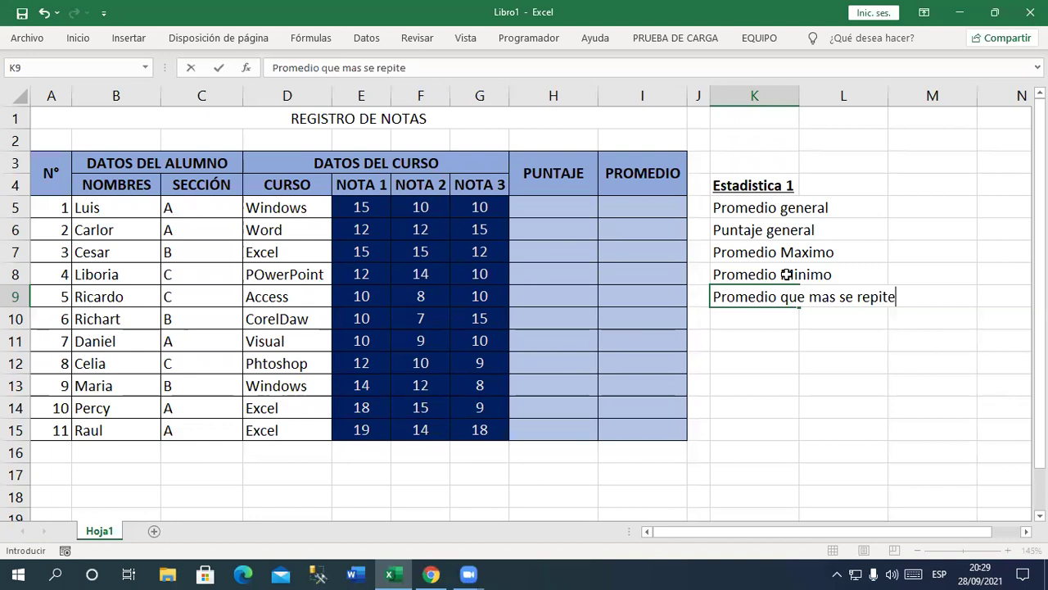
pyautogui.press('Return')
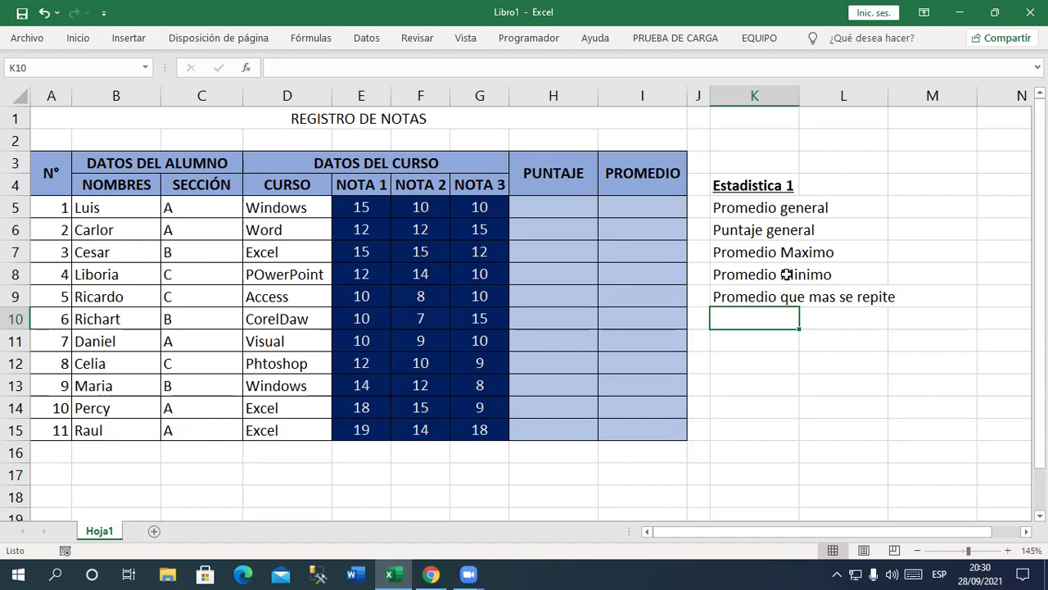
# Step: Type the 'Segundo promedio' maximum label in K10 and AutoComplete it into K11
pyautogui.write('Segundo promedio maxio')
pyautogui.press('BackSpace')
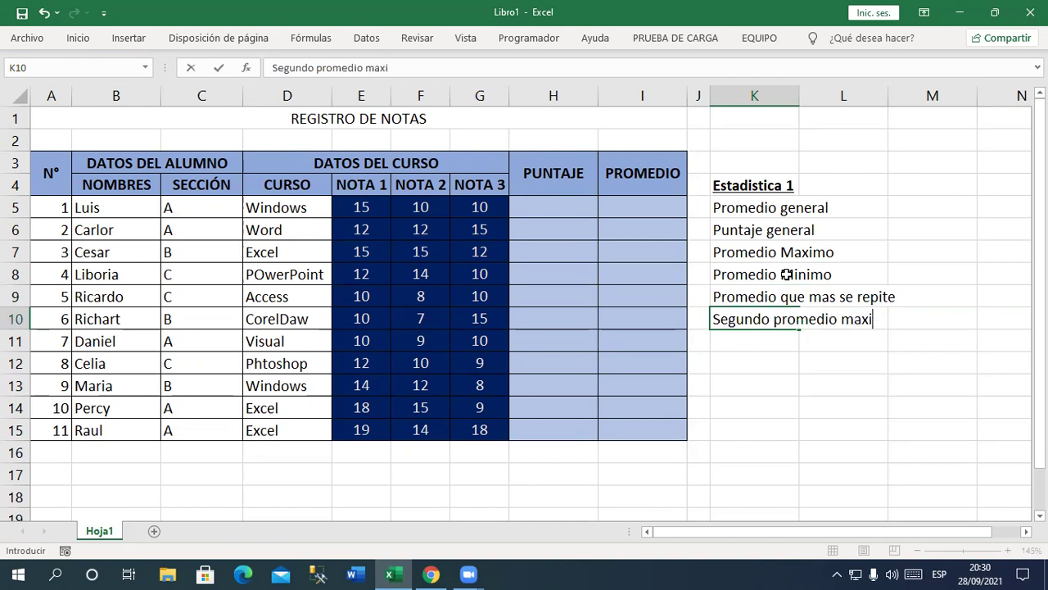
pyautogui.write('xomo')
pyautogui.press('BackSpace')
pyautogui.press('BackSpace')
pyautogui.press('BackSpace')
pyautogui.write('mo')
pyautogui.press('Return')
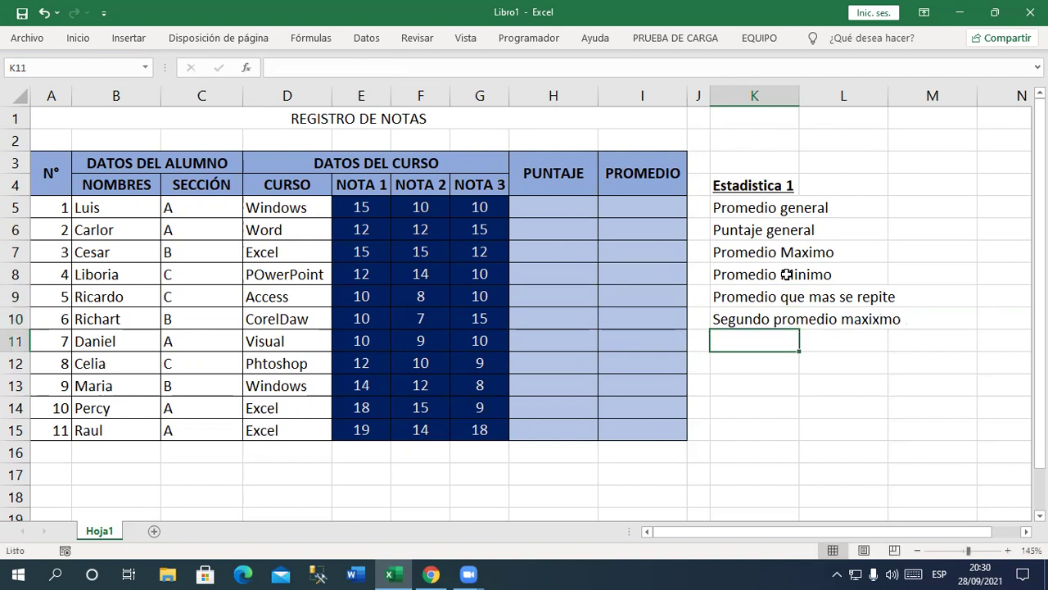
pyautogui.write('Segundo promedio maxixmo')
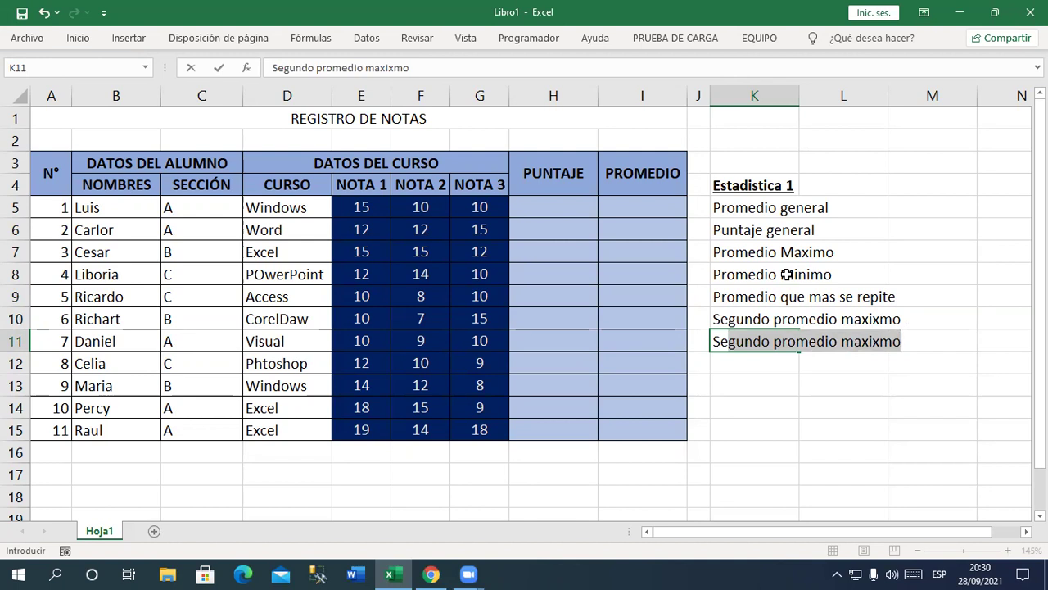
pyautogui.press('Left')
# Step: Edit the K10 label to delete the stray 'i'
pyautogui.press('Down')
pyautogui.press('Up')
pyautogui.press('Up')
pyautogui.press('Right')
pyautogui.press('F2')
pyautogui.press('Left')
pyautogui.press('Left')
pyautogui.press('Left')
pyautogui.press('BackSpace')
pyautogui.press('End')
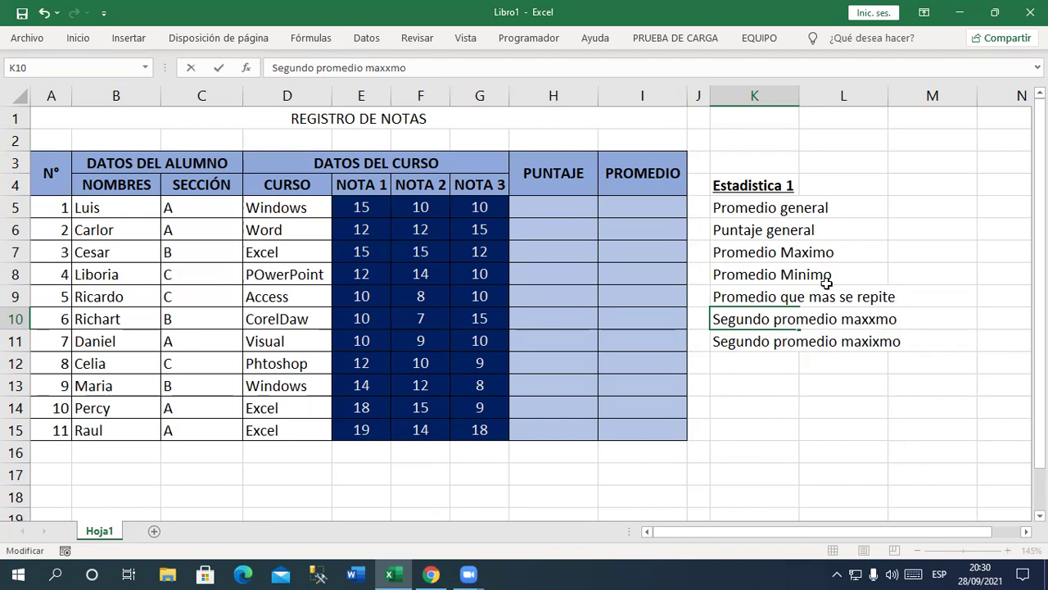
# Step: Overwrite K11 with the label 'Tercer promedio maximo'
pyautogui.click(691, 481)
pyautogui.click(739, 336)
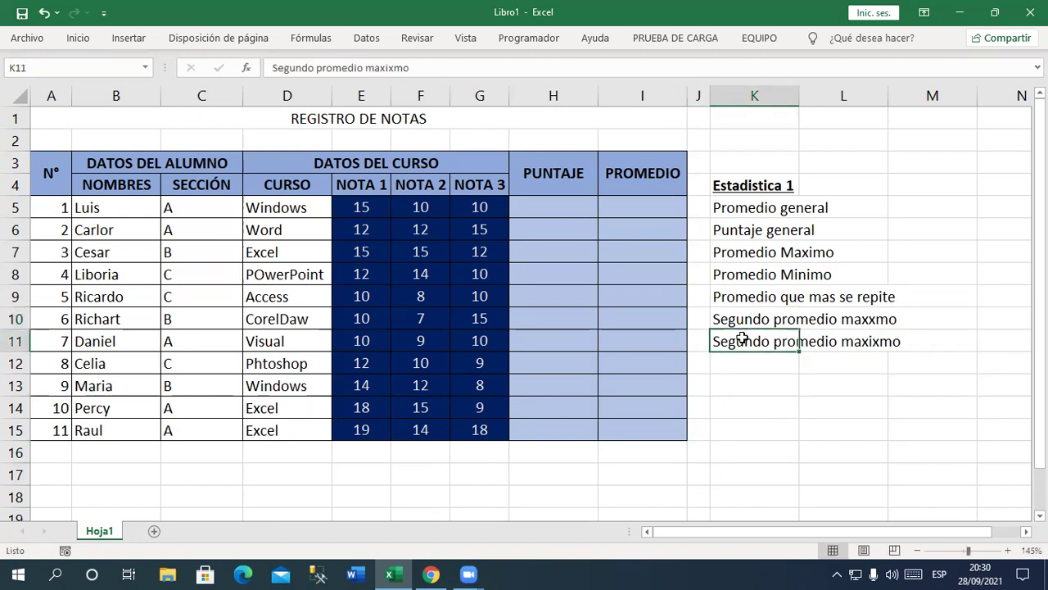
pyautogui.doubleClick(864, 342)
pyautogui.click(748, 348)
pyautogui.click(733, 358)
pyautogui.press('Up')
pyautogui.write('Tercer promedio maximo')
pyautogui.press('Return')
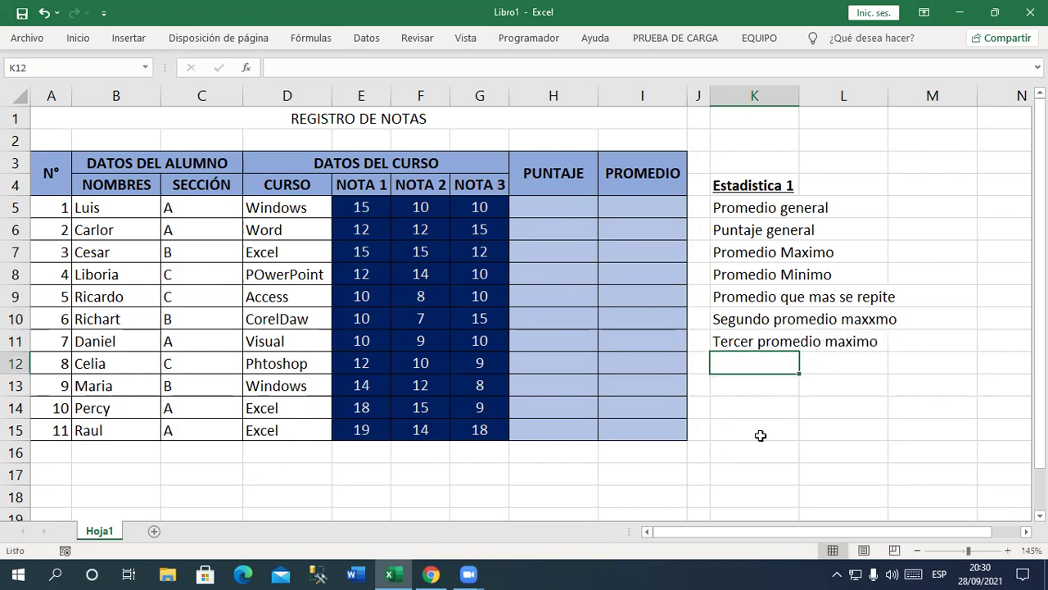
# Step: Enter 'Segundo Promedio minimo', 'Tercer promedio minimo' and 'Mediana de los promedios' in K12–K14
pyautogui.write('Seg')
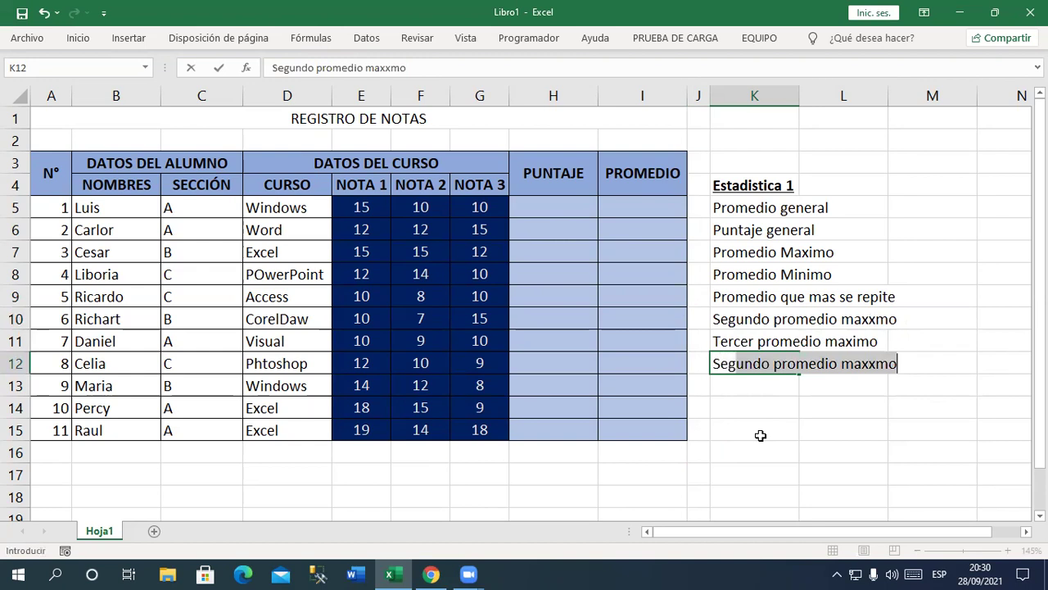
pyautogui.write('undo Prome')
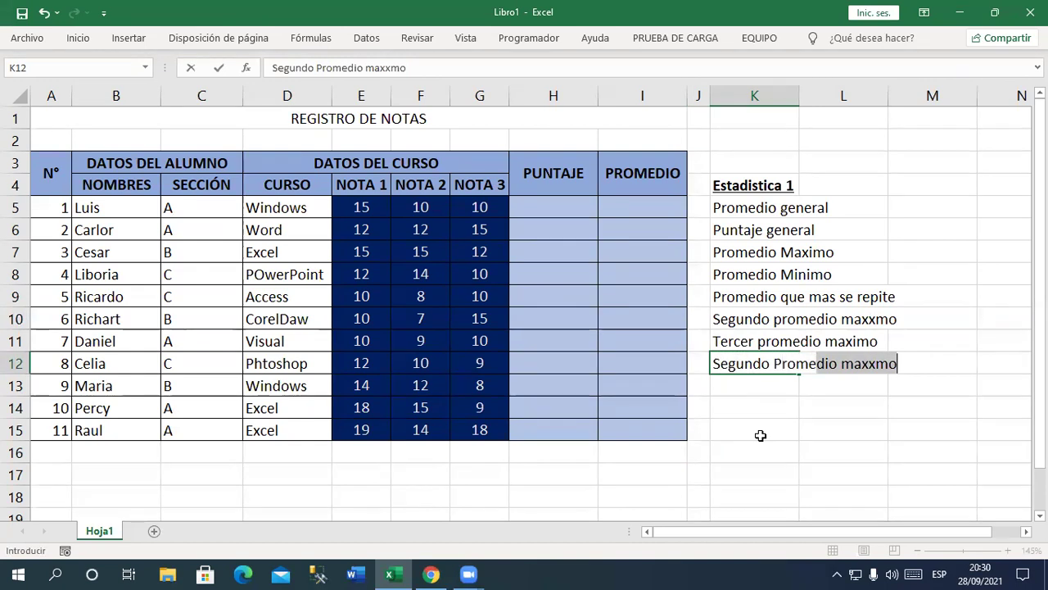
pyautogui.write('dio minim')
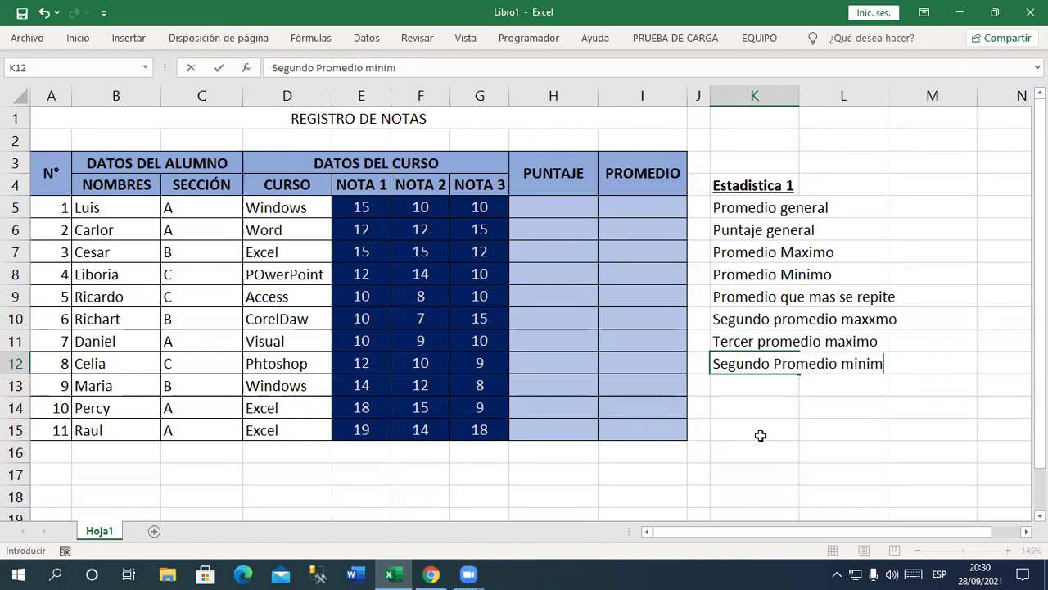
pyautogui.write('o')
pyautogui.press('Return')
pyautogui.write('Tercer promedio ')
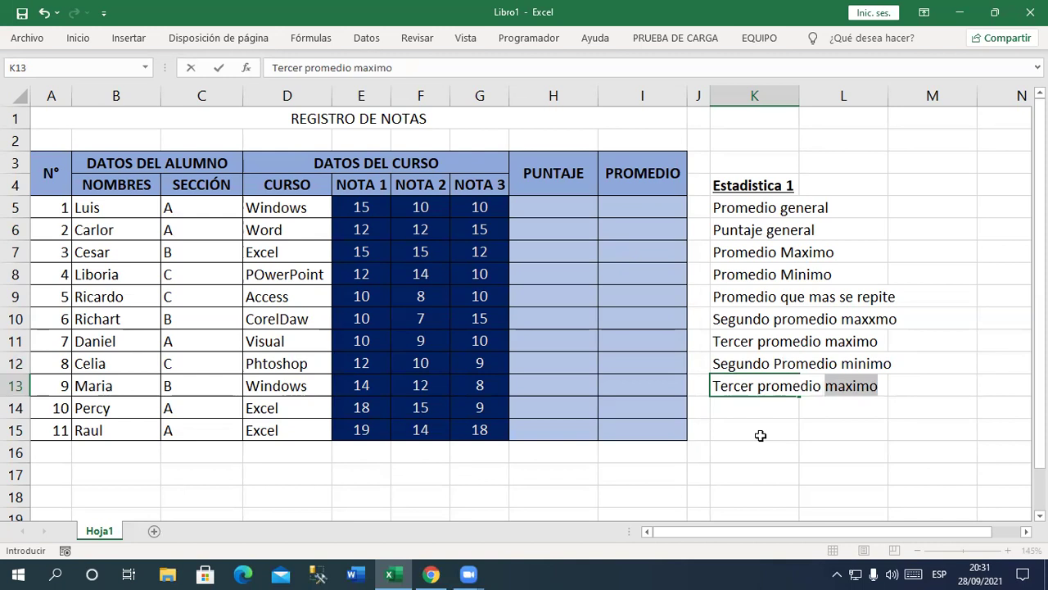
pyautogui.write('minimo')
pyautogui.press('Return')
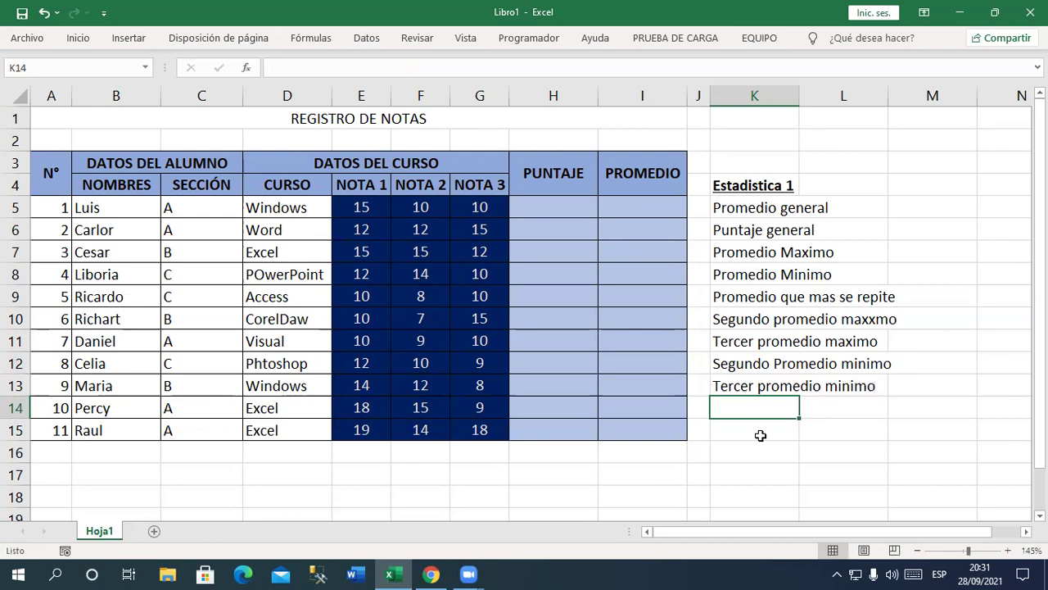
pyautogui.write('Mediana de los promedios')
pyautogui.press('Return')
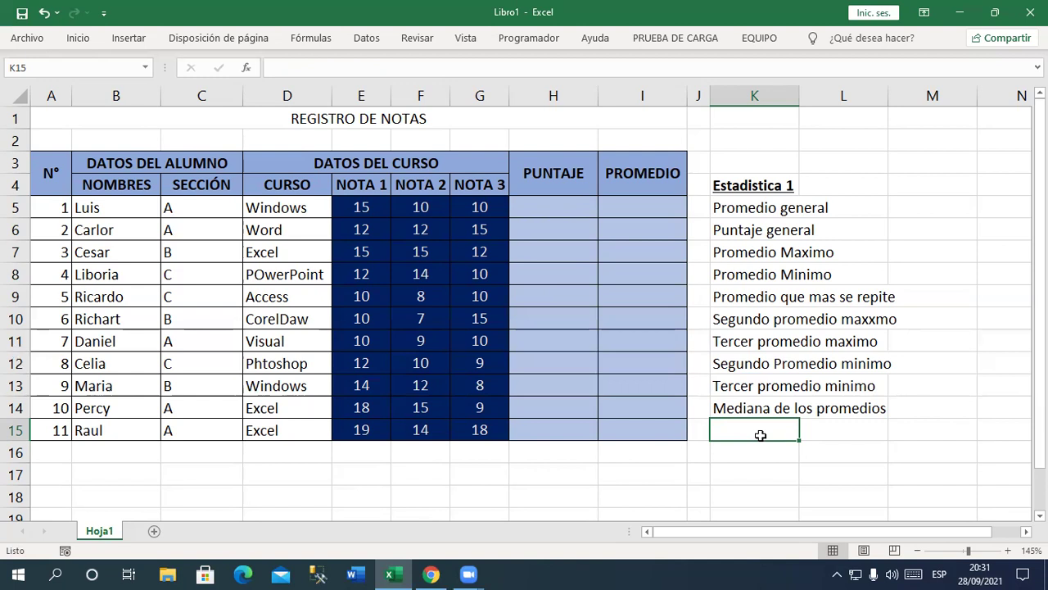
# Step: Widen column K so all ten statistic labels in K5:K14 fit
pyautogui.press('Down')
pyautogui.press('Left')
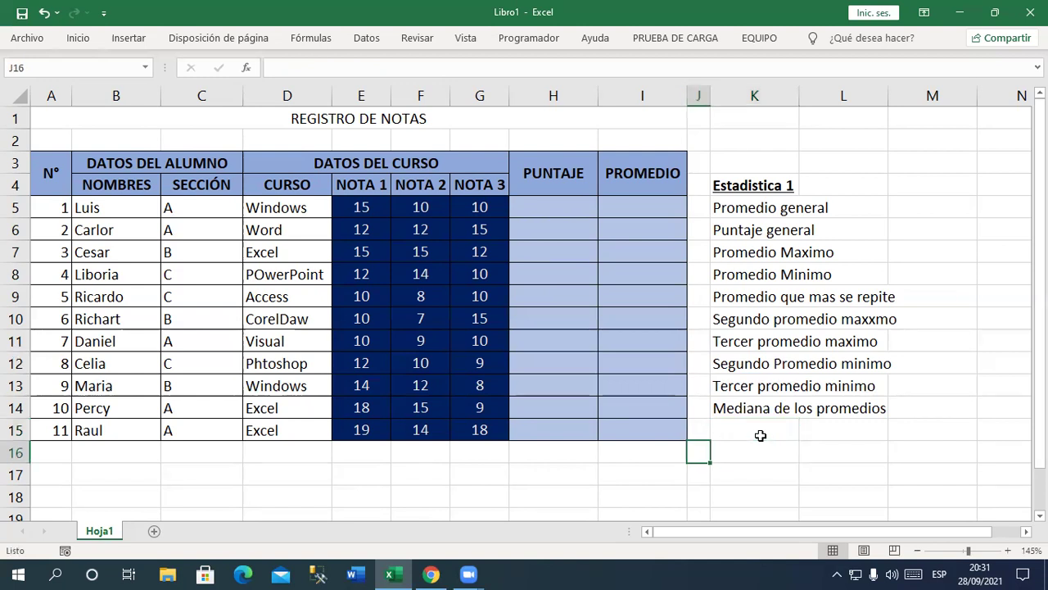
pyautogui.moveTo(799, 96); pyautogui.dragTo(909, 137)
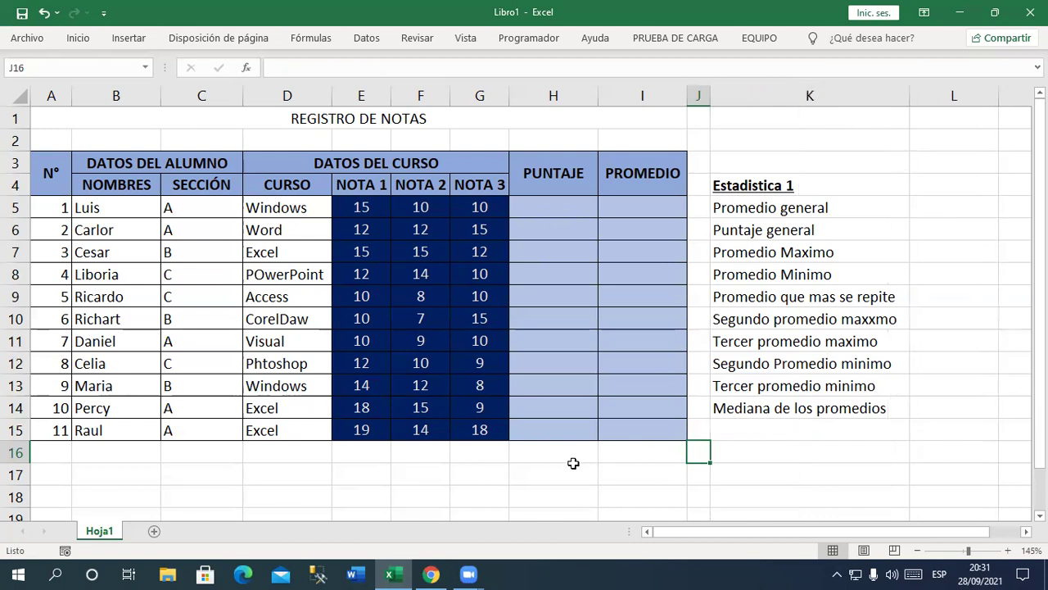
pyautogui.click(444, 473)
pyautogui.click(362, 476)
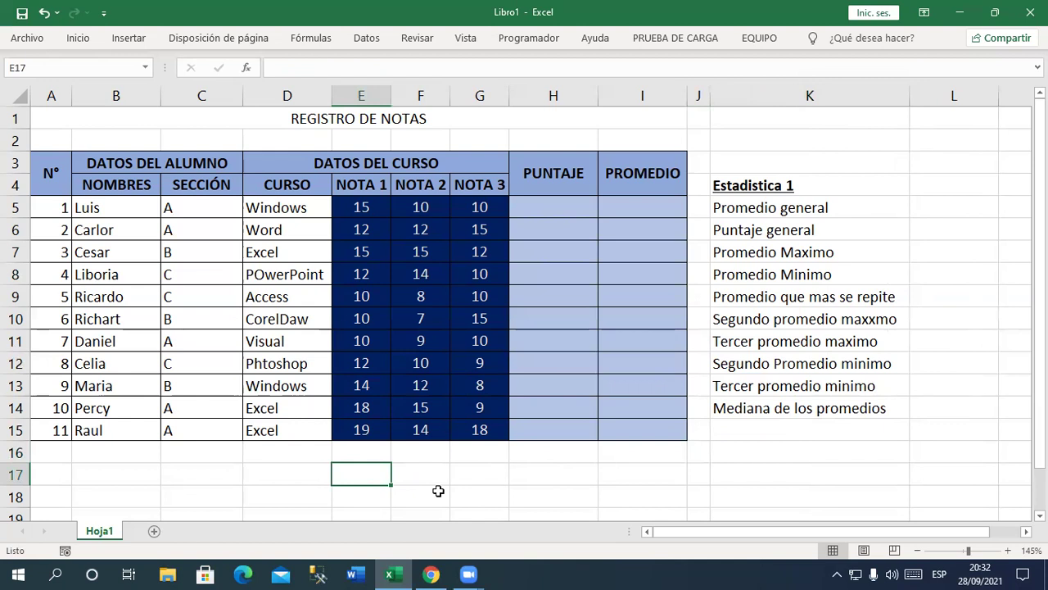
pyautogui.click(107, 477)
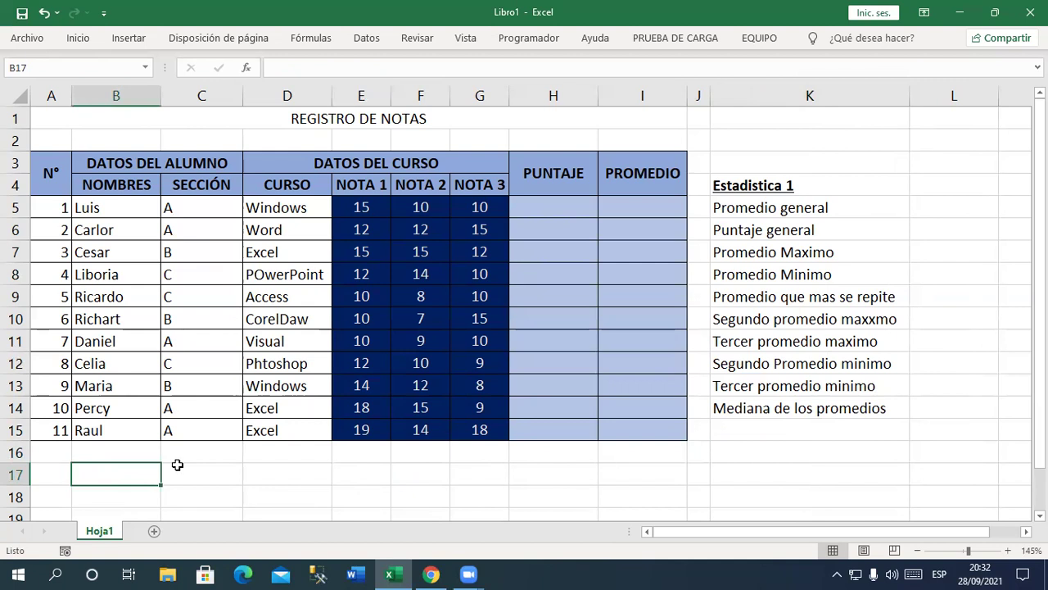
pyautogui.click(553, 169)
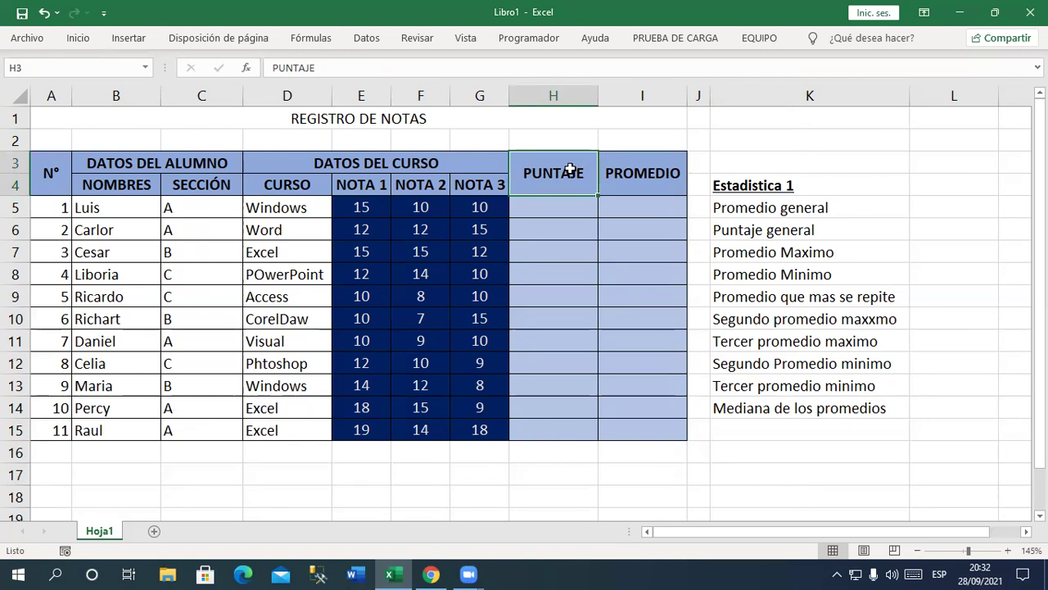
# Step: Add the comment 'Suma de las tres notas' to the PUNTAJE header in H3 and shorten its box
pyautogui.rightClick(576, 169)
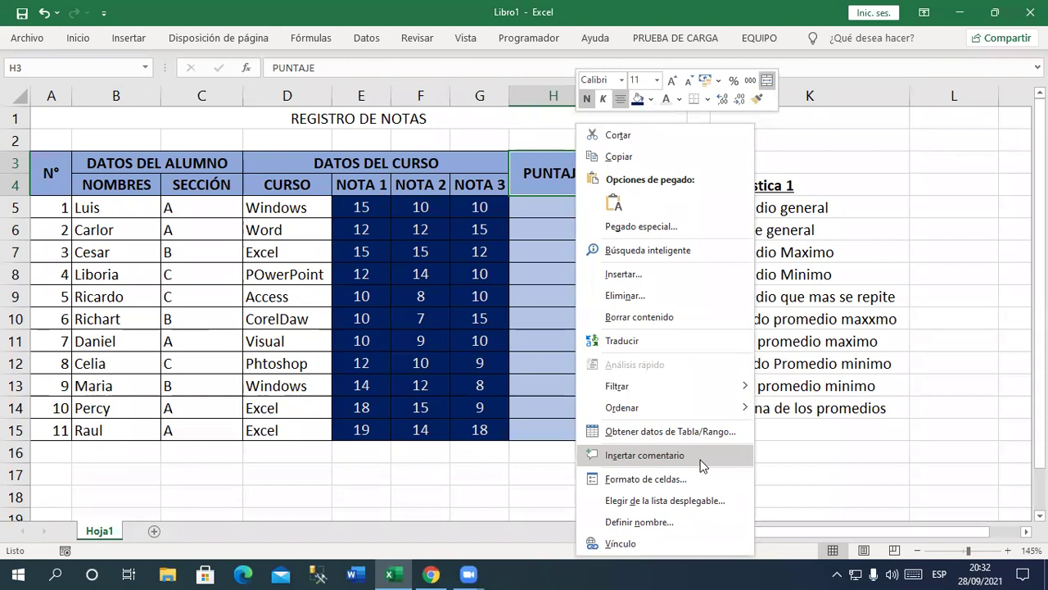
pyautogui.click(702, 465)
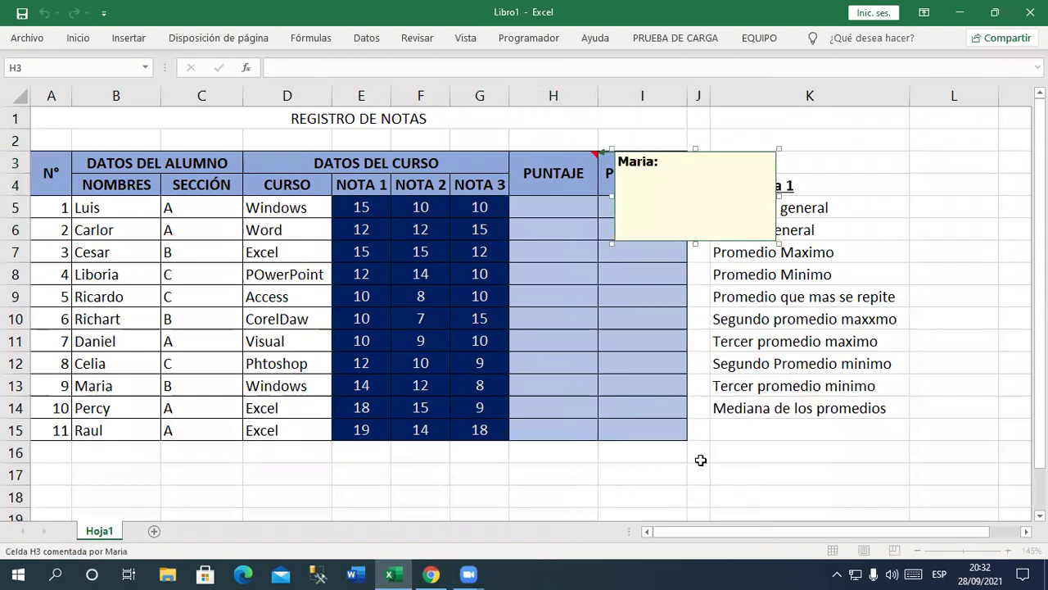
pyautogui.write('Suma de las tres notas')
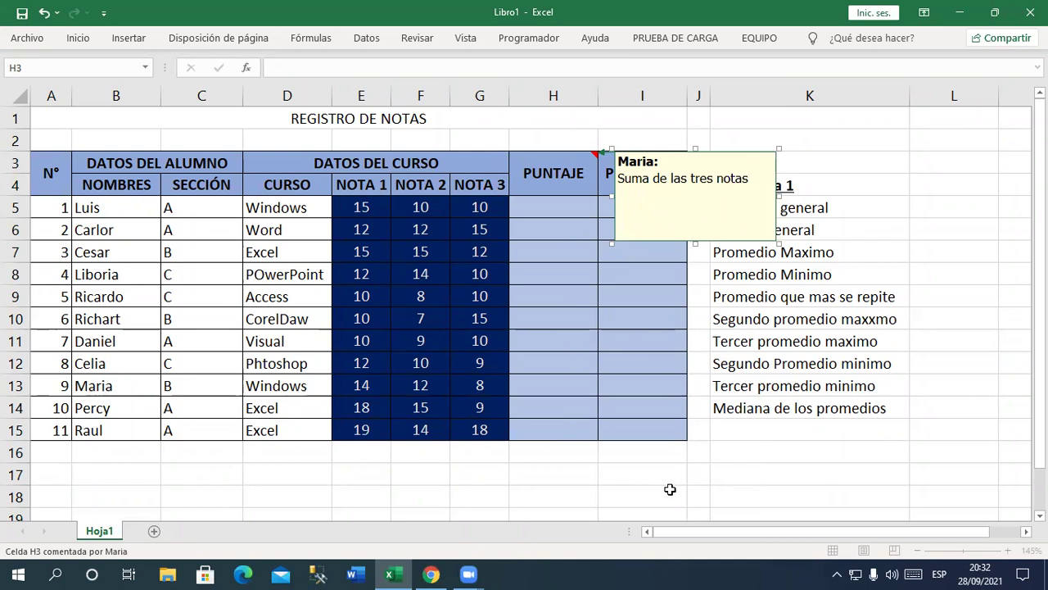
pyautogui.moveTo(693, 243); pyautogui.dragTo(703, 207)
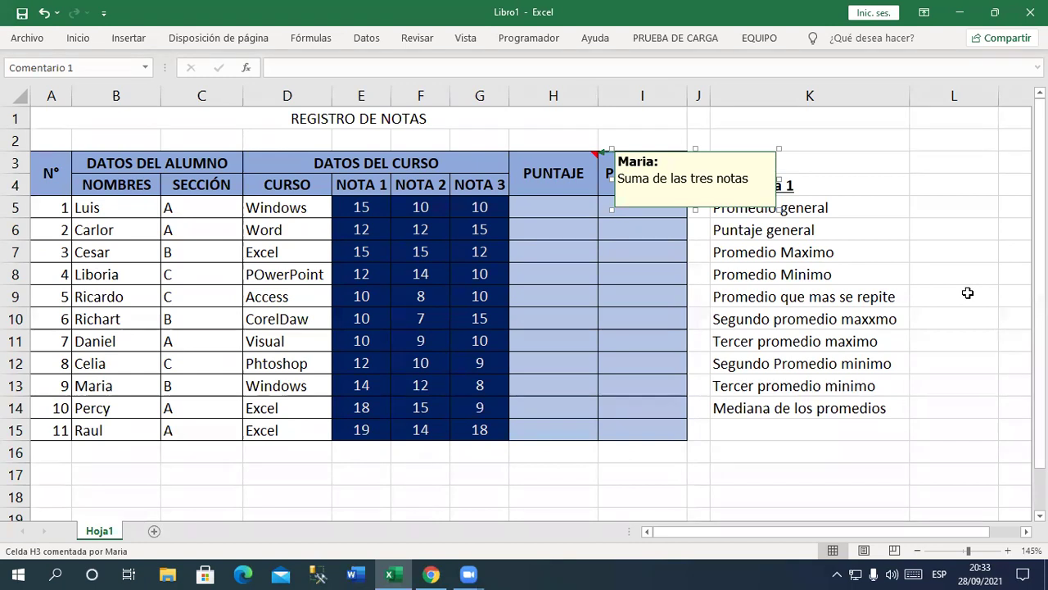
pyautogui.click(615, 271)
pyautogui.click(543, 170)
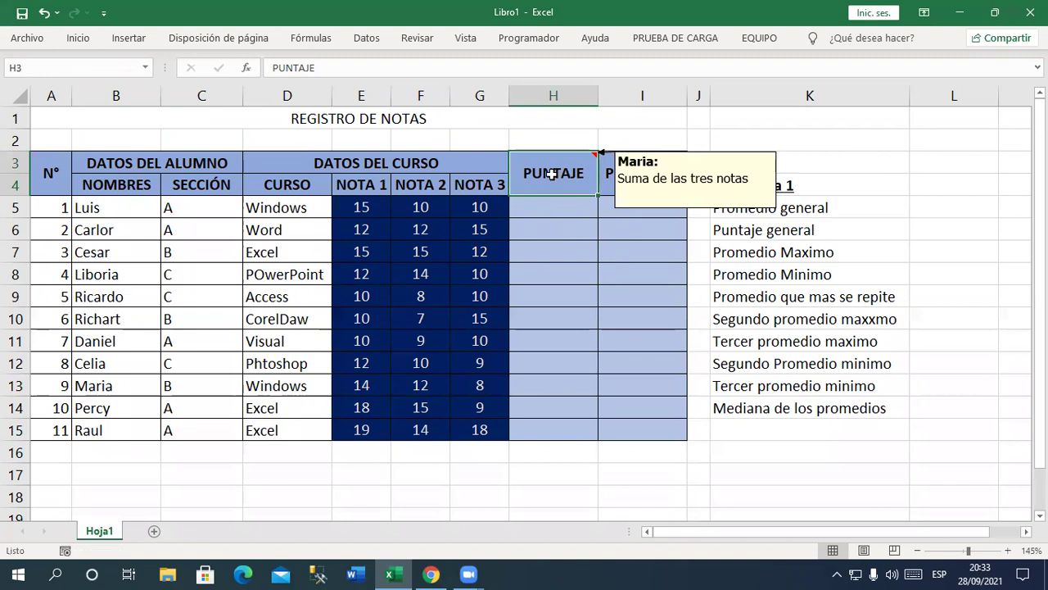
# Step: Replace the author name in H3's comment with the title 'Puntaje:'
pyautogui.rightClick(554, 174)
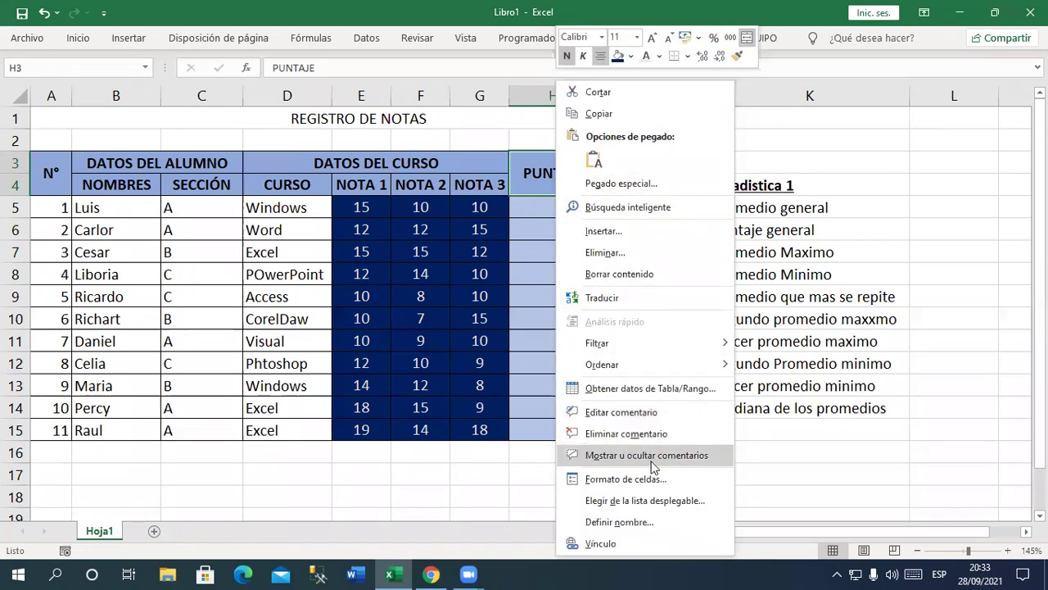
pyautogui.click(524, 178)
pyautogui.rightClick(583, 172)
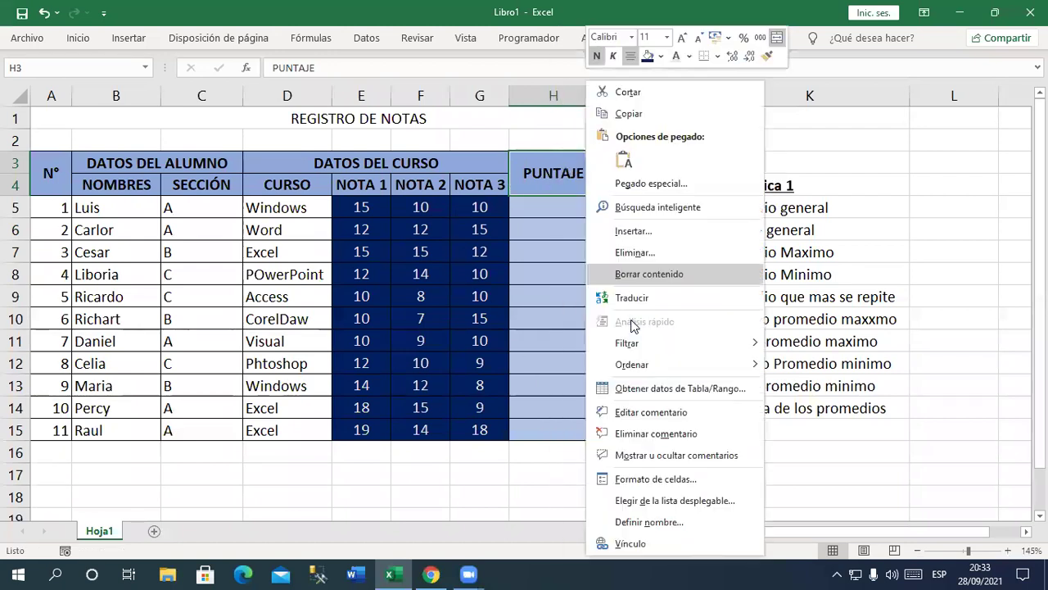
pyautogui.click(675, 409)
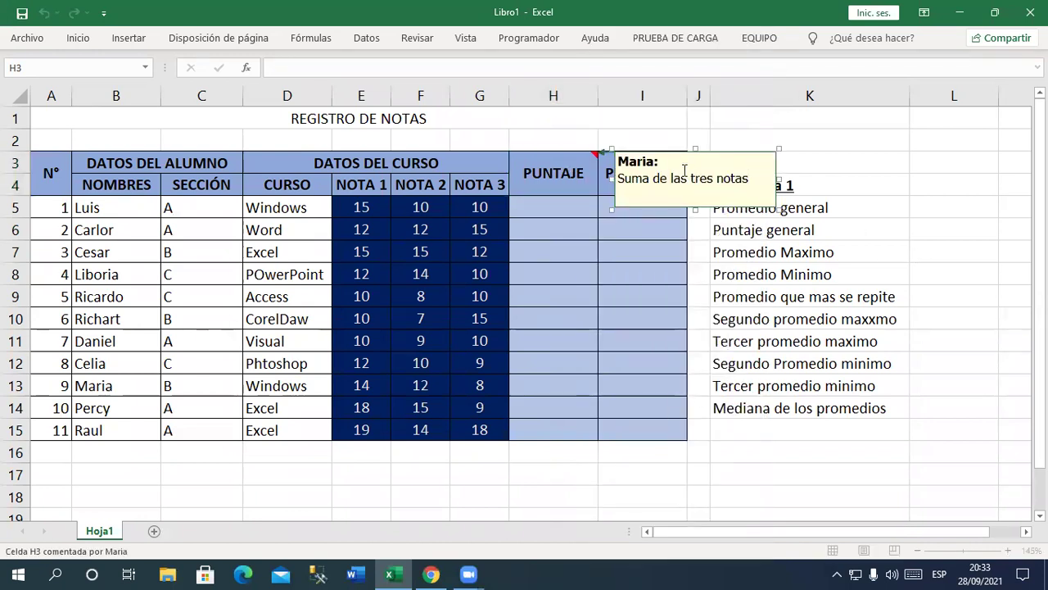
pyautogui.doubleClick(623, 160)
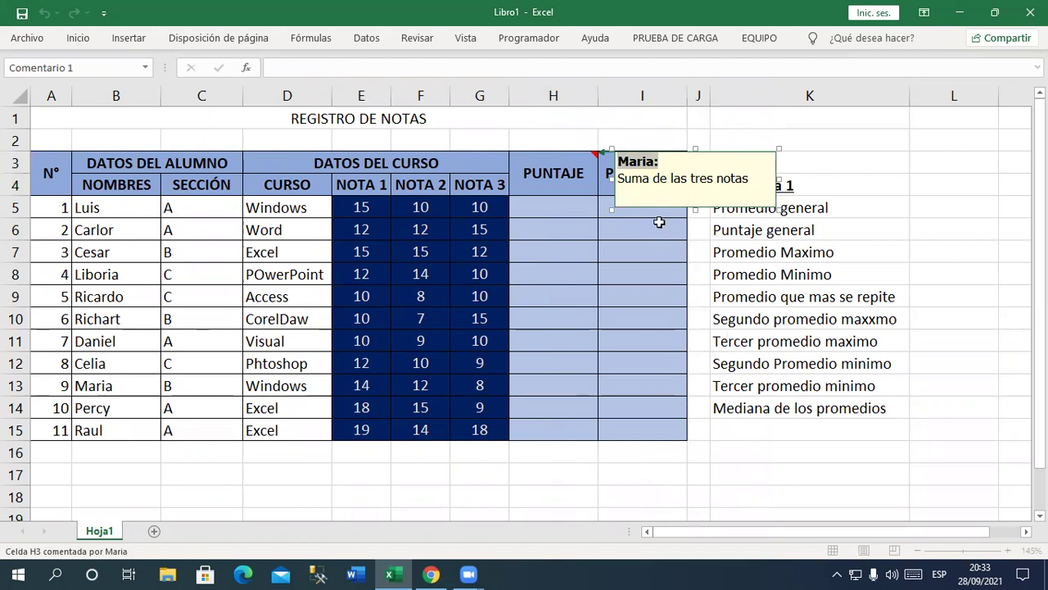
pyautogui.write('Puntaje:')
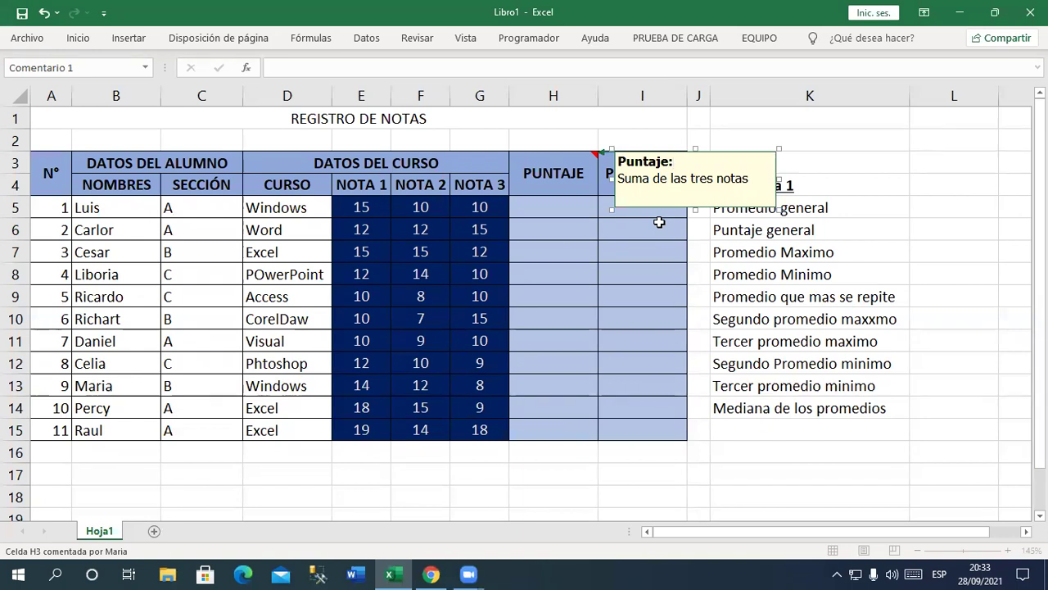
pyautogui.click(660, 222)
pyautogui.click(631, 167)
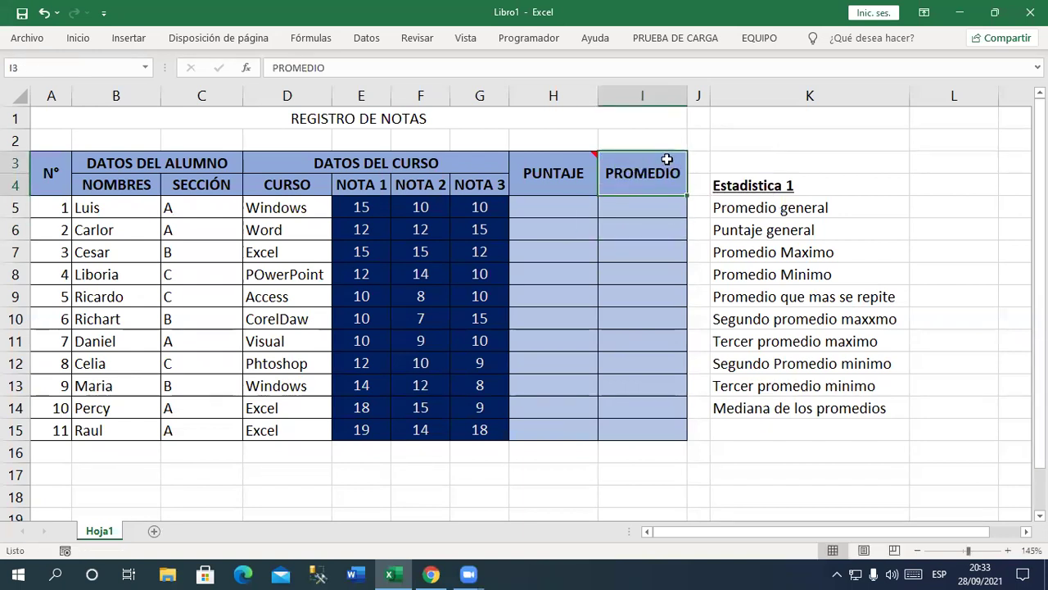
# Step: Add the comment 'Sacar el promedio de las tres notas' to the PROMEDIO header in I3
pyautogui.rightClick(637, 170)
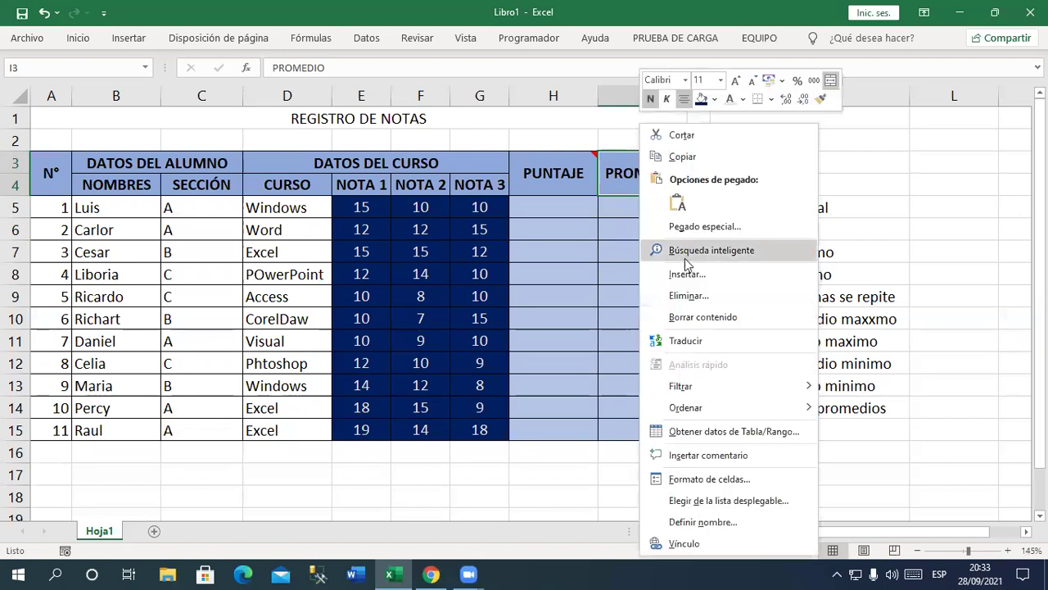
pyautogui.click(724, 462)
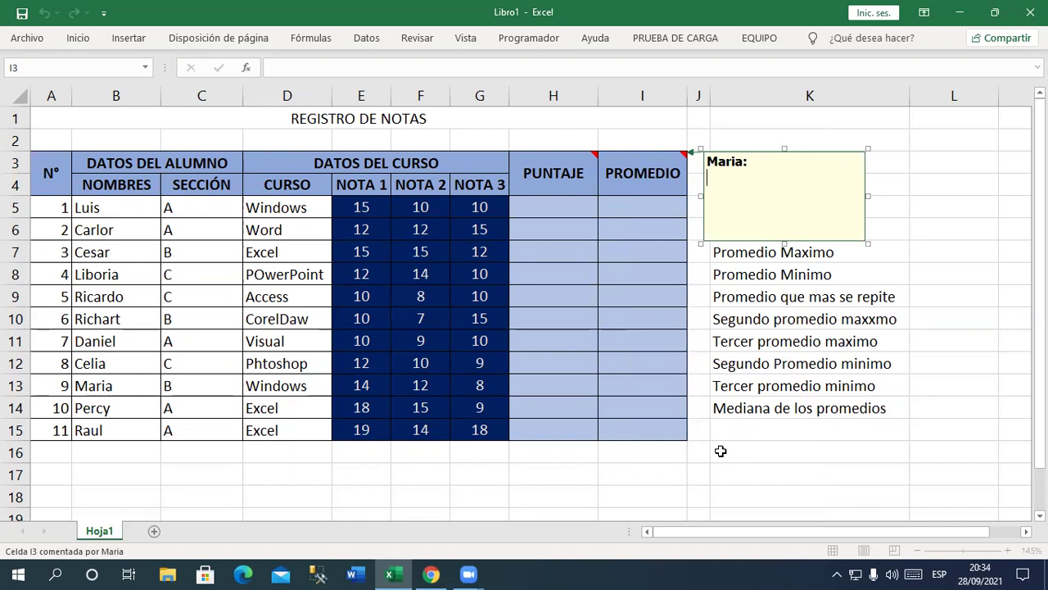
pyautogui.write('Sacar ')
pyautogui.write('pro')
pyautogui.press('BackSpace')
pyautogui.press('BackSpace')
pyautogui.press('BackSpace')
pyautogui.write('el promedio de las tres notas')
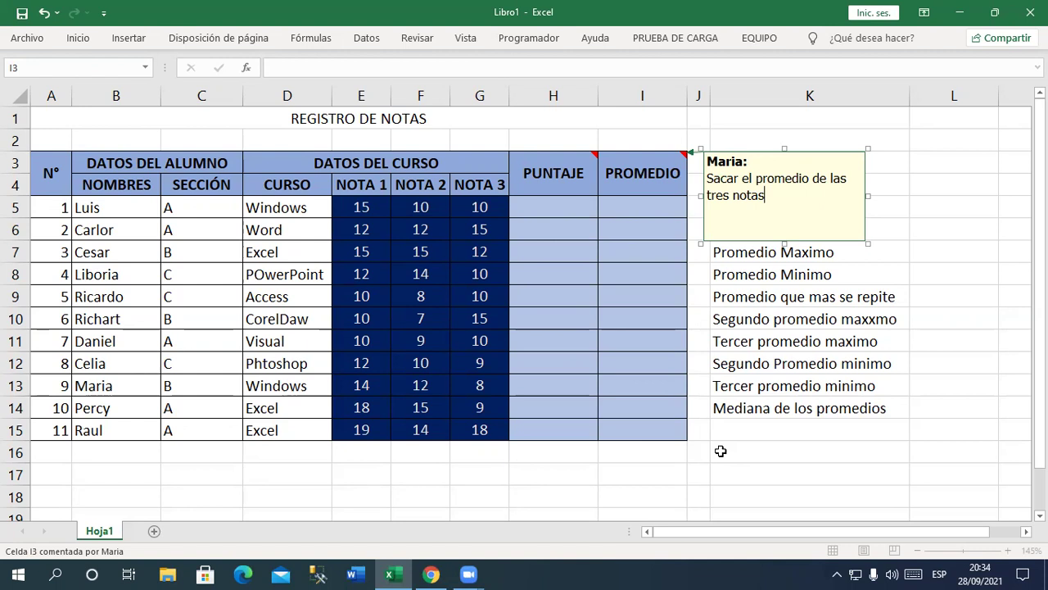
pyautogui.click(426, 573)
# Step: Scroll the WhatsApp class chat and view a shared spreadsheet screenshot full size
pyautogui.scroll(2, 800, 386)
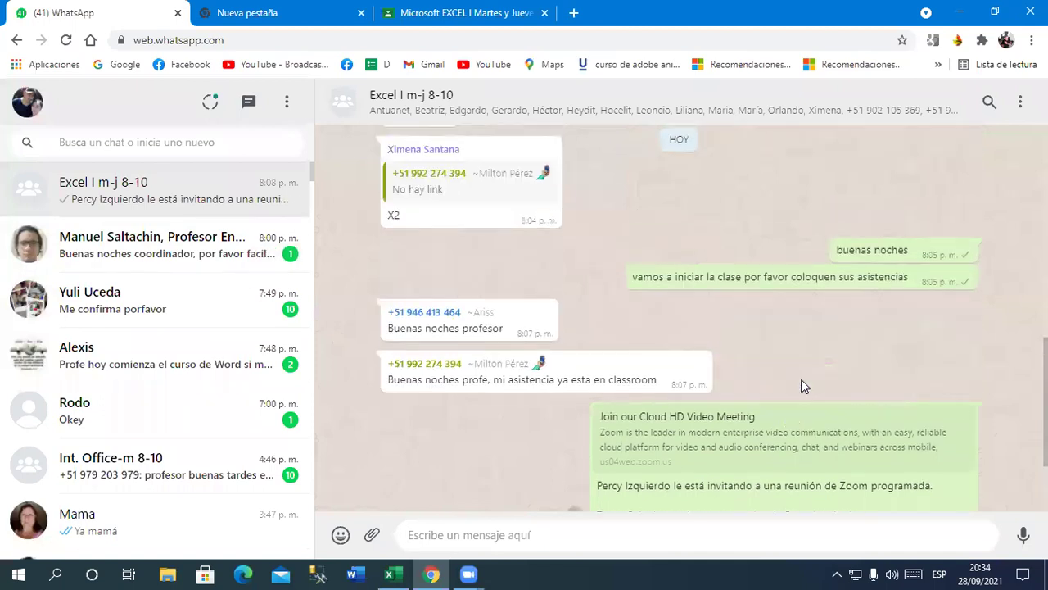
pyautogui.scroll(3, 826, 394)
pyautogui.scroll(5, 827, 397)
pyautogui.scroll(3, 829, 400)
pyautogui.scroll(-3, 829, 399)
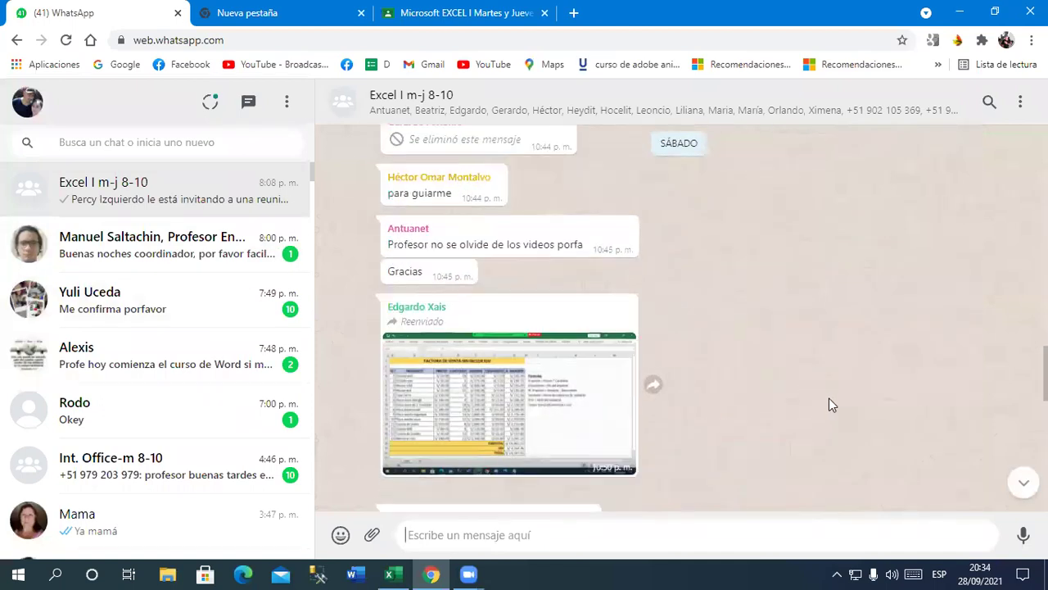
pyautogui.click(563, 400)
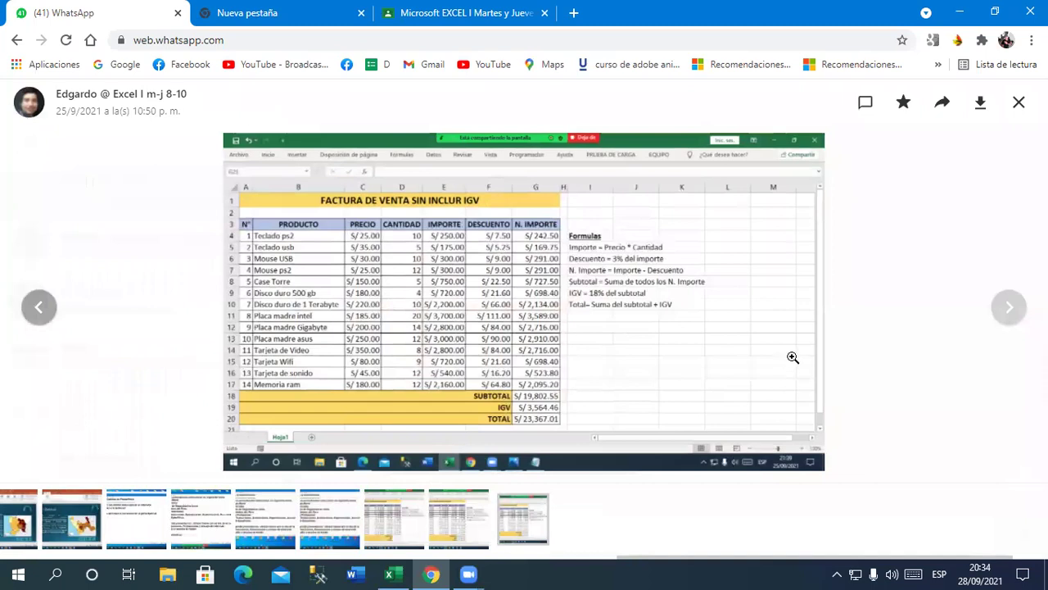
pyautogui.press('Escape')
# Step: Find and enlarge an earlier shared spreadsheet image, then minimize Chrome
pyautogui.scroll(-10, 801, 358)
pyautogui.scroll(-5, 801, 356)
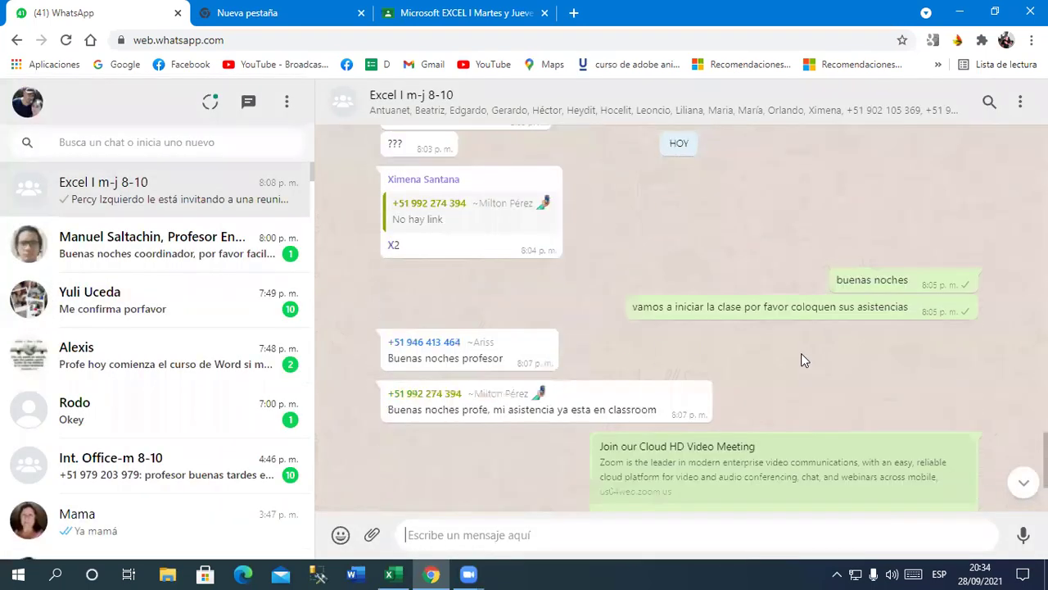
pyautogui.scroll(-3, 801, 355)
pyautogui.scroll(-2, 804, 355)
pyautogui.scroll(5, 819, 352)
pyautogui.scroll(5, 836, 352)
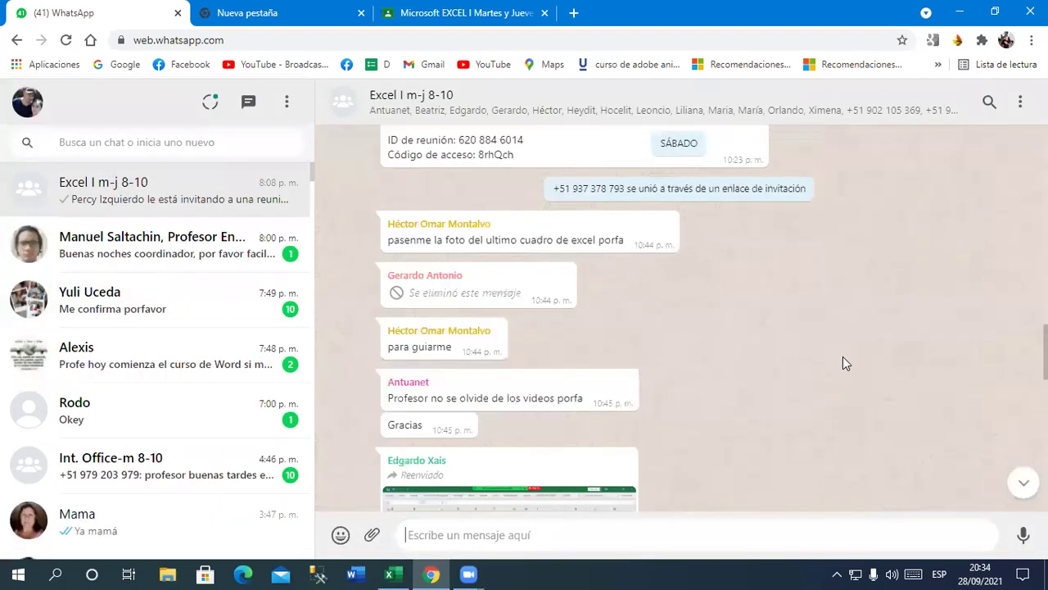
pyautogui.scroll(3, 843, 361)
pyautogui.scroll(-3, 843, 393)
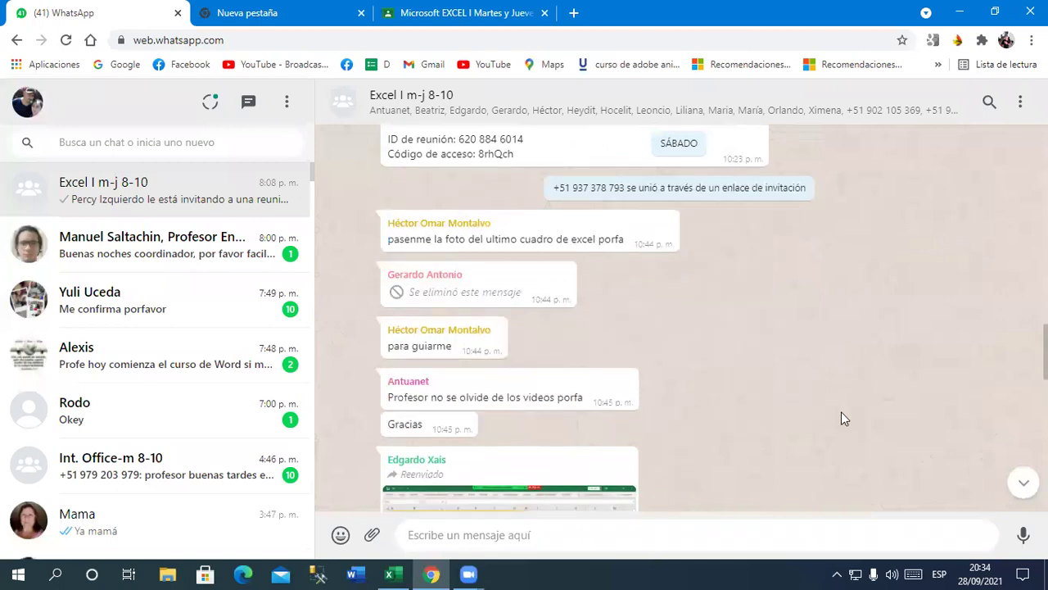
pyautogui.scroll(-5, 868, 416)
pyautogui.scroll(6, 901, 384)
pyautogui.scroll(2, 916, 373)
pyautogui.scroll(3, 920, 385)
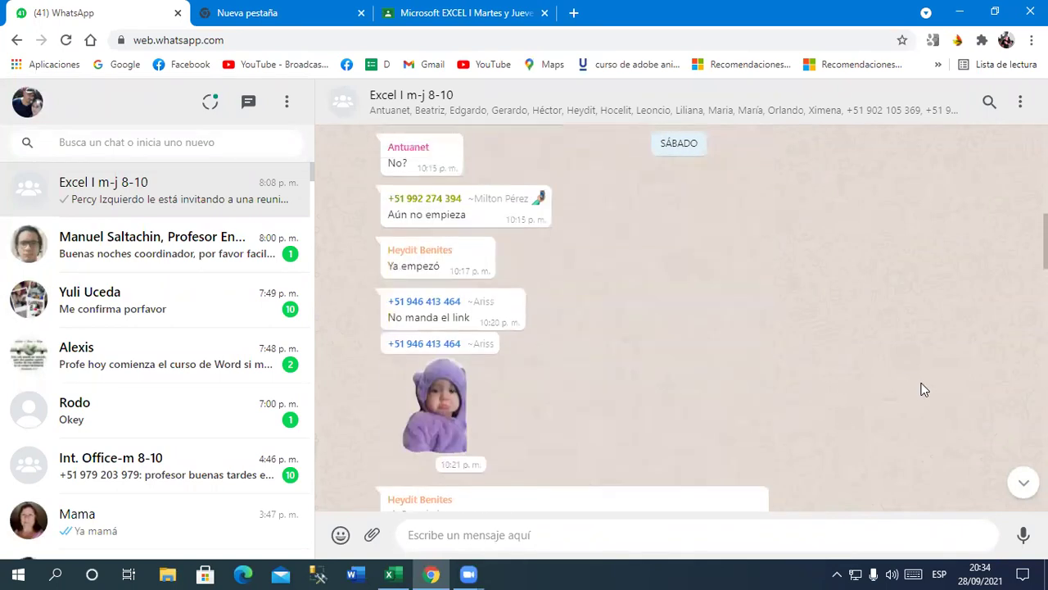
pyautogui.scroll(3, 921, 387)
pyautogui.scroll(1, 927, 387)
pyautogui.click(927, 378)
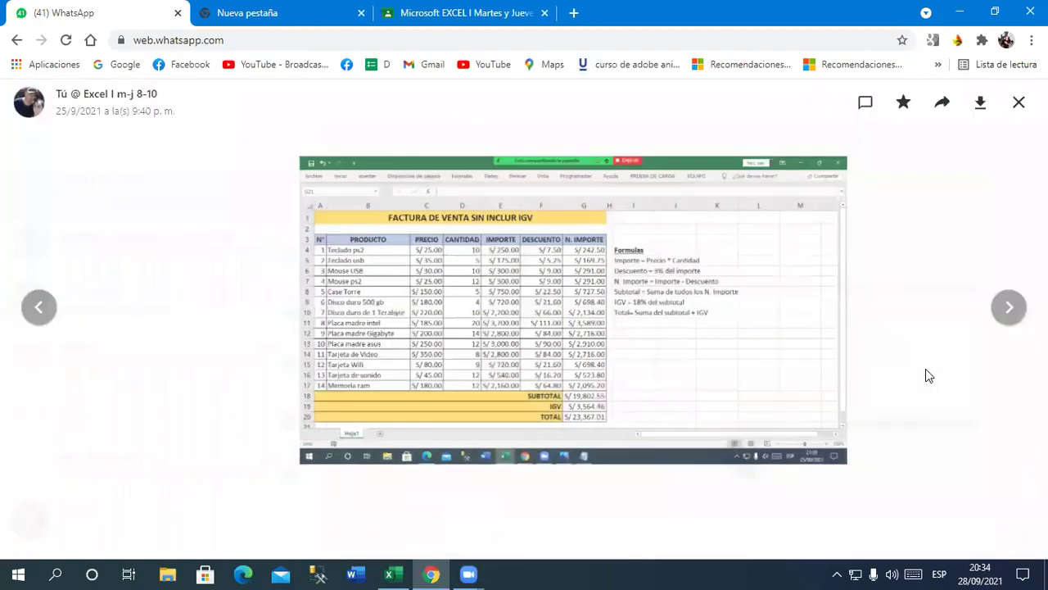
pyautogui.click(959, 12)
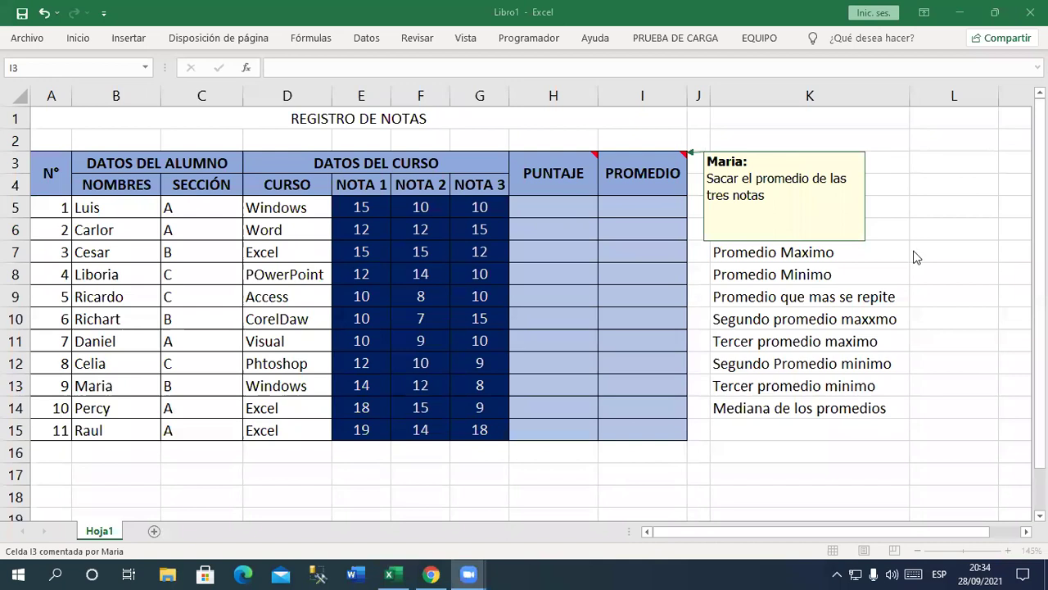
pyautogui.click(966, 295)
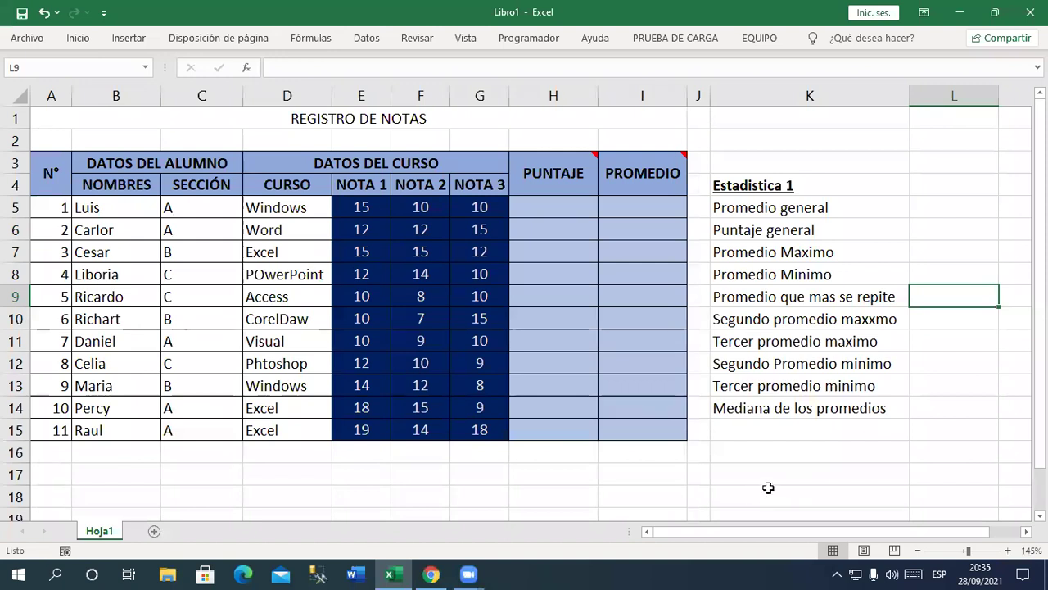
pyautogui.click(757, 455)
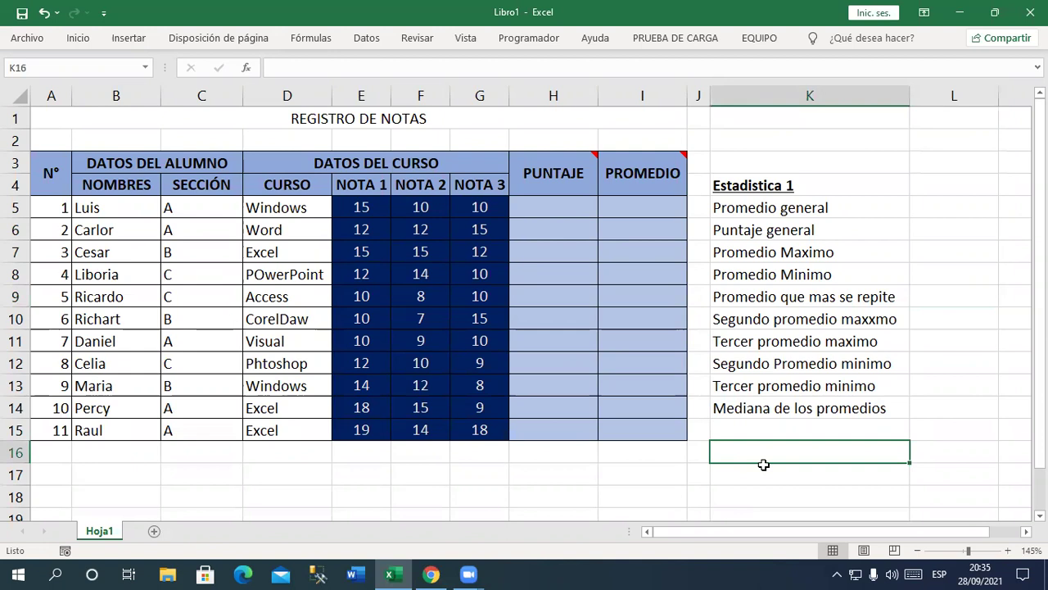
pyautogui.click(619, 190)
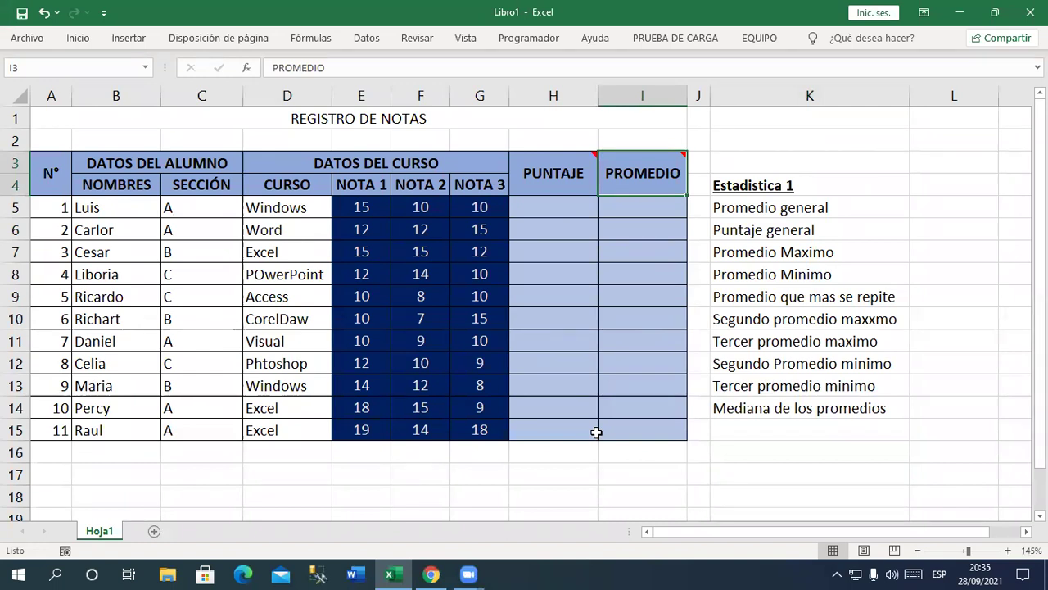
pyautogui.click(834, 452)
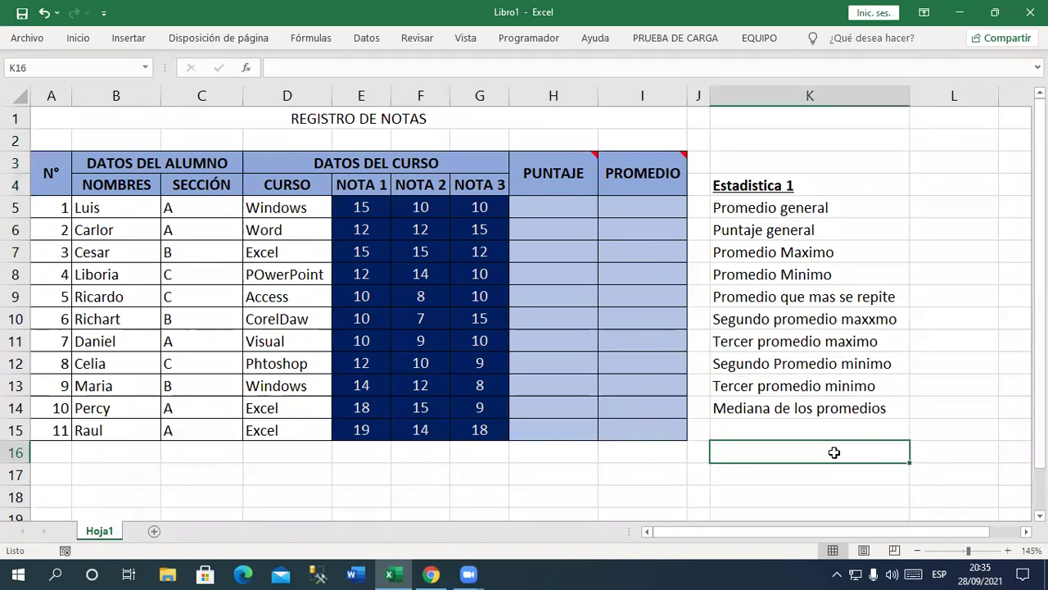
pyautogui.click(641, 175)
pyautogui.click(536, 172)
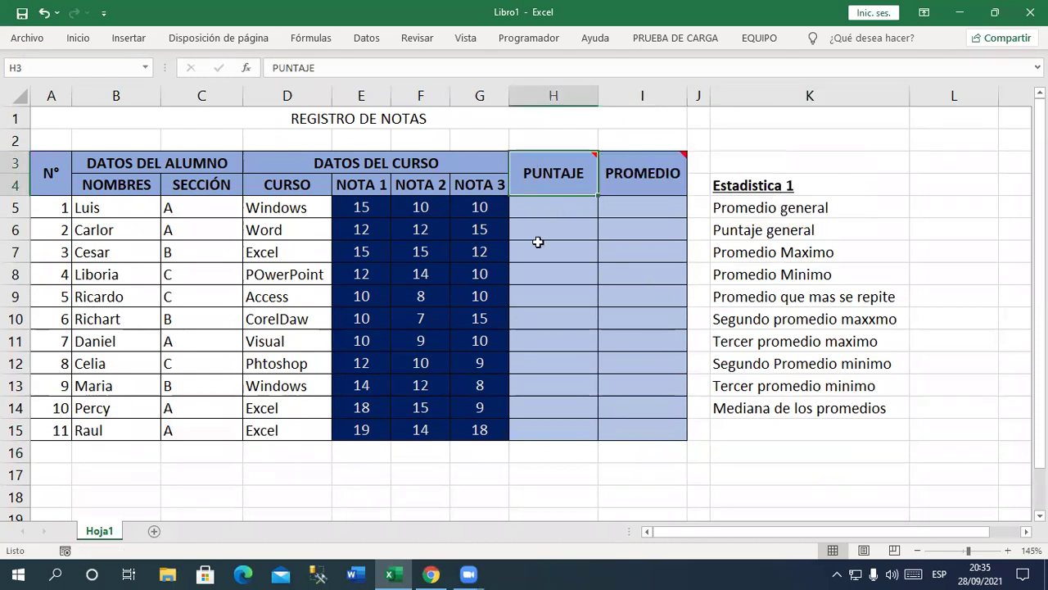
pyautogui.moveTo(634, 172)
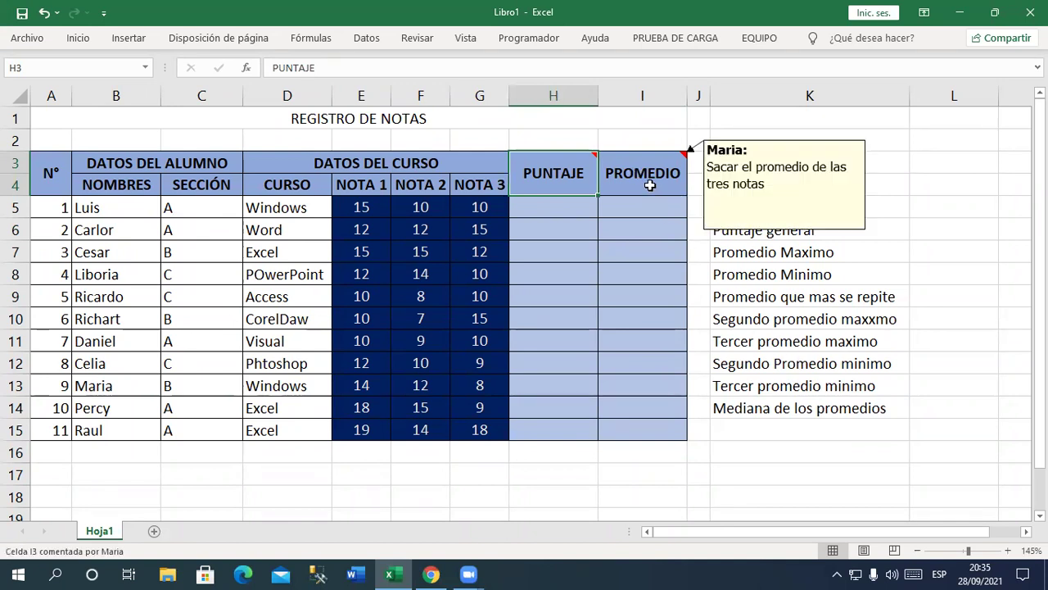
pyautogui.moveTo(579, 181)
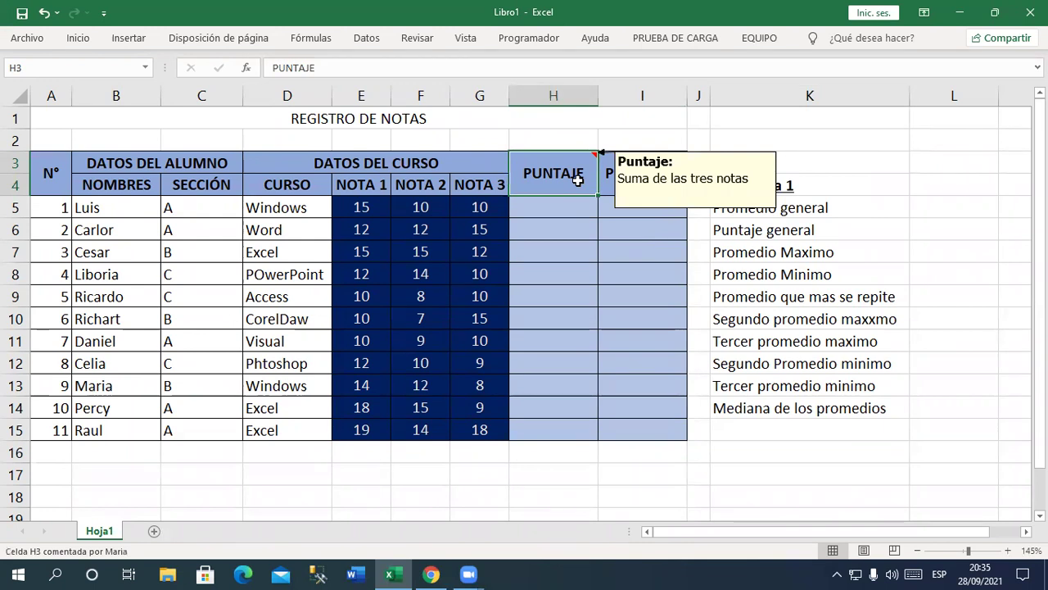
pyautogui.moveTo(660, 176)
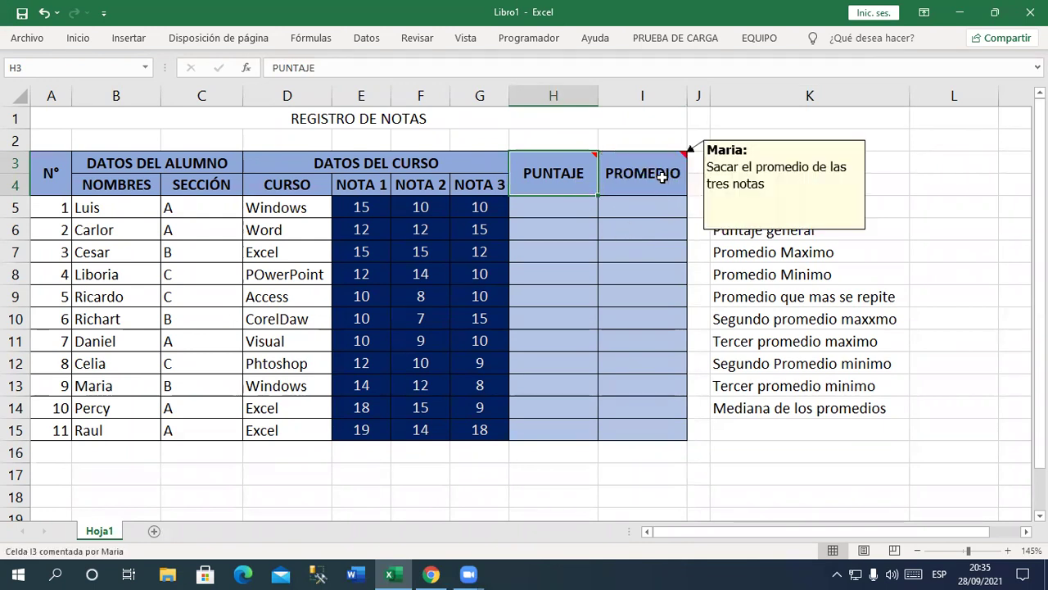
# Step: Insert 'redondeado' before 'de' in the PROMEDIO comment on I3
pyautogui.rightClick(676, 174)
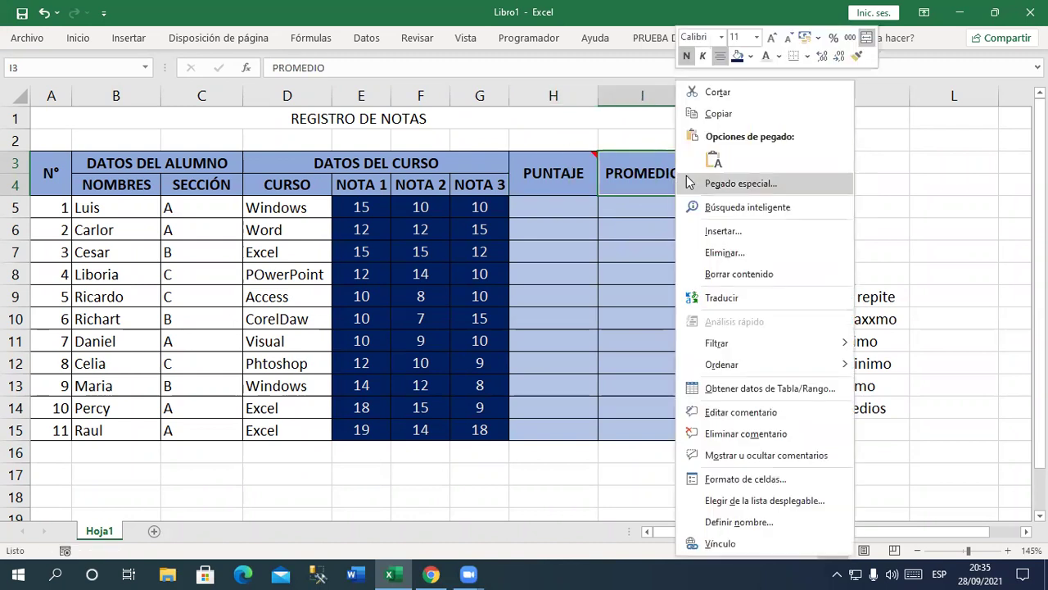
pyautogui.click(766, 412)
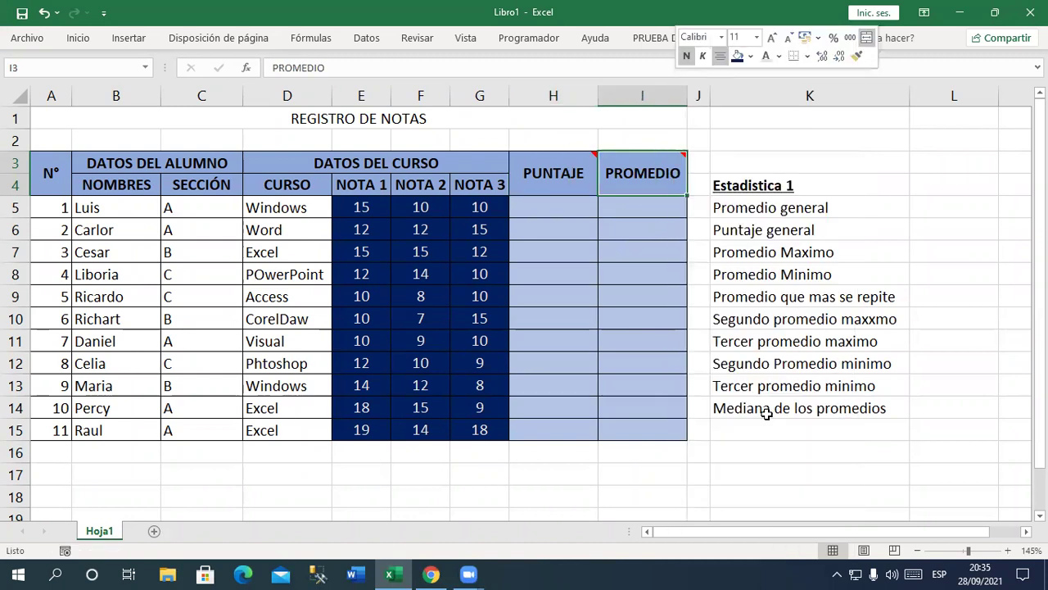
pyautogui.write('redo')
pyautogui.press('BackSpace')
pyautogui.press('BackSpace')
pyautogui.press('BackSpace')
pyautogui.press('BackSpace')
pyautogui.click(812, 178)
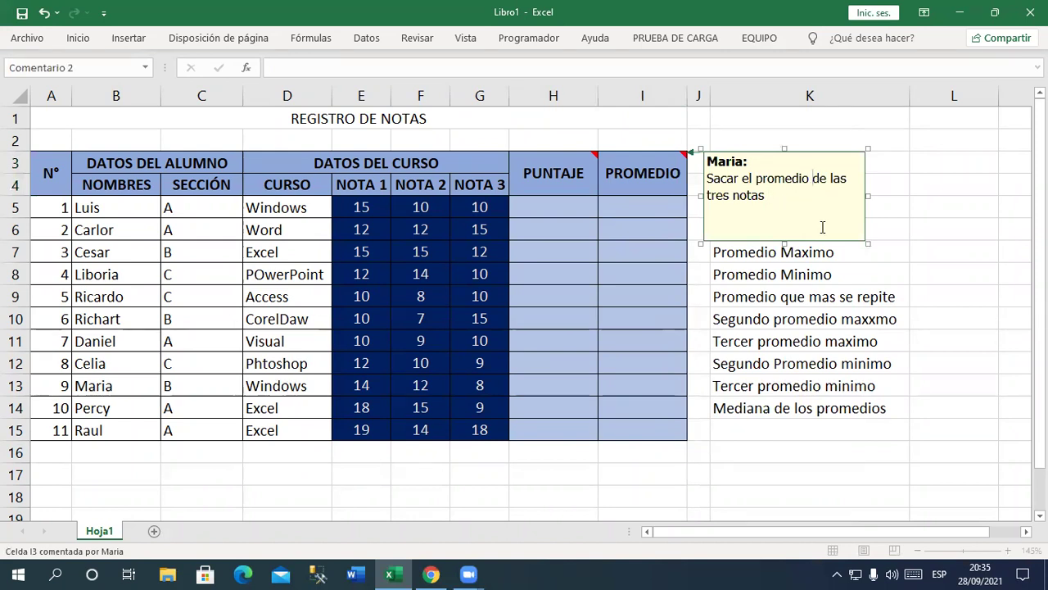
pyautogui.write('redondeado')
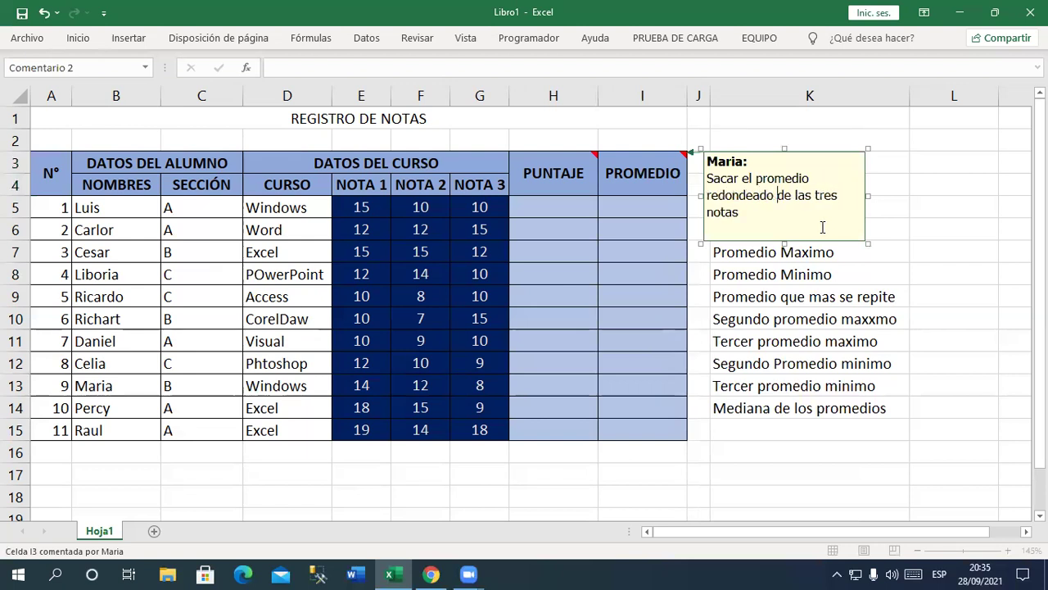
pyautogui.click(847, 480)
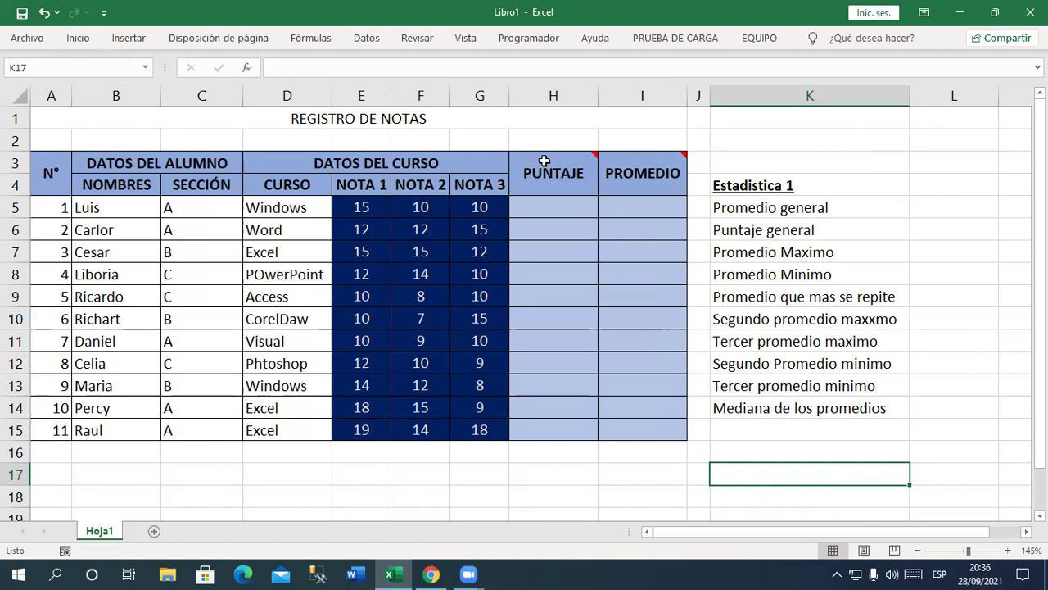
pyautogui.moveTo(546, 166)
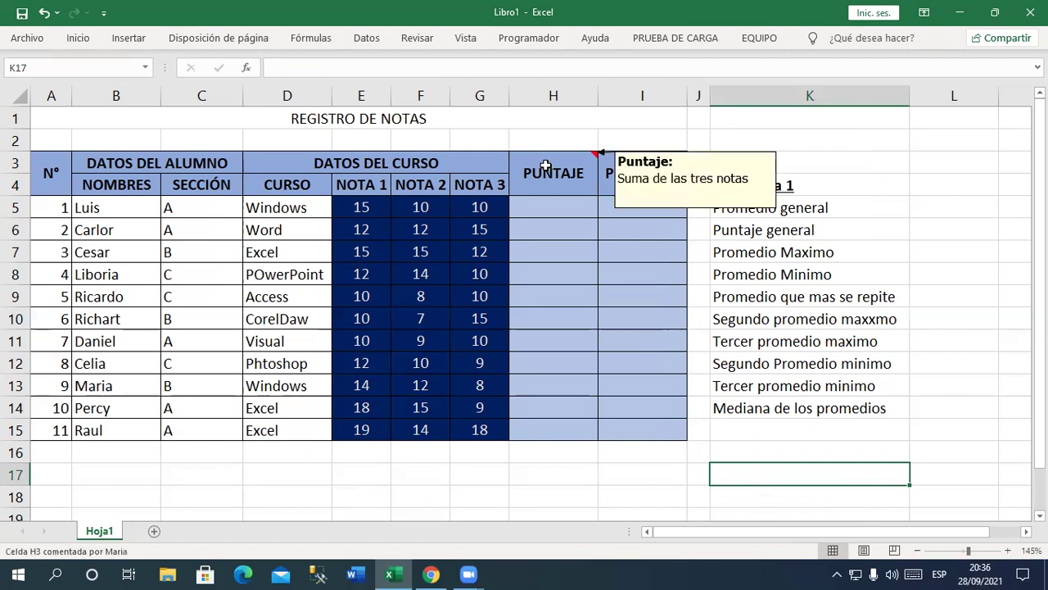
pyautogui.click(543, 199)
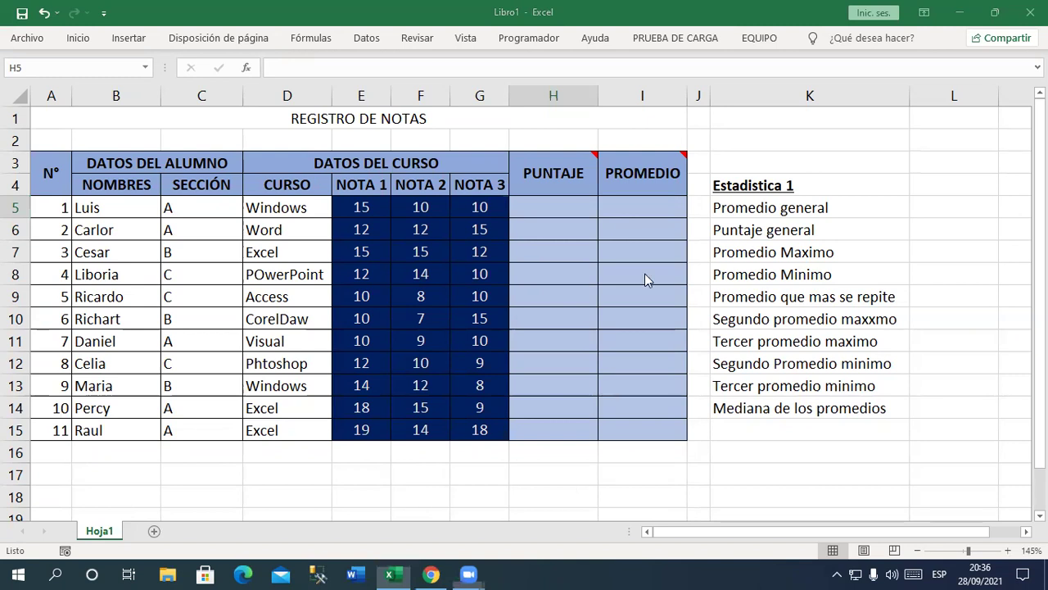
# Step: Enter =SUMA(E5:G5) in H5, giving the first student's total of 35
pyautogui.click(588, 207)
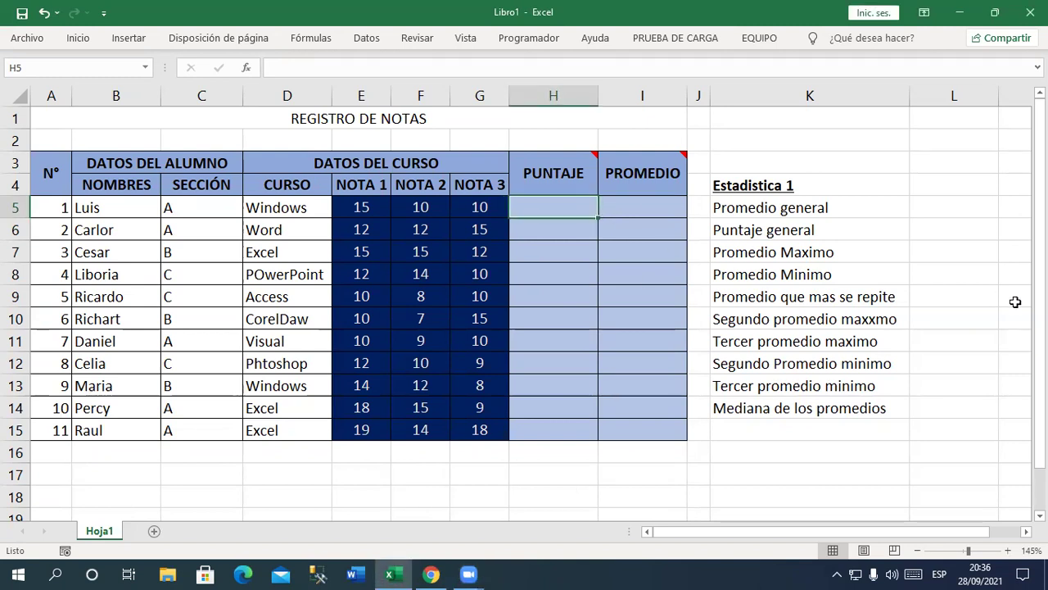
pyautogui.write('=')
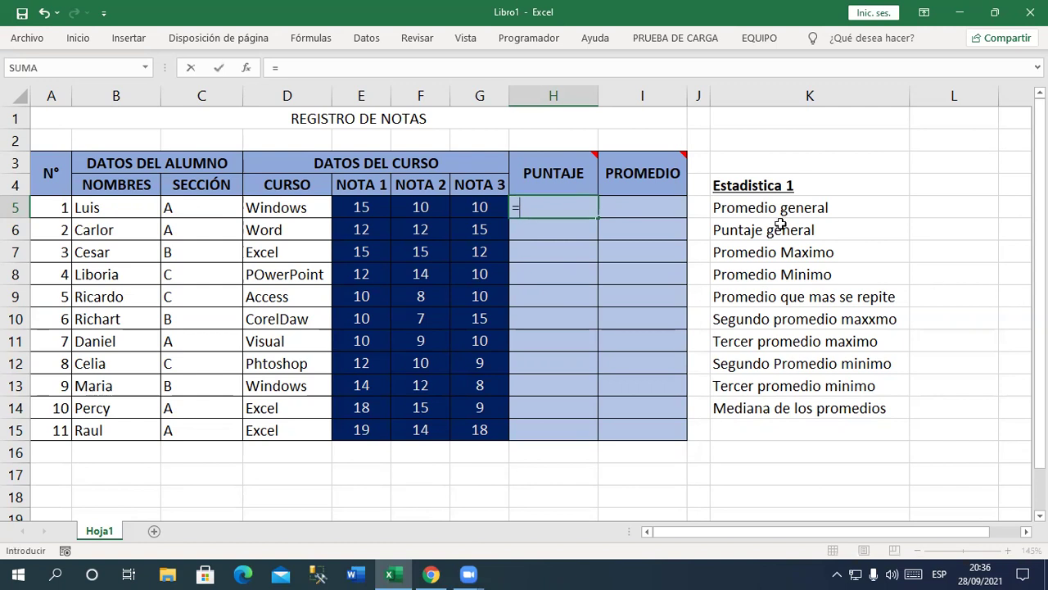
pyautogui.moveTo(550, 164)
pyautogui.write('su')
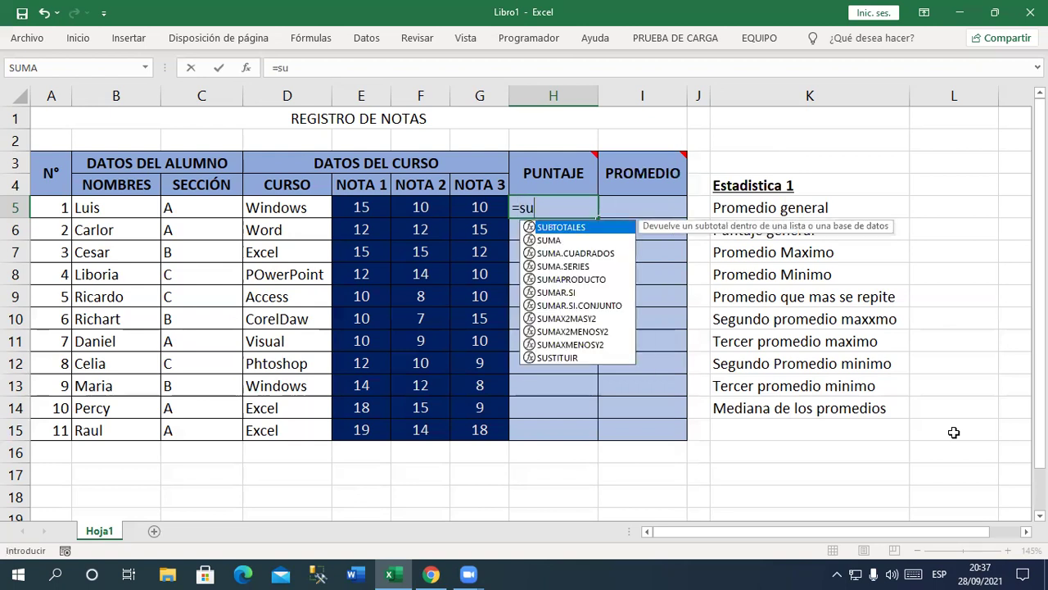
pyautogui.write('ma')
pyautogui.press('Tab')
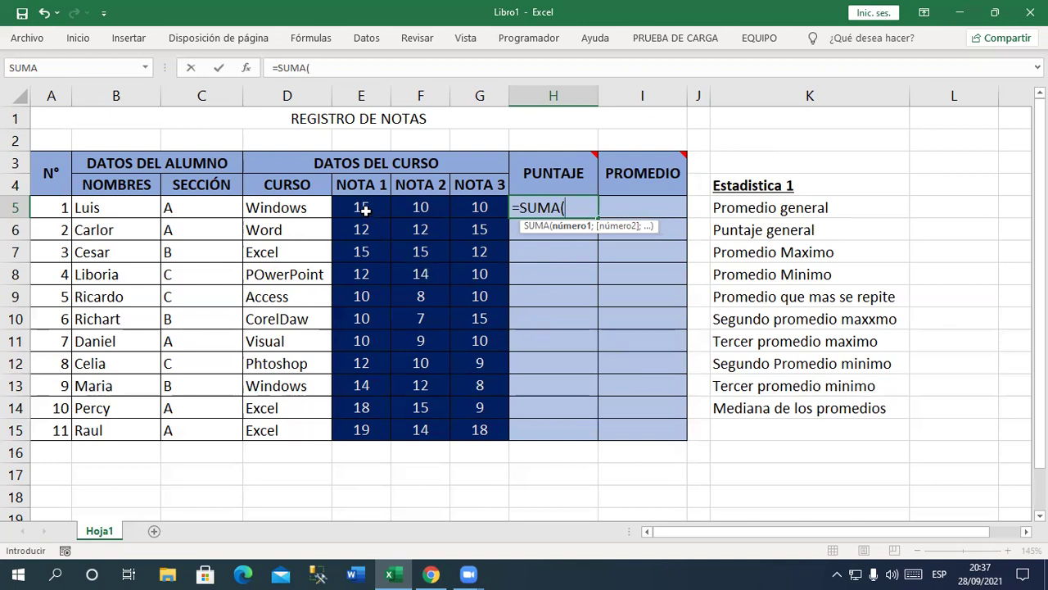
pyautogui.moveTo(356, 207); pyautogui.dragTo(480, 208)
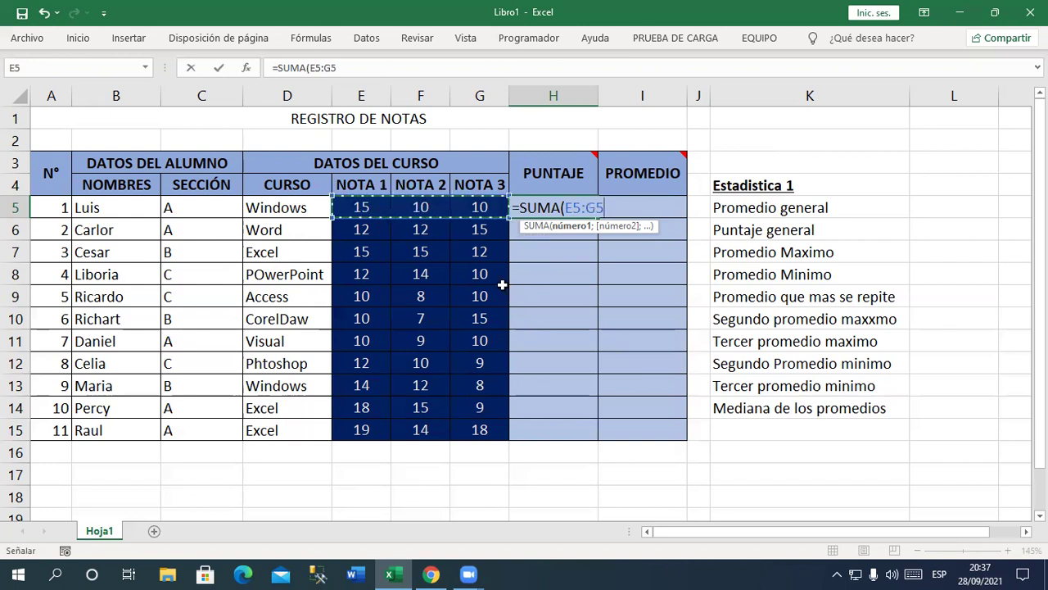
pyautogui.write(')')
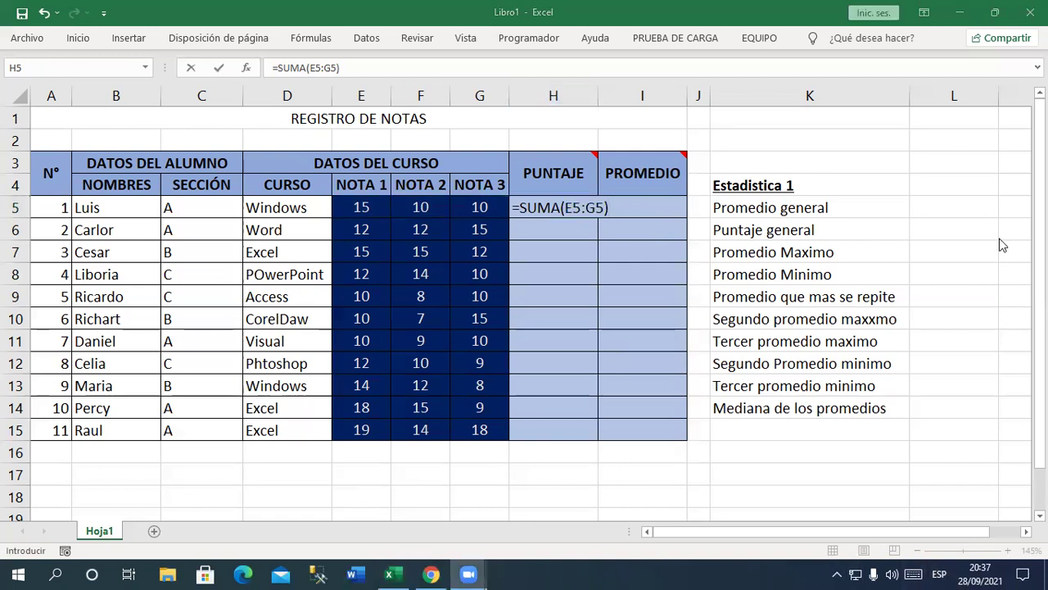
pyautogui.click(602, 208)
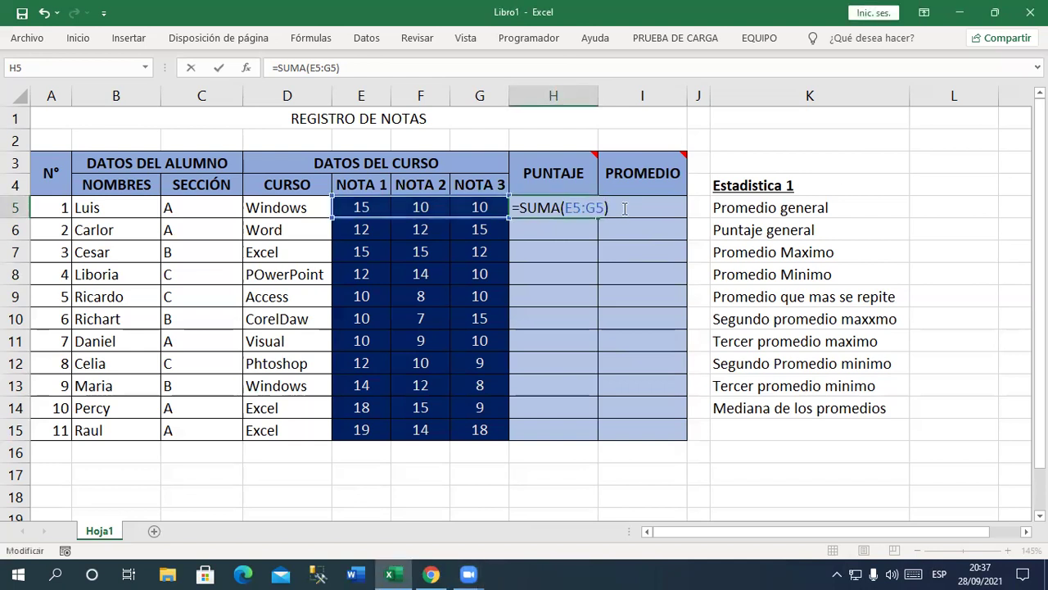
pyautogui.press('Return')
pyautogui.click(581, 205)
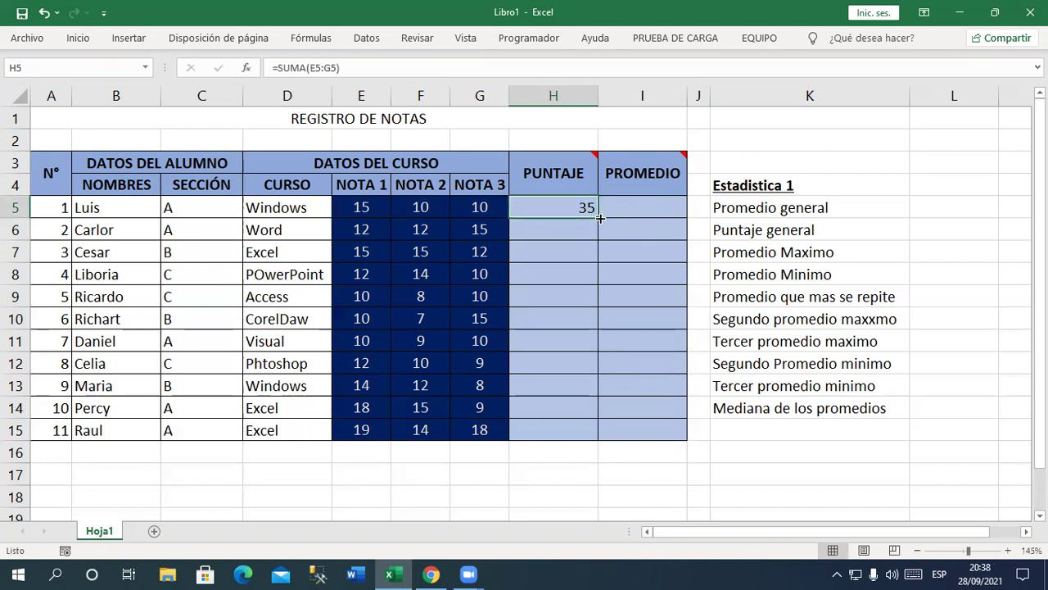
pyautogui.write('=')
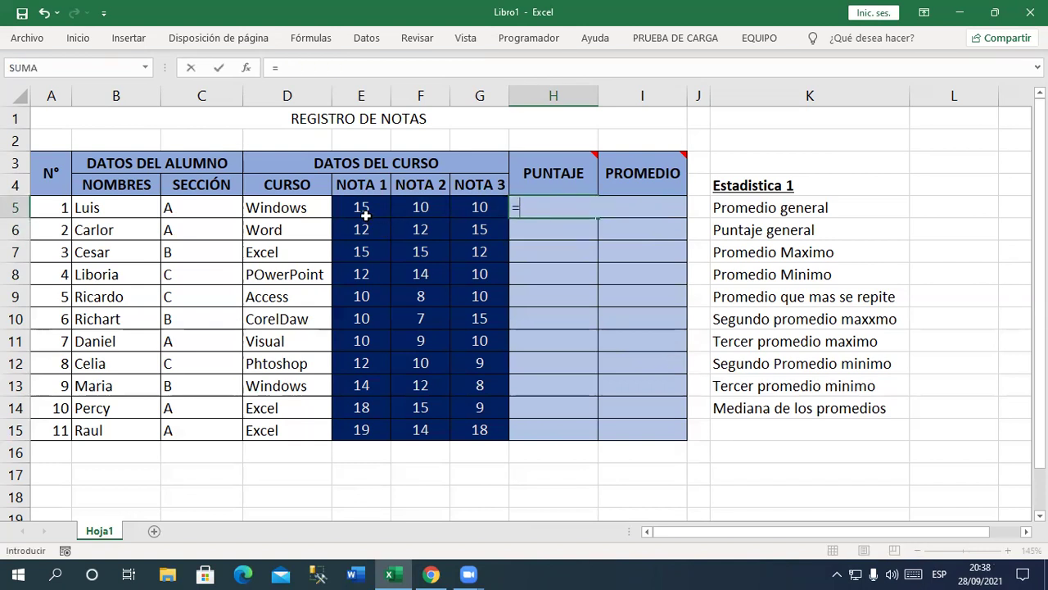
pyautogui.click(363, 209)
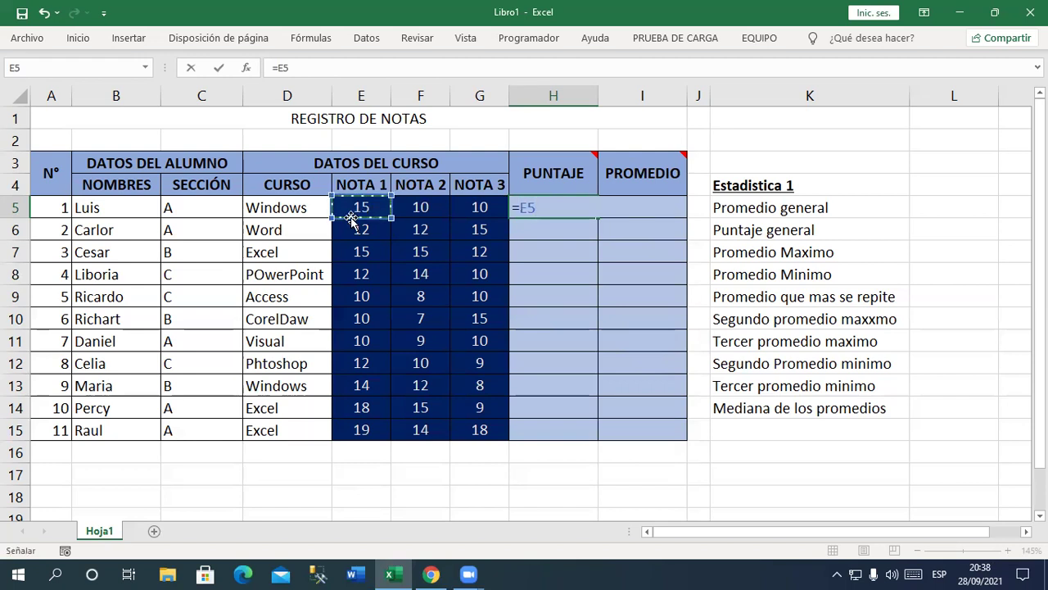
pyautogui.write('+')
pyautogui.click(427, 209)
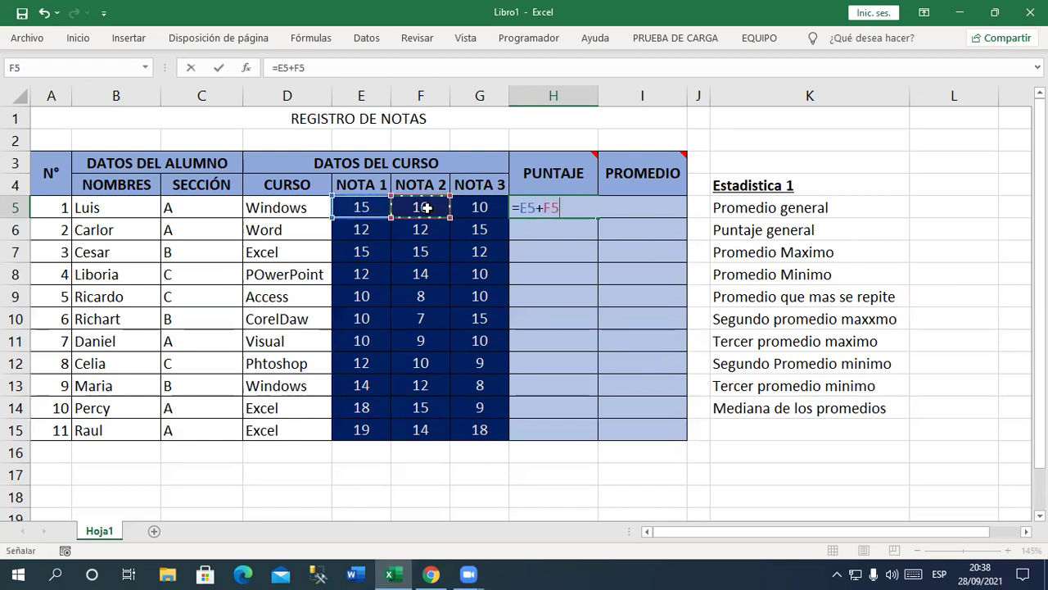
pyautogui.write('+')
pyautogui.click(472, 205)
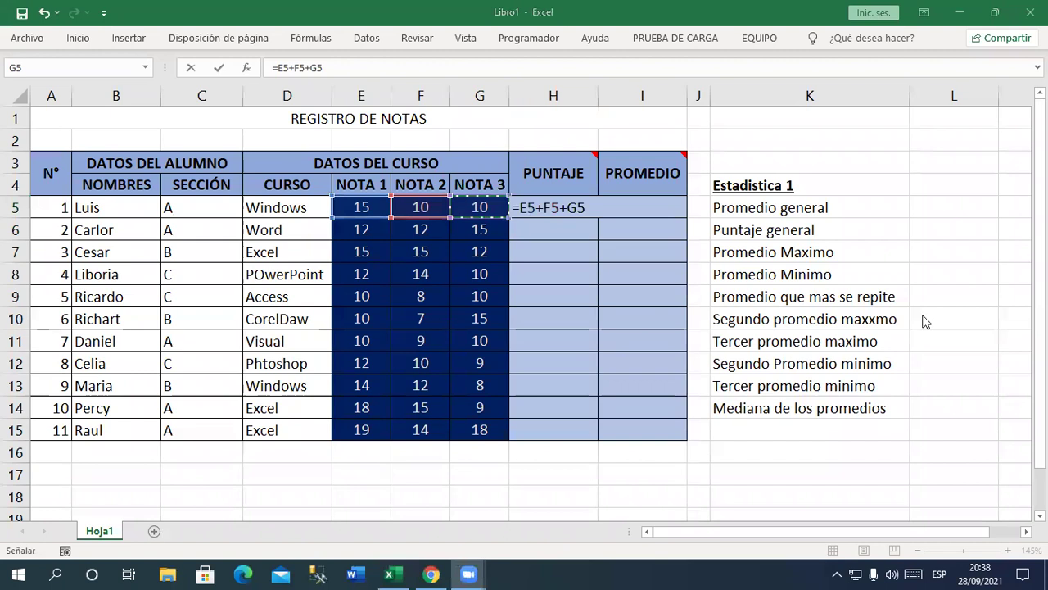
pyautogui.press('Return')
pyautogui.press('Up')
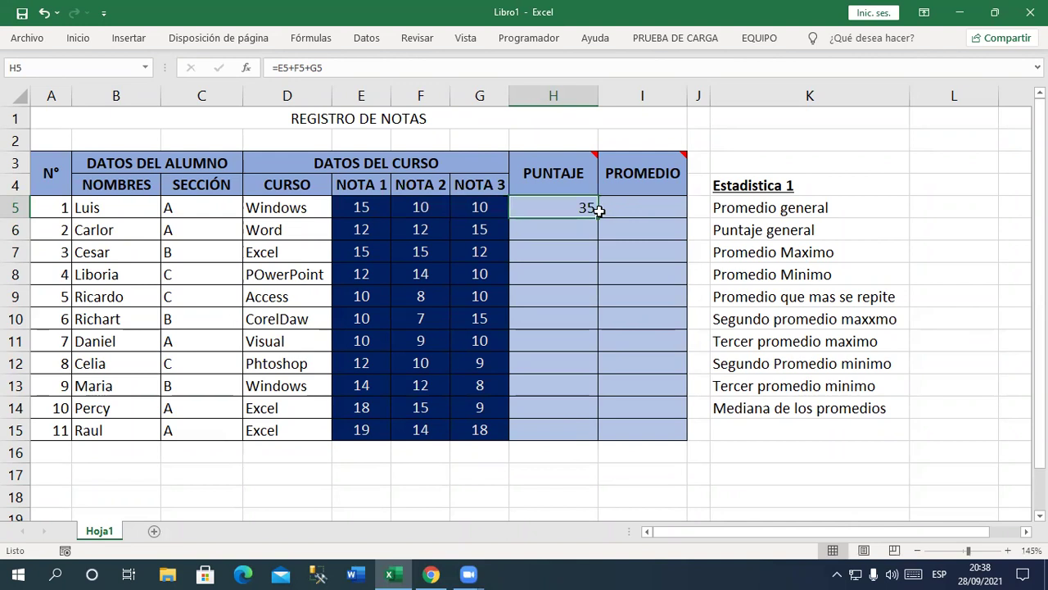
pyautogui.write('=suma')
pyautogui.press('Tab')
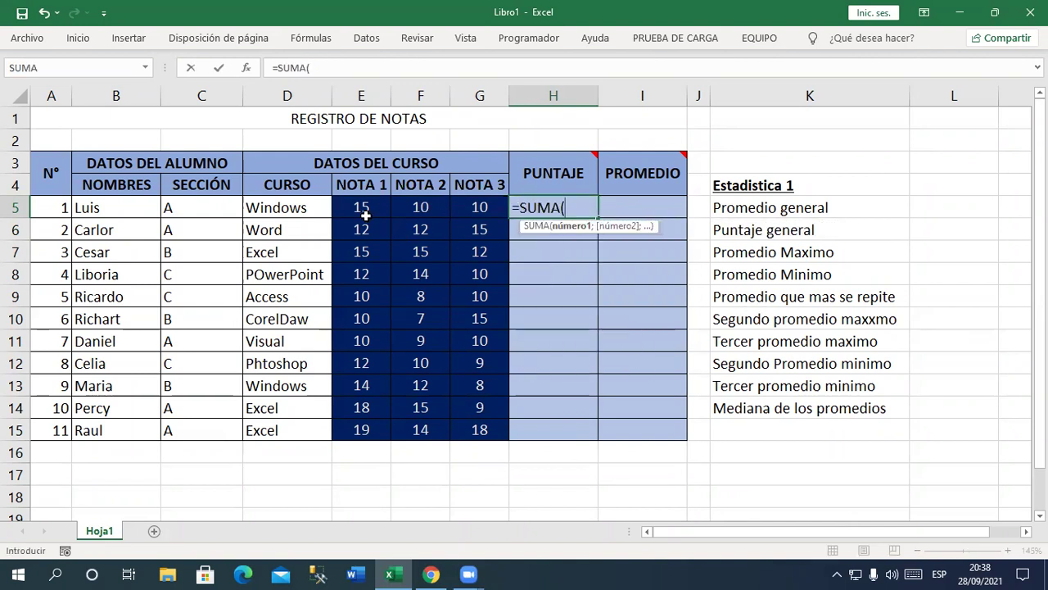
pyautogui.moveTo(363, 211); pyautogui.dragTo(481, 210)
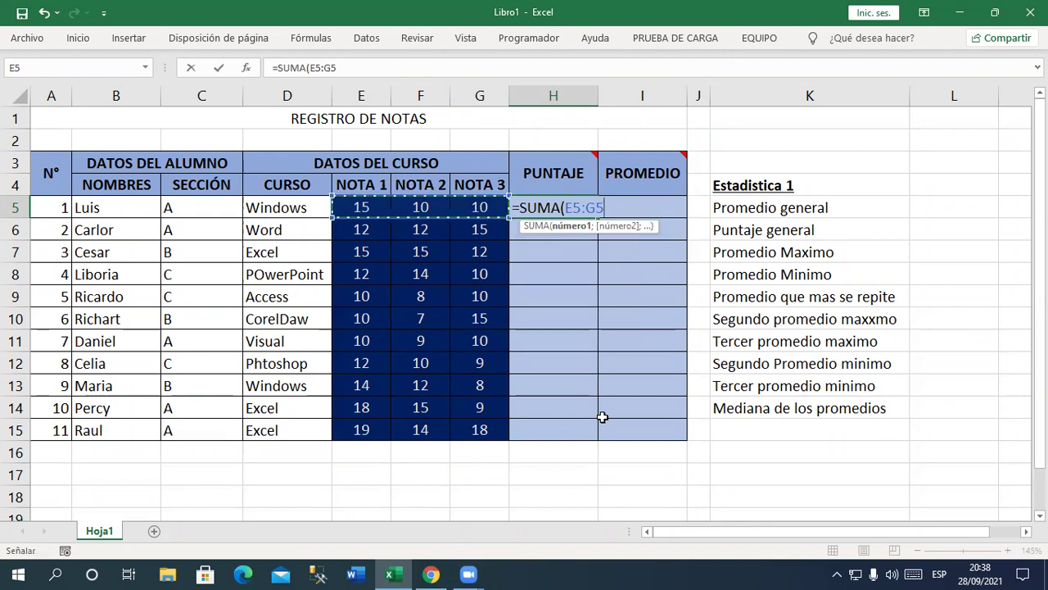
pyautogui.press('Return')
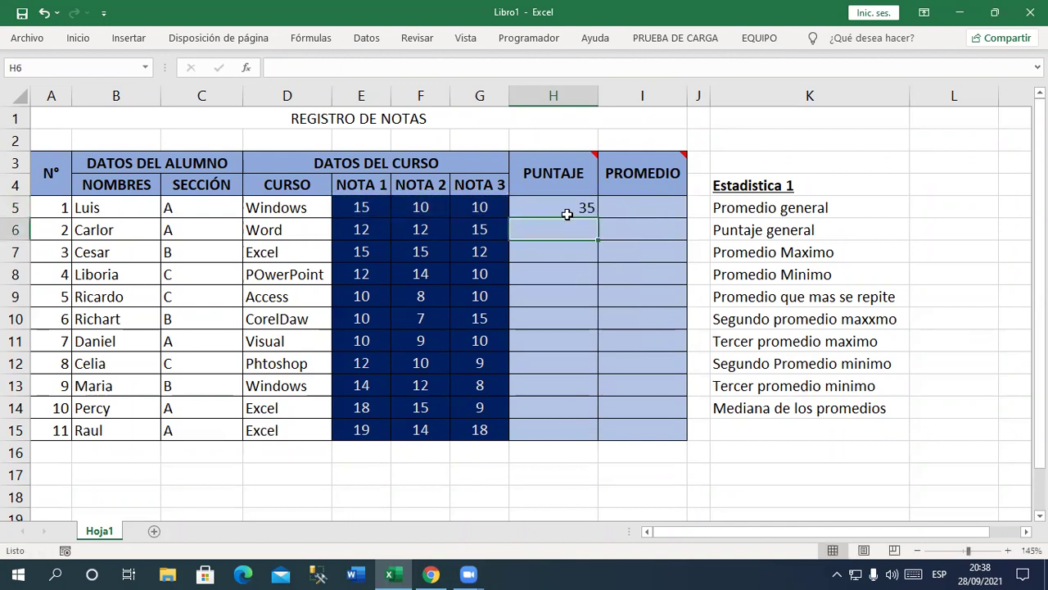
pyautogui.click(566, 212)
# Step: Fill the SUMA formula from H5 down to H15 for all eleven students
pyautogui.moveTo(598, 217); pyautogui.dragTo(592, 431)
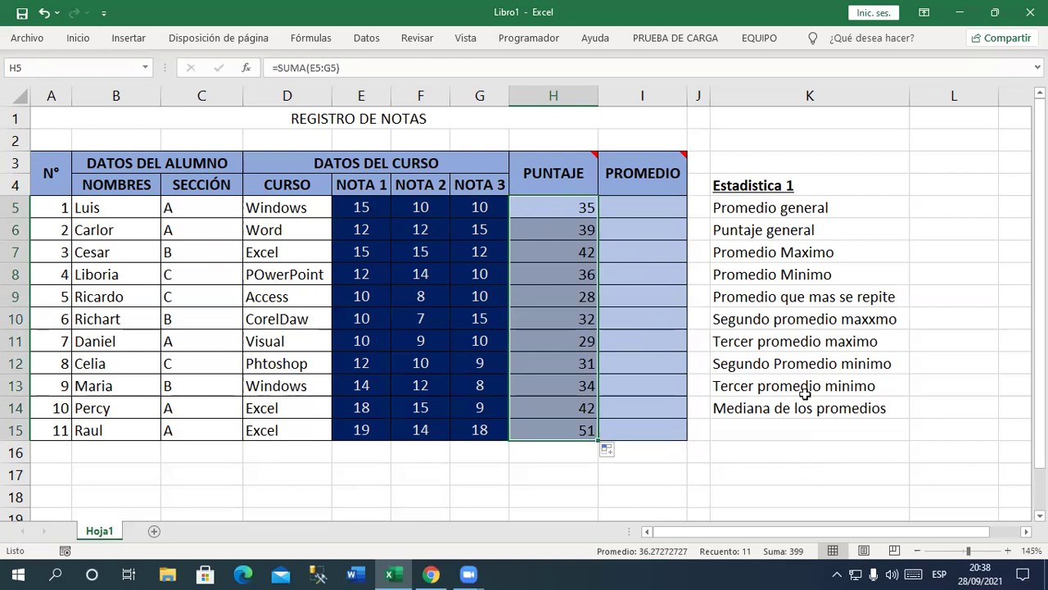
pyautogui.click(638, 216)
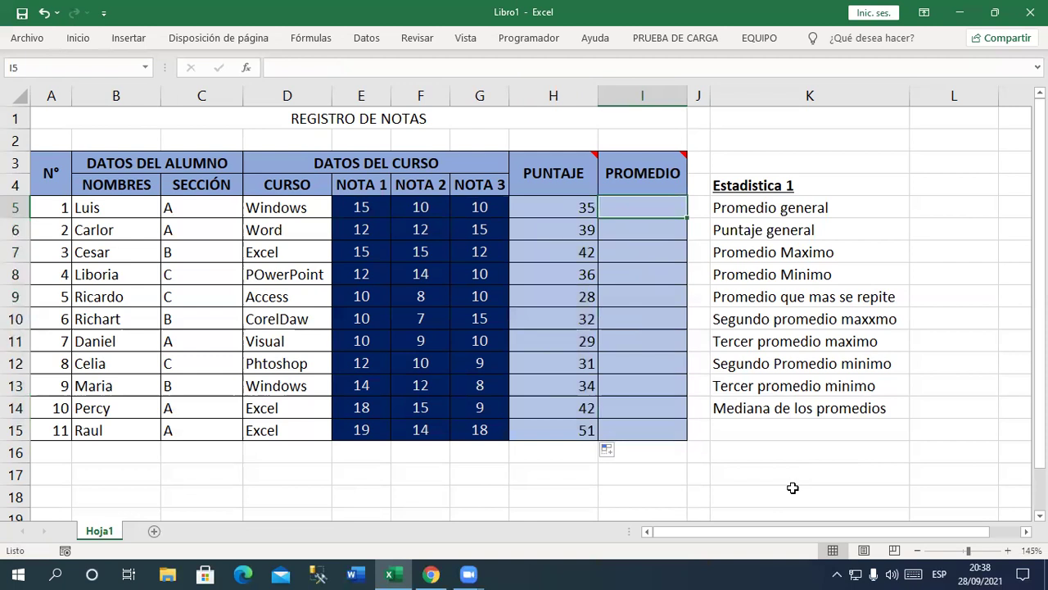
# Step: Enter =PROMEDIO(E5:G5) in I5, removing a stray brace, to show the average 11.666667
pyautogui.write('=prome')
pyautogui.press('Tab')
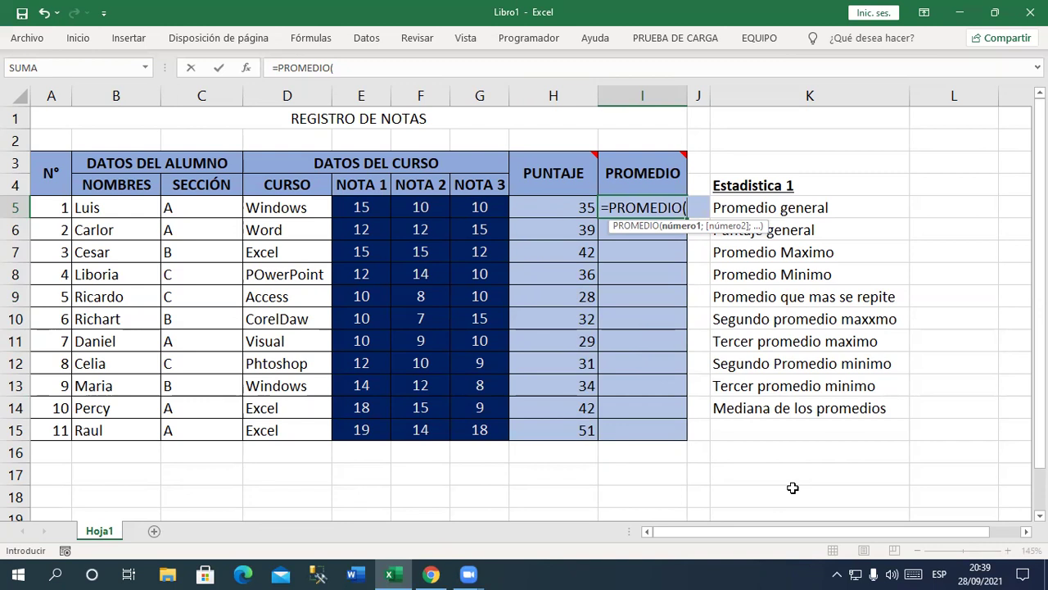
pyautogui.click(377, 210)
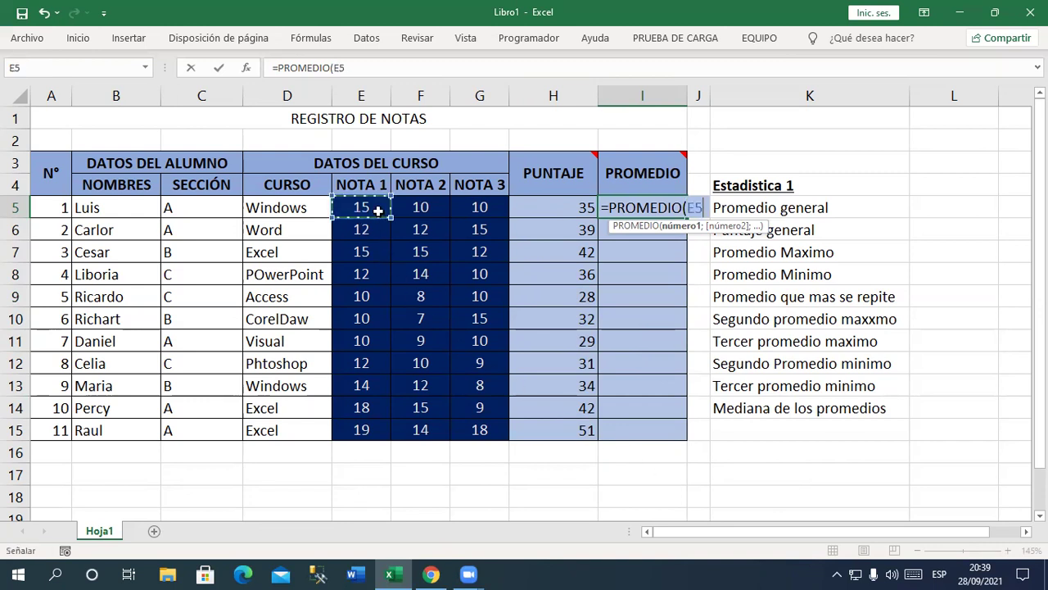
pyautogui.moveTo(377, 211); pyautogui.dragTo(473, 211)
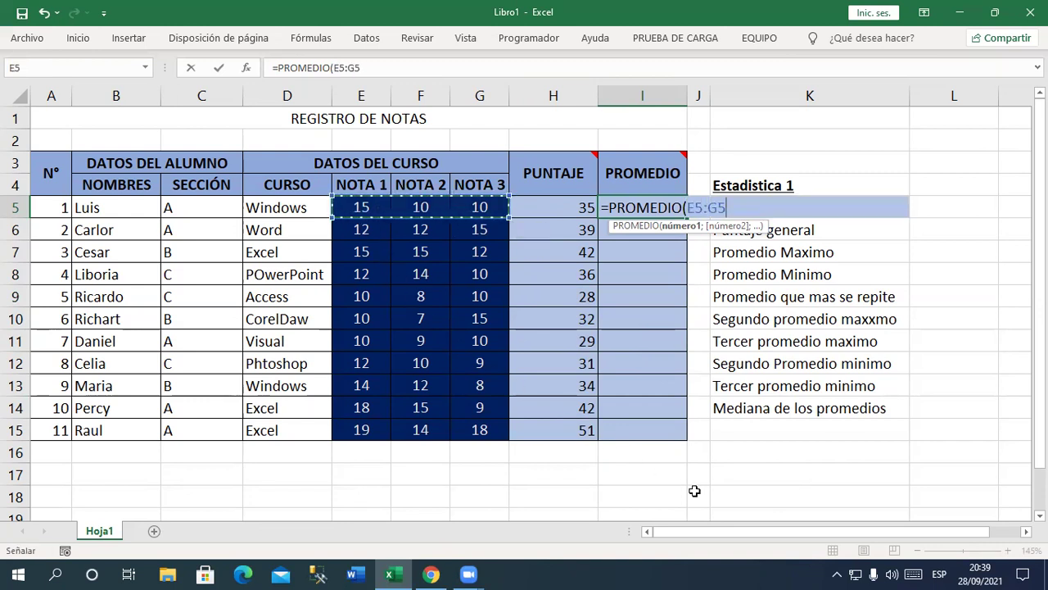
pyautogui.write(')')
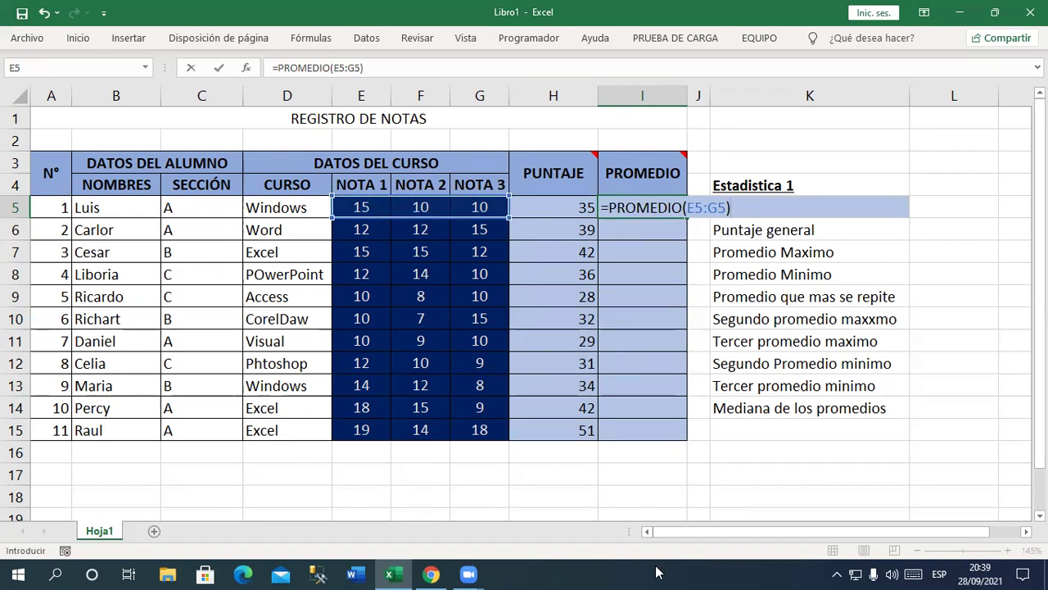
pyautogui.click(390, 571)
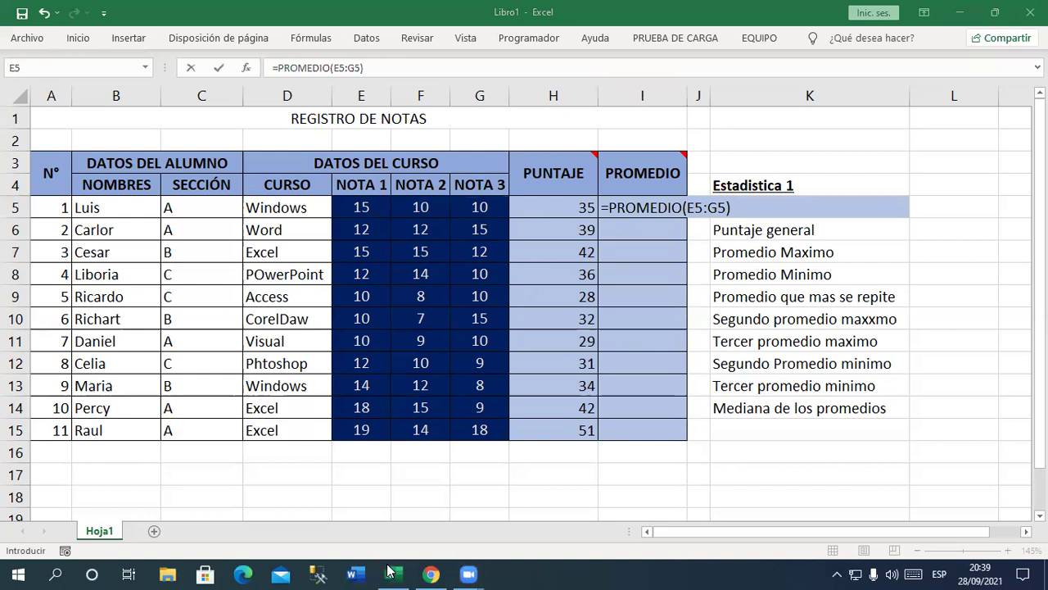
pyautogui.click(745, 206)
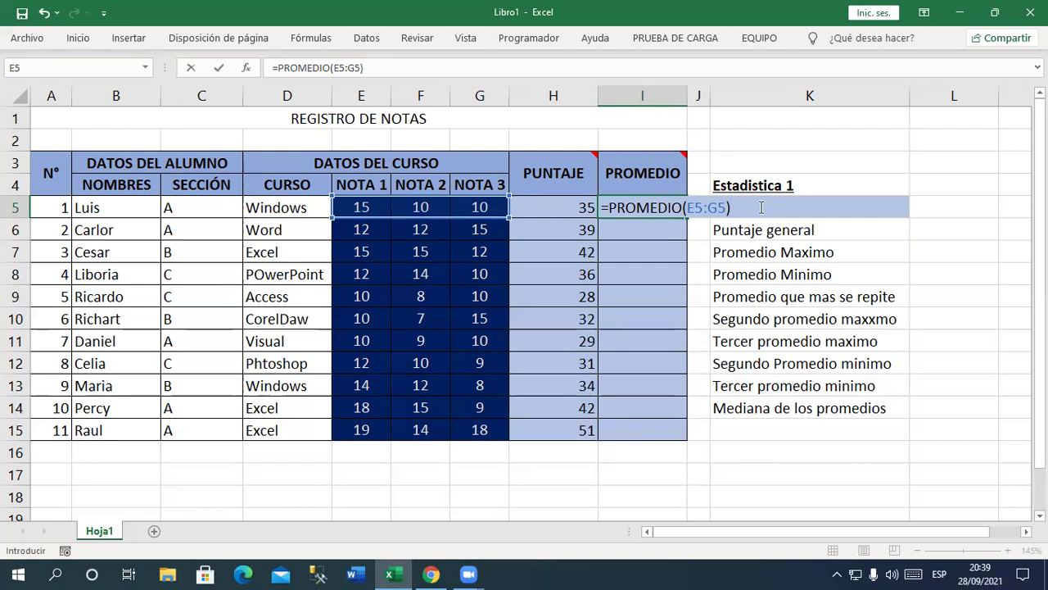
pyautogui.write('}')
pyautogui.press('Return')
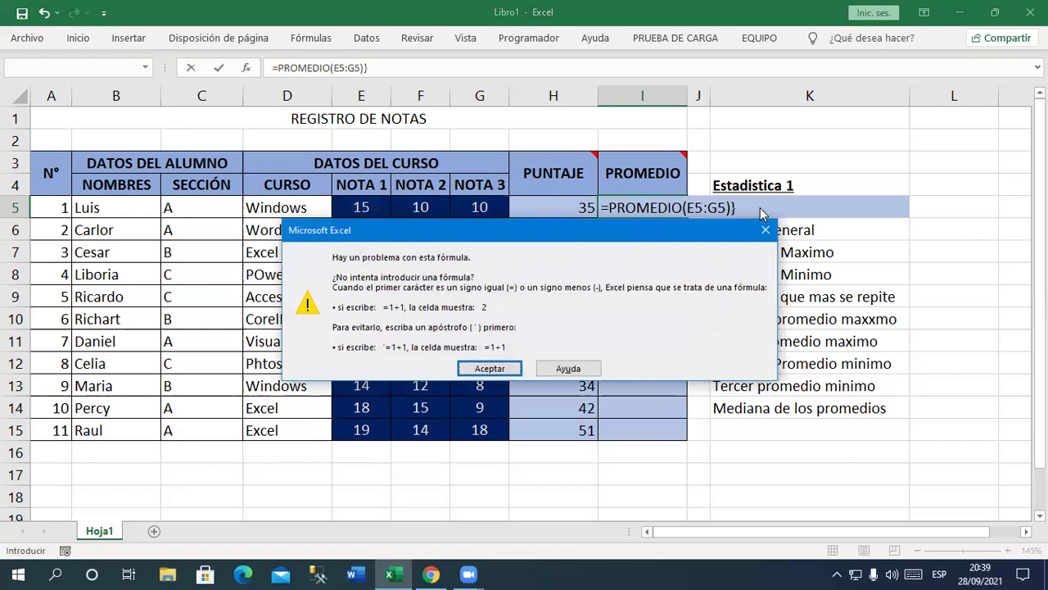
pyautogui.press('Return')
pyautogui.press('BackSpace')
pyautogui.press('Return')
# Step: Fill the PROMEDIO average formula from I5 down to I15 and check it in I6
pyautogui.click(675, 207)
pyautogui.moveTo(686, 217); pyautogui.dragTo(694, 435)
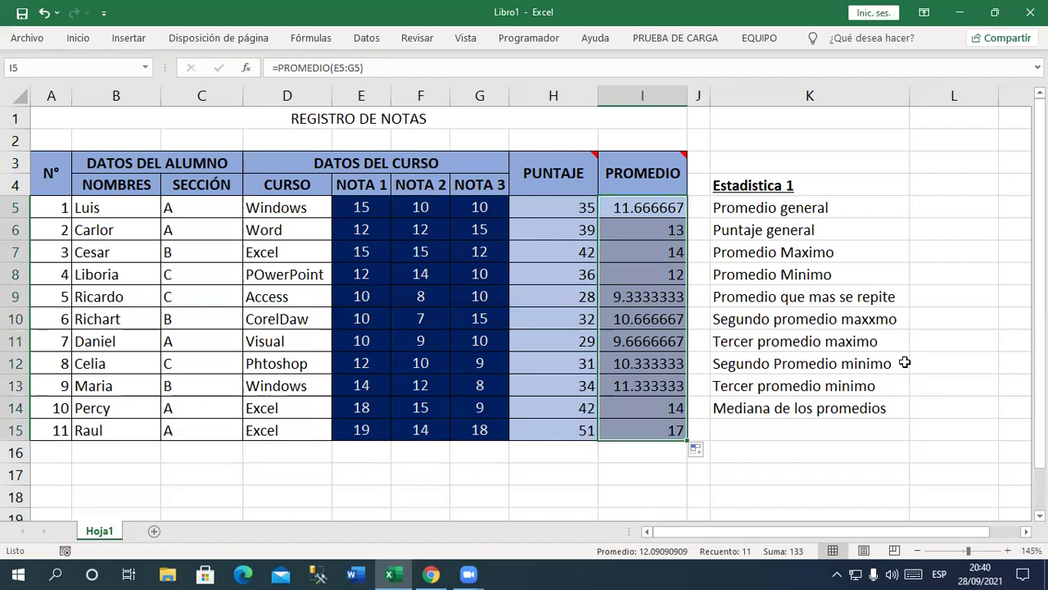
pyautogui.click(667, 235)
pyautogui.moveTo(664, 251); pyautogui.dragTo(667, 275)
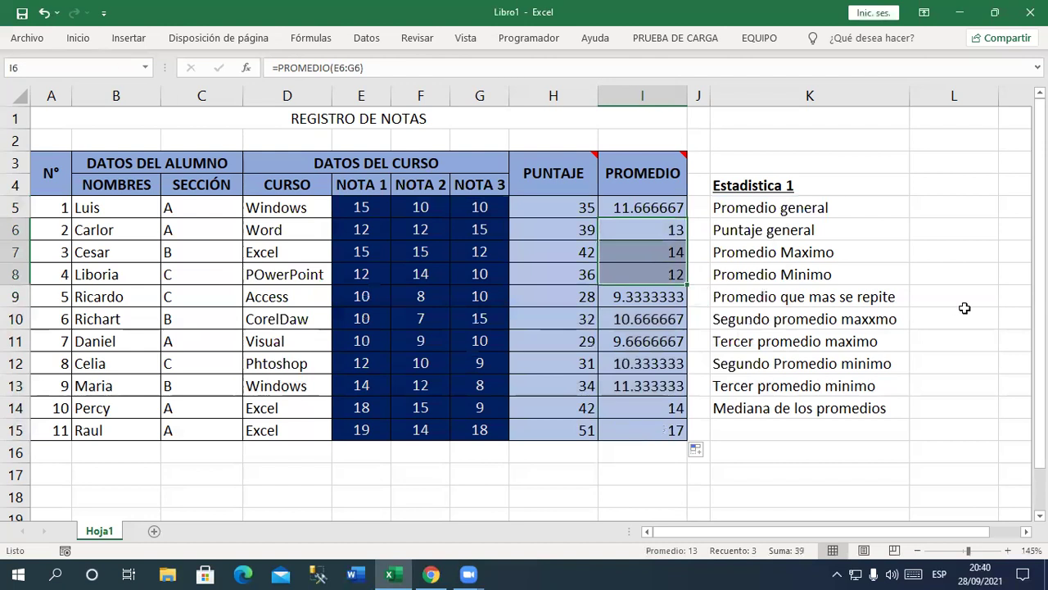
# Step: Select the averages in I5:I15, ready for formatting on the Inicio tab
pyautogui.click(657, 211)
pyautogui.moveTo(658, 211); pyautogui.dragTo(670, 430)
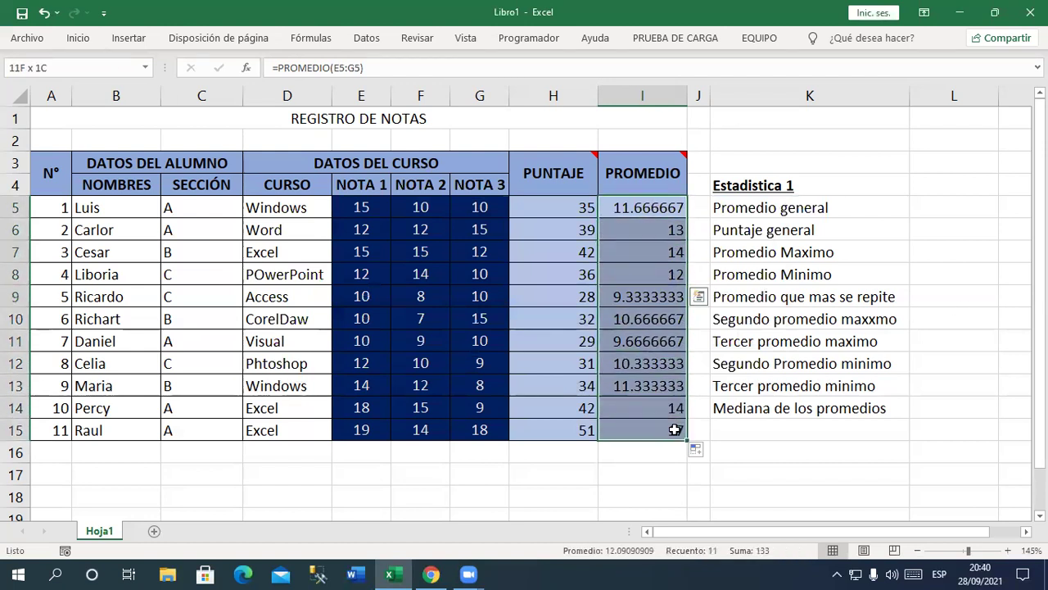
pyautogui.click(1000, 353)
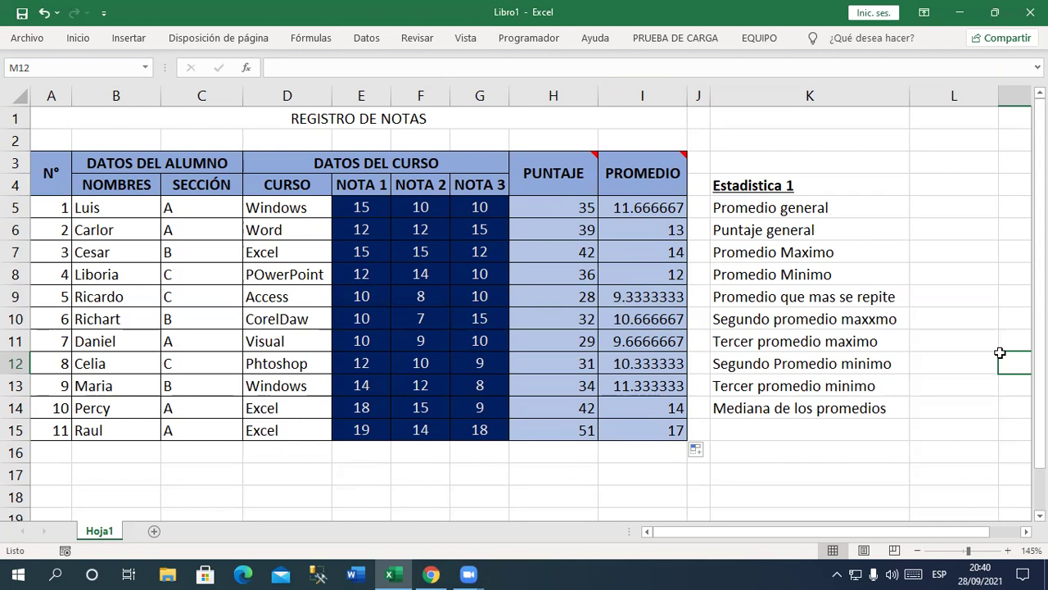
pyautogui.moveTo(665, 209); pyautogui.dragTo(672, 429)
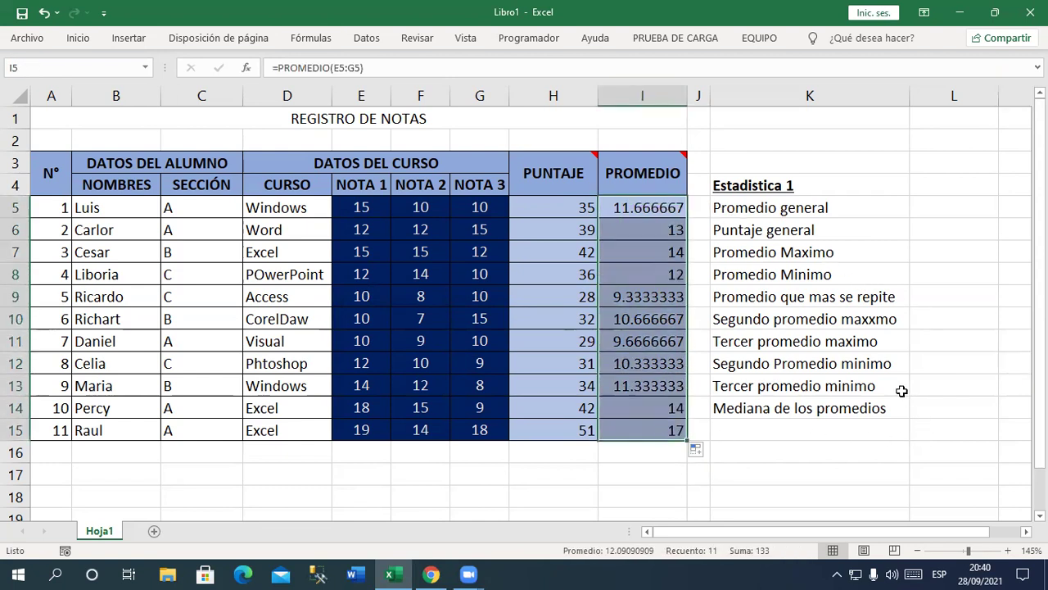
pyautogui.moveTo(641, 208); pyautogui.dragTo(633, 426)
pyautogui.click(79, 40)
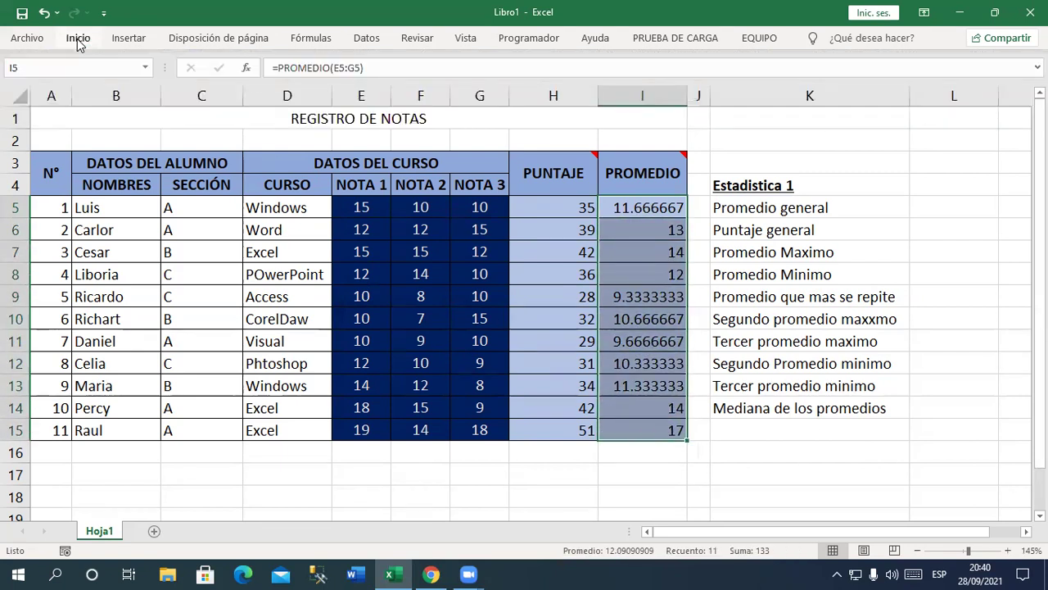
# Step: Pin the ribbon and cut the decimals shown in the I5:I15 averages with Disminuir decimales
pyautogui.doubleClick(80, 41)
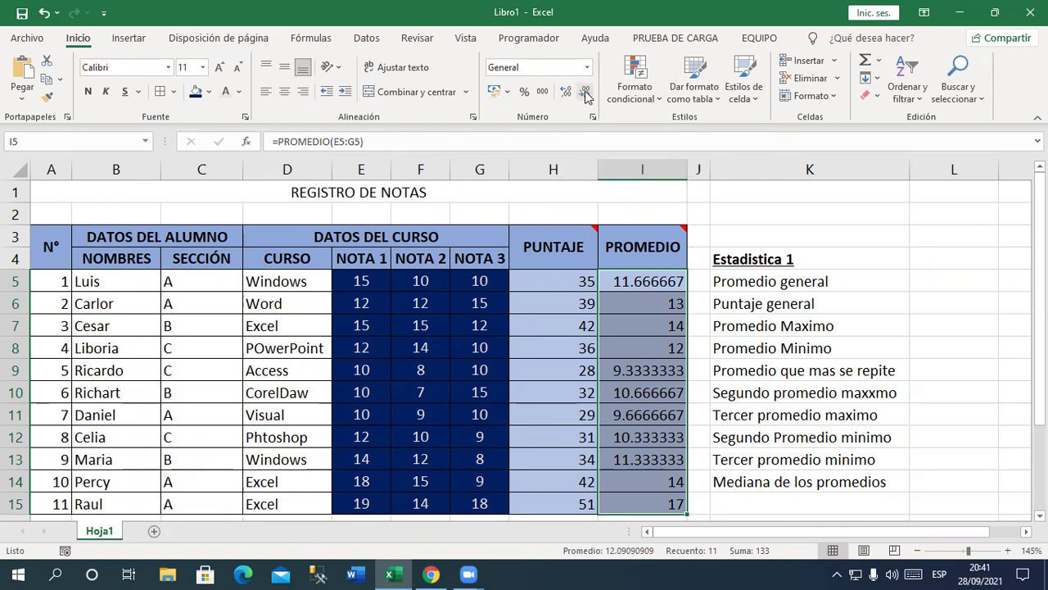
pyautogui.click(585, 92)
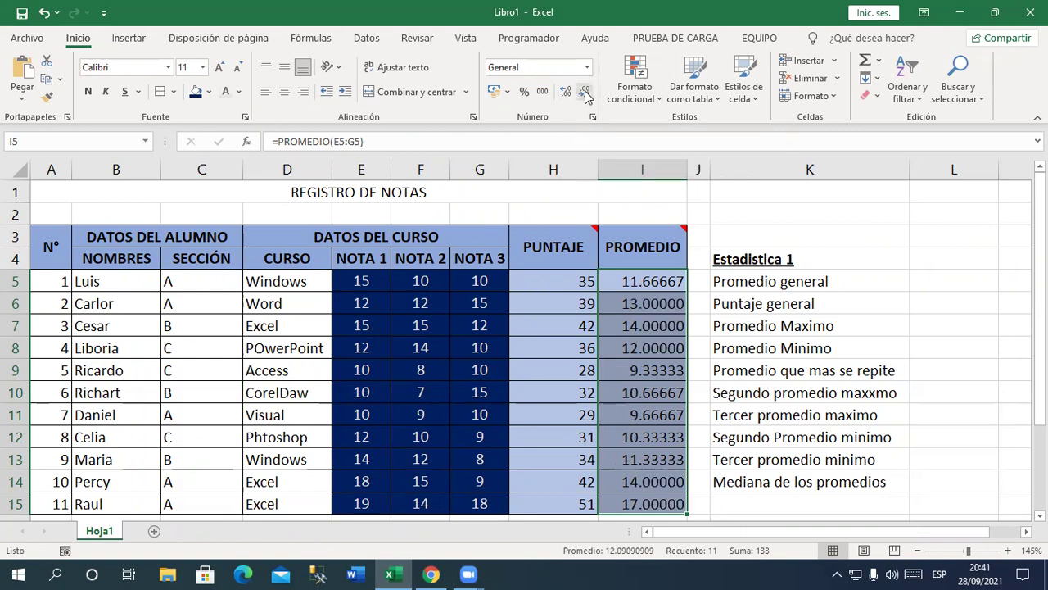
pyautogui.click(585, 94)
pyautogui.click(586, 94)
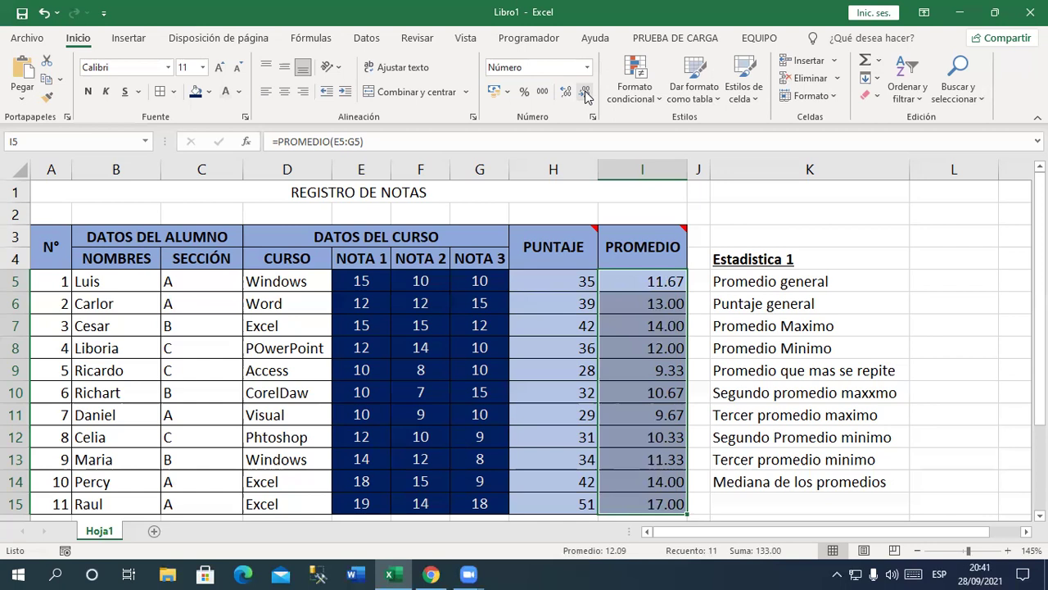
pyautogui.click(586, 94)
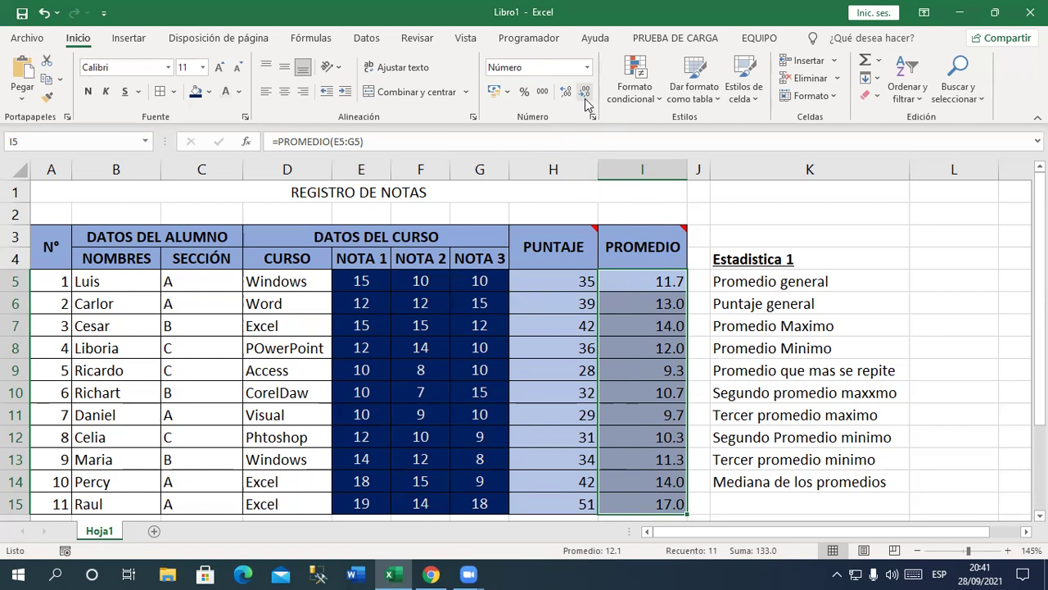
pyautogui.click(585, 95)
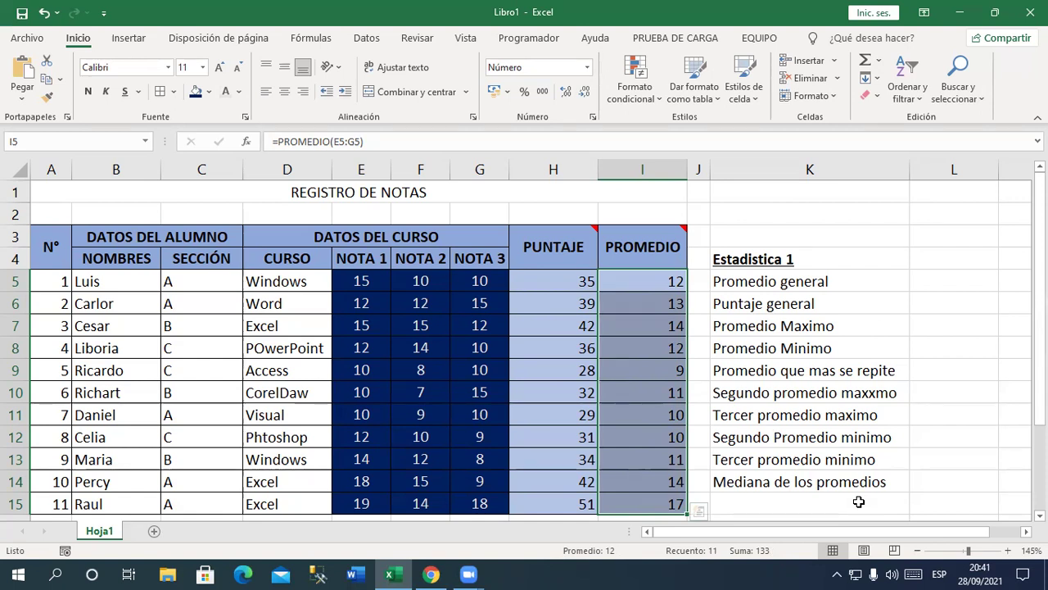
# Step: On the I5 average, add four decimal places with Aumentar decimales, then remove two
pyautogui.click(667, 279)
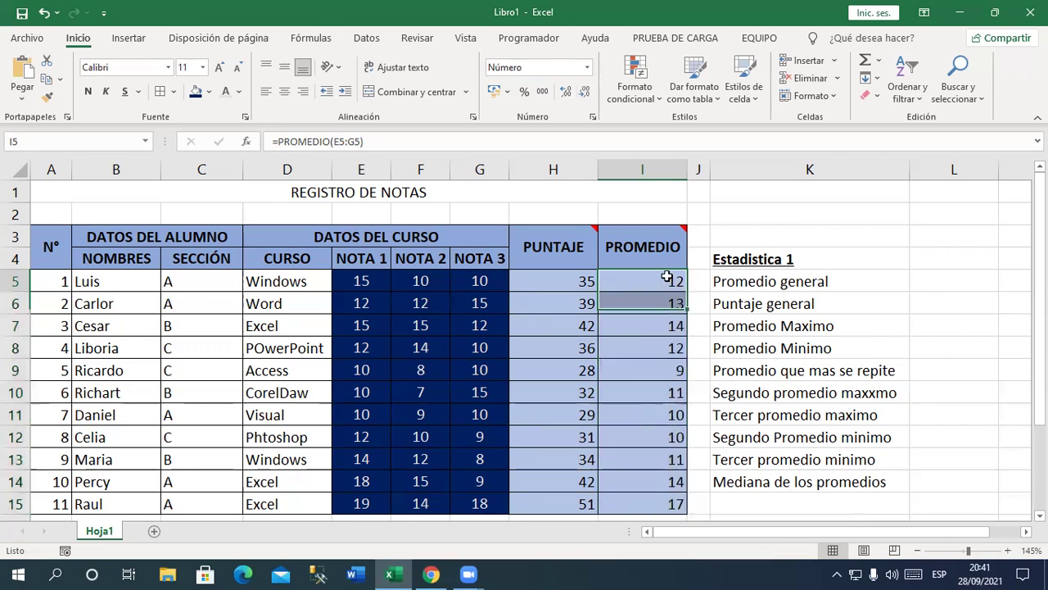
pyautogui.click(565, 92)
pyautogui.click(565, 92)
pyautogui.click(565, 92)
pyautogui.click(565, 92)
pyautogui.click(565, 92)
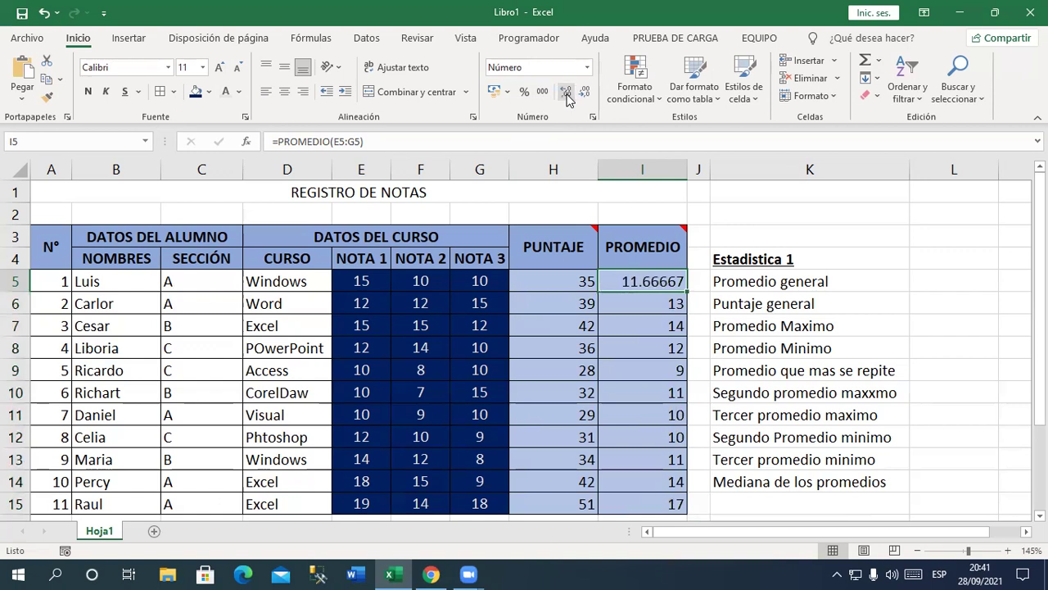
pyautogui.click(585, 92)
pyautogui.click(586, 96)
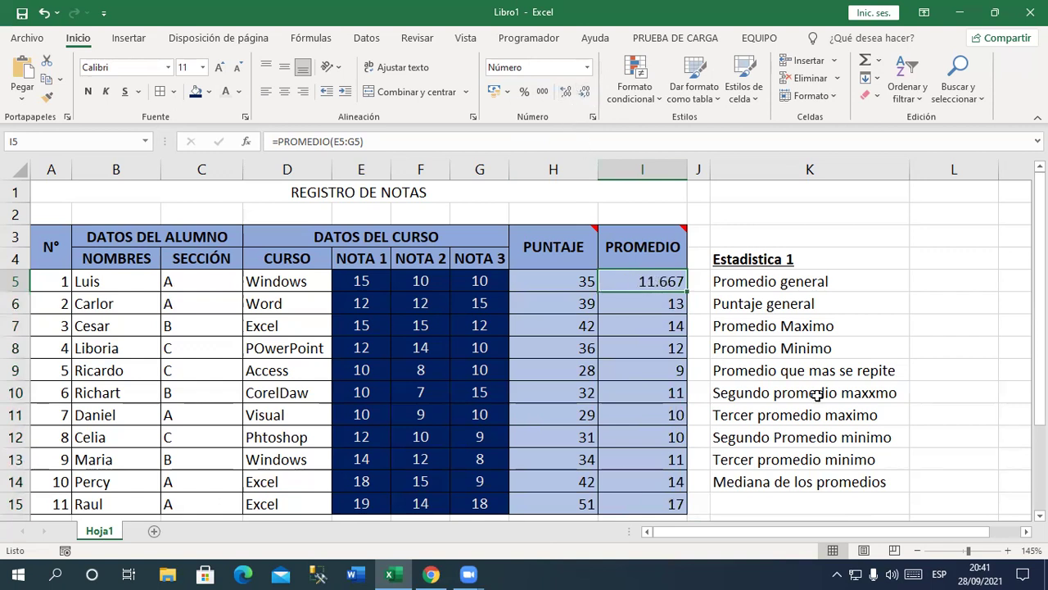
# Step: Undo and redo the decimal changes, restore General format, and reselect the PROMEDIO averages
pyautogui.hotkey('ctrl', 'z')
pyautogui.hotkey('ctrl', 'z')
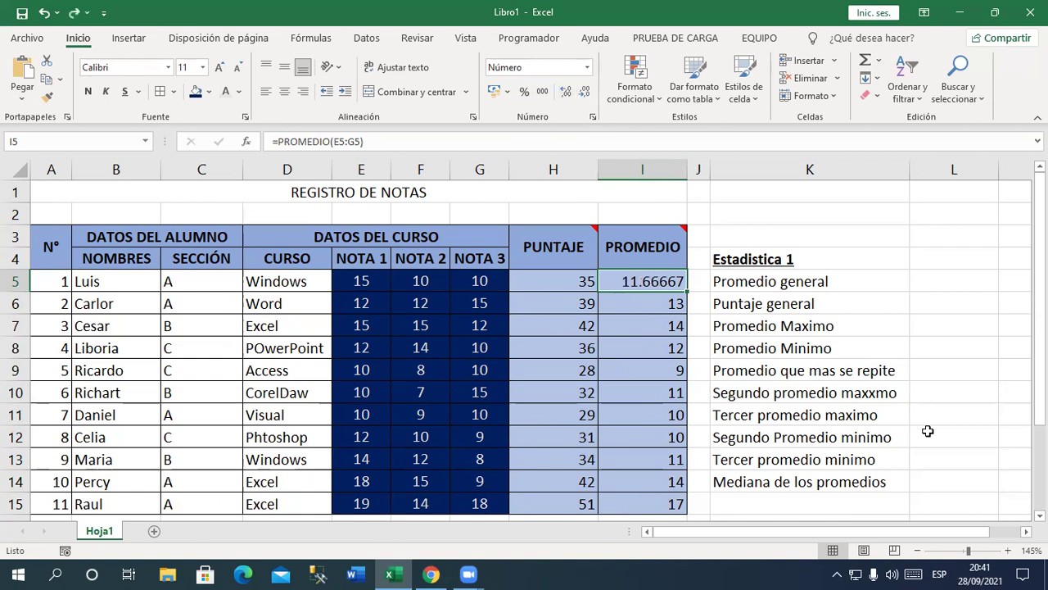
pyautogui.hotkey('ctrl', 'y')
pyautogui.hotkey('ctrl', 'y')
pyautogui.hotkey('ctrl', 'y')
pyautogui.hotkey('ctrl', 'y')
pyautogui.hotkey('ctrl', 'y')
pyautogui.hotkey('ctrl', 'y')
pyautogui.hotkey('ctrl', 'y')
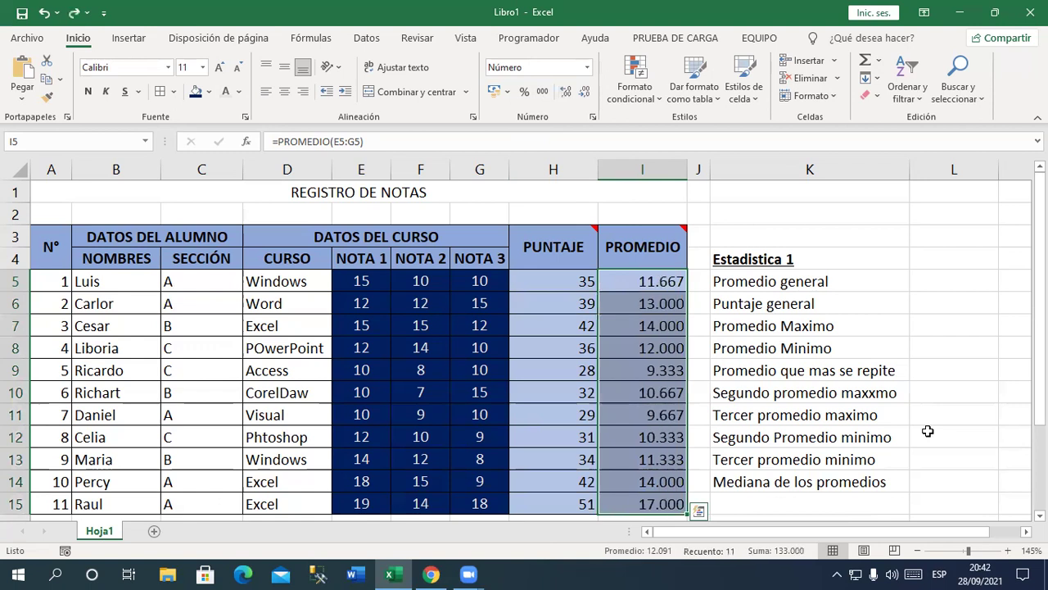
pyautogui.hotkey('ctrl', 'y')
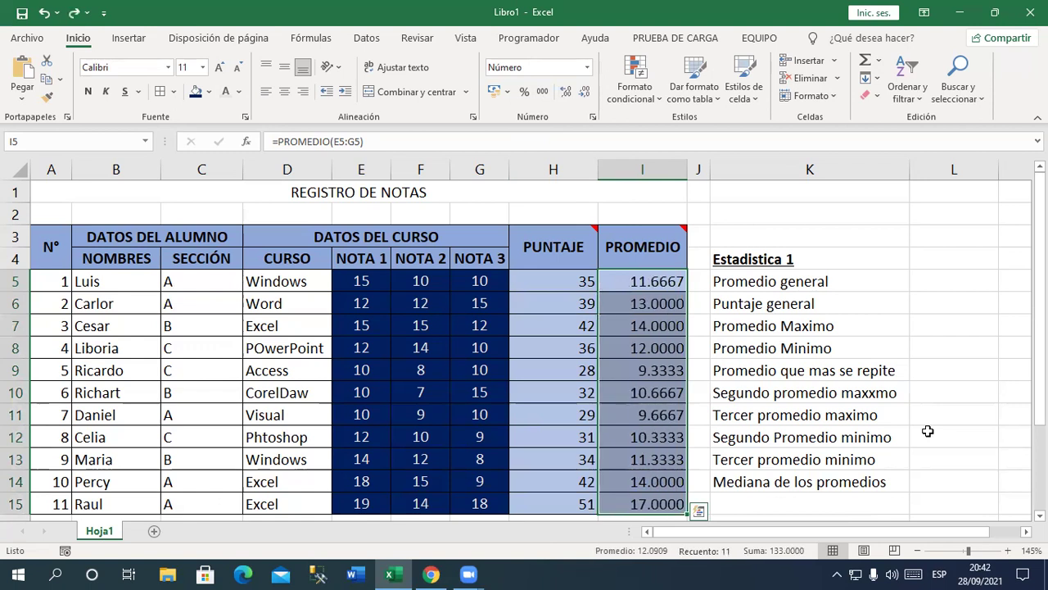
pyautogui.hotkey('ctrl', 'y')
pyautogui.hotkey('ctrl', 'shift', '~')
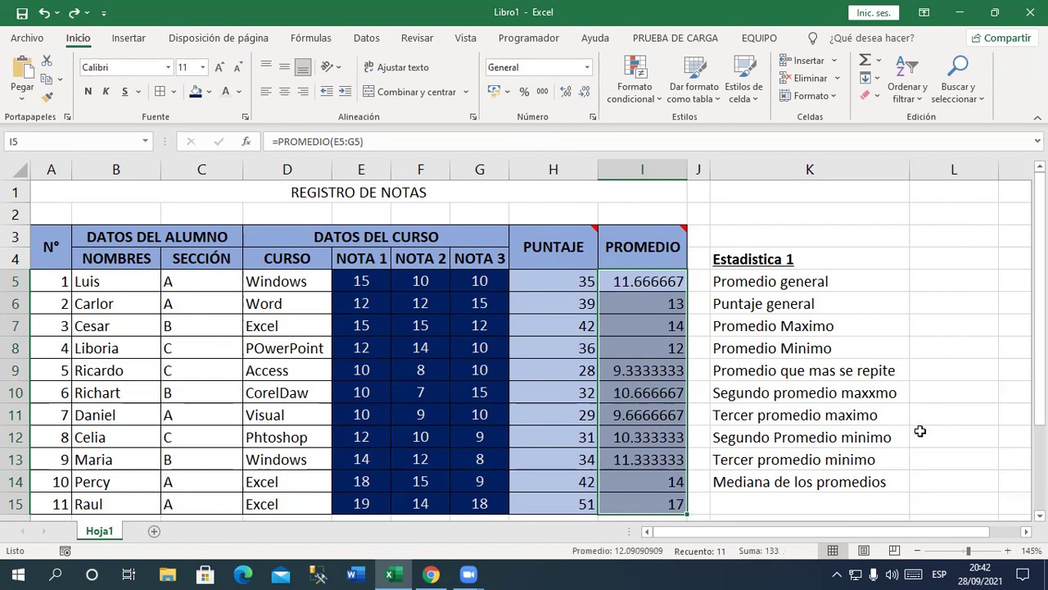
pyautogui.click(922, 429)
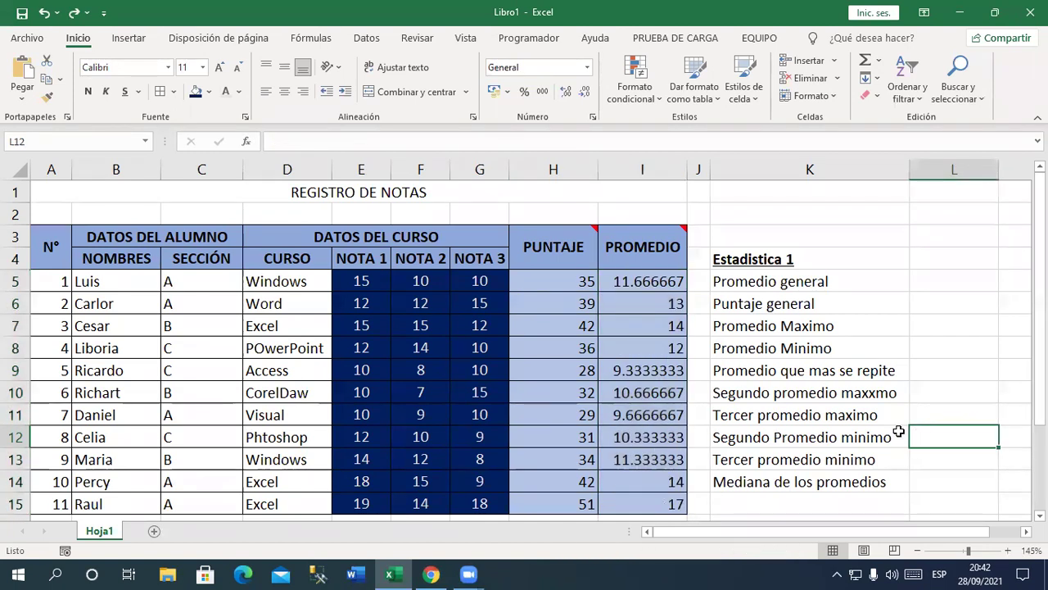
pyautogui.scroll(-1, 876, 422)
pyautogui.scroll(1, 876, 420)
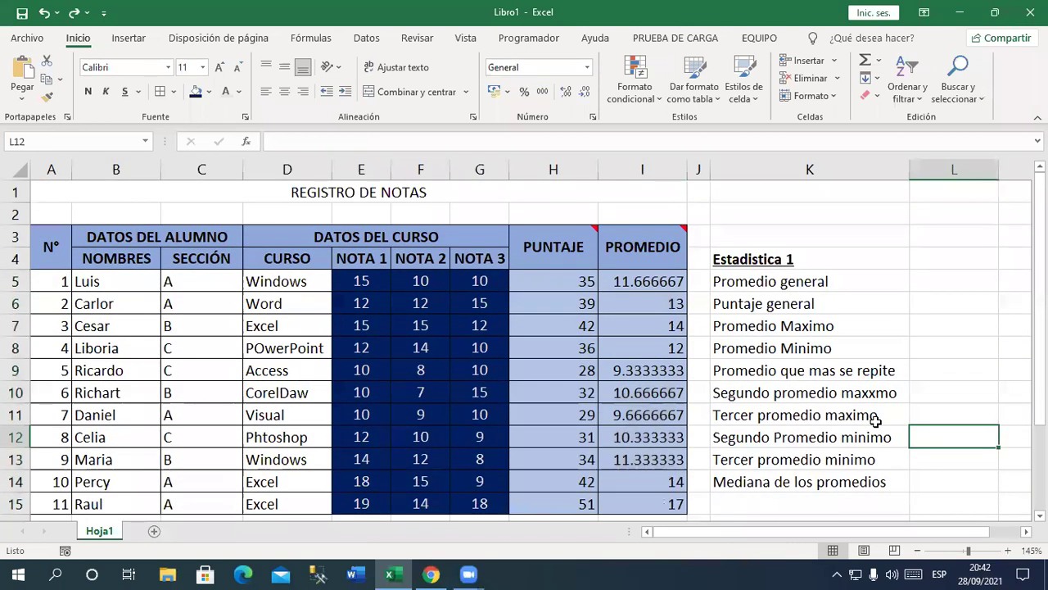
pyautogui.moveTo(670, 281); pyautogui.dragTo(665, 498)
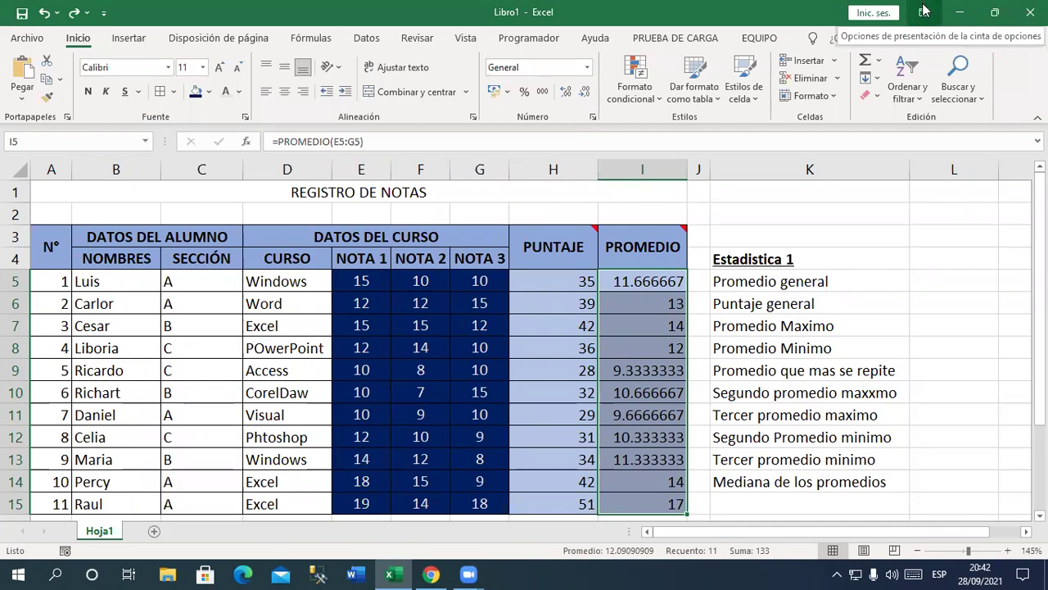
# Step: Minimize Excel and create a new desktop text document named 'Excel M-J'
pyautogui.click(958, 10)
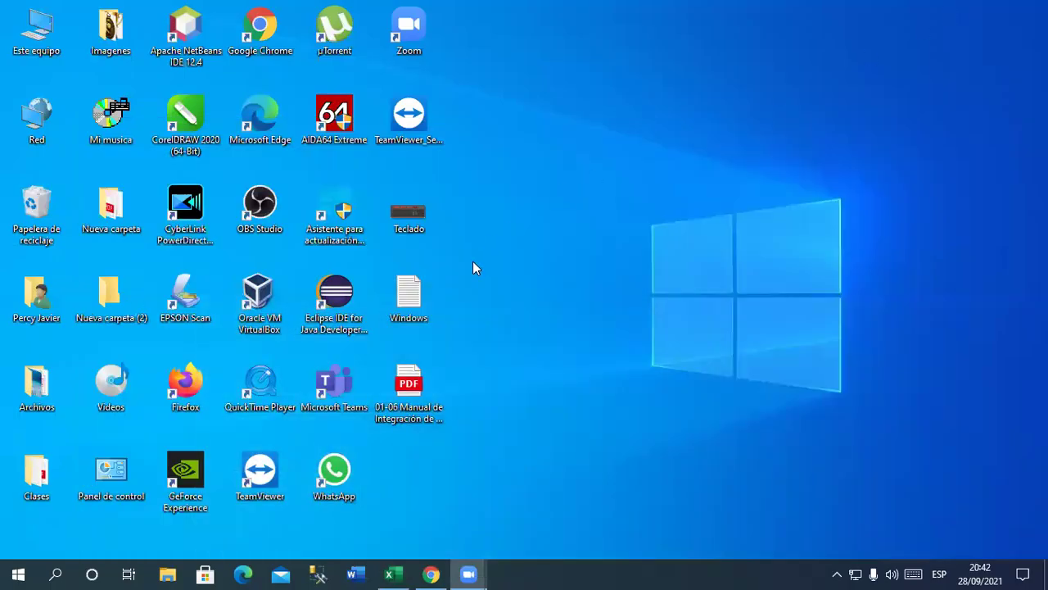
pyautogui.rightClick(511, 196)
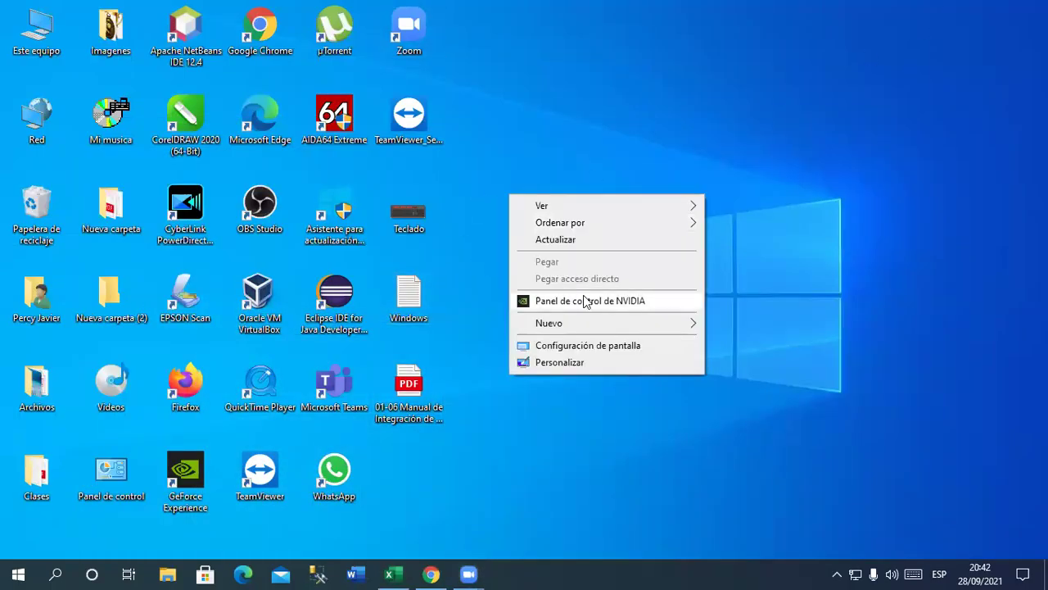
pyautogui.moveTo(609, 328)
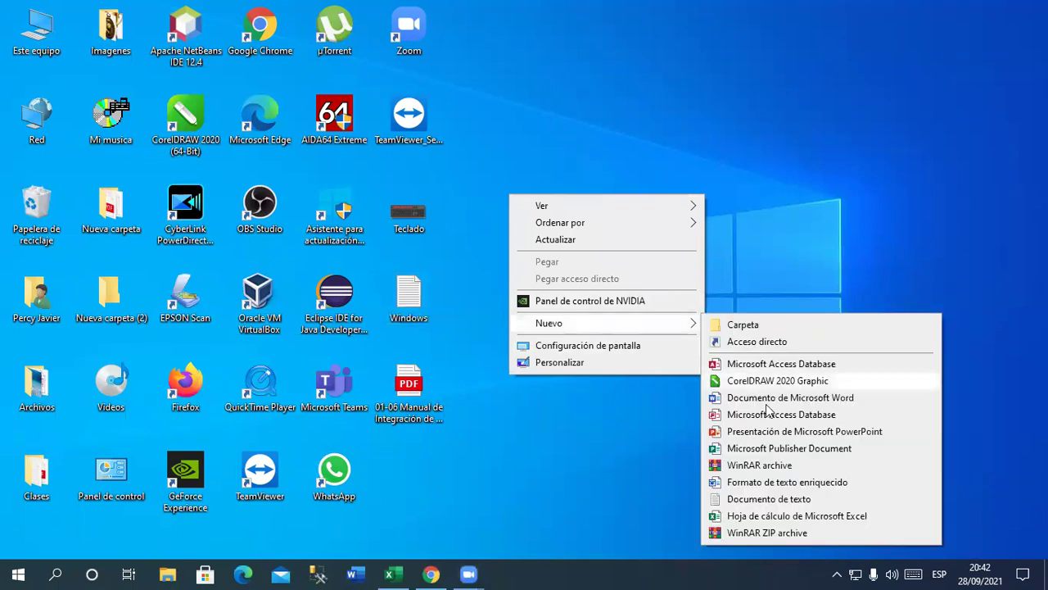
pyautogui.click(754, 499)
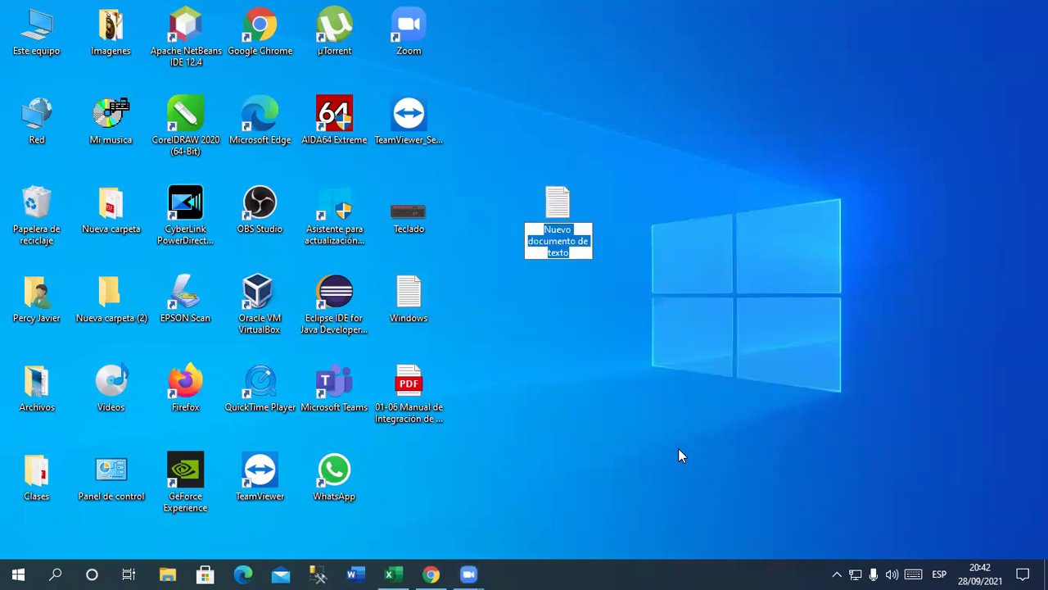
pyautogui.write('Excel M-J')
pyautogui.press('Return')
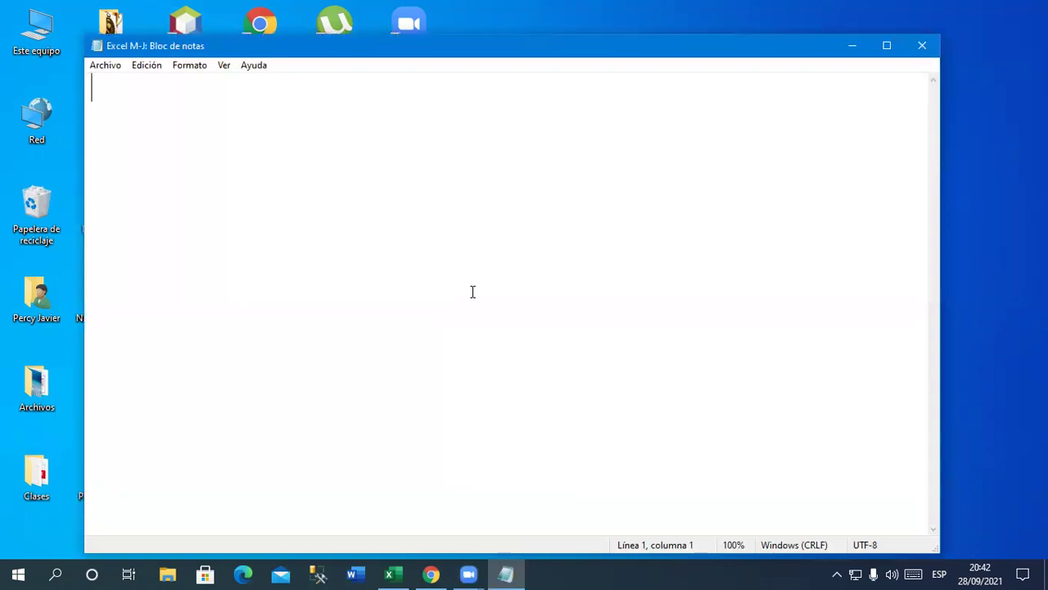
# Step: Type the heading 'FUNCION REDONDEAR' with a dashed line beneath it
pyautogui.write('FU')
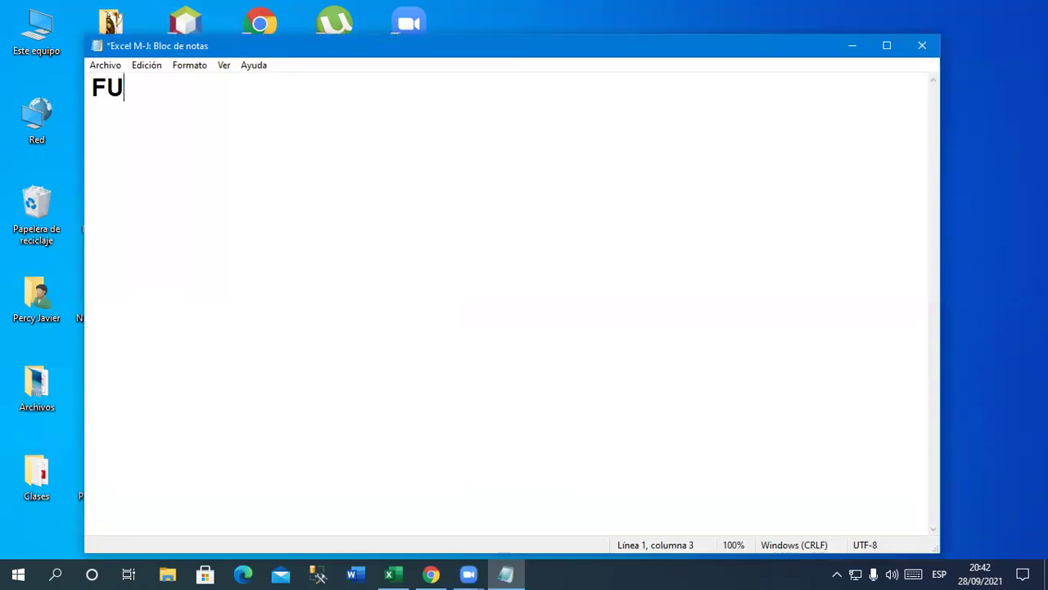
pyautogui.write('NCION REDONDEAR')
pyautogui.press('Return')
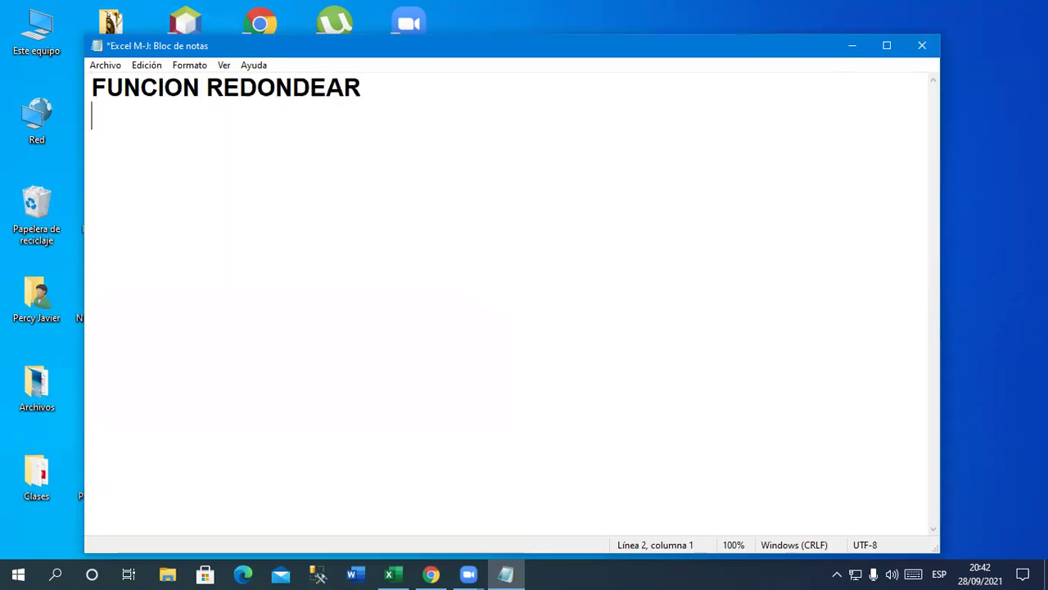
pyautogui.write('-------------------------------')
pyautogui.press('Return')
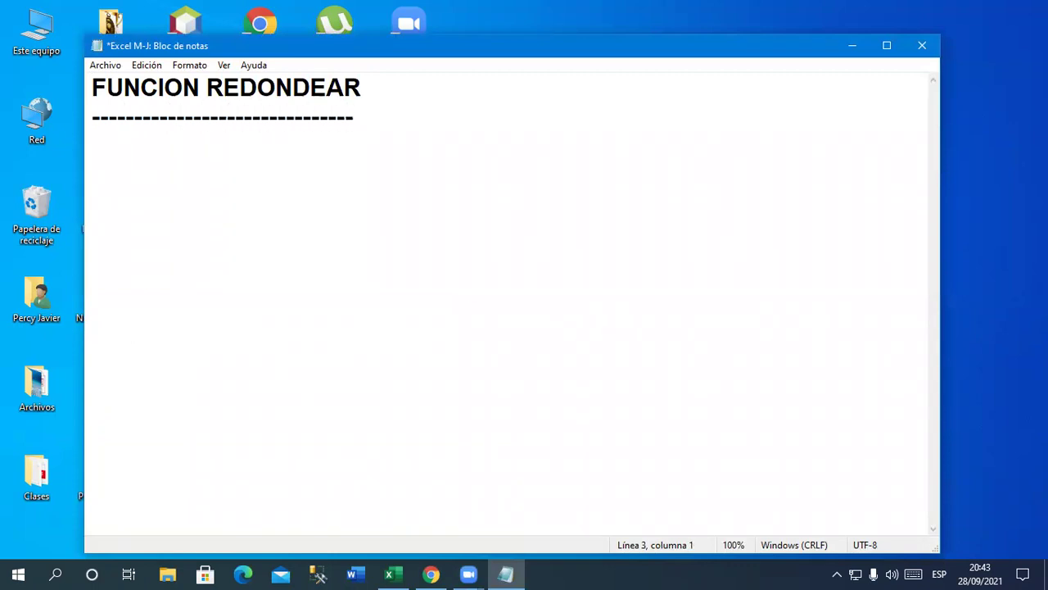
# Step: Add the rounding description and the syntax '=REDONDEAR(Numero;N°_decimales)'
pyautogui.write('Permite redondear')
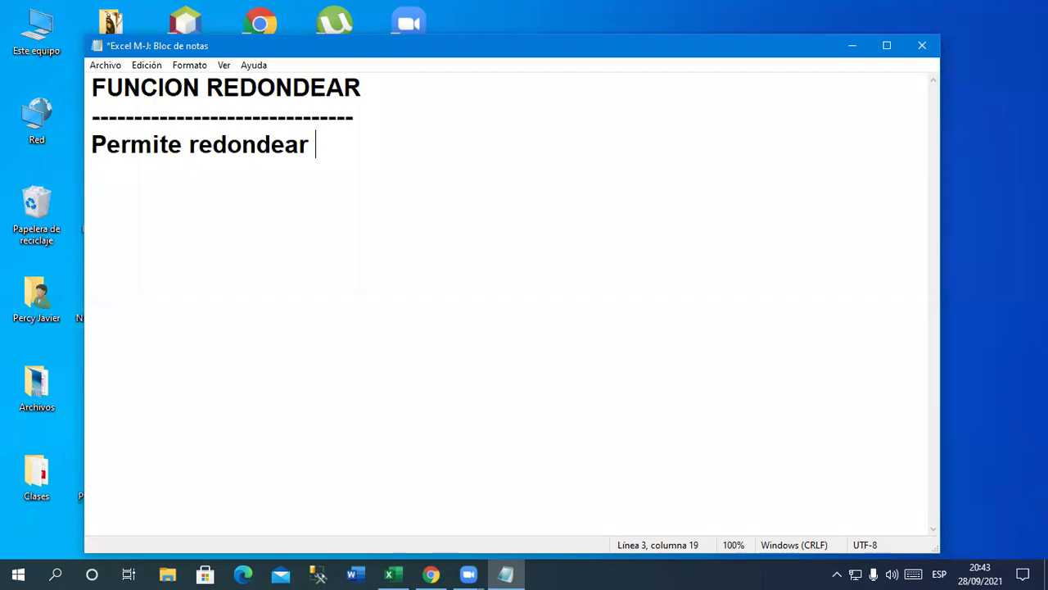
pyautogui.write(' nu')
pyautogui.write('meros a la cantidad de decimales colocado en la funcion')
pyautogui.press('Return')
pyautogui.press('Return')
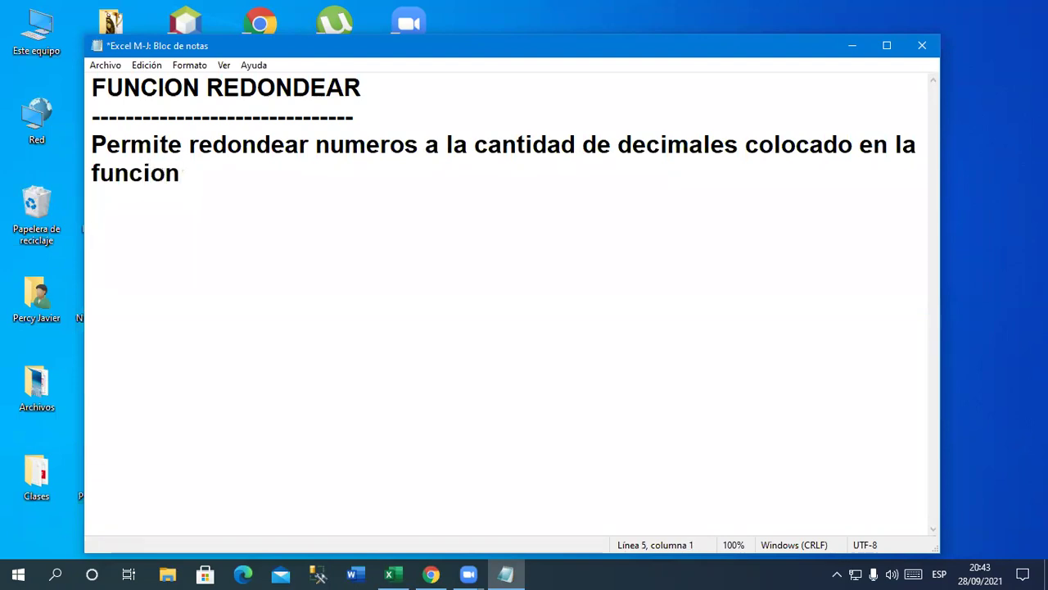
pyautogui.press('BackSpace')
pyautogui.write('=RE')
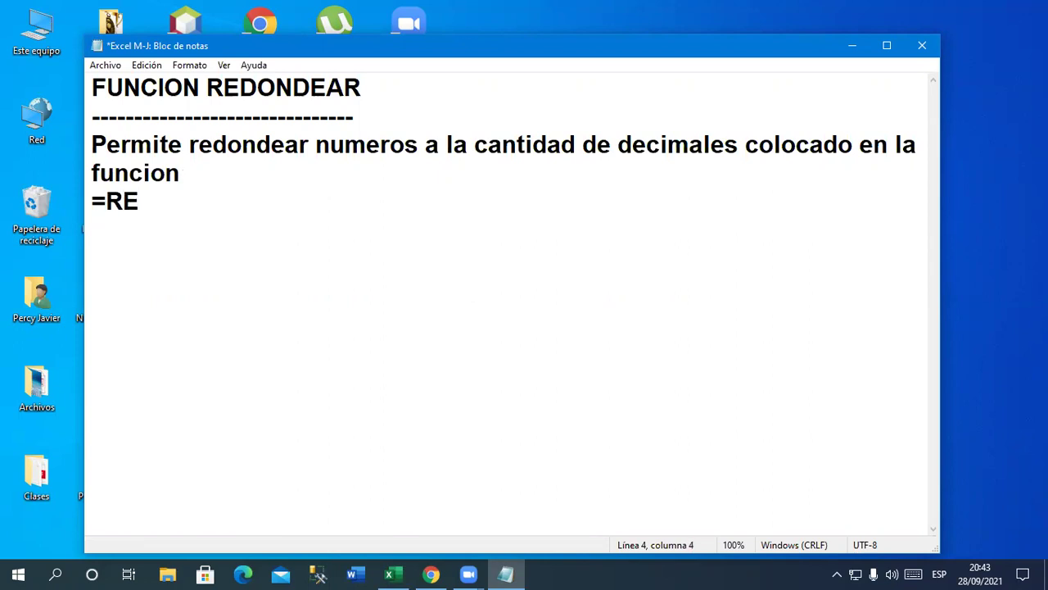
pyautogui.write('DONDEAR(Nu')
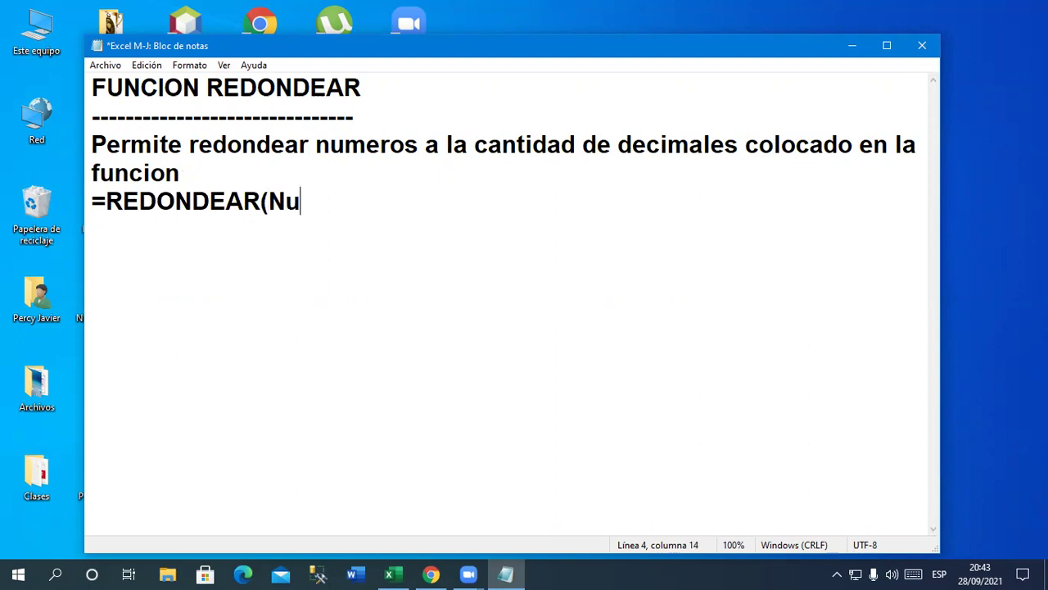
pyautogui.write('mero;')
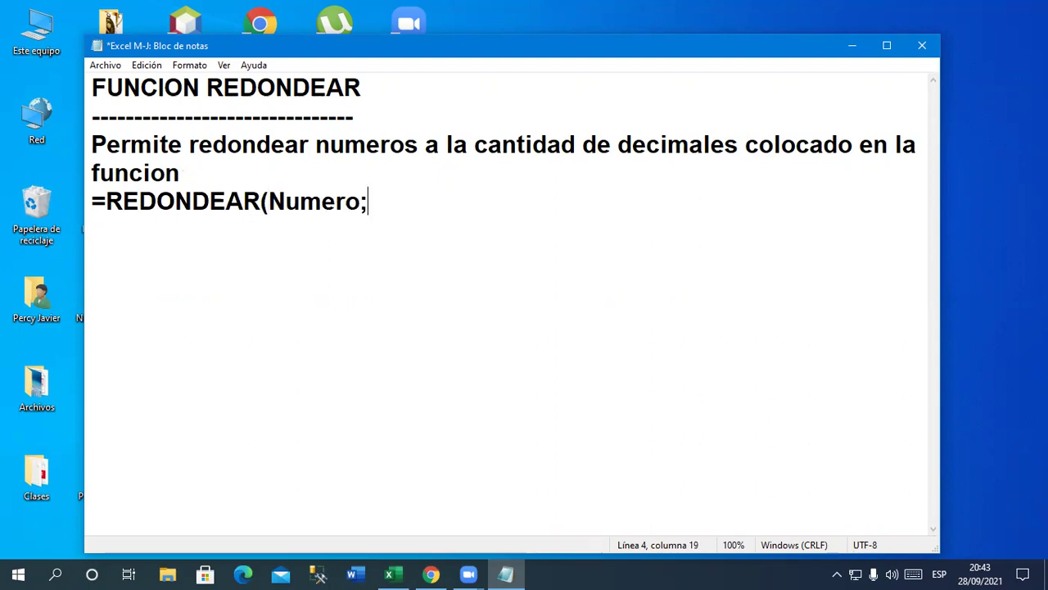
pyautogui.write('N°')
pyautogui.write('_deci')
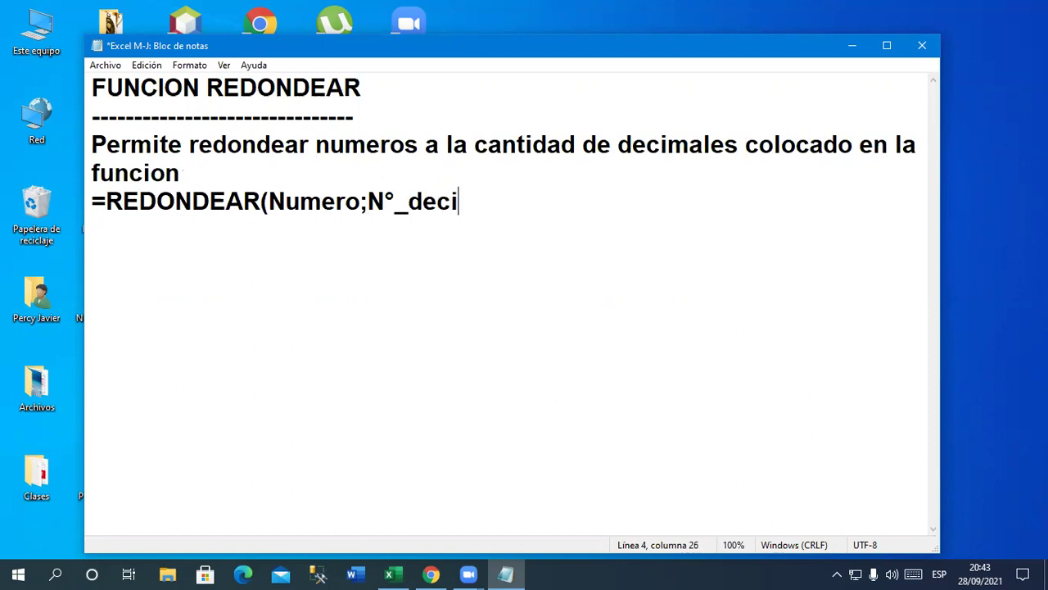
pyautogui.write('males9')
pyautogui.press('BackSpace')
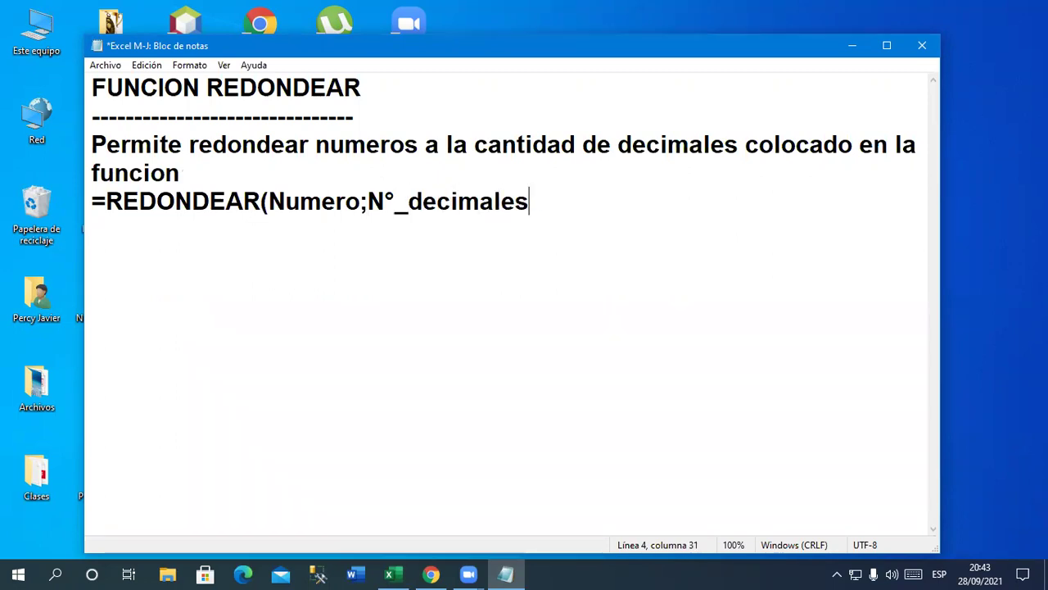
pyautogui.write(')')
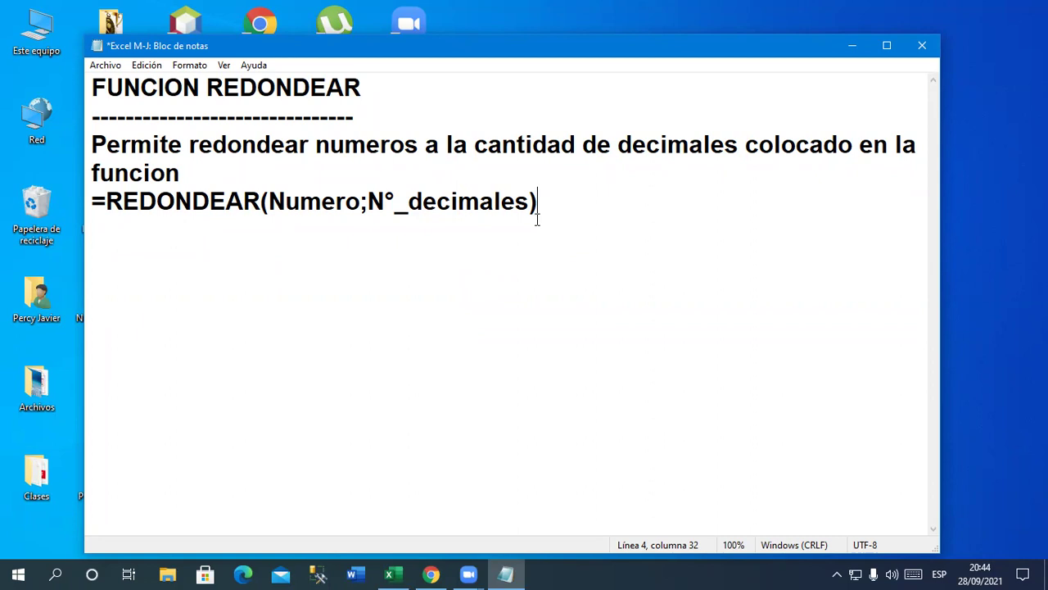
# Step: Select the REDONDEAR function notes in Notepad, then deselect them so they stay unchanged
pyautogui.moveTo(637, 264); pyautogui.dragTo(92, 82)
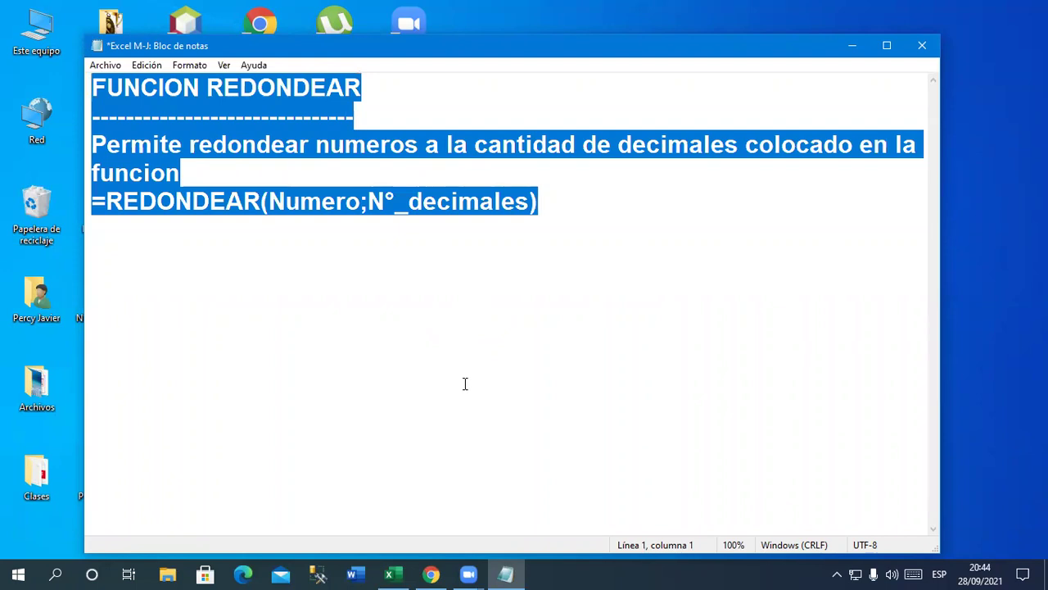
pyautogui.click(516, 406)
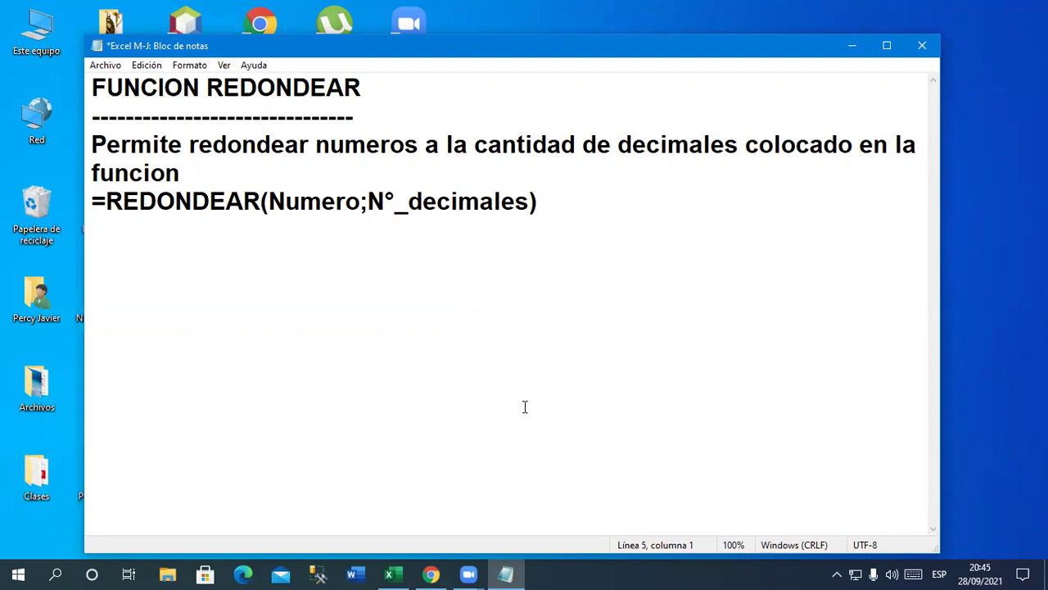
# Step: Return to the grade register workbook and add a new empty sheet, Hoja2
pyautogui.click(408, 571)
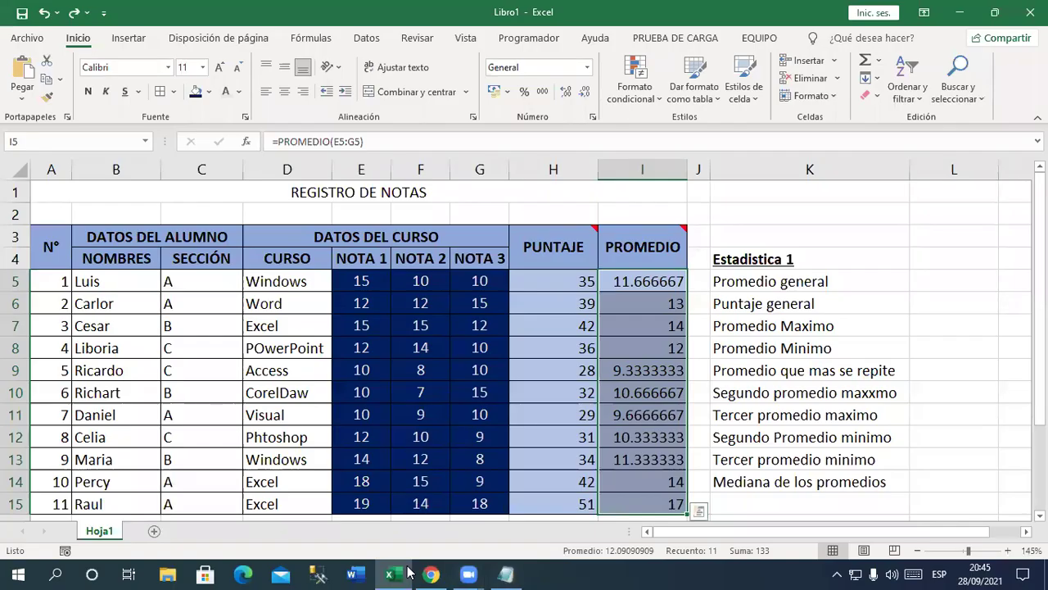
pyautogui.scroll(-1, 691, 402)
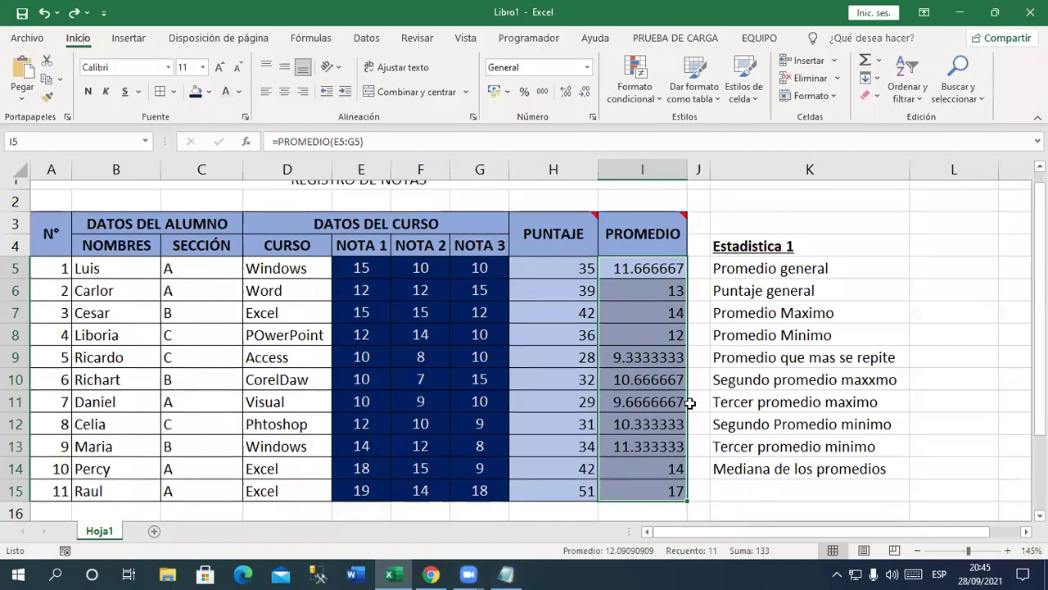
pyautogui.scroll(-1, 691, 403)
pyautogui.click(779, 463)
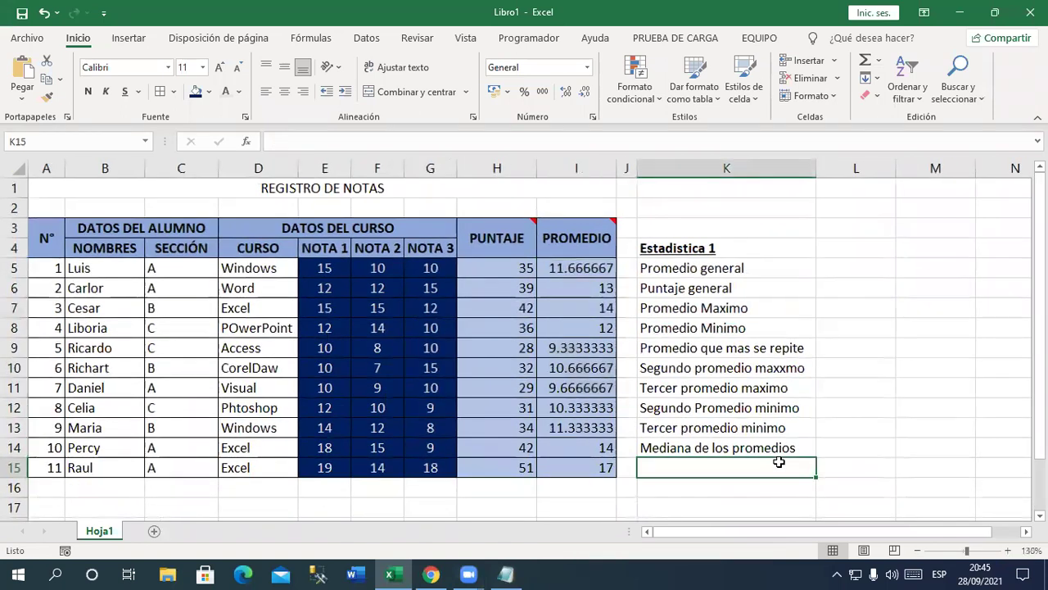
pyautogui.click(152, 532)
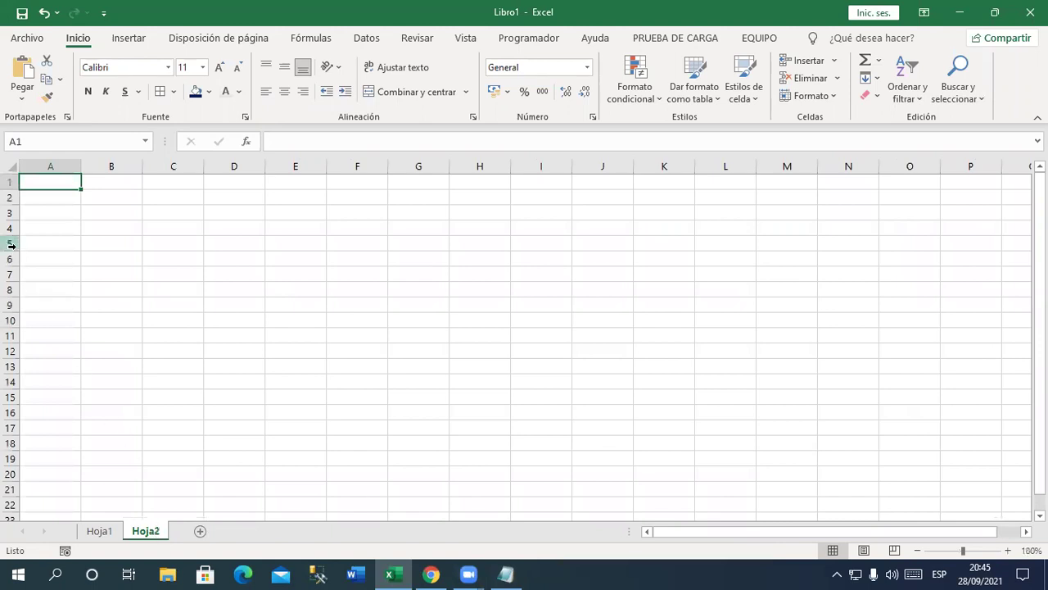
pyautogui.scroll(2, 35, 246)
pyautogui.scroll(3, 349, 339)
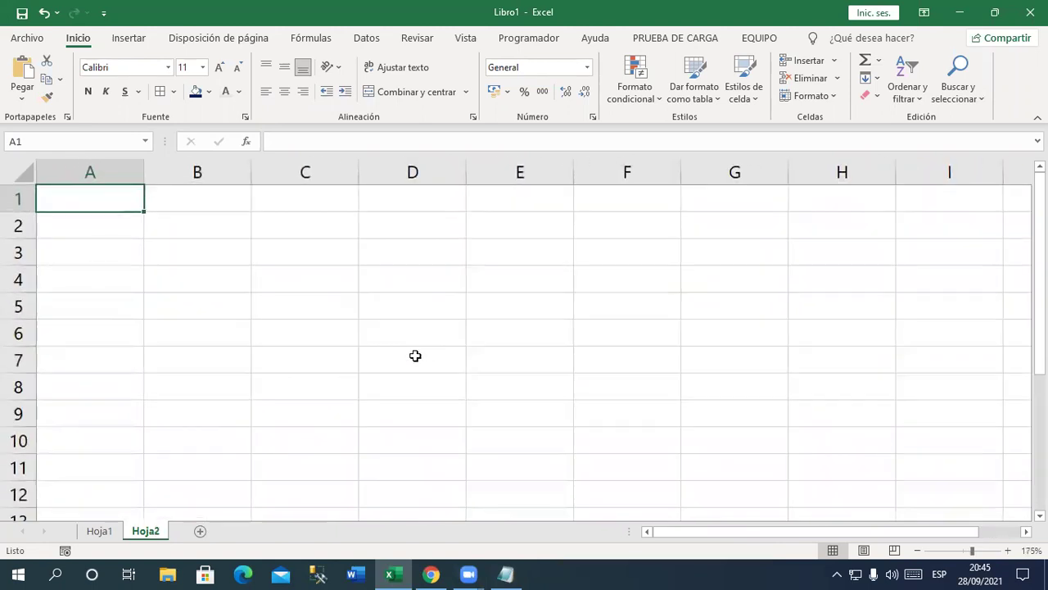
# Step: Enter the heading 'numero' in A1 and the numbers 15.698, 12.352 and 18.471 below it
pyautogui.write('numero')
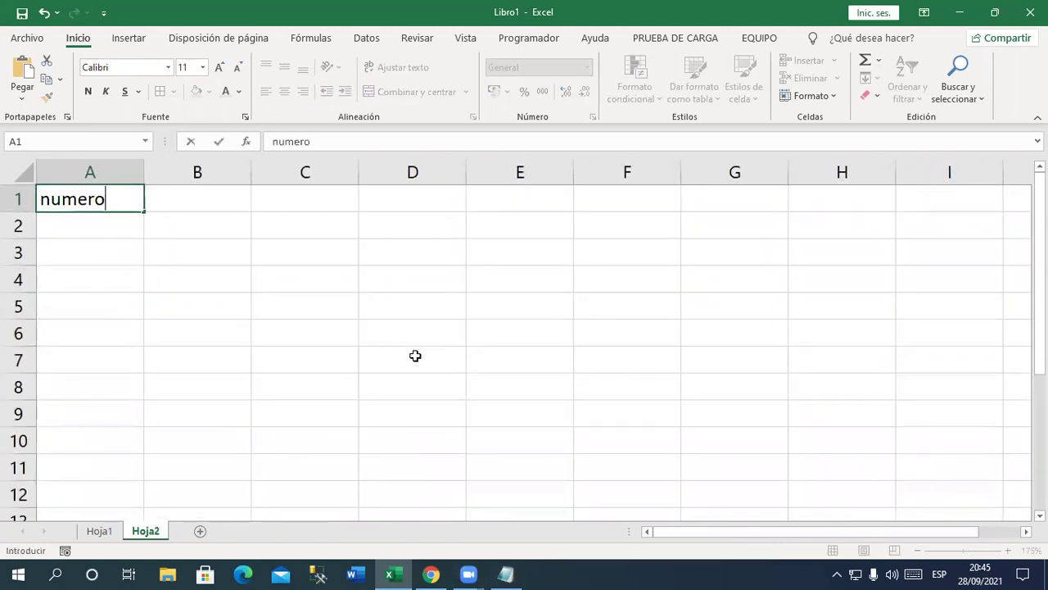
pyautogui.press('Return')
pyautogui.write('15.698')
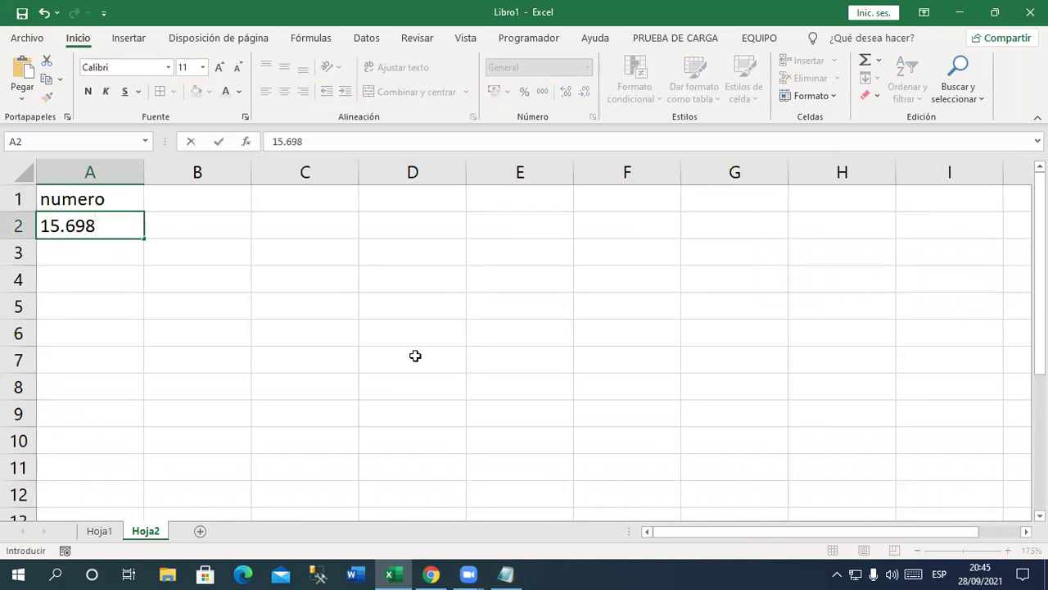
pyautogui.press('Return')
pyautogui.write('12.352')
pyautogui.press('Return')
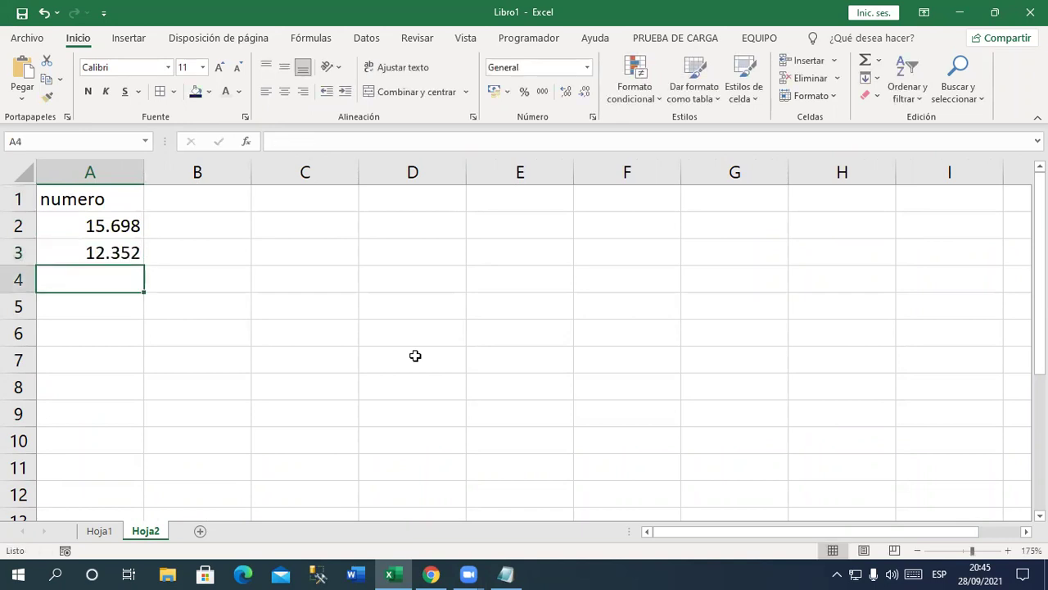
pyautogui.write('18.471')
pyautogui.press('Return')
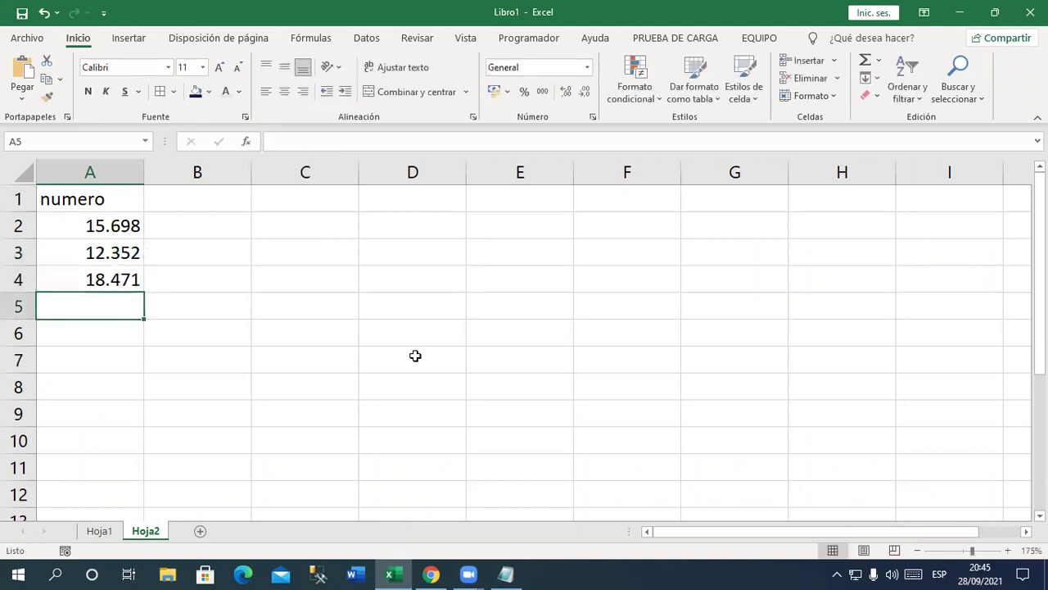
# Step: Put the heading '2 decimales' in cell B1
pyautogui.keyDown('ctrl'); pyautogui.scroll(1, 180, 219); pyautogui.keyUp('ctrl')
pyautogui.keyDown('ctrl'); pyautogui.click(251, 203); pyautogui.keyUp('ctrl')
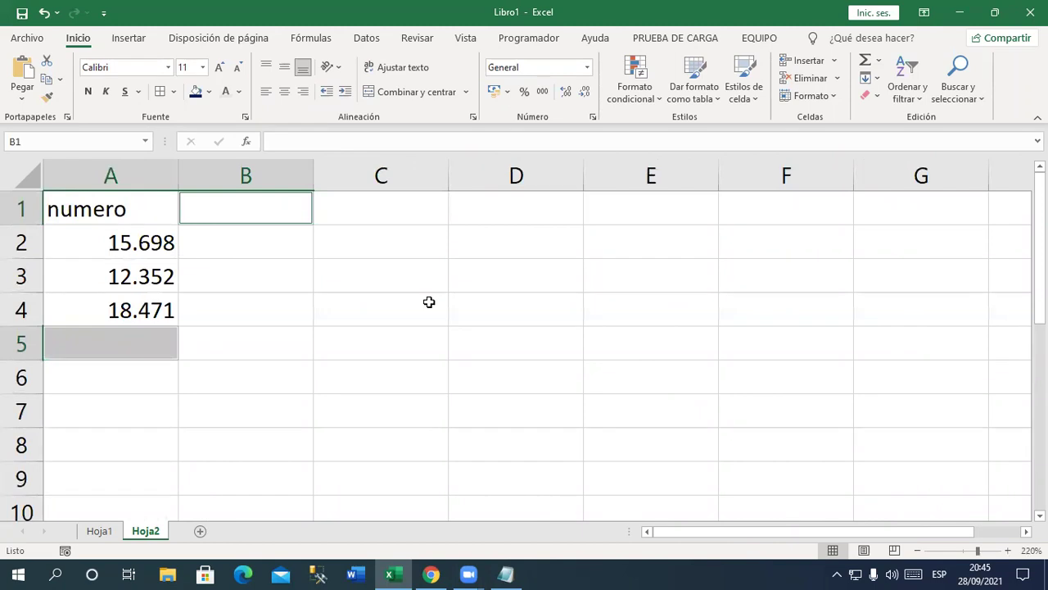
pyautogui.write('2 decimales')
pyautogui.press('Return')
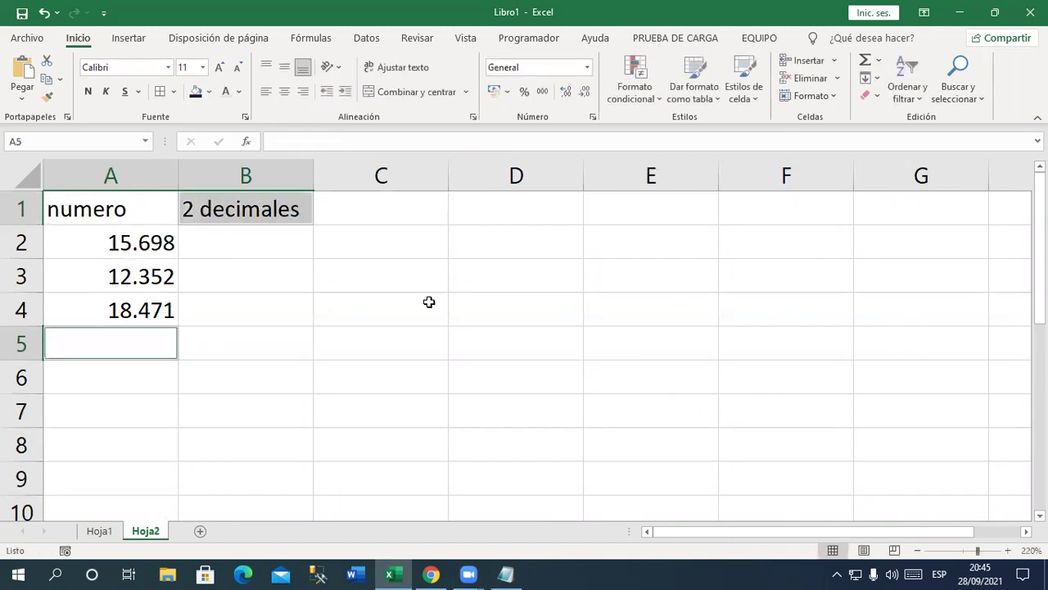
# Step: Add the headings '1 Decimal' in C1 and '0 Decimales' in D1
pyautogui.click(429, 302)
pyautogui.click(398, 208)
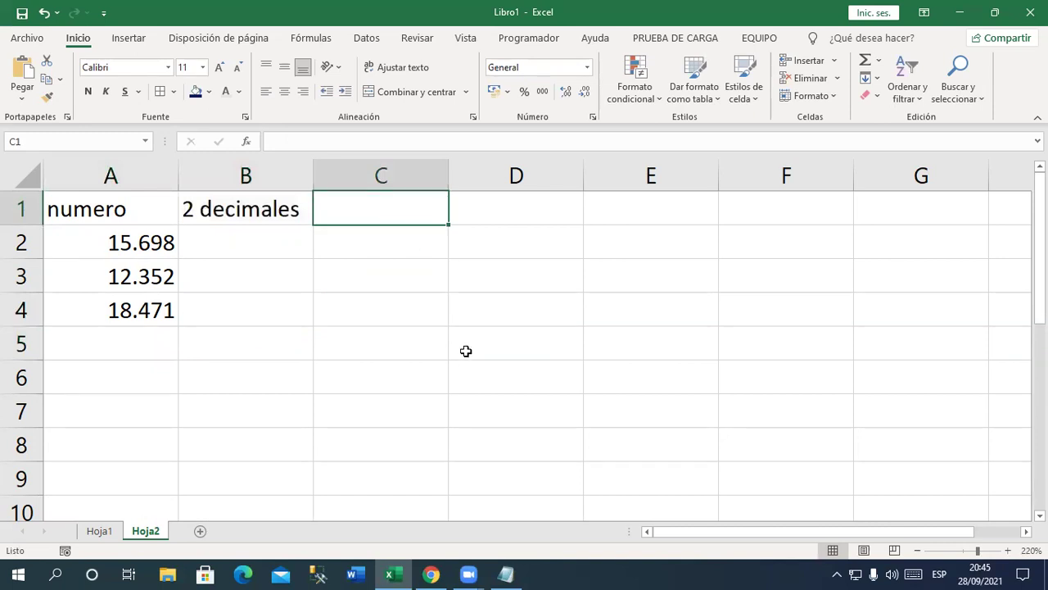
pyautogui.write('1 Decimal')
pyautogui.press('Return')
pyautogui.press('Up')
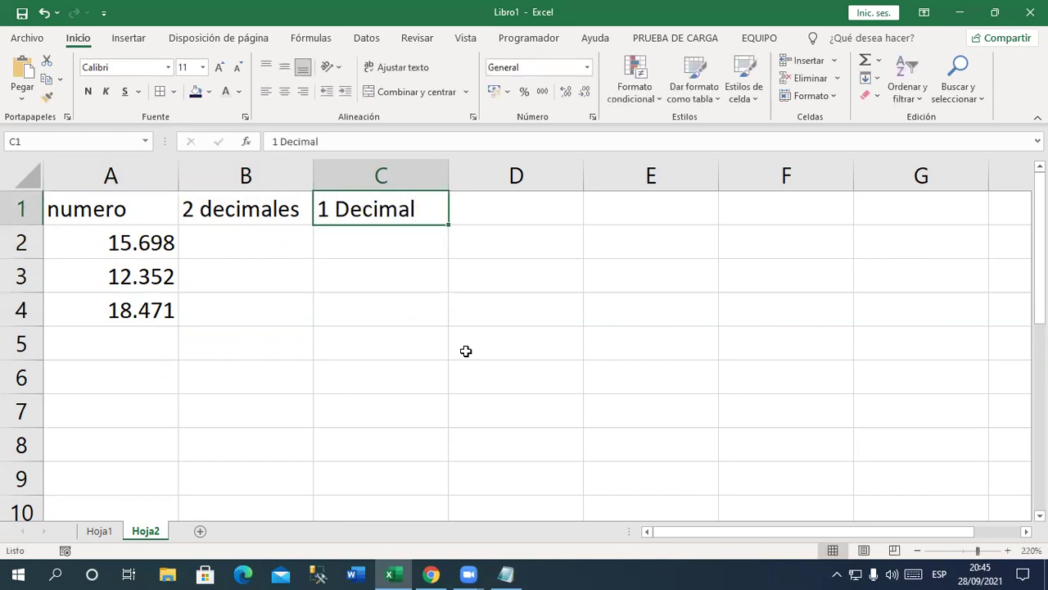
pyautogui.press('Right')
pyautogui.write('0 Decimales')
pyautogui.press('Return')
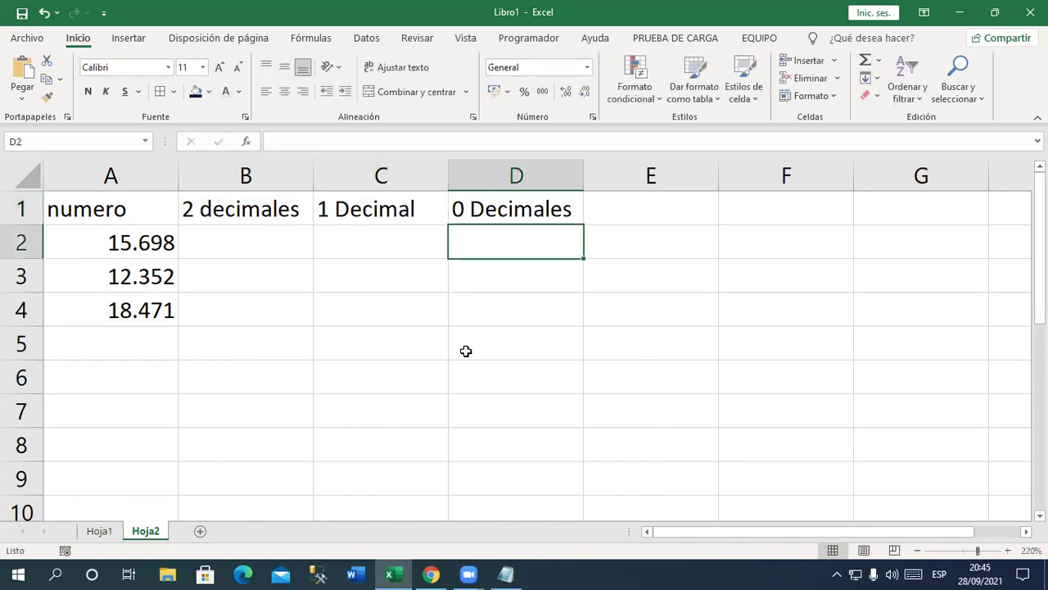
pyautogui.press('Left')
pyautogui.press('Left')
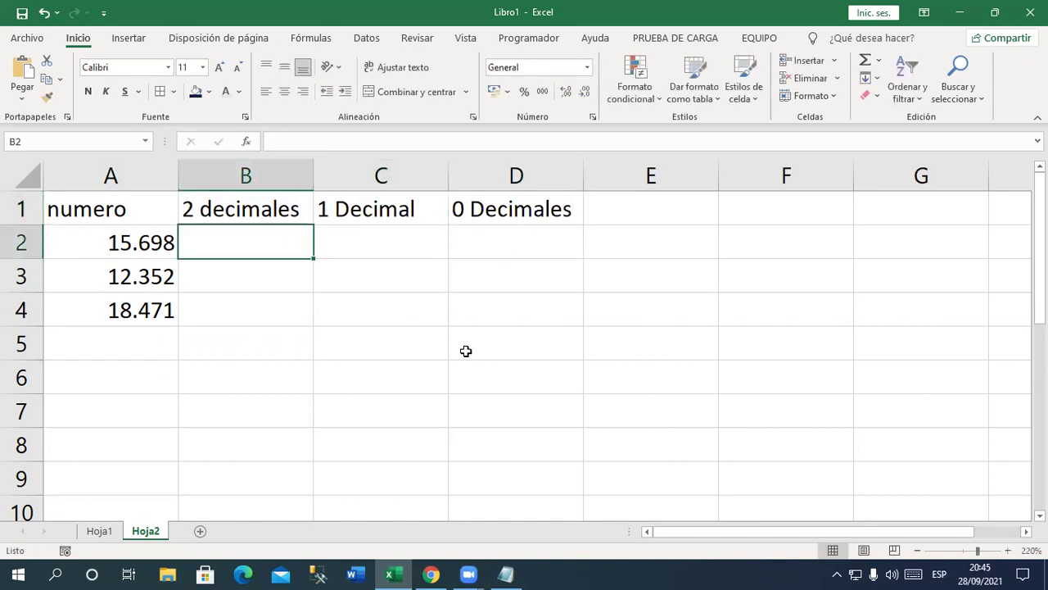
# Step: Start a formula in B2 by inserting the REDONDEAR function from the suggestions
pyautogui.click(148, 241)
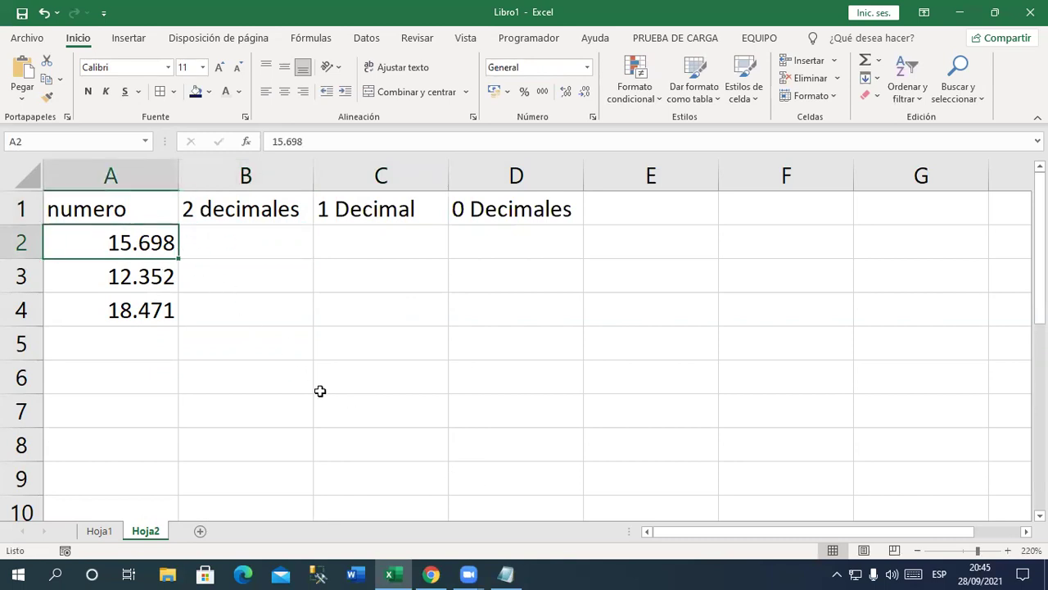
pyautogui.click(261, 244)
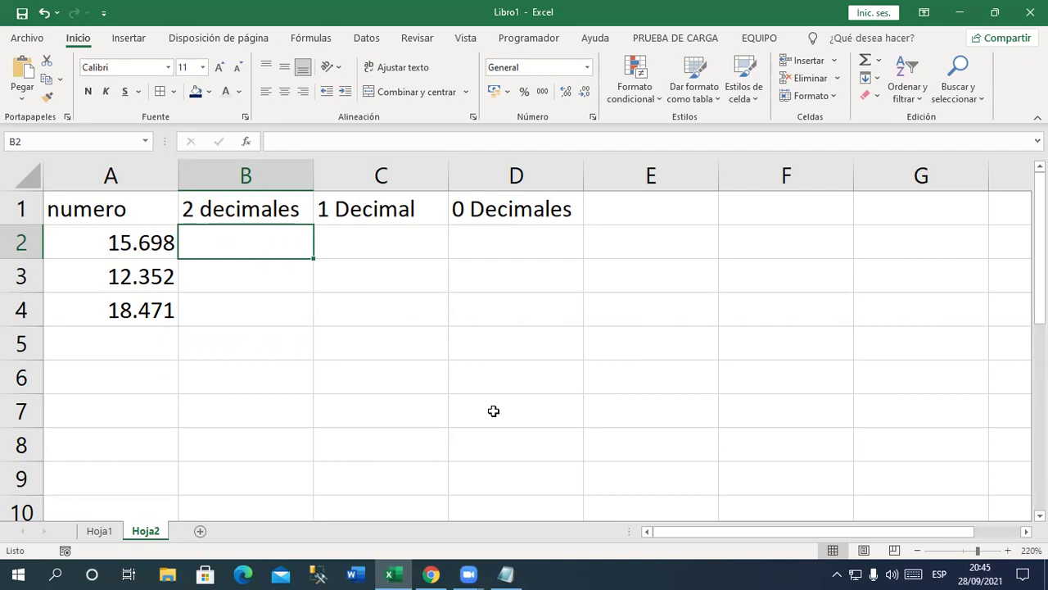
pyautogui.write('=r')
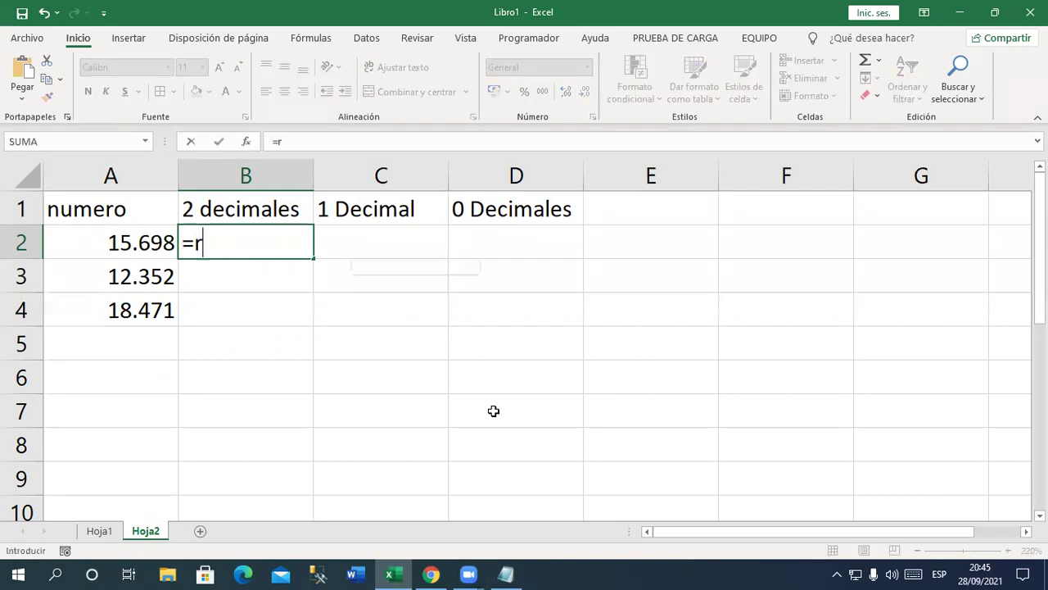
pyautogui.write('edondear')
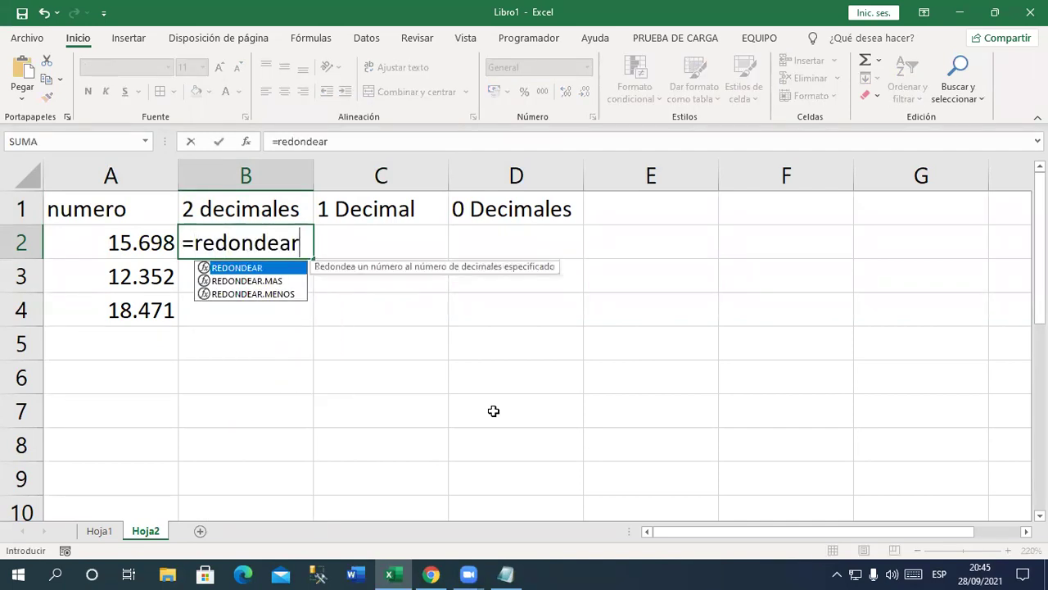
pyautogui.press('Tab')
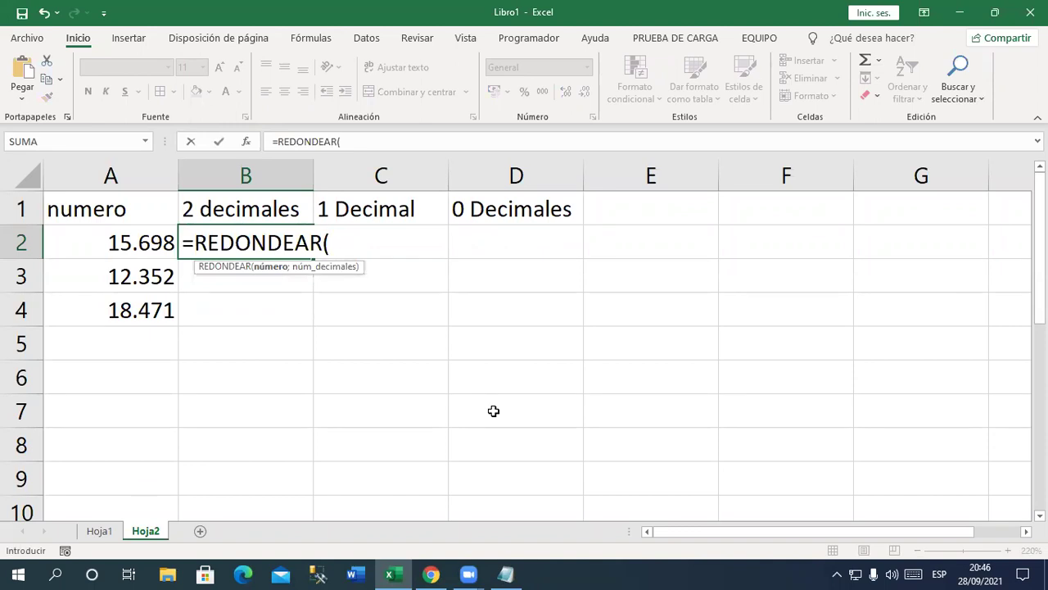
pyautogui.press('BackSpace')
pyautogui.press('BackSpace')
pyautogui.press('BackSpace')
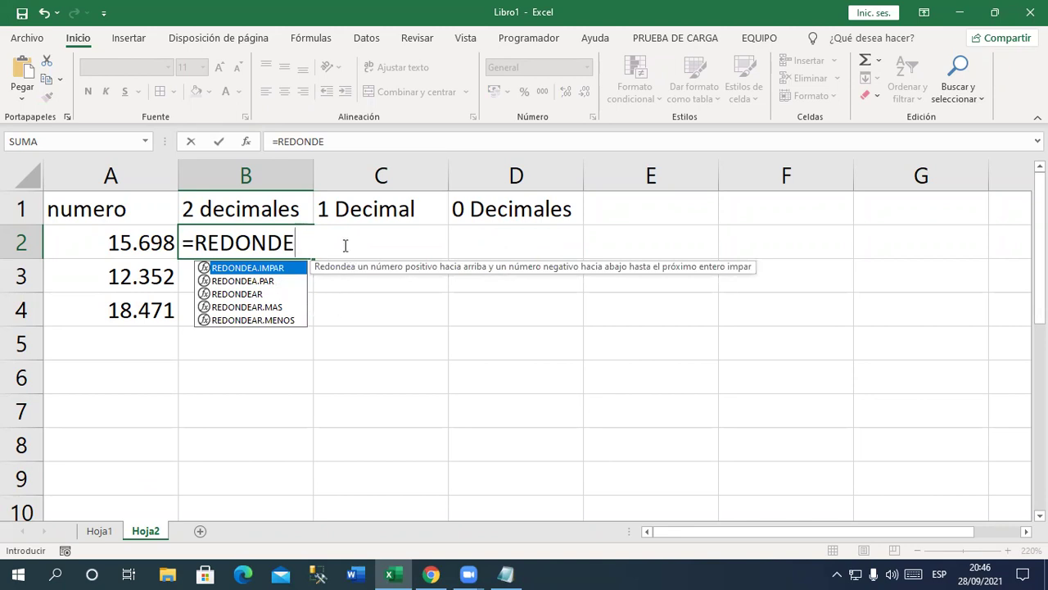
pyautogui.write('r')
pyautogui.press('BackSpace')
pyautogui.press('Down')
pyautogui.press('Down')
pyautogui.press('Tab')
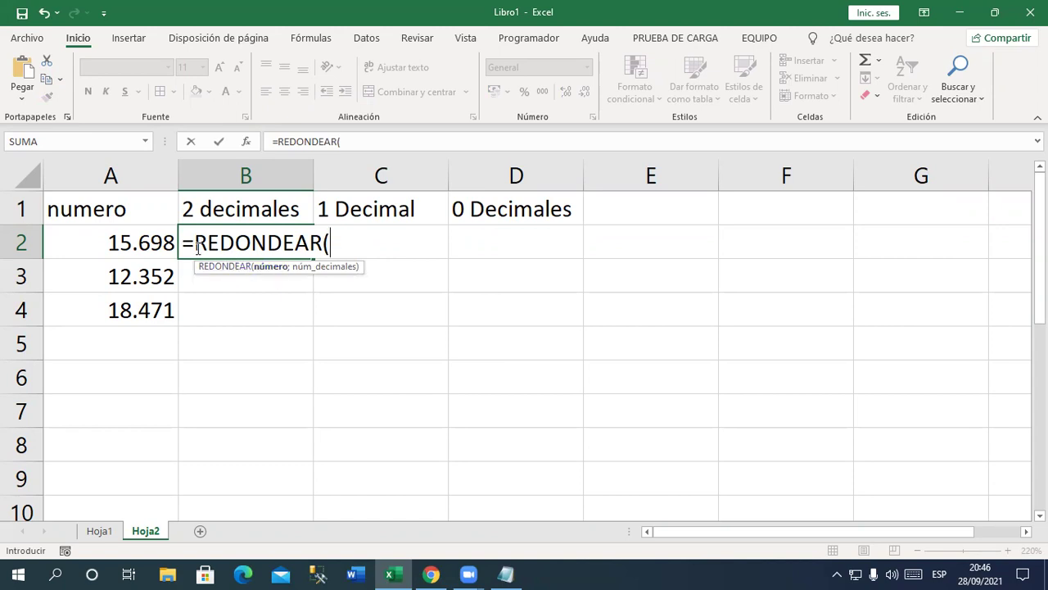
# Step: Complete B2 as =REDONDEAR(A2;2) and confirm it, showing 15.7
pyautogui.click(147, 235)
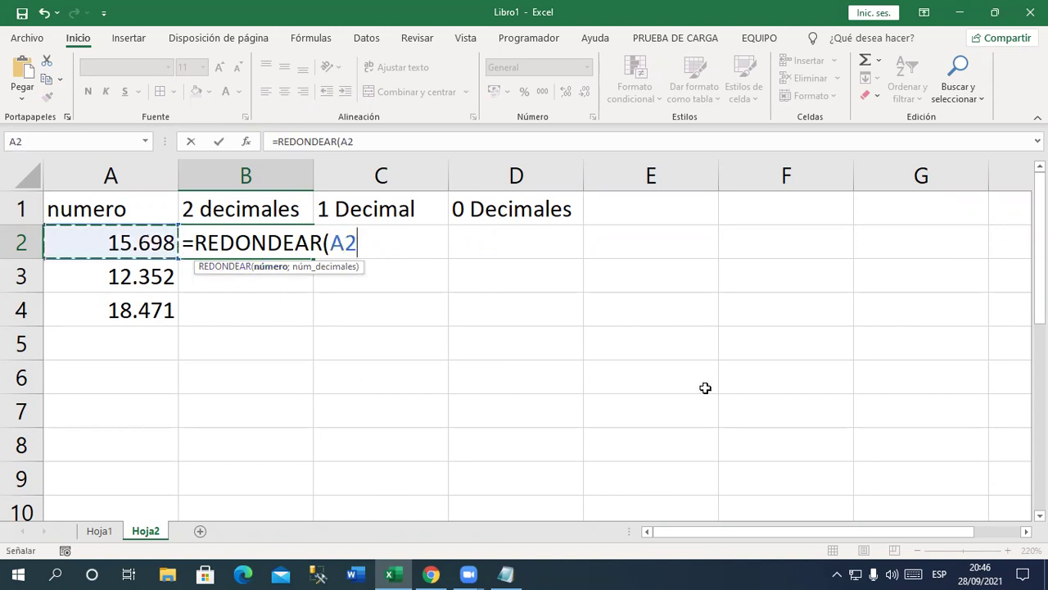
pyautogui.write(';')
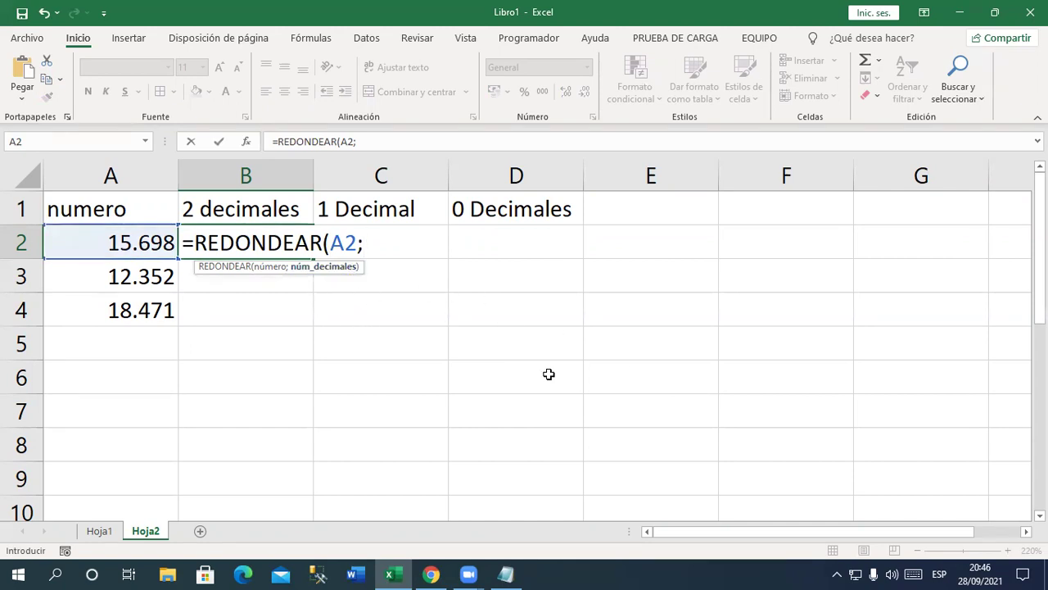
pyautogui.write('2')
pyautogui.write(')')
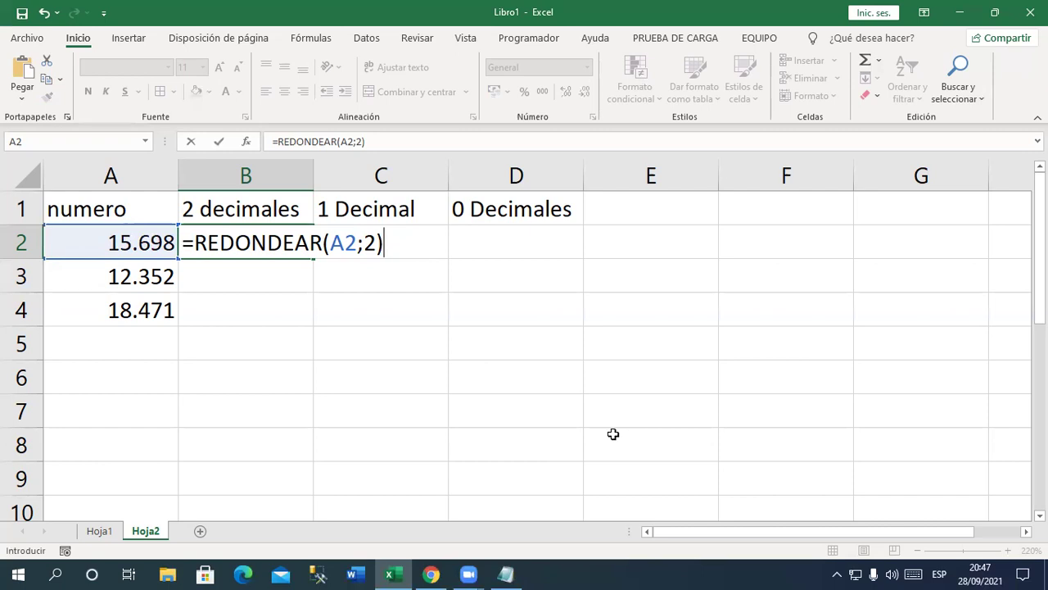
pyautogui.press('Return')
pyautogui.press('Up')
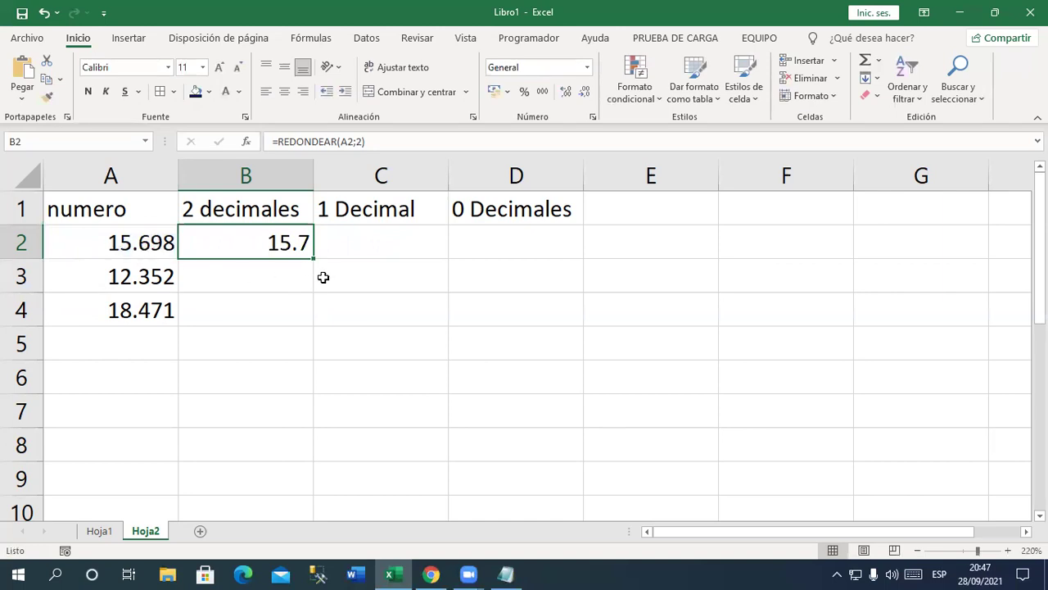
# Step: Copy the two-decimal formula down to B3:B4 (12.35, 18.47) and bring up the REDONDEAR notes
pyautogui.moveTo(320, 261); pyautogui.dragTo(321, 324)
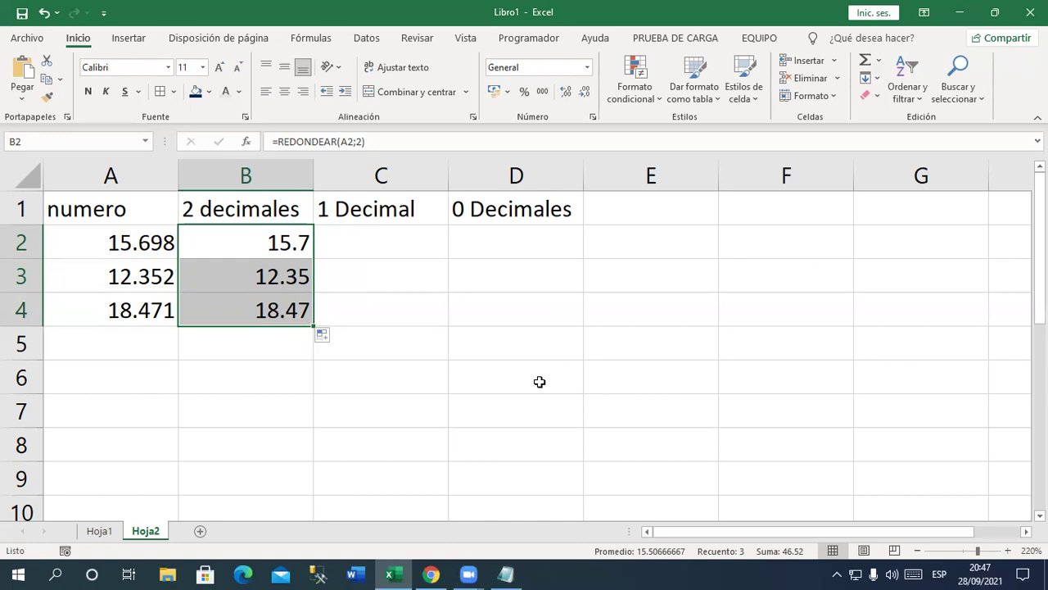
pyautogui.doubleClick(295, 243)
pyautogui.click(416, 242)
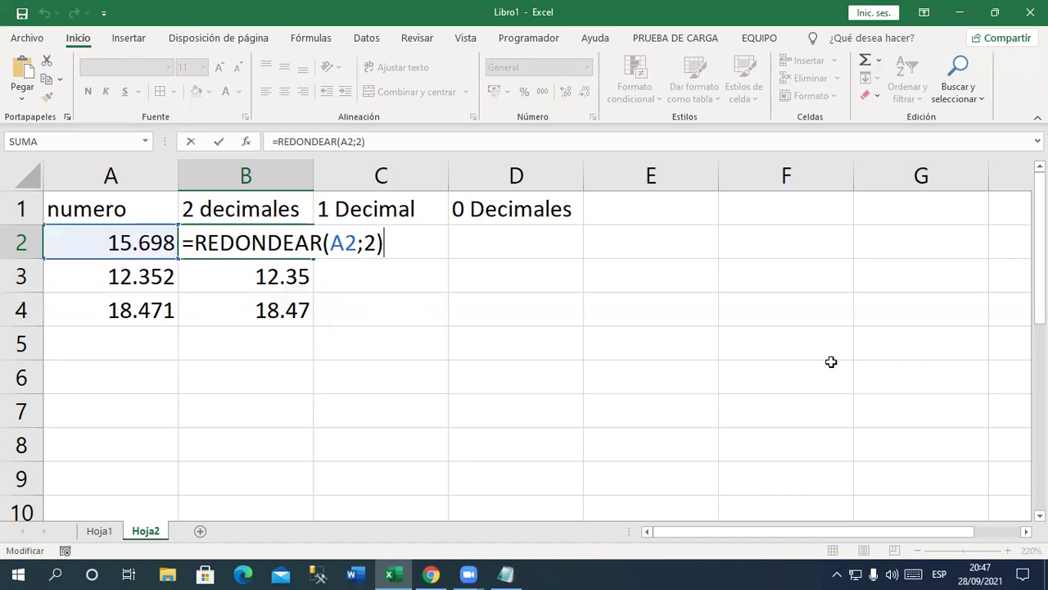
pyautogui.click(508, 573)
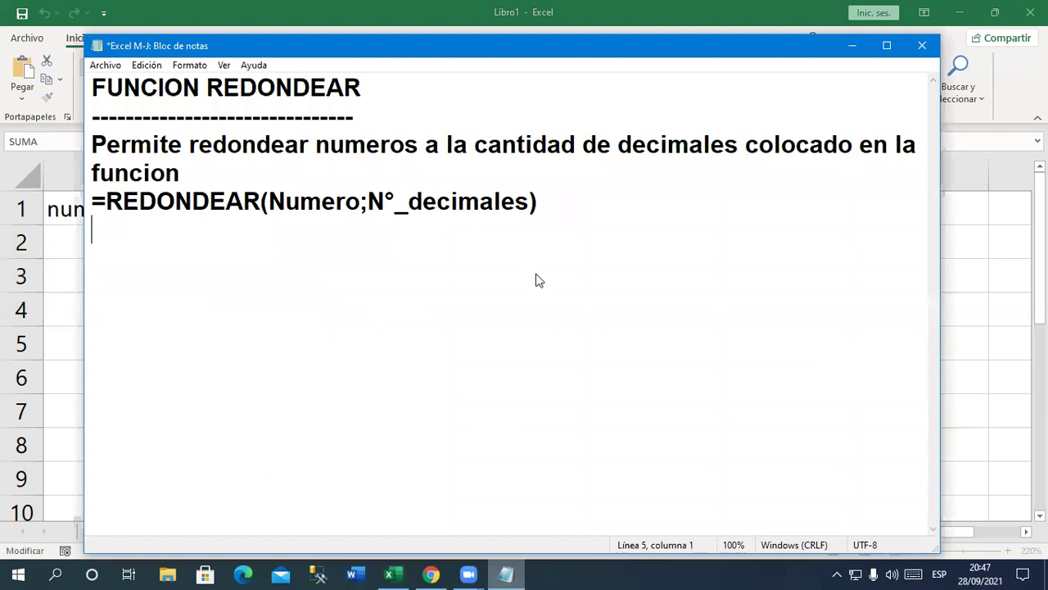
# Step: Snap the Notepad notes to the right half, then minimize them to return to Excel
pyautogui.press('super+Right')
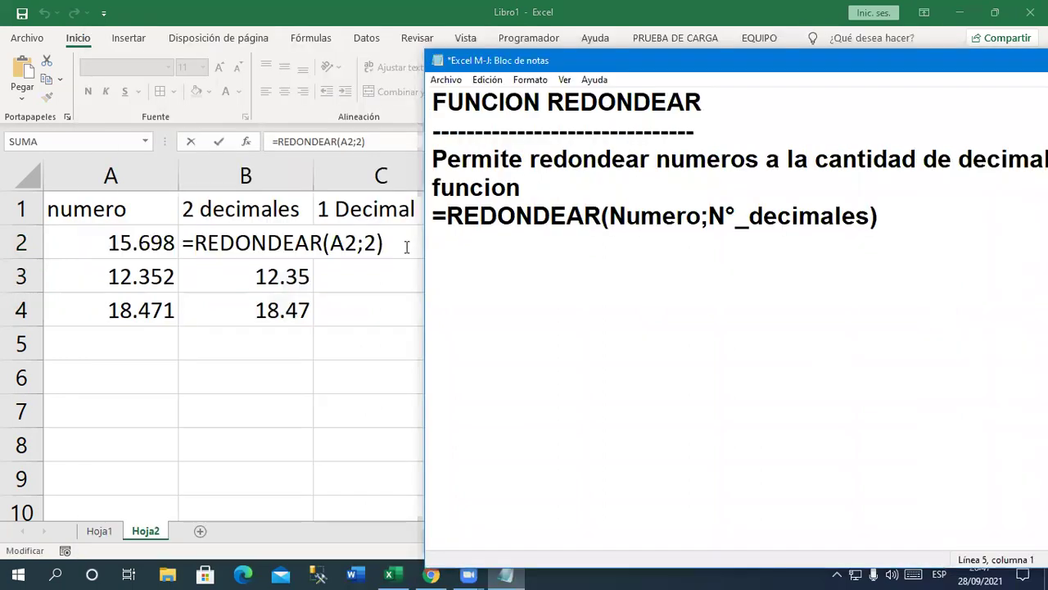
pyautogui.click(397, 250)
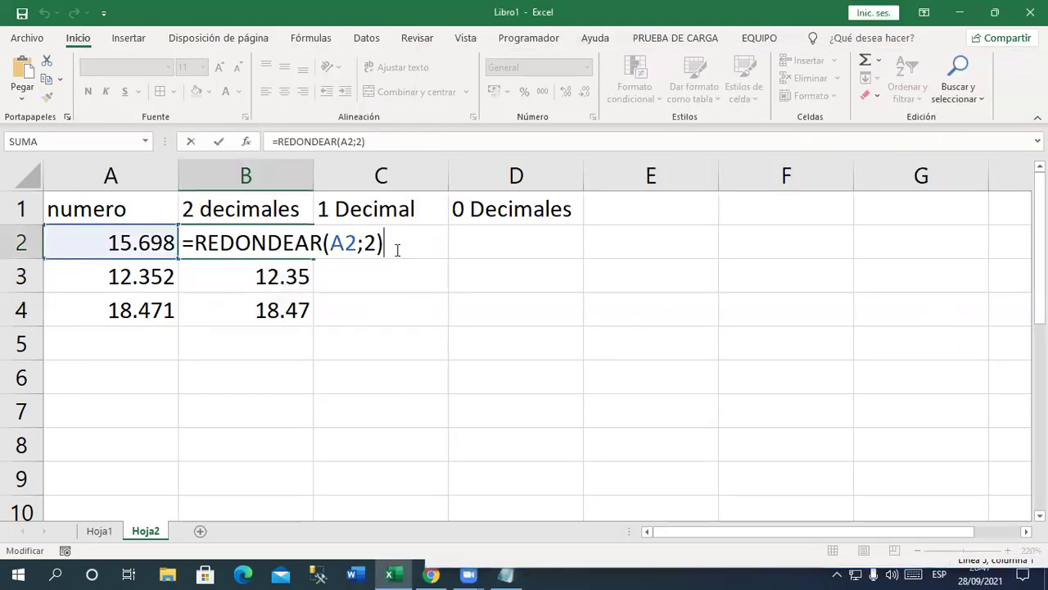
pyautogui.click(500, 571)
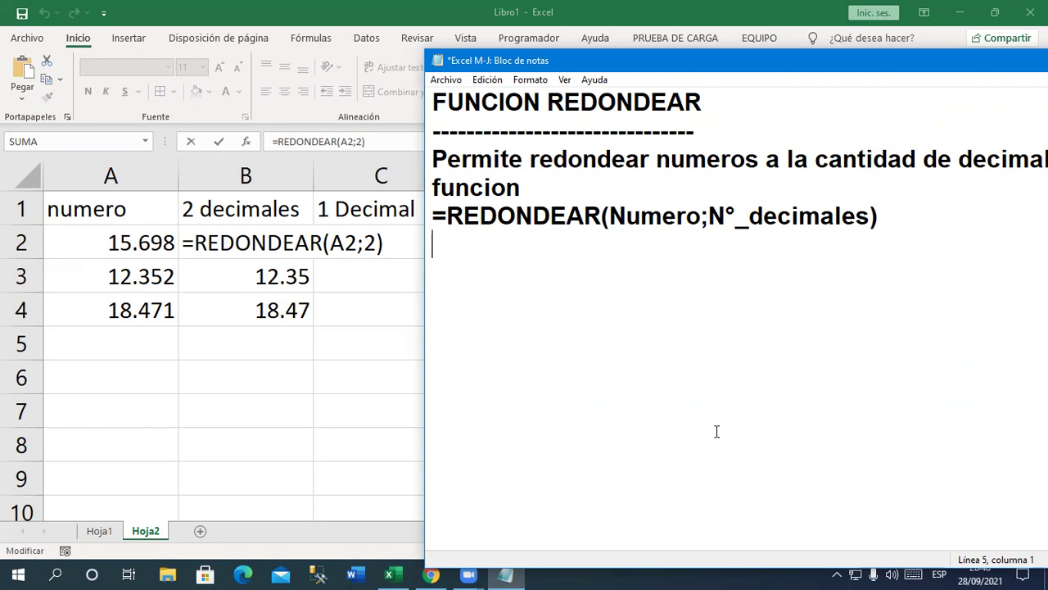
pyautogui.click(418, 246)
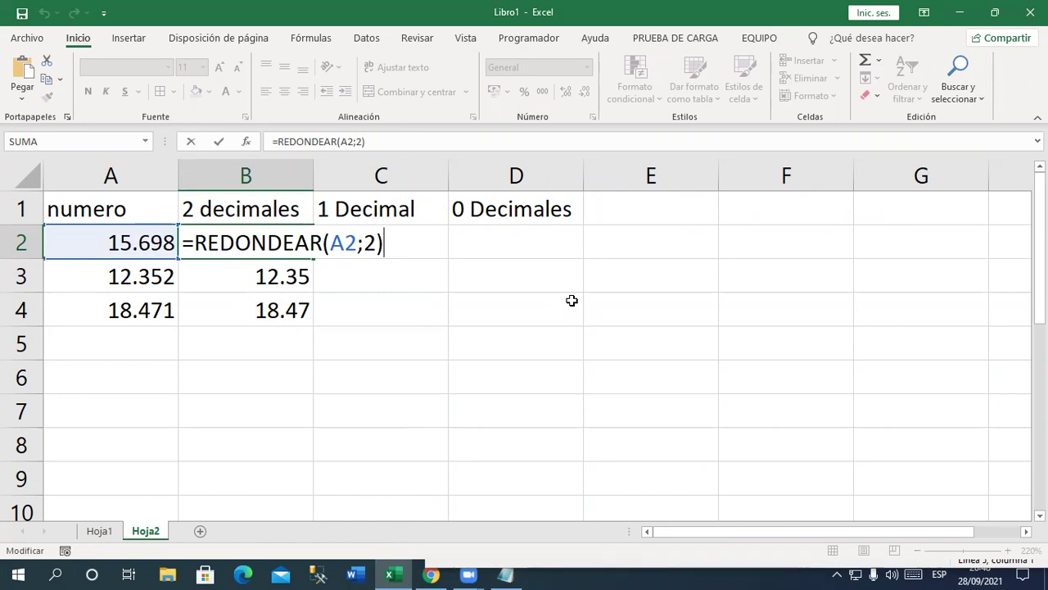
# Step: Confirm B2, then enter =REDONDEAR(A2;1) in C2 to round 15.698 to one decimal
pyautogui.press('Return')
pyautogui.press('Right')
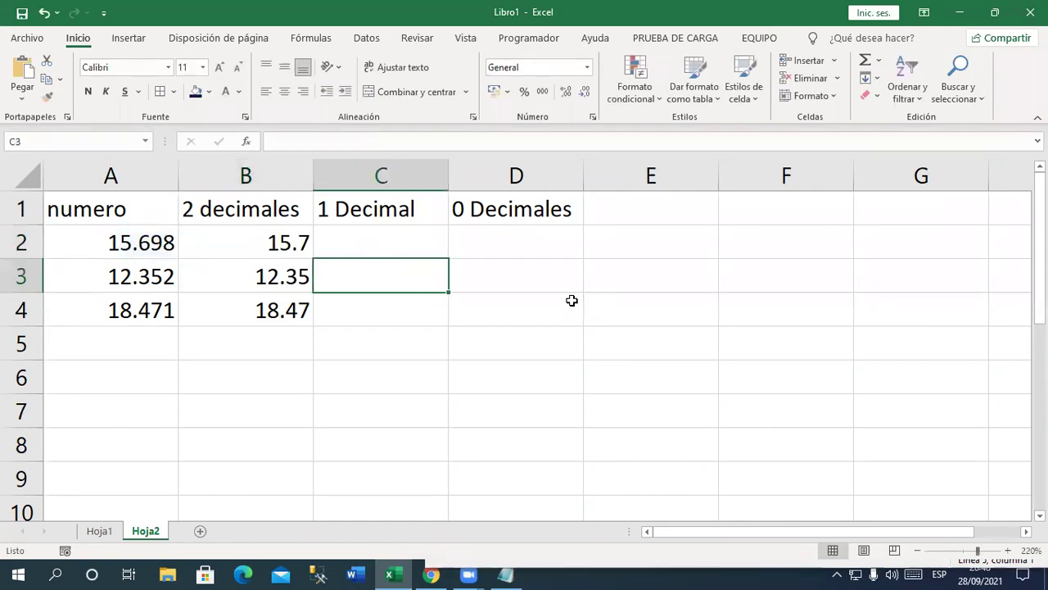
pyautogui.press('Up')
pyautogui.write('=re')
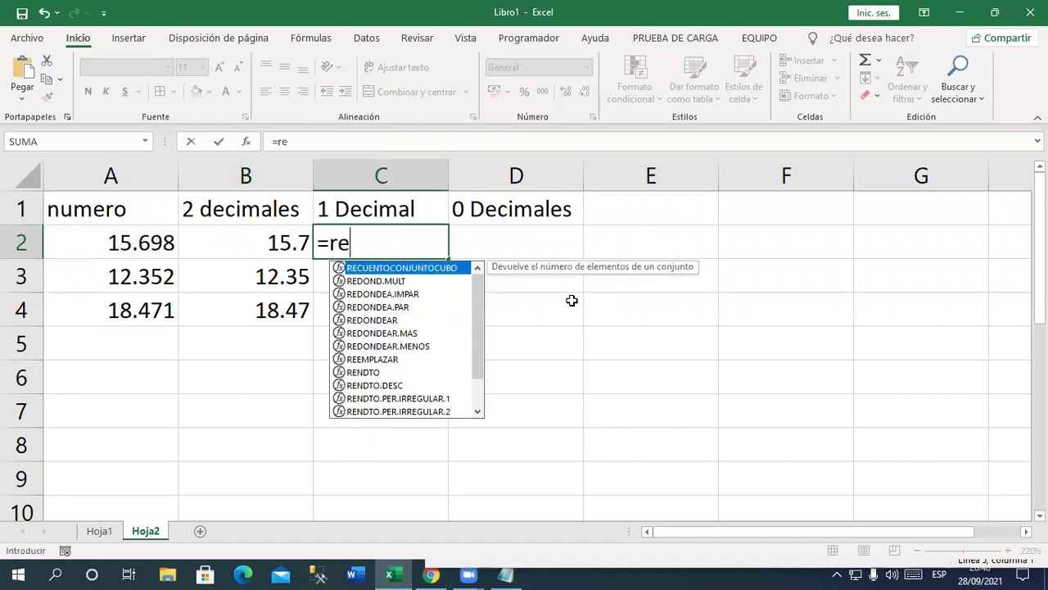
pyautogui.write('do')
pyautogui.press('Down')
pyautogui.press('Down')
pyautogui.press('Down')
pyautogui.press('Tab')
pyautogui.click(119, 240)
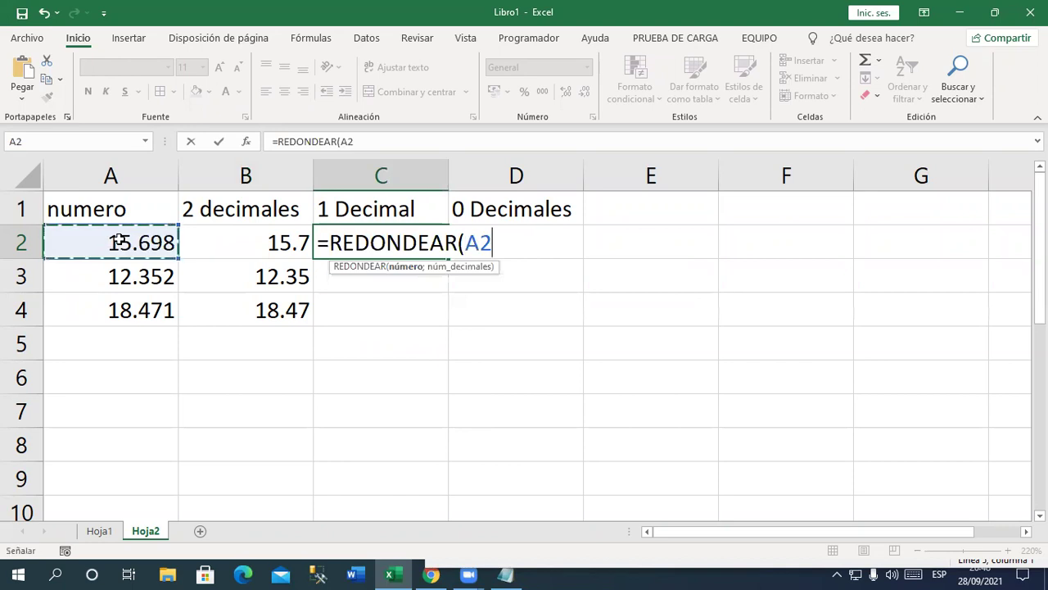
pyautogui.write(';1)')
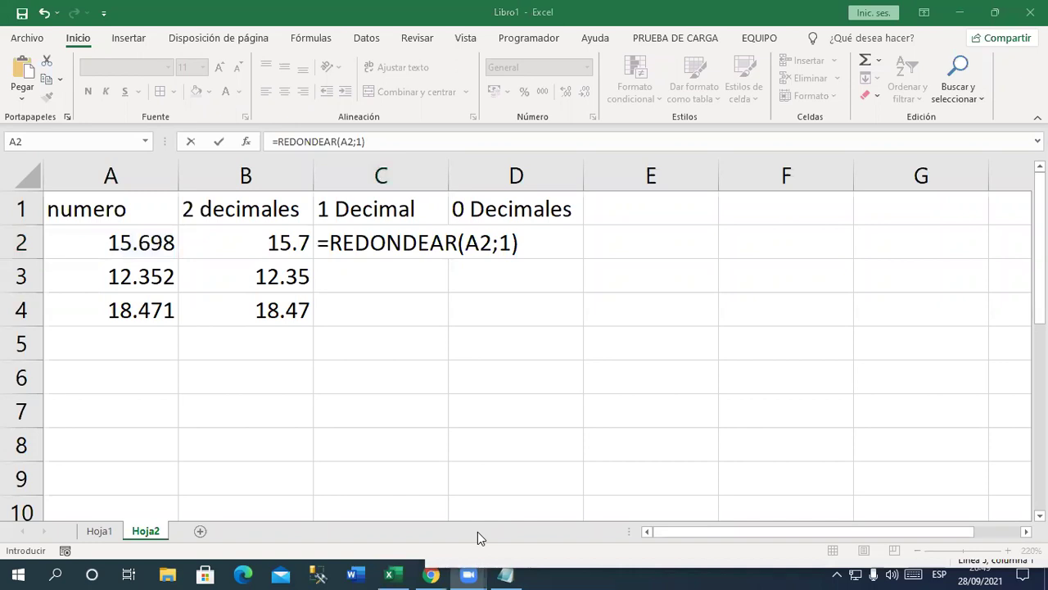
# Step: Open the Excel I m-j 8-10 group chat in WhatsApp Web, ready to write a message
pyautogui.click(434, 575)
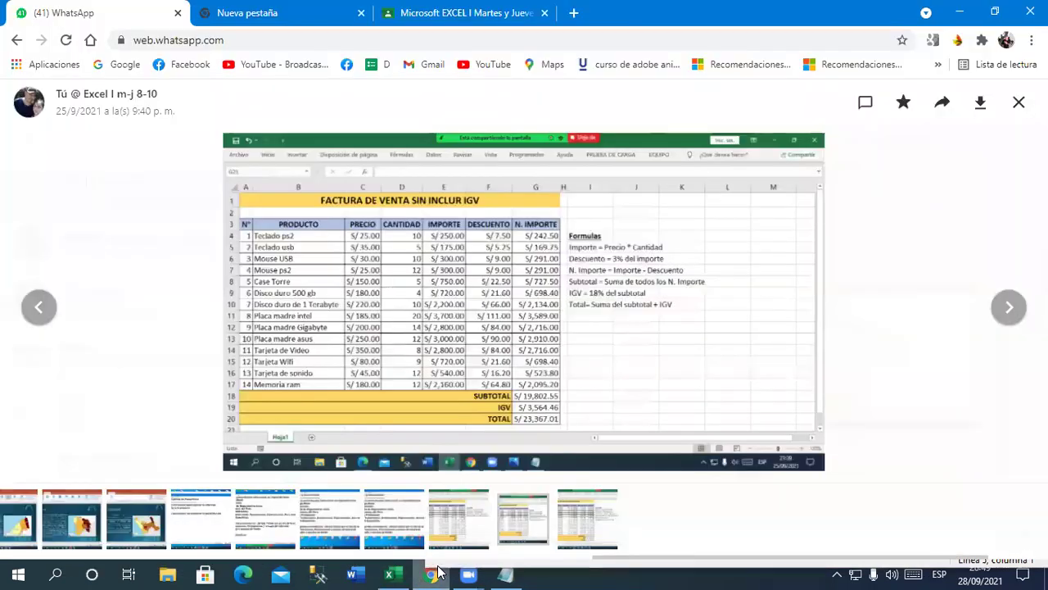
pyautogui.click(1019, 102)
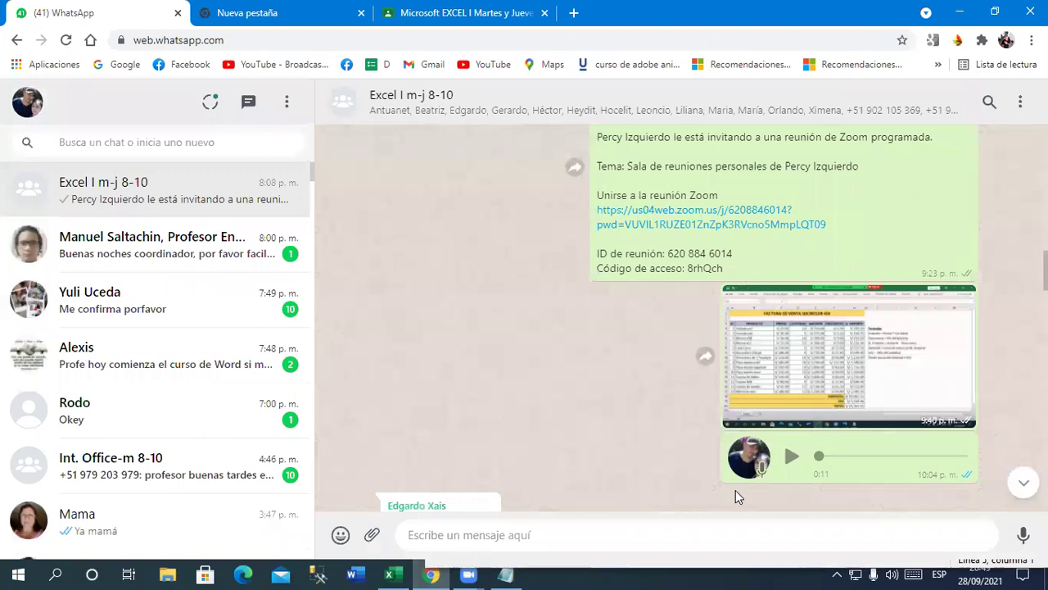
pyautogui.click(662, 536)
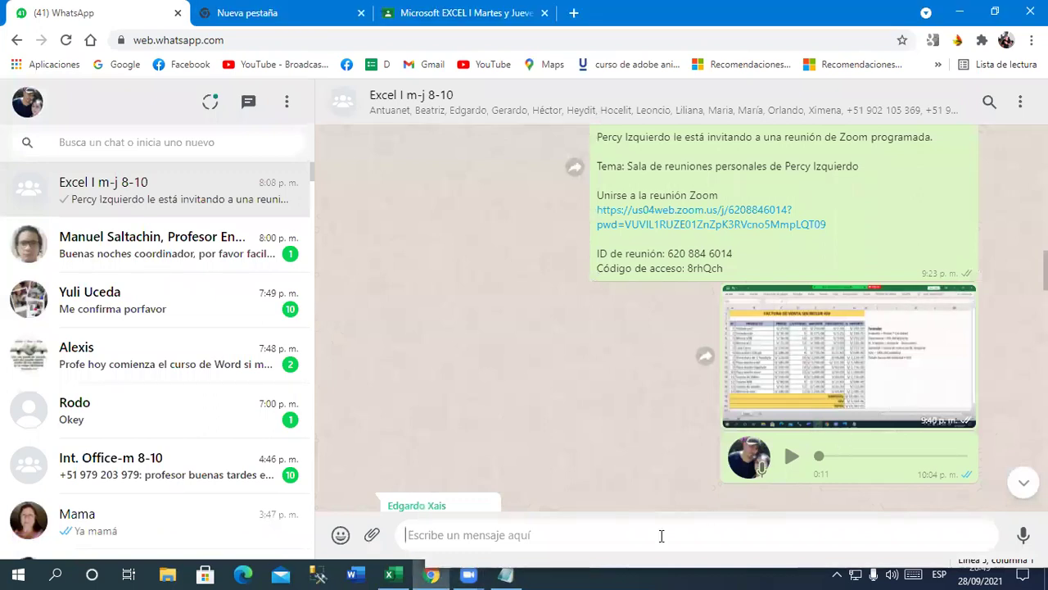